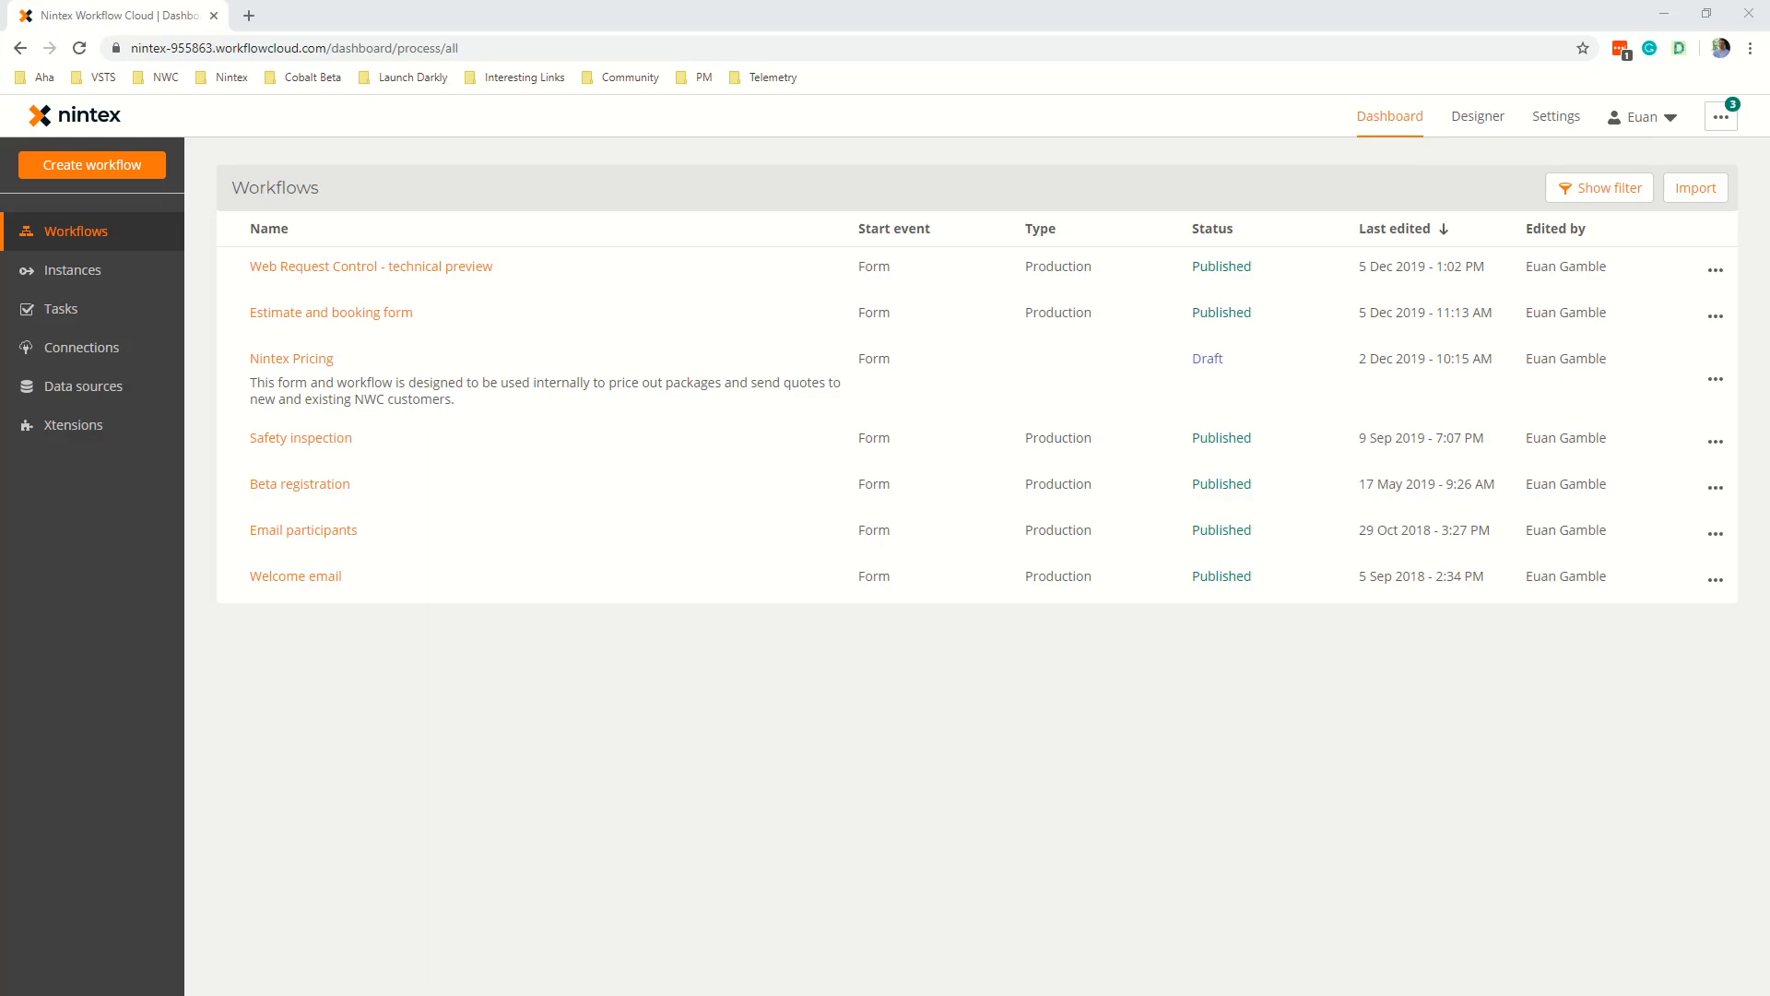
View the existing connections and start adding a new data source.
click(101, 356)
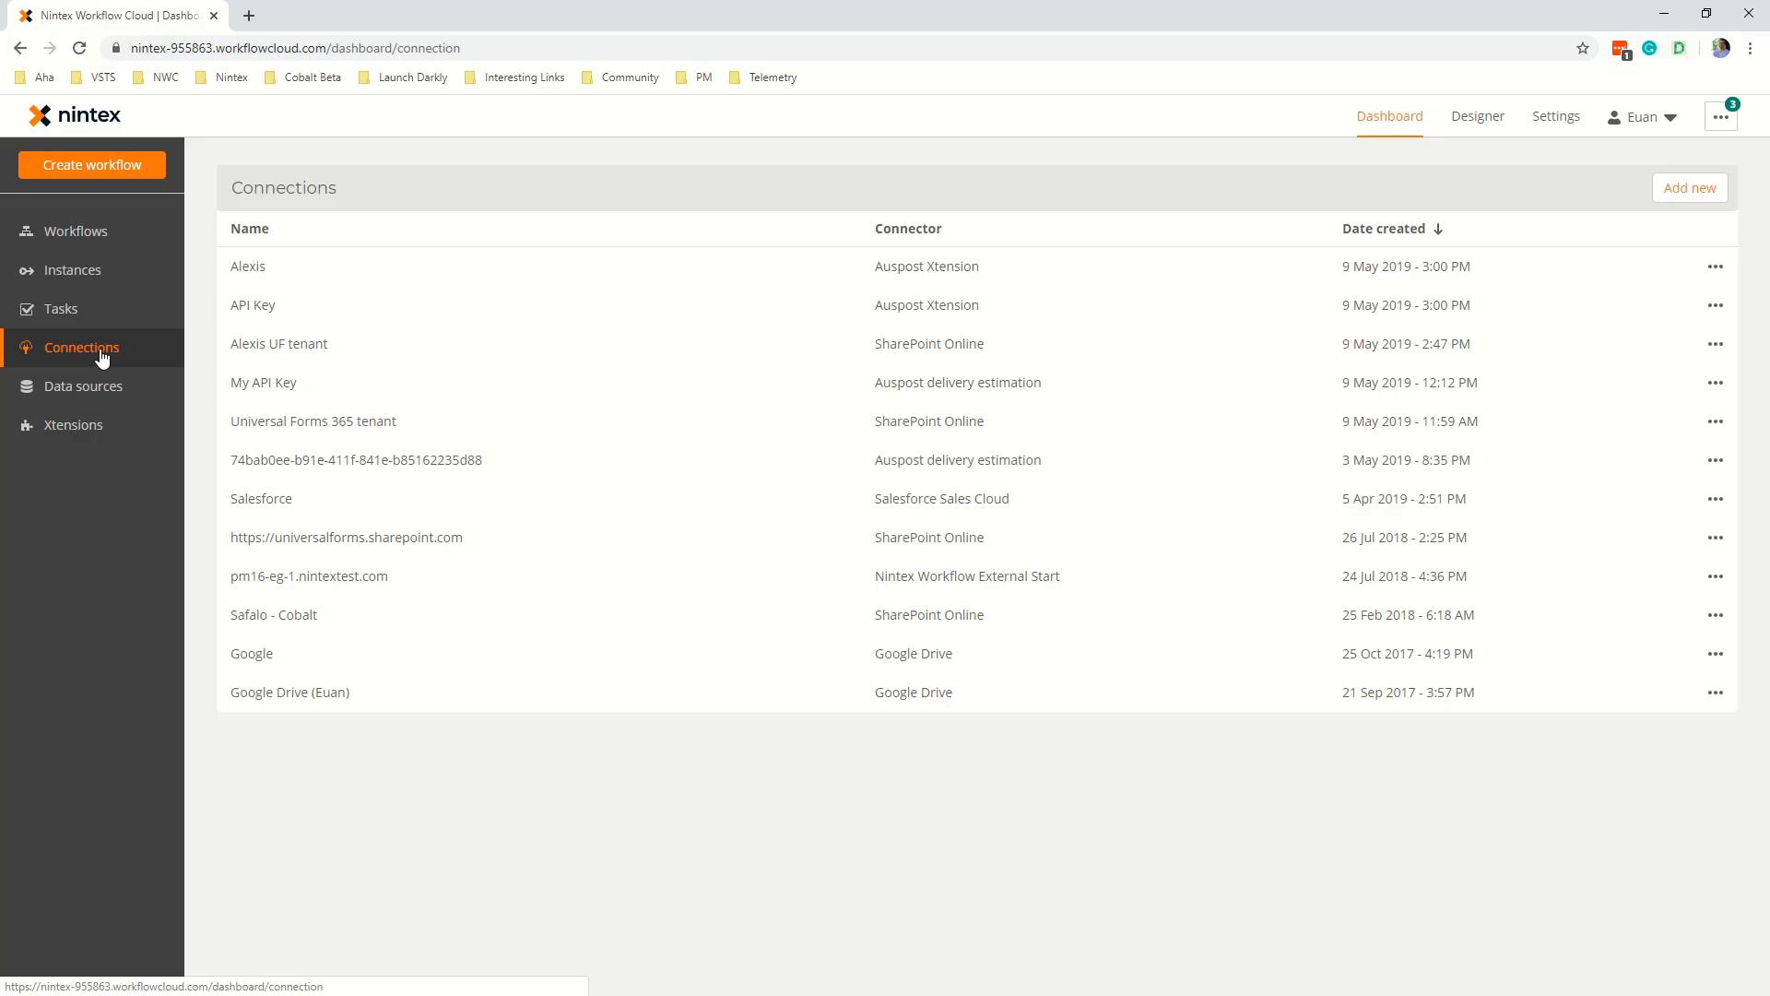
click(113, 391)
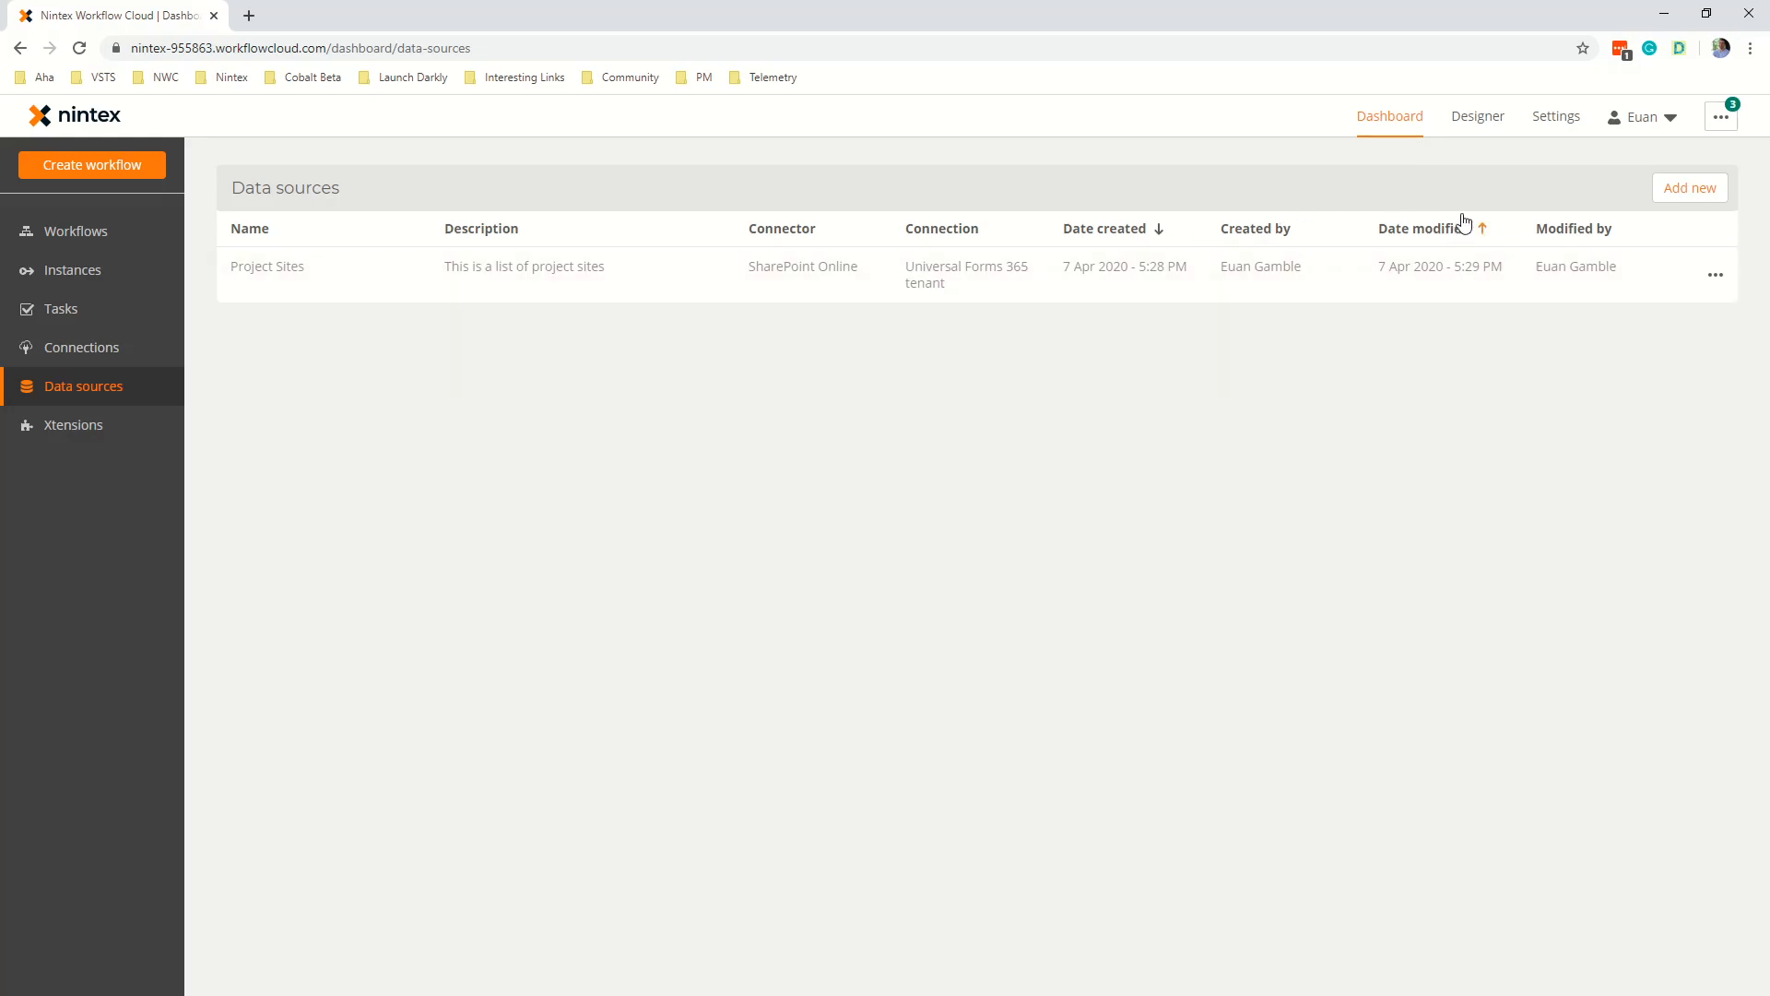
click(1697, 187)
Name the data source "Active Project Sites" and describe it as "This is a list of active projects".
click(765, 346)
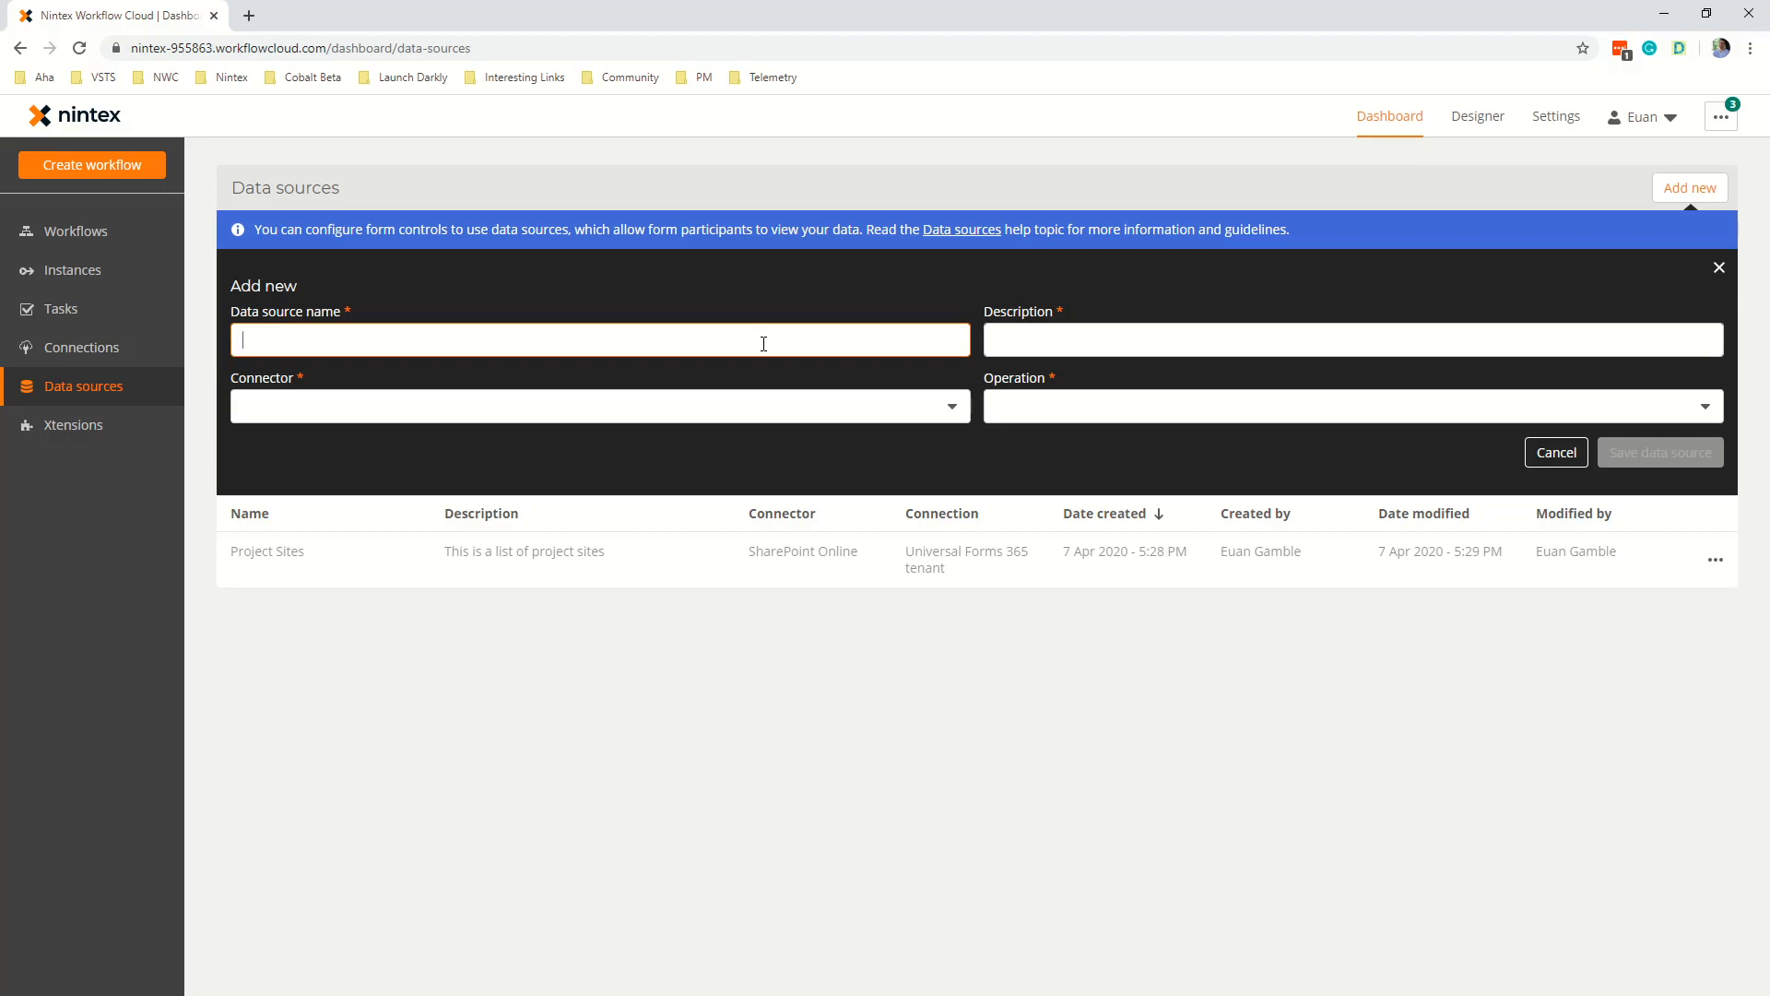
text(Porj)
drag(325, 336, 165, 356)
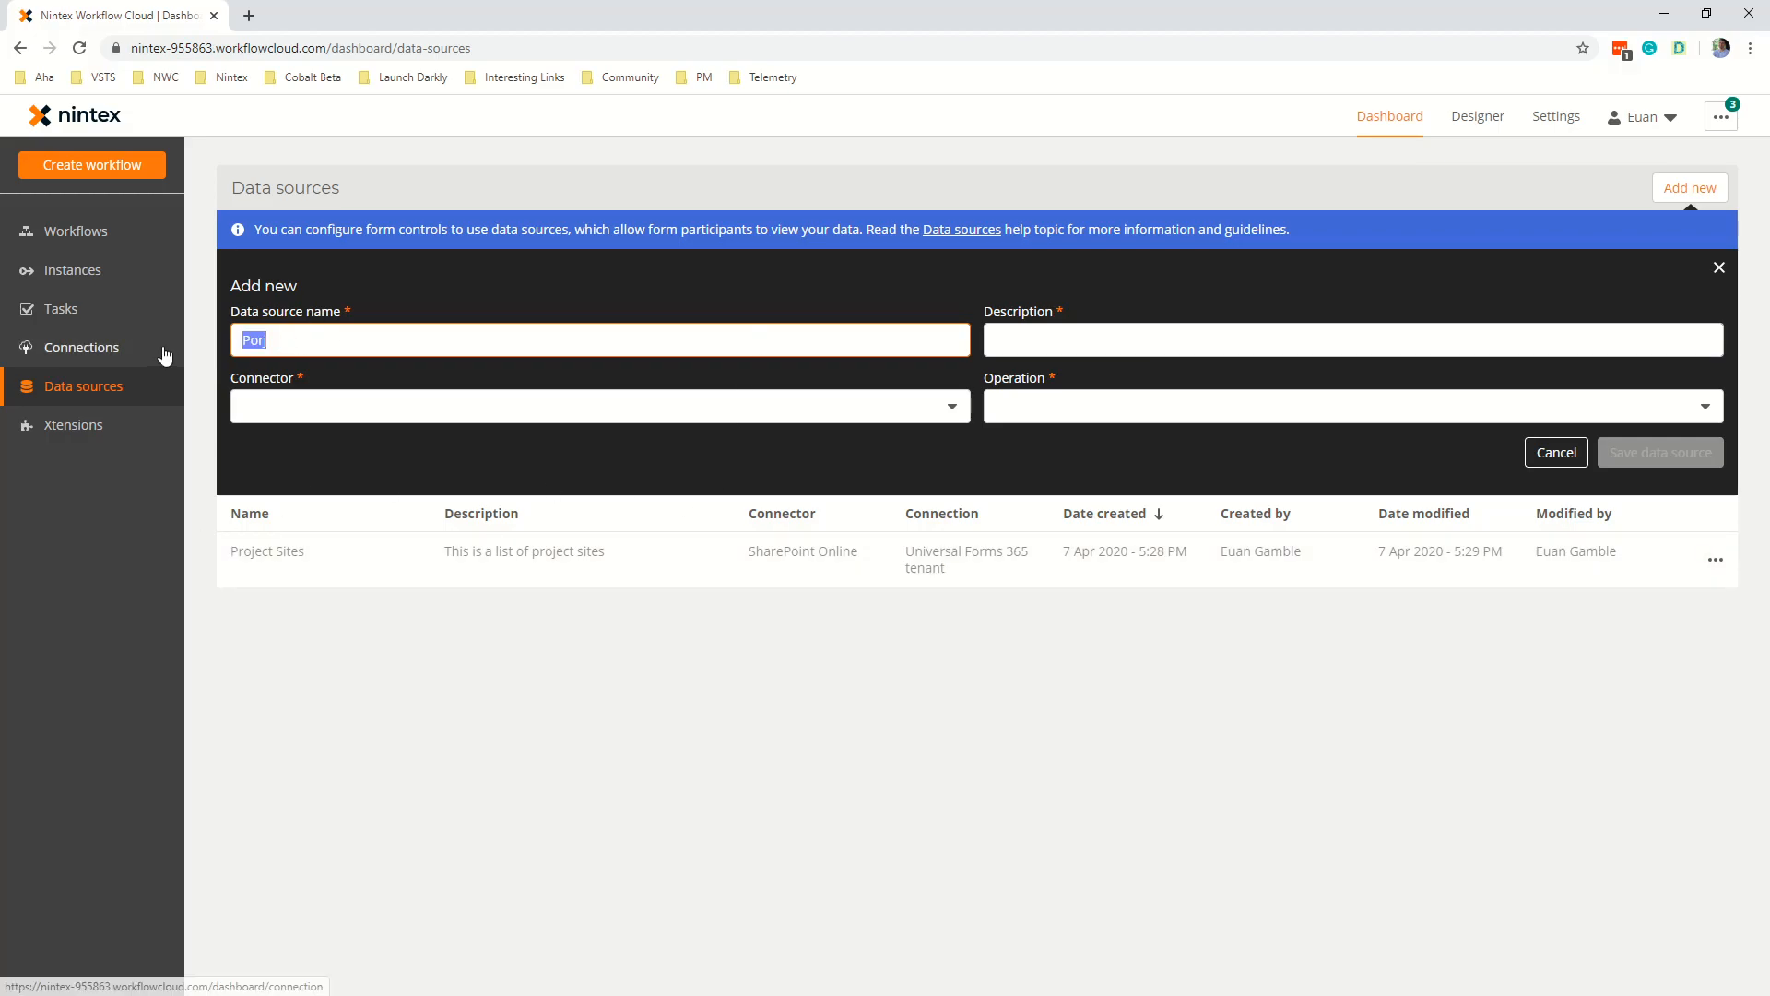
text(Project)
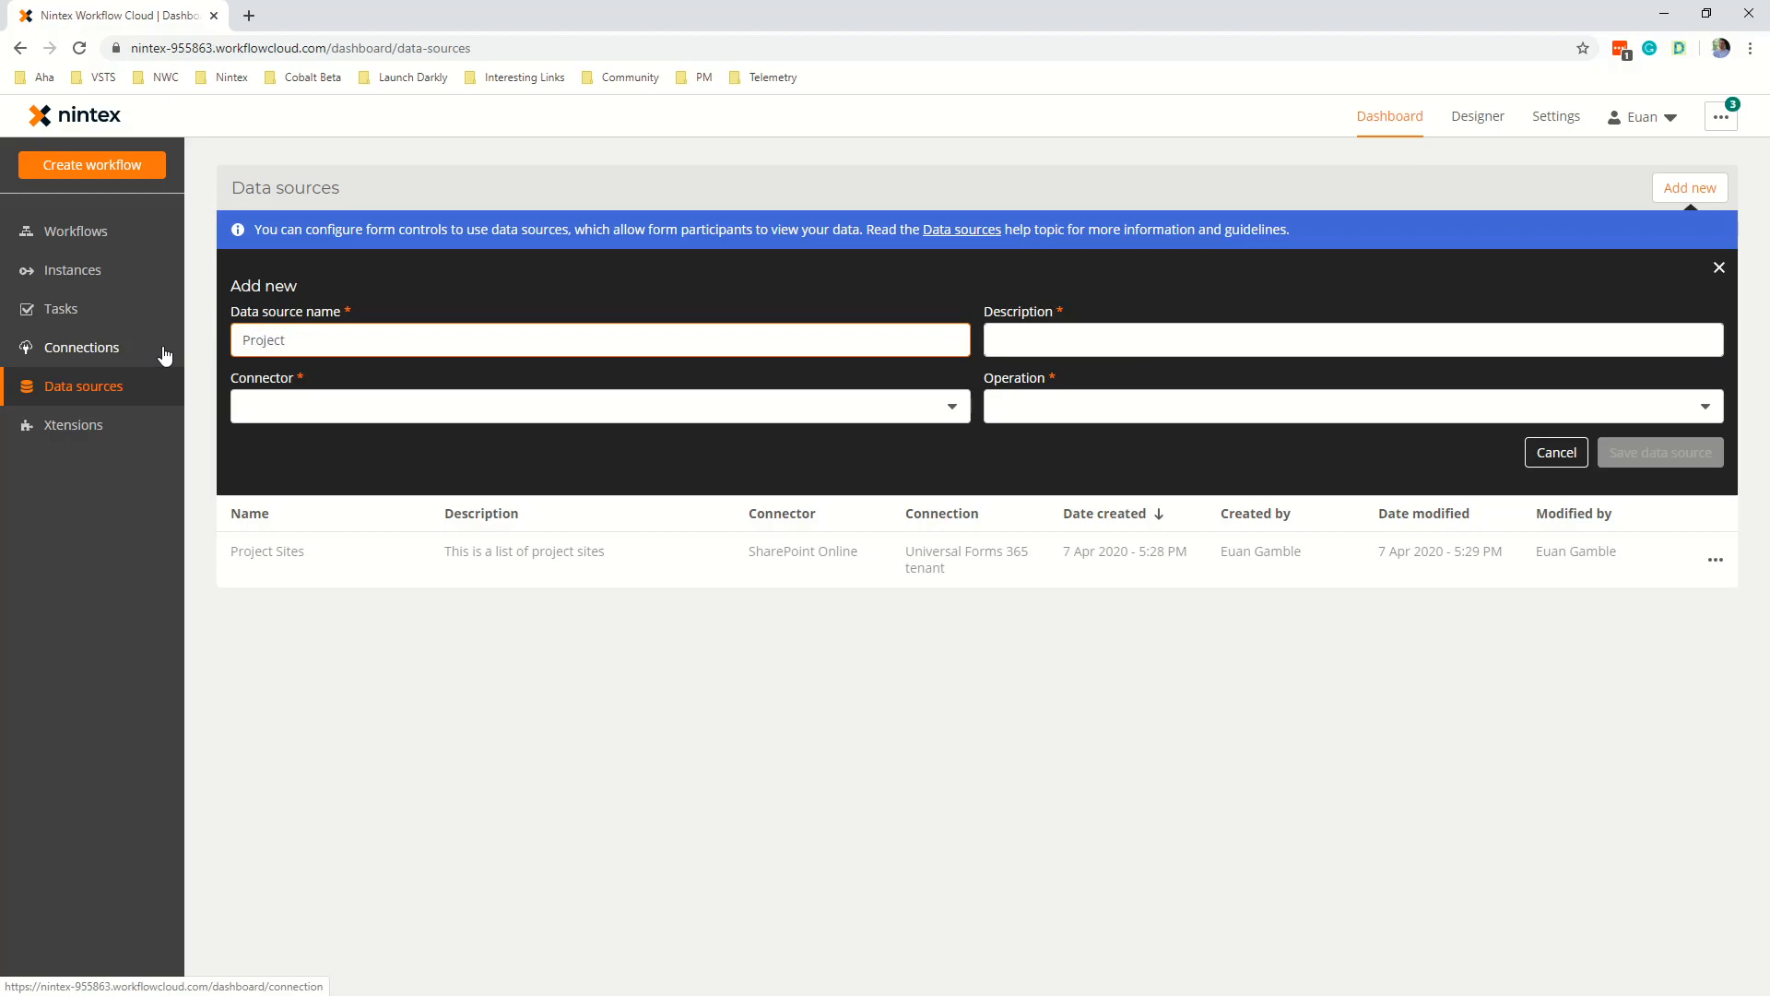
key(ctrl+a)
text(Active Project Sites)
key(Tab)
text(This is a list )
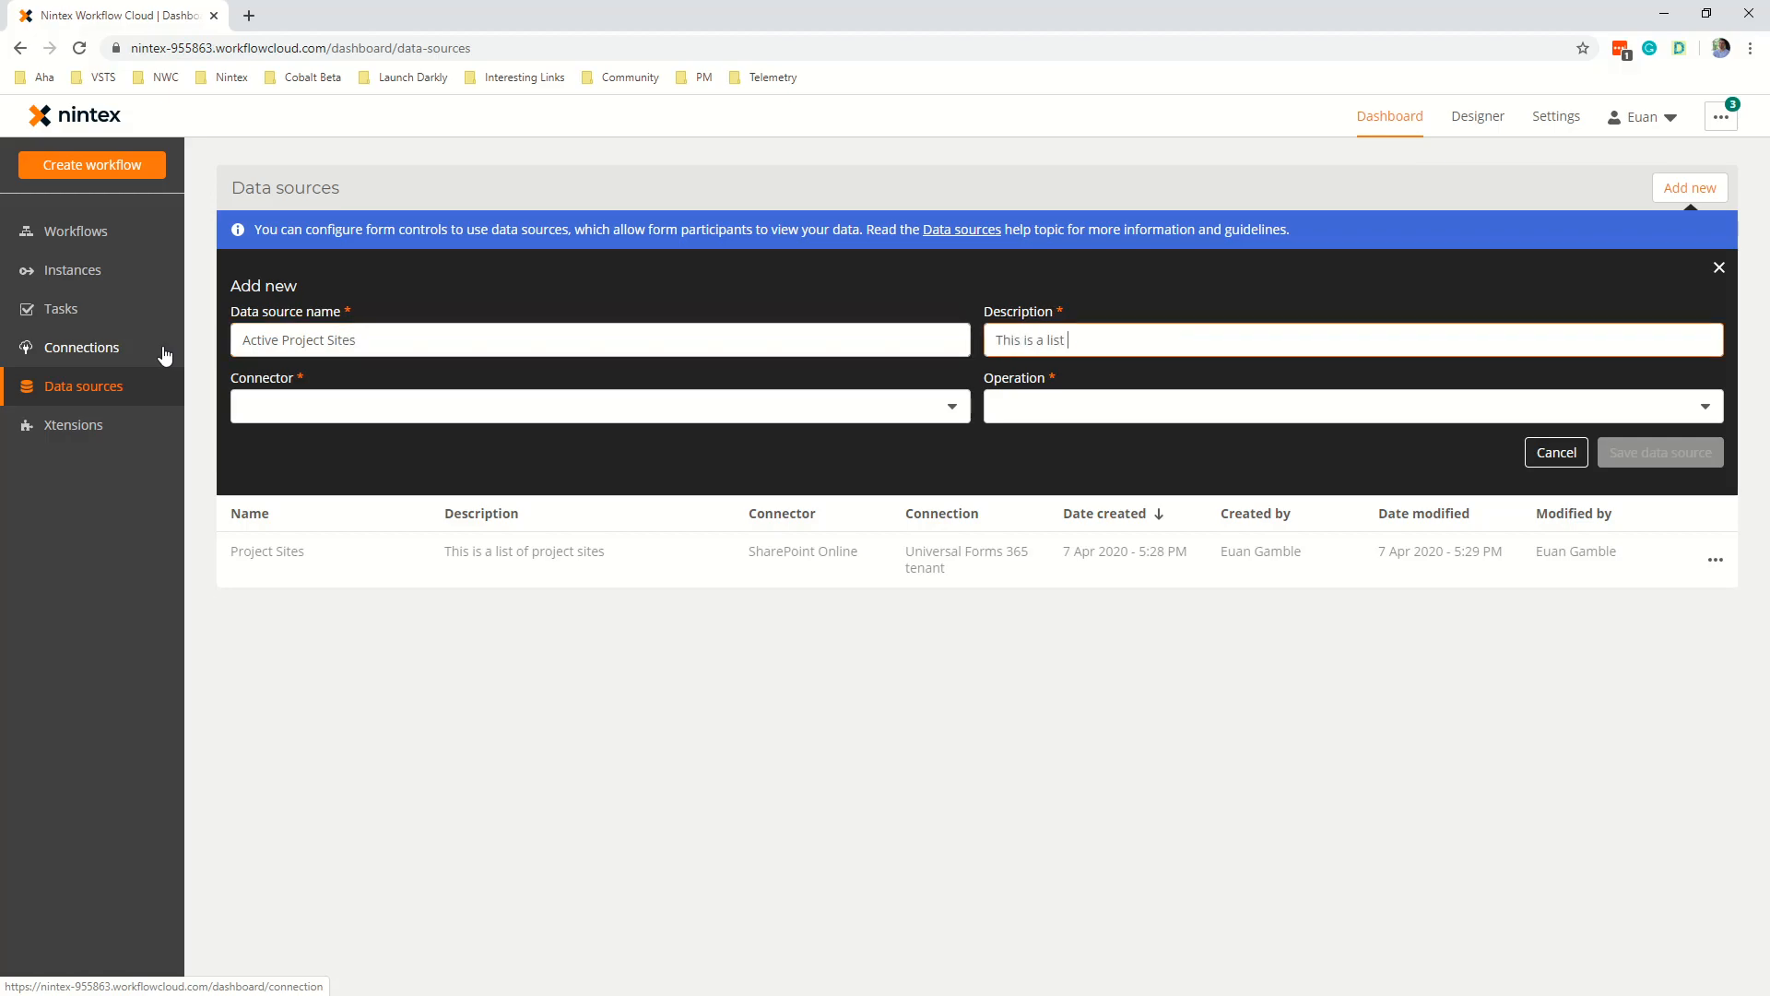
text(of active projects)
Configure the data source with the SharePoint Online connector, the Query a list operation and the Universal Forms 365 tenant connection.
click(321, 415)
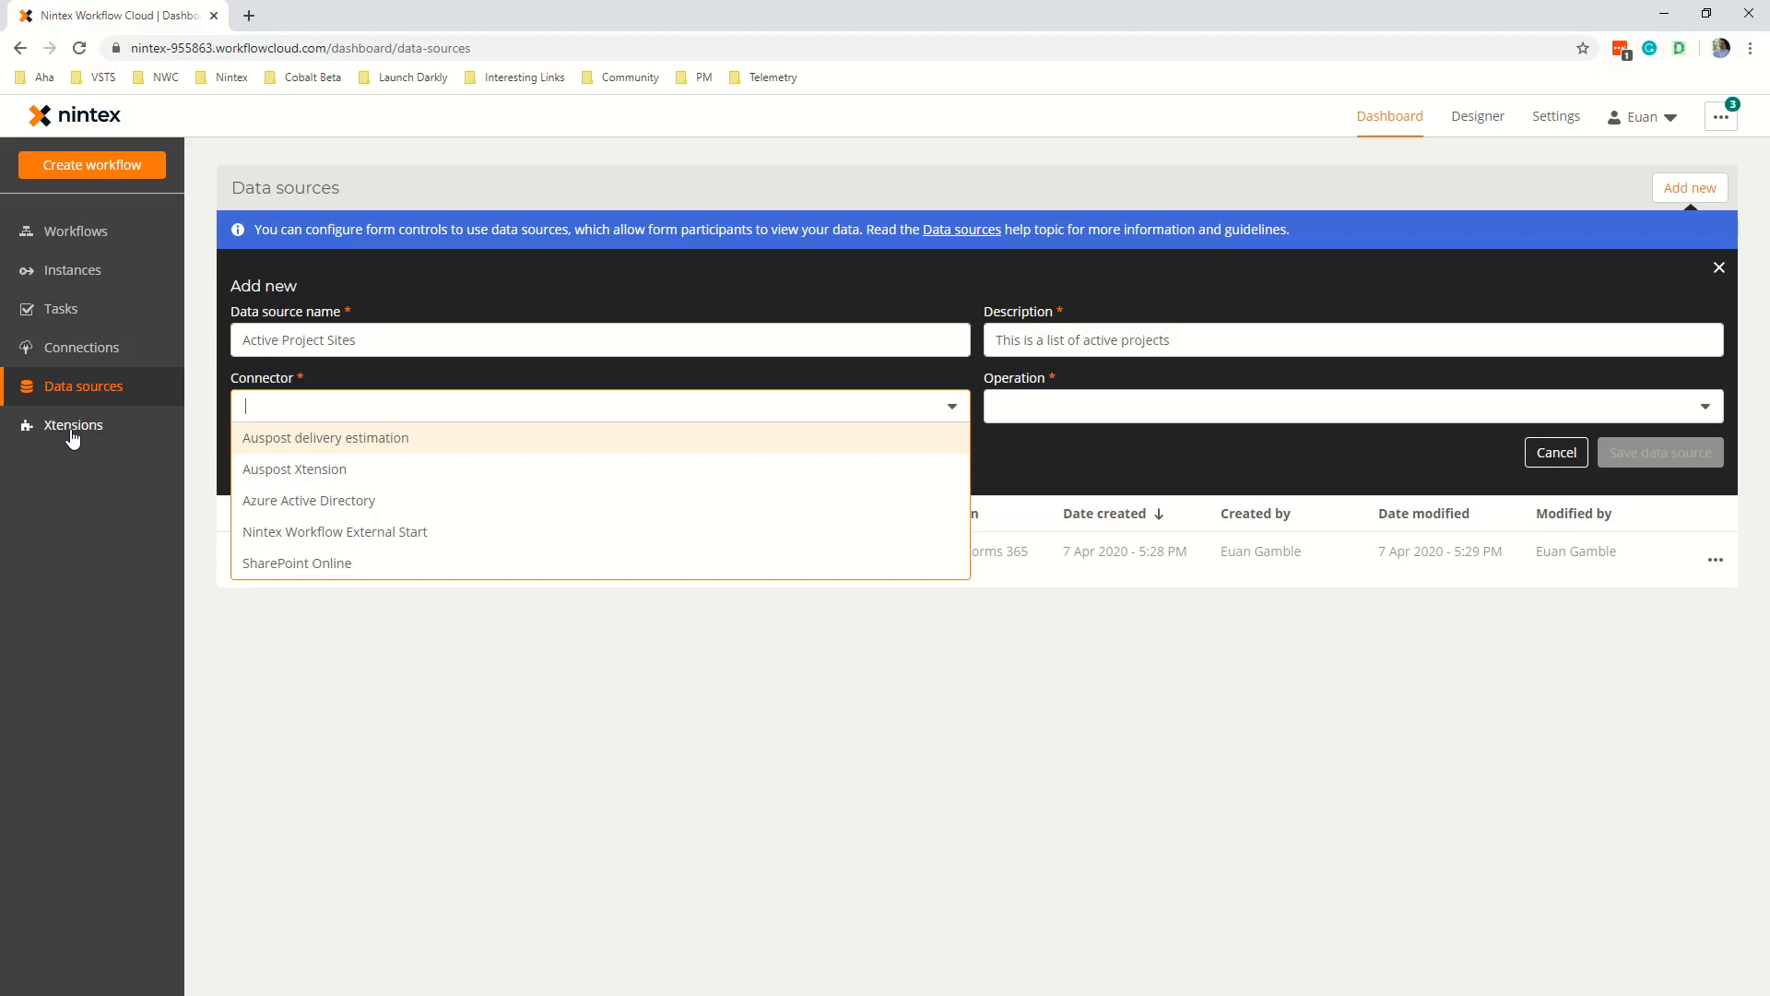
click(339, 566)
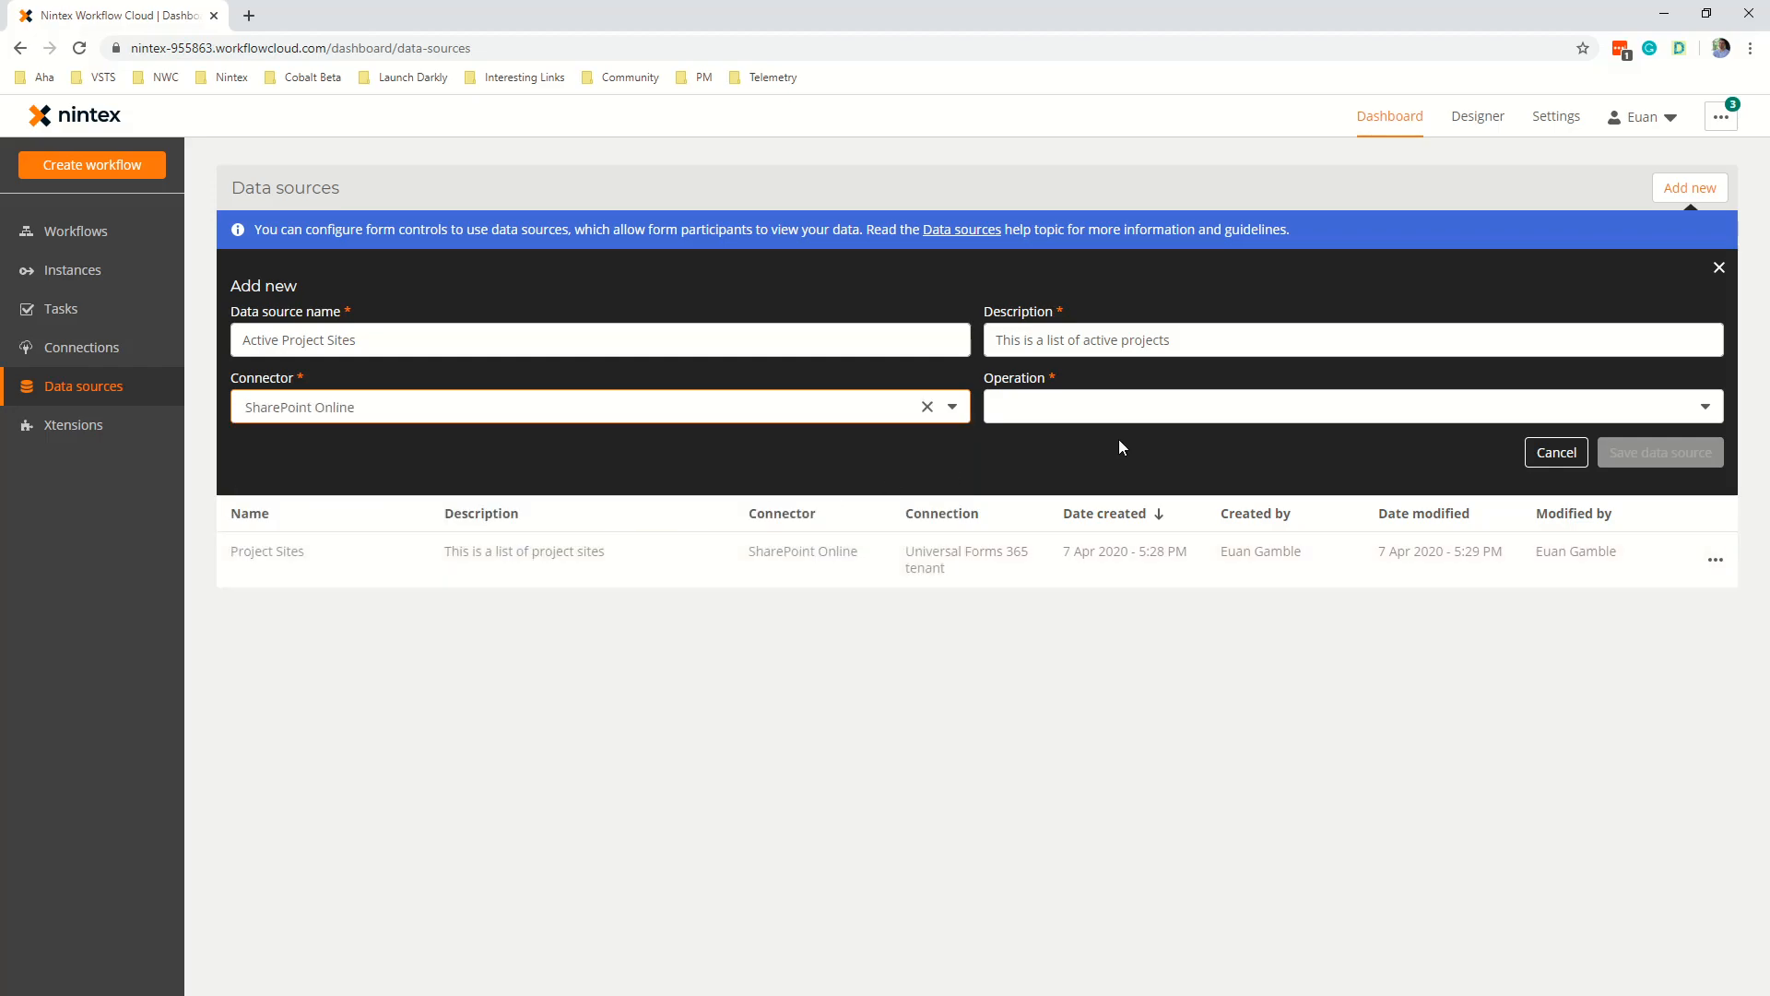
click(1113, 411)
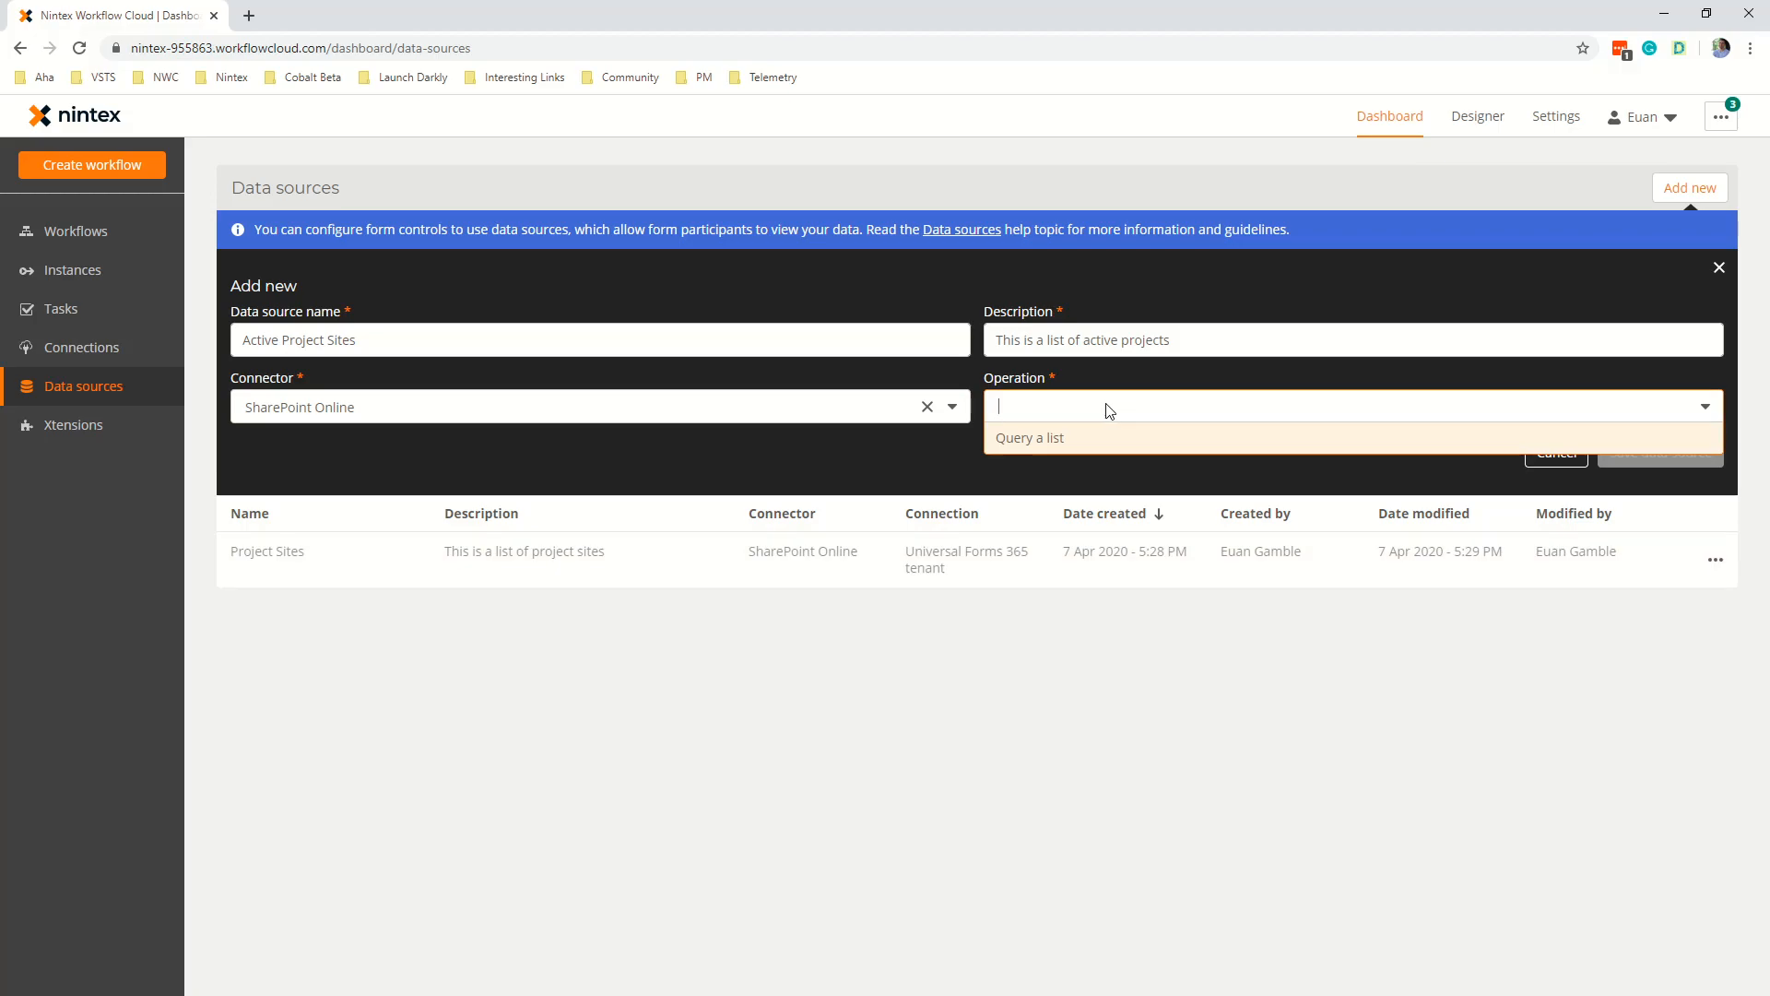
click(1136, 446)
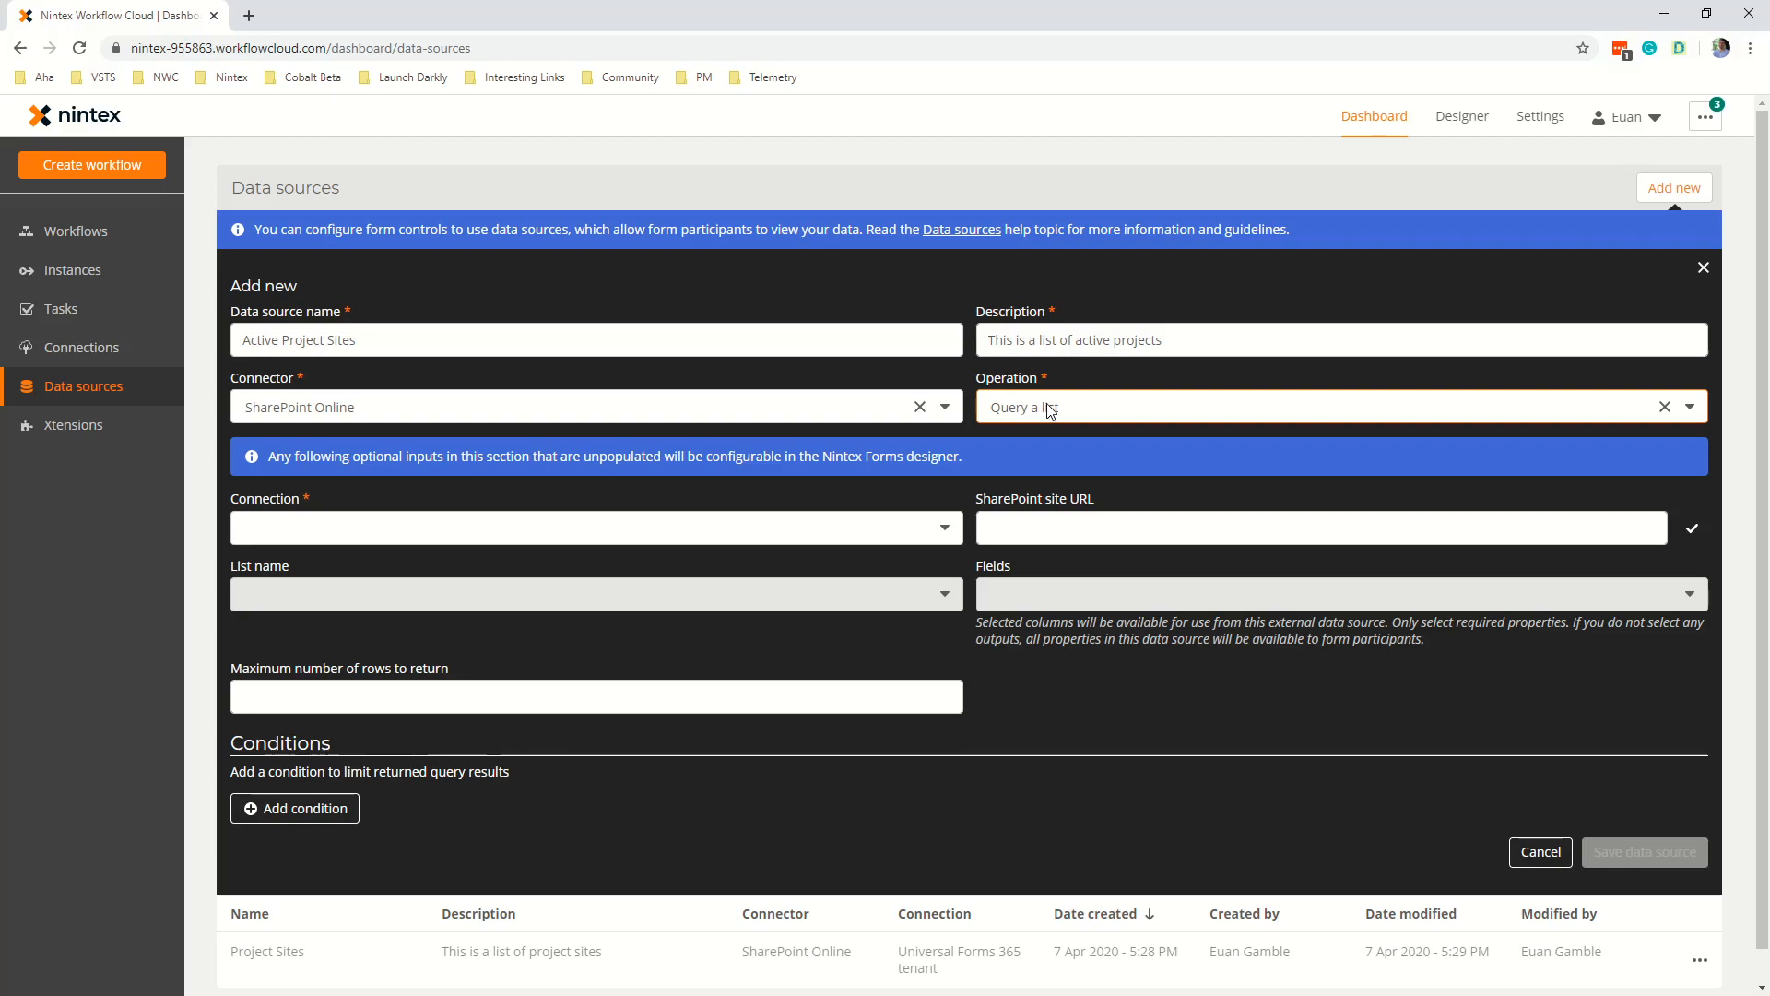
click(849, 534)
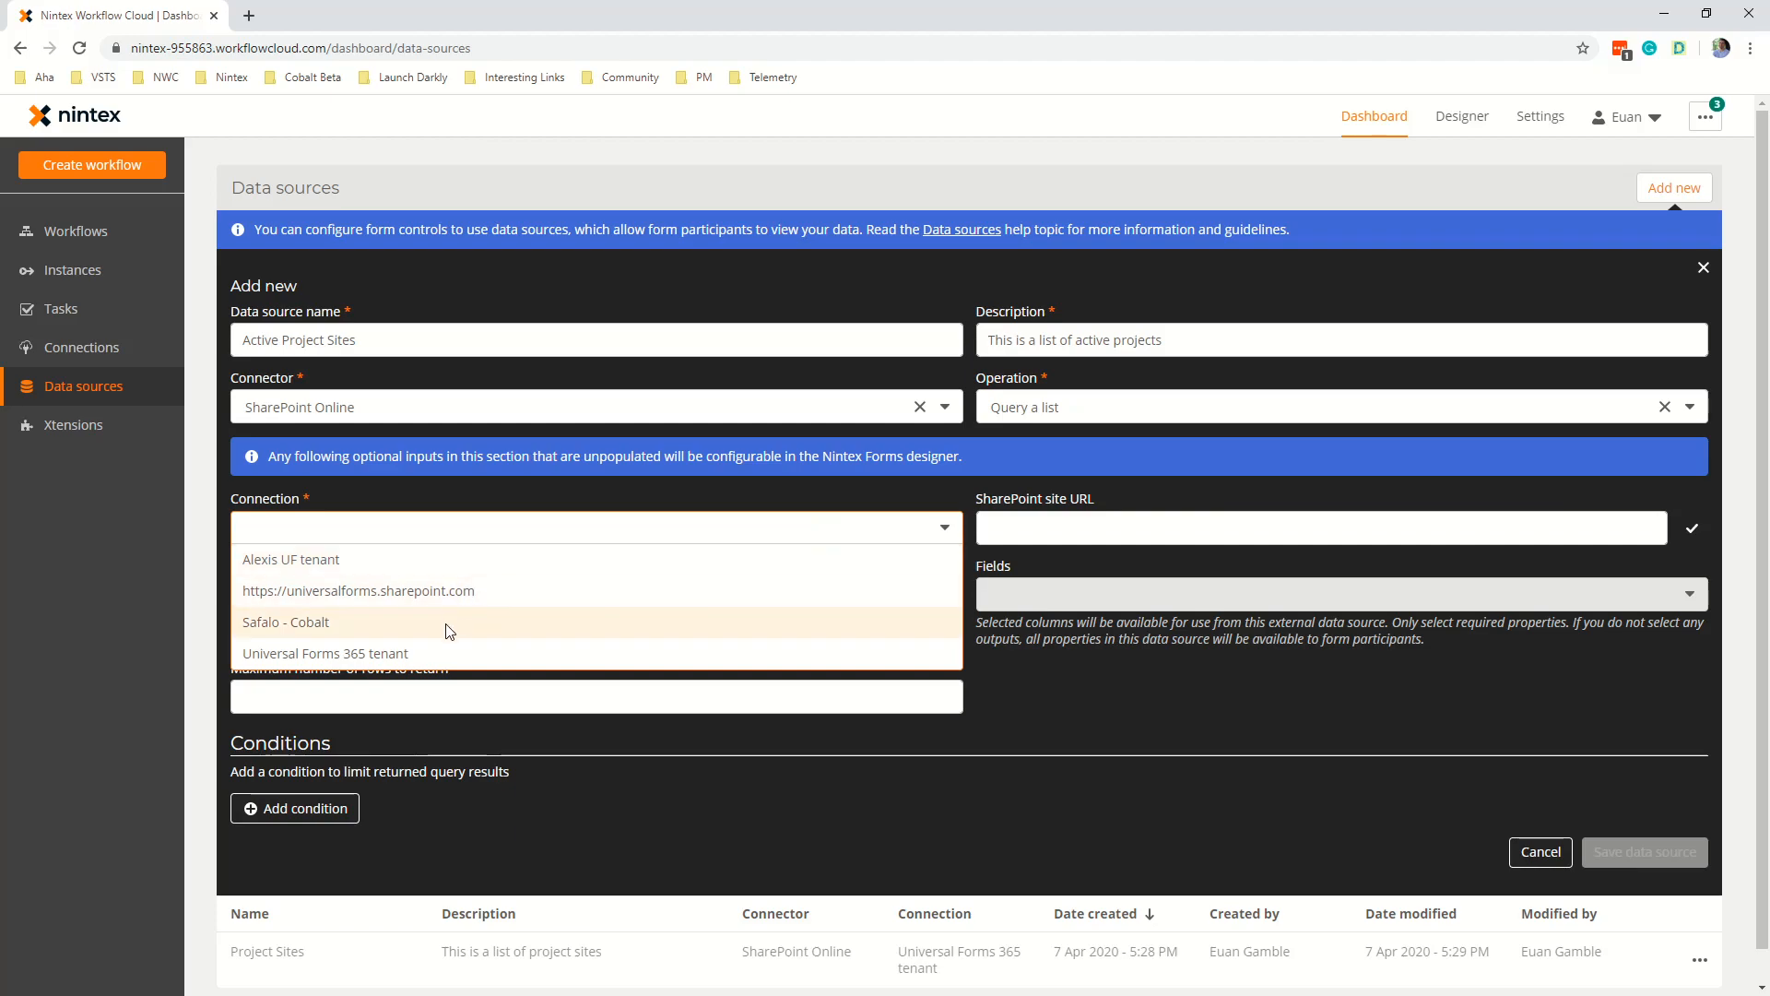
click(351, 654)
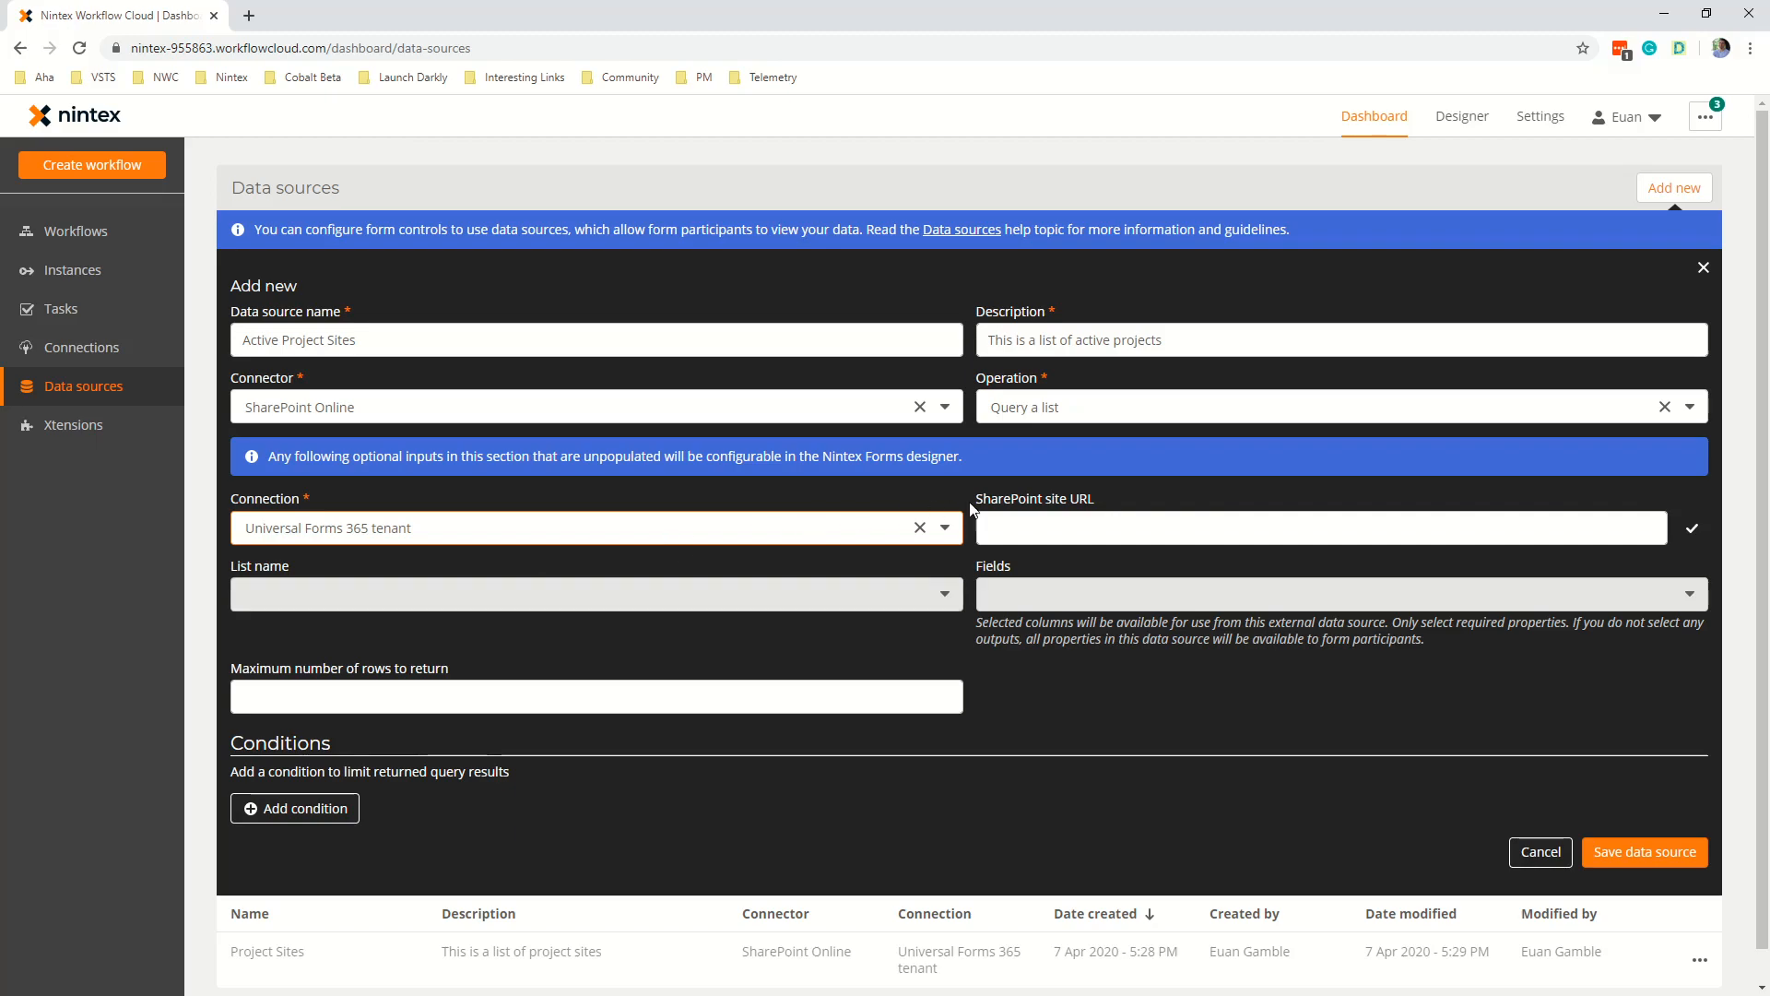
Switch to the SharePoint browser window, copy the ProcessFest site address up to "/sites/ProcessFest", and open the site's Project sites list.
click(1050, 522)
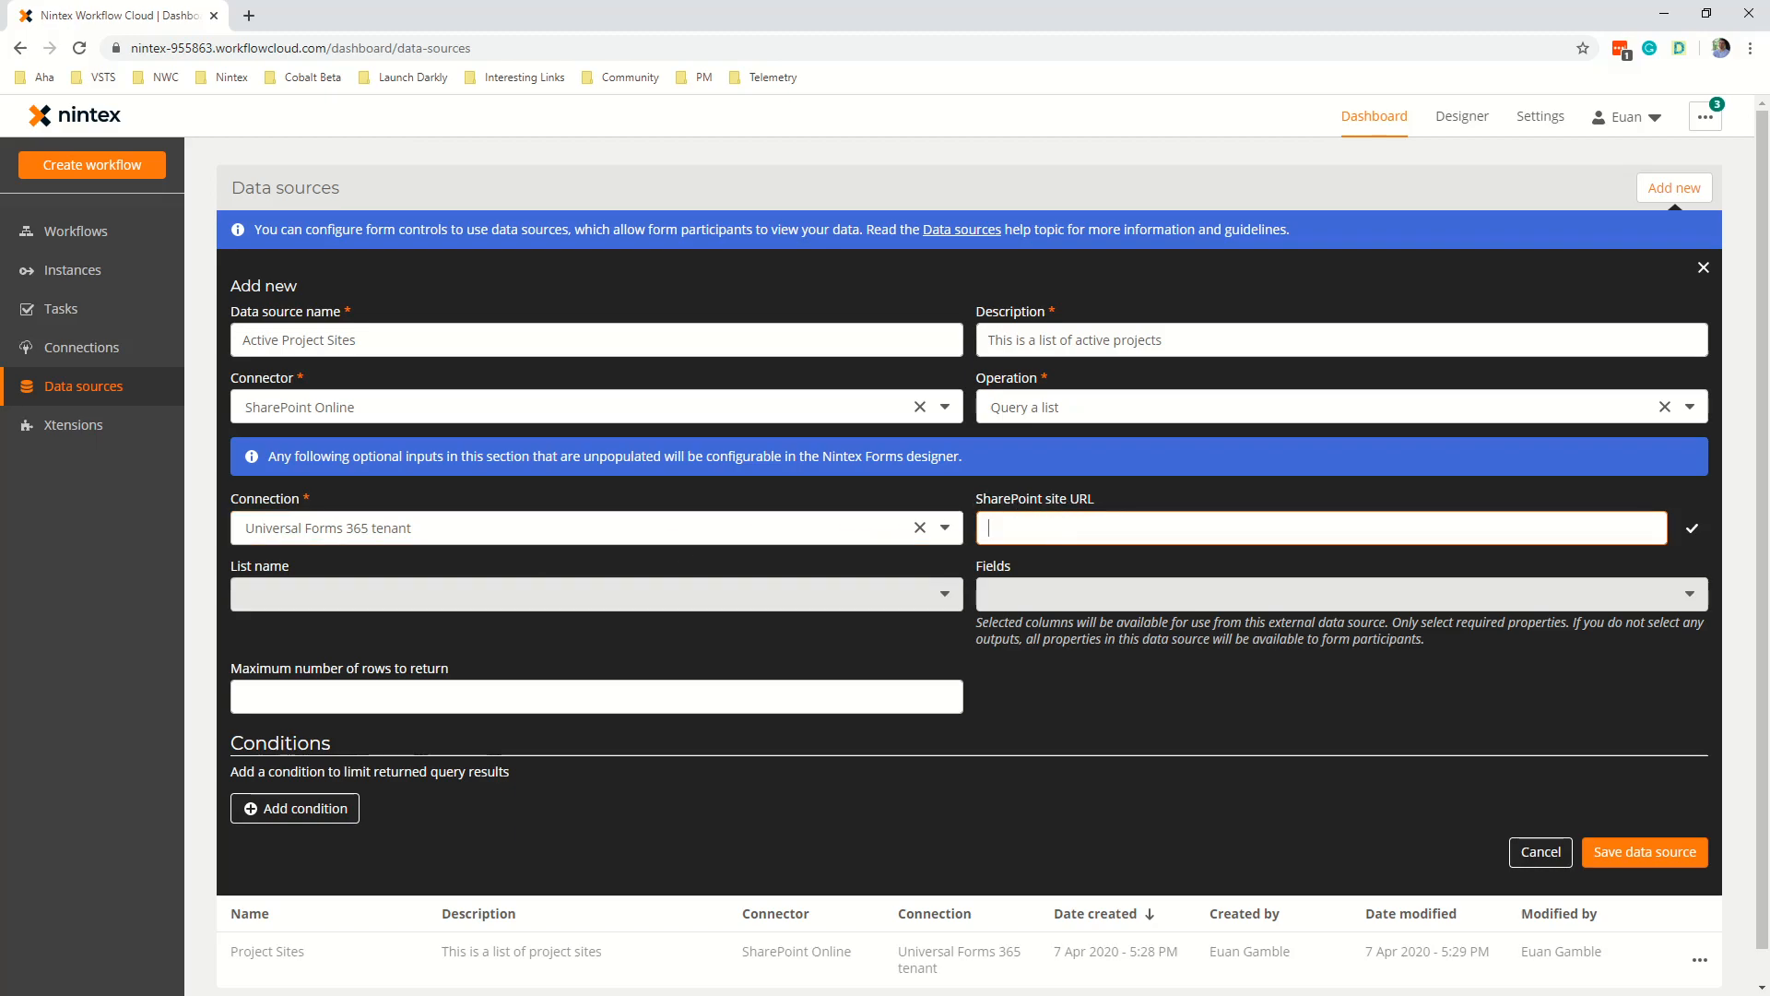
key(alt+Tab)
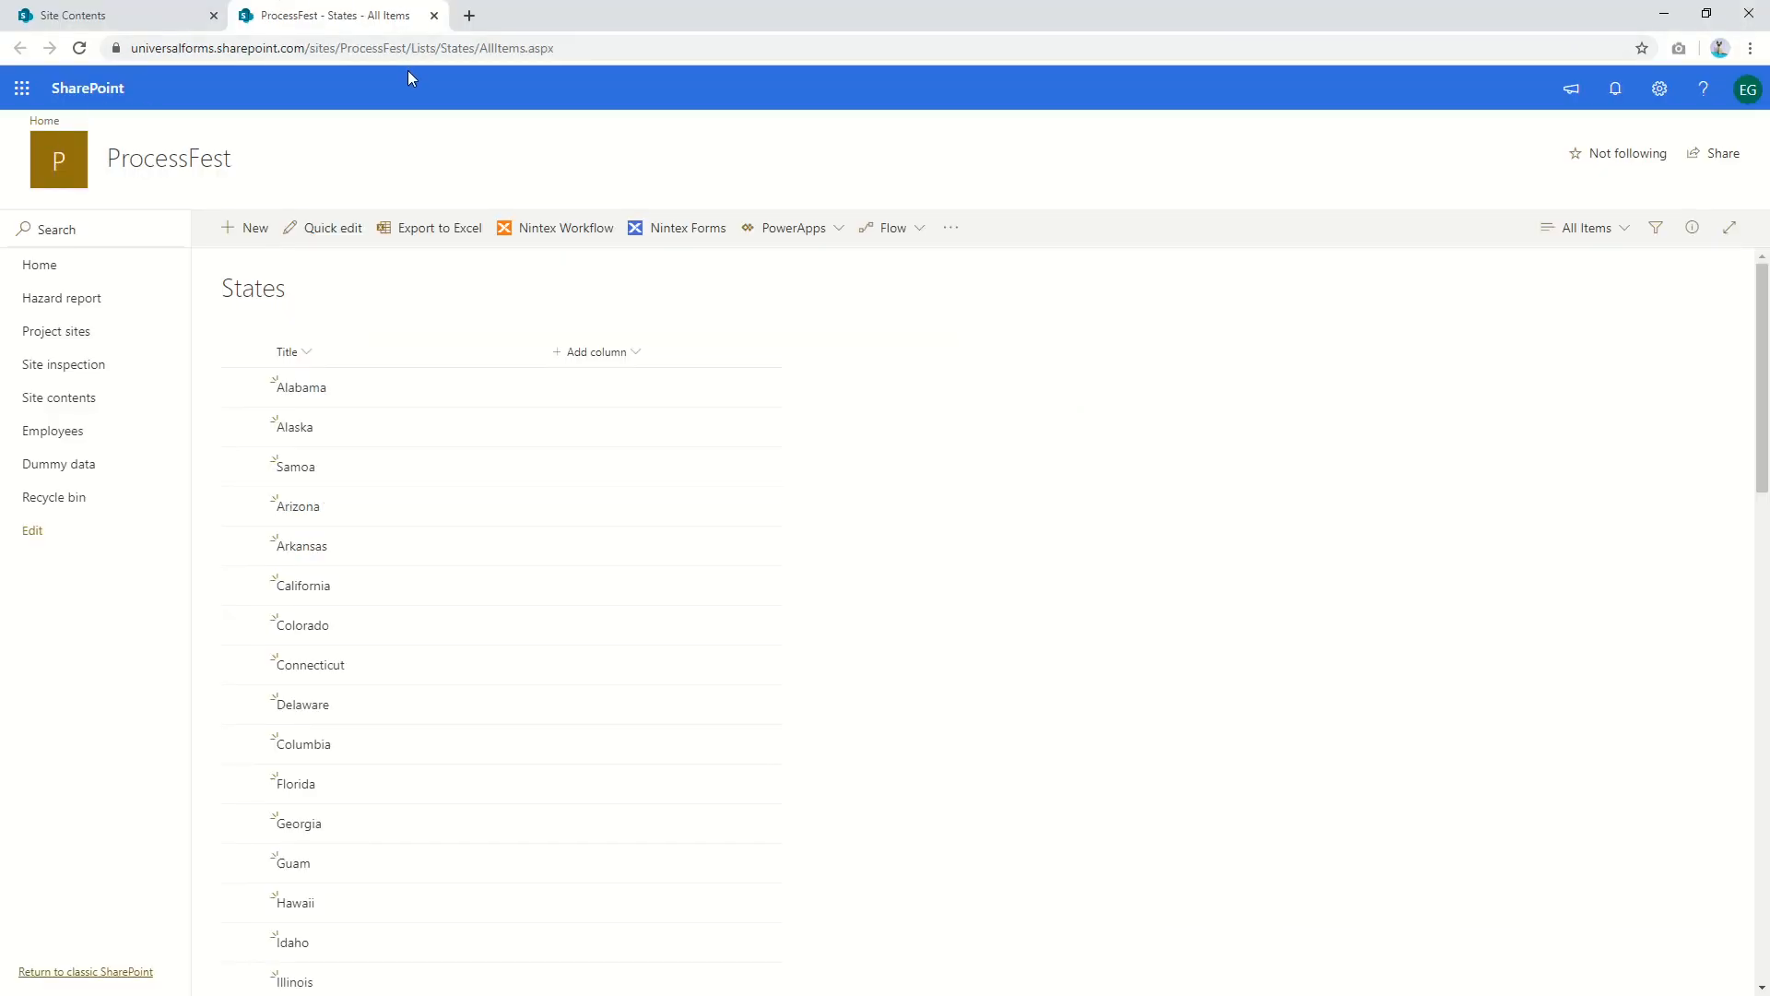
click(376, 50)
click(409, 47)
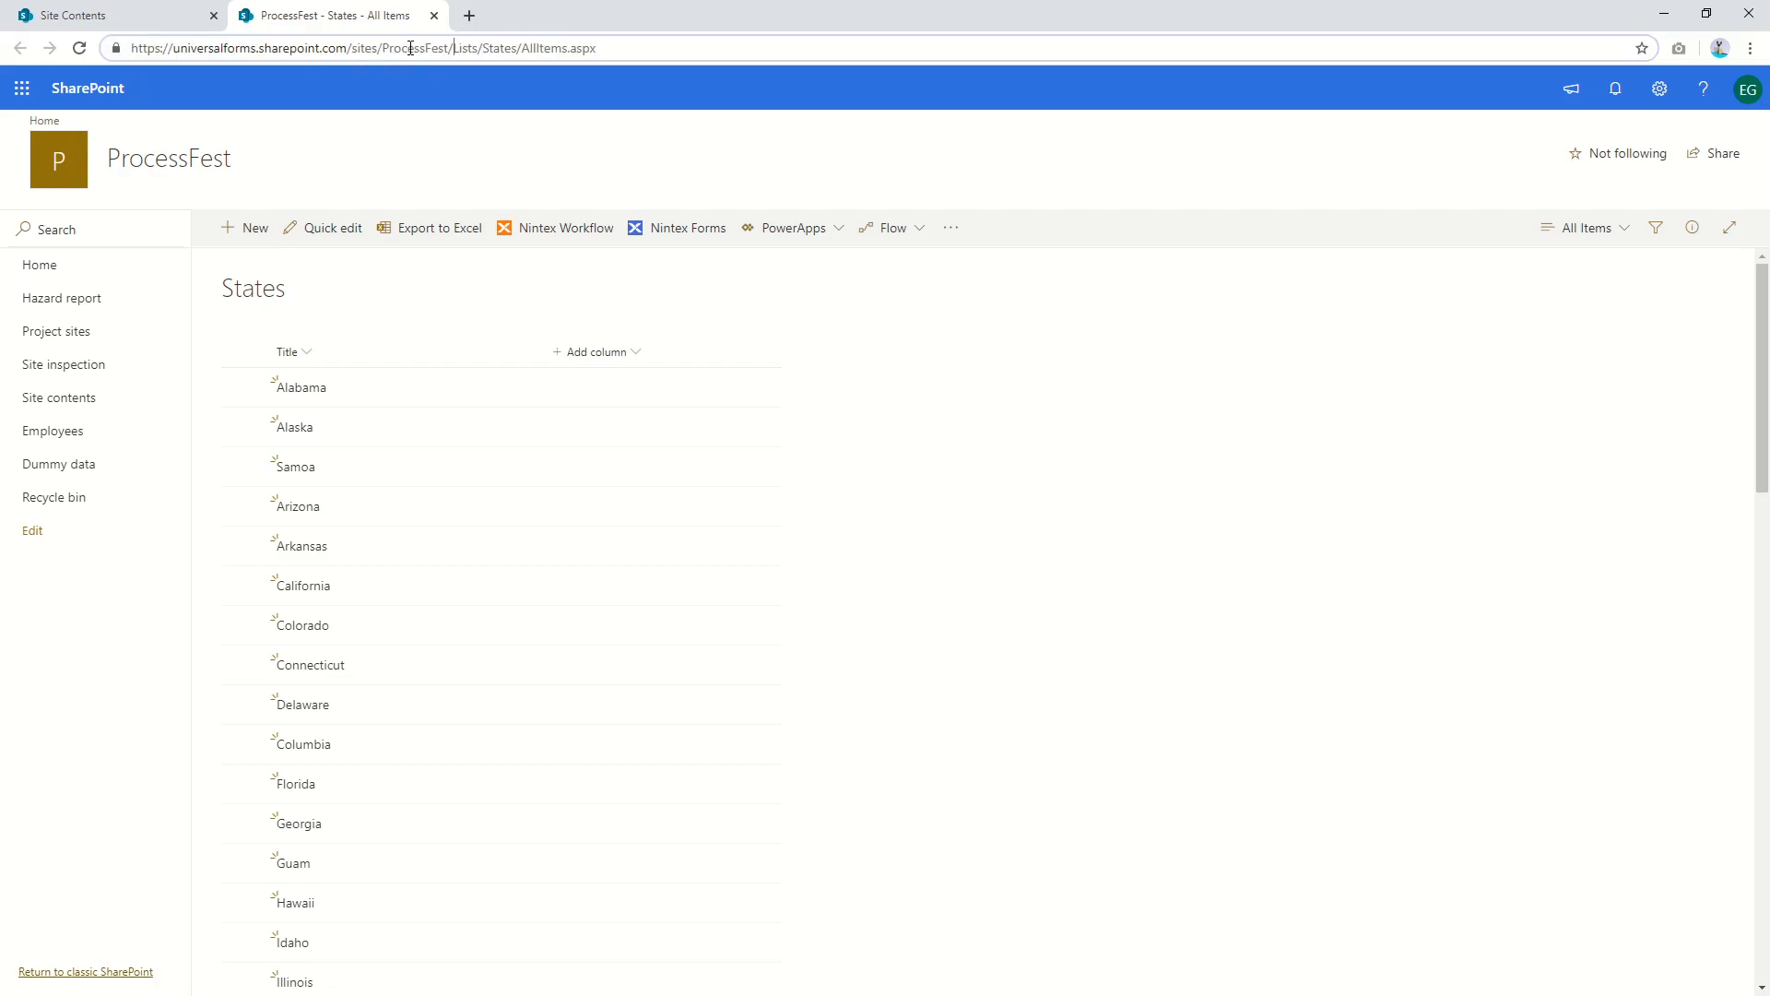
drag(449, 48, 130, 48)
key(ctrl+c)
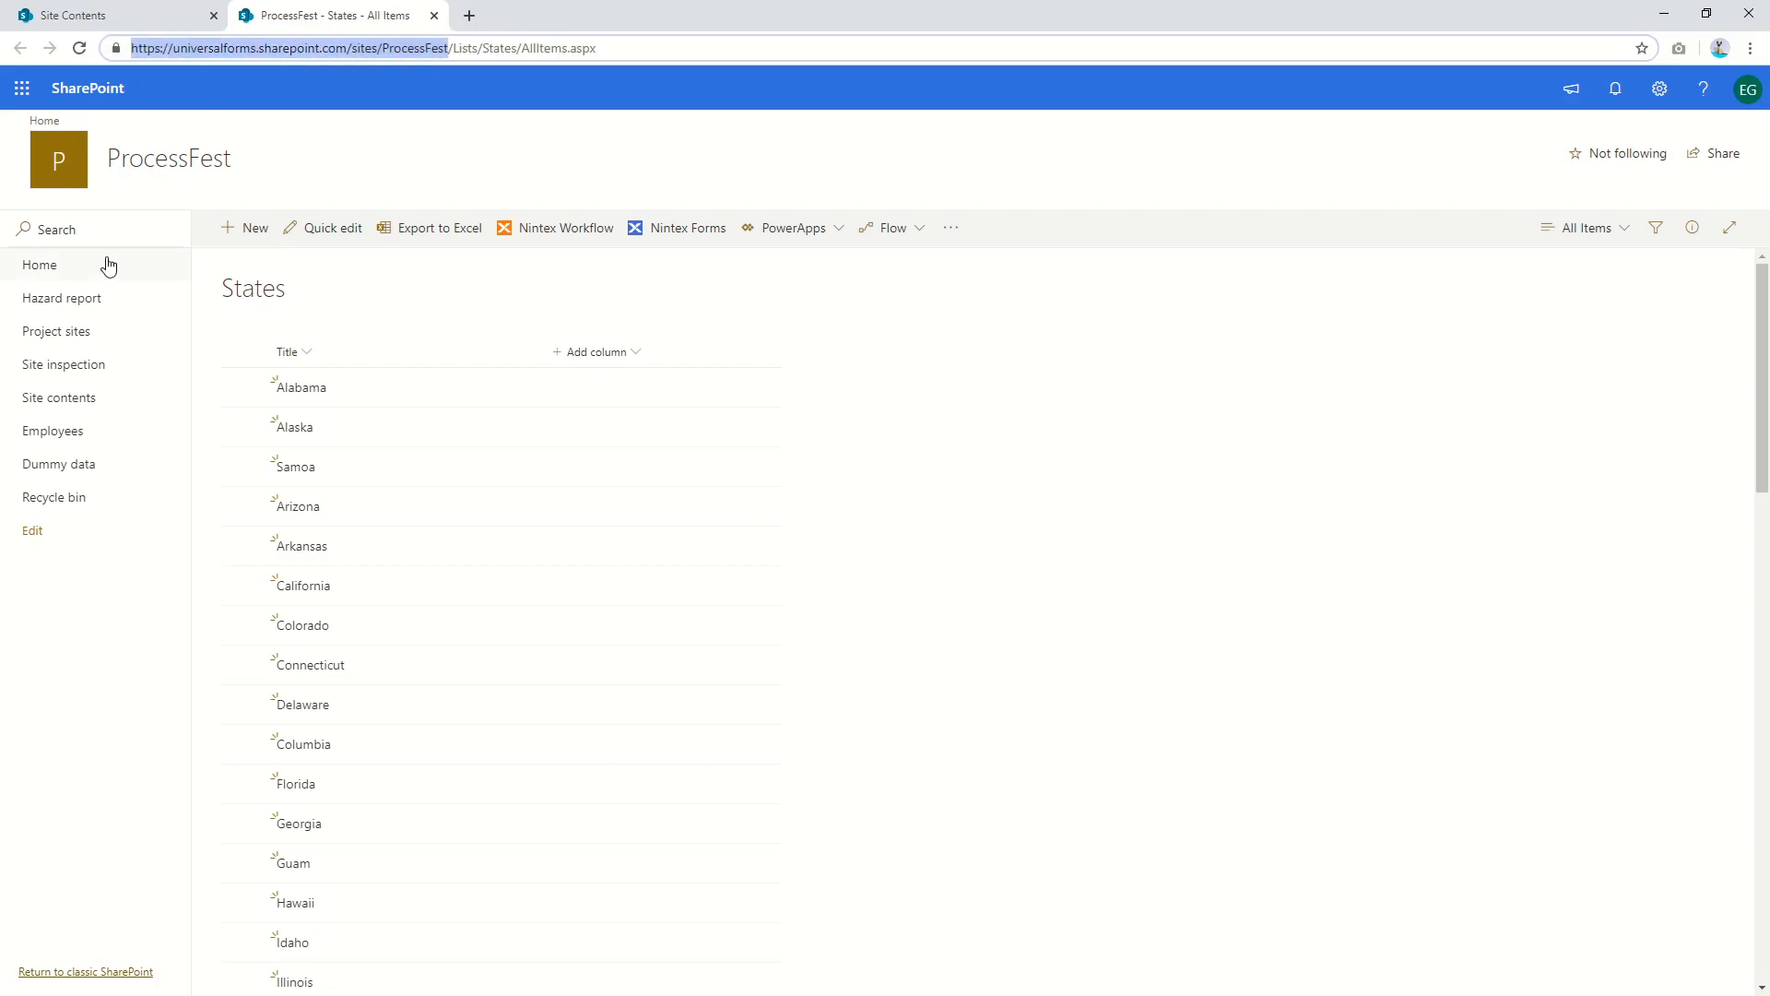
click(61, 334)
key(alt+Tab)
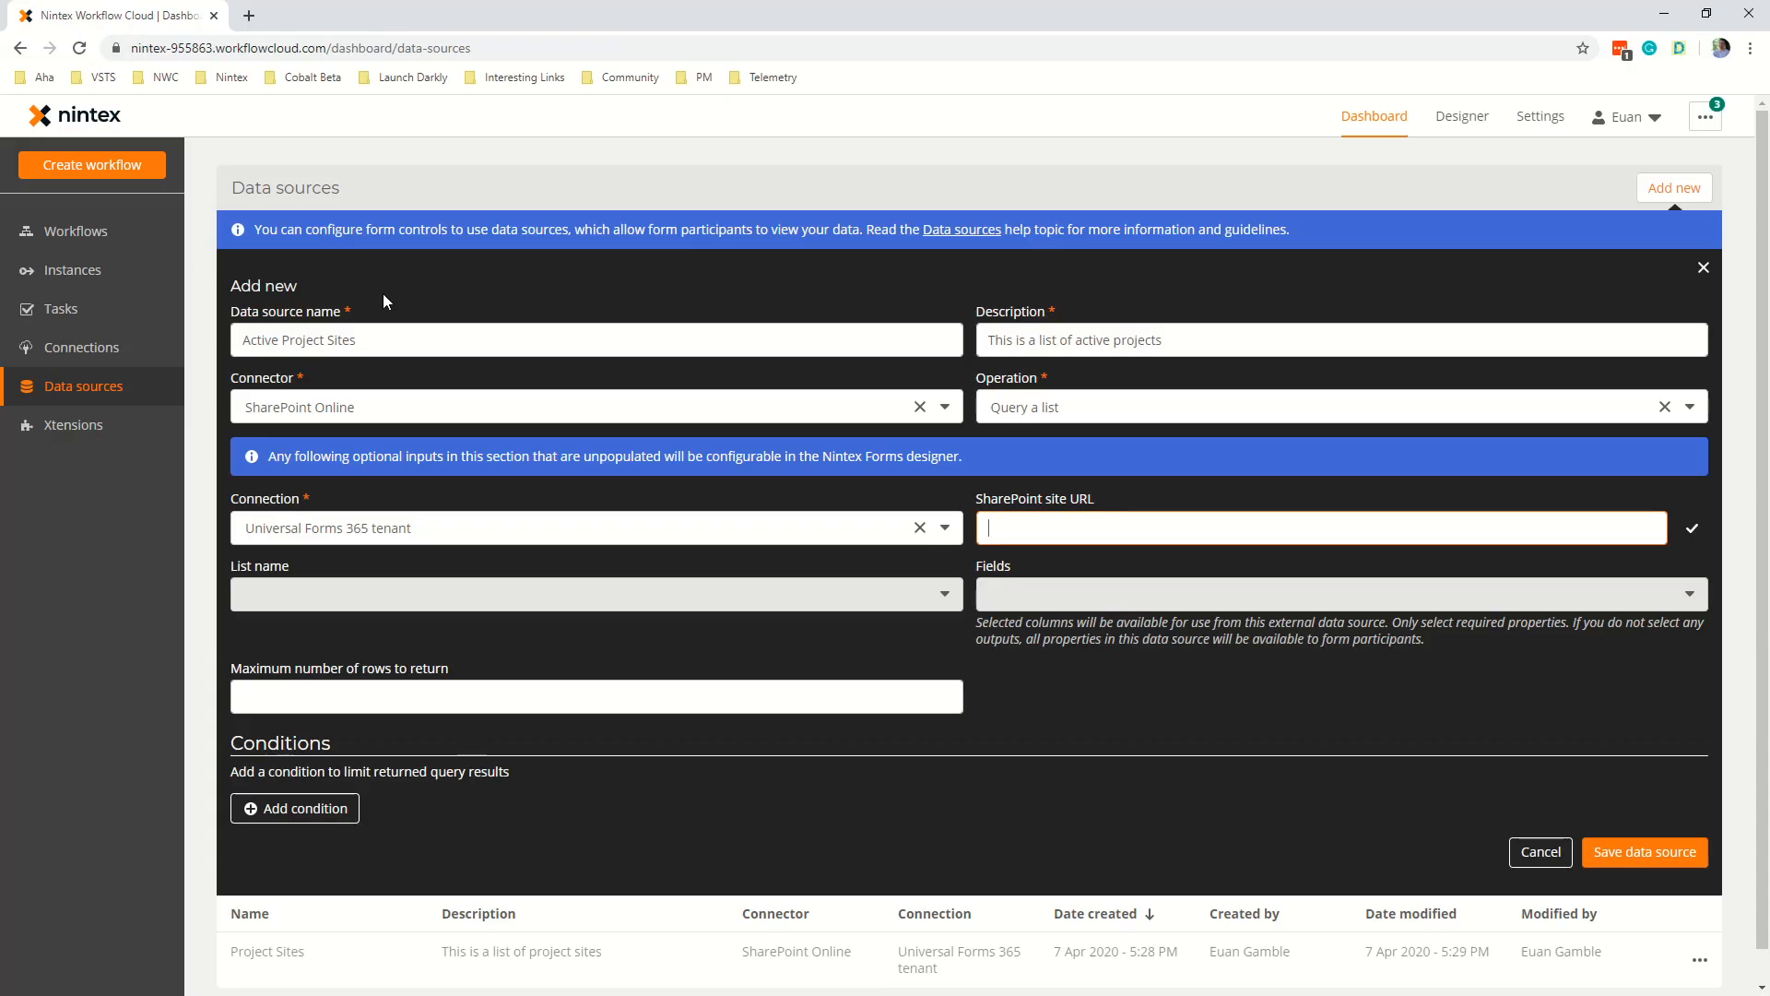
key(ctrl+v)
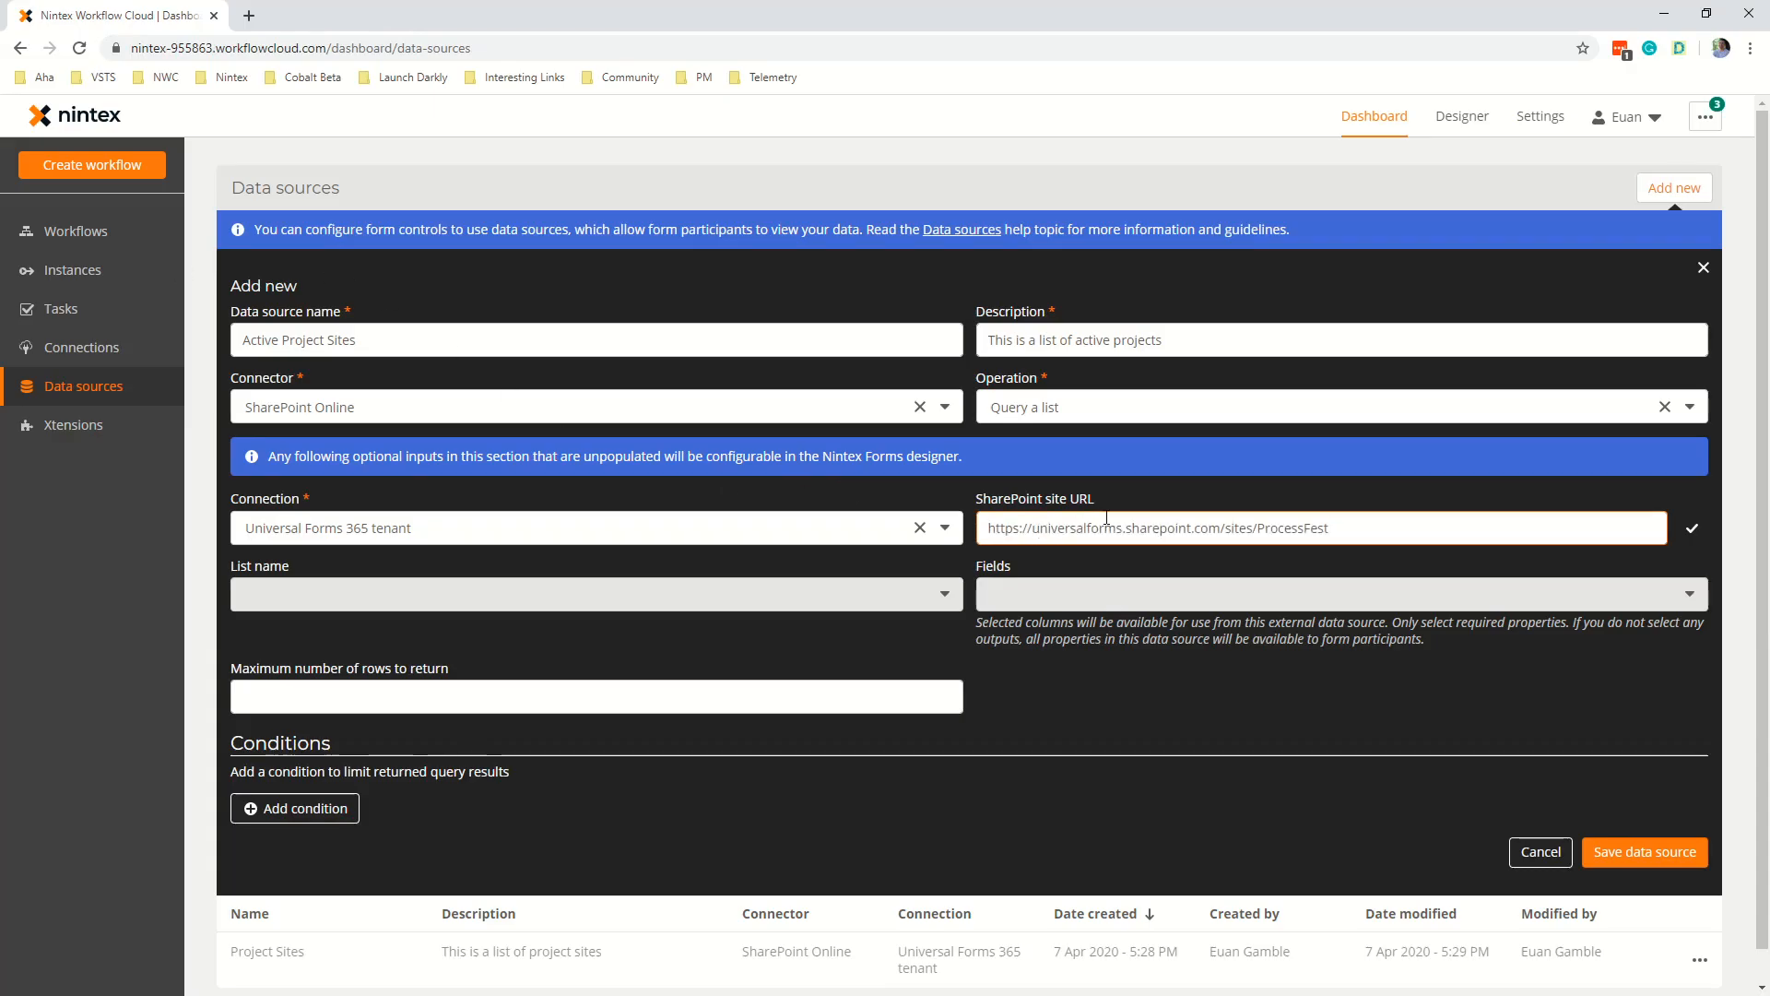
click(1692, 527)
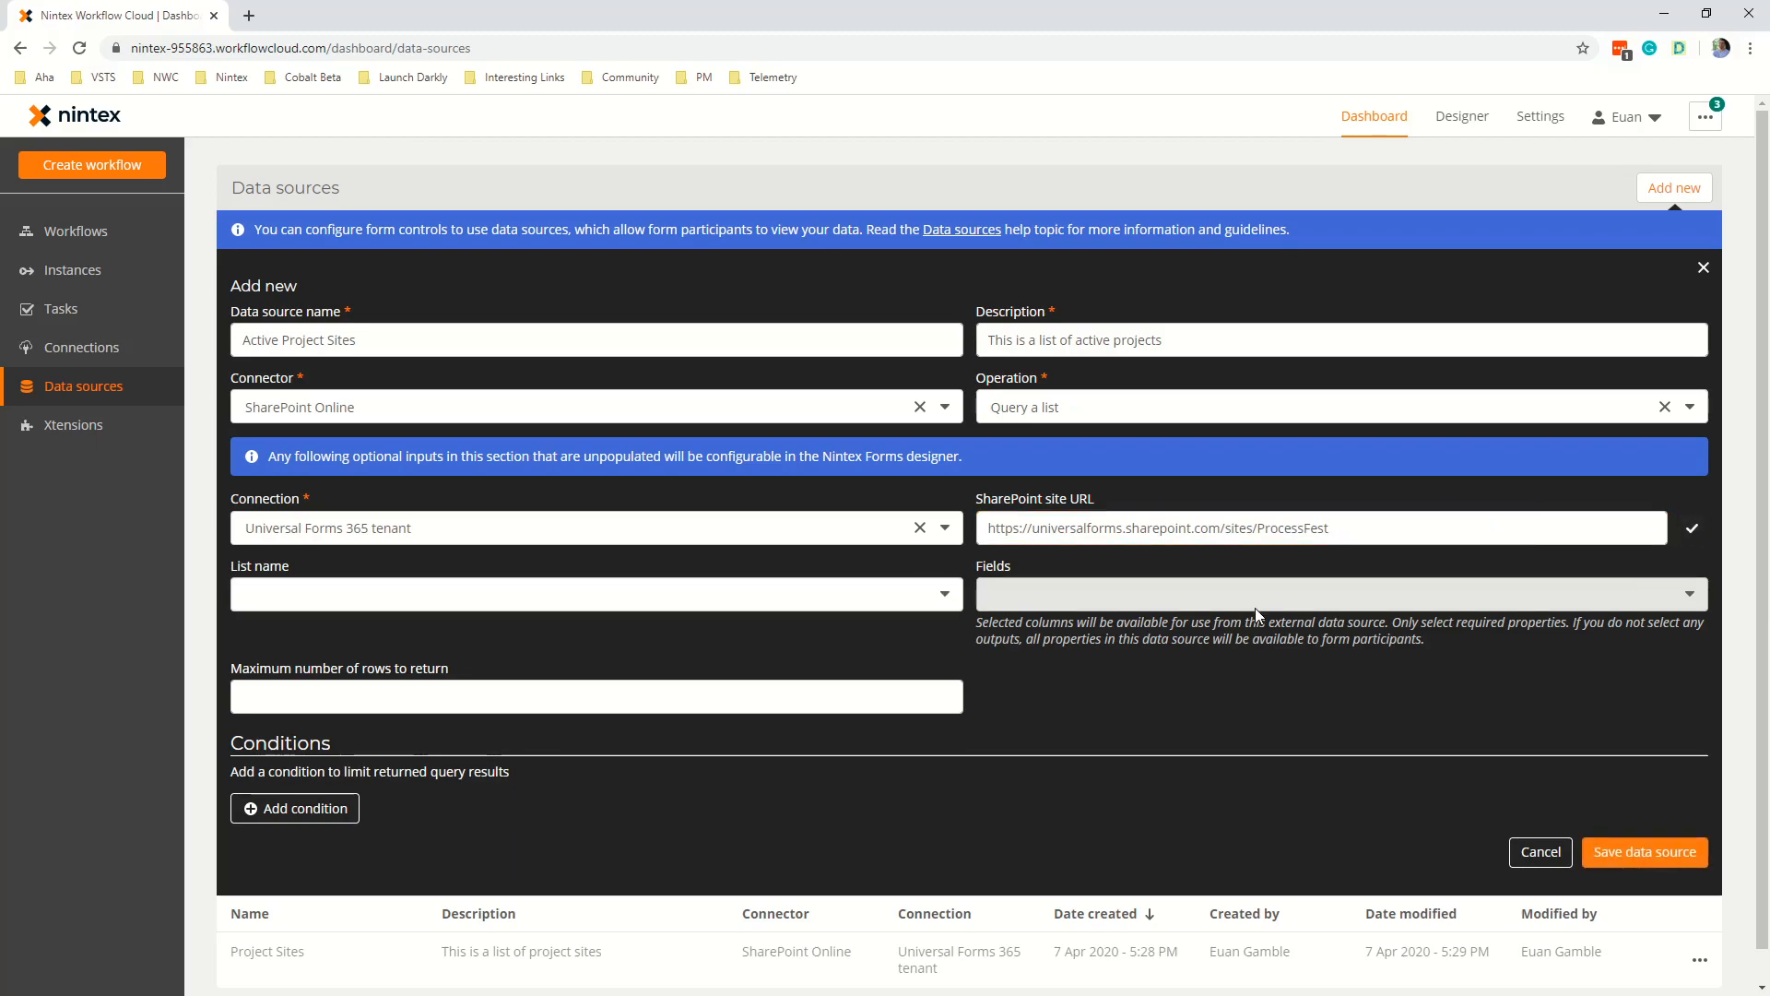
click(823, 601)
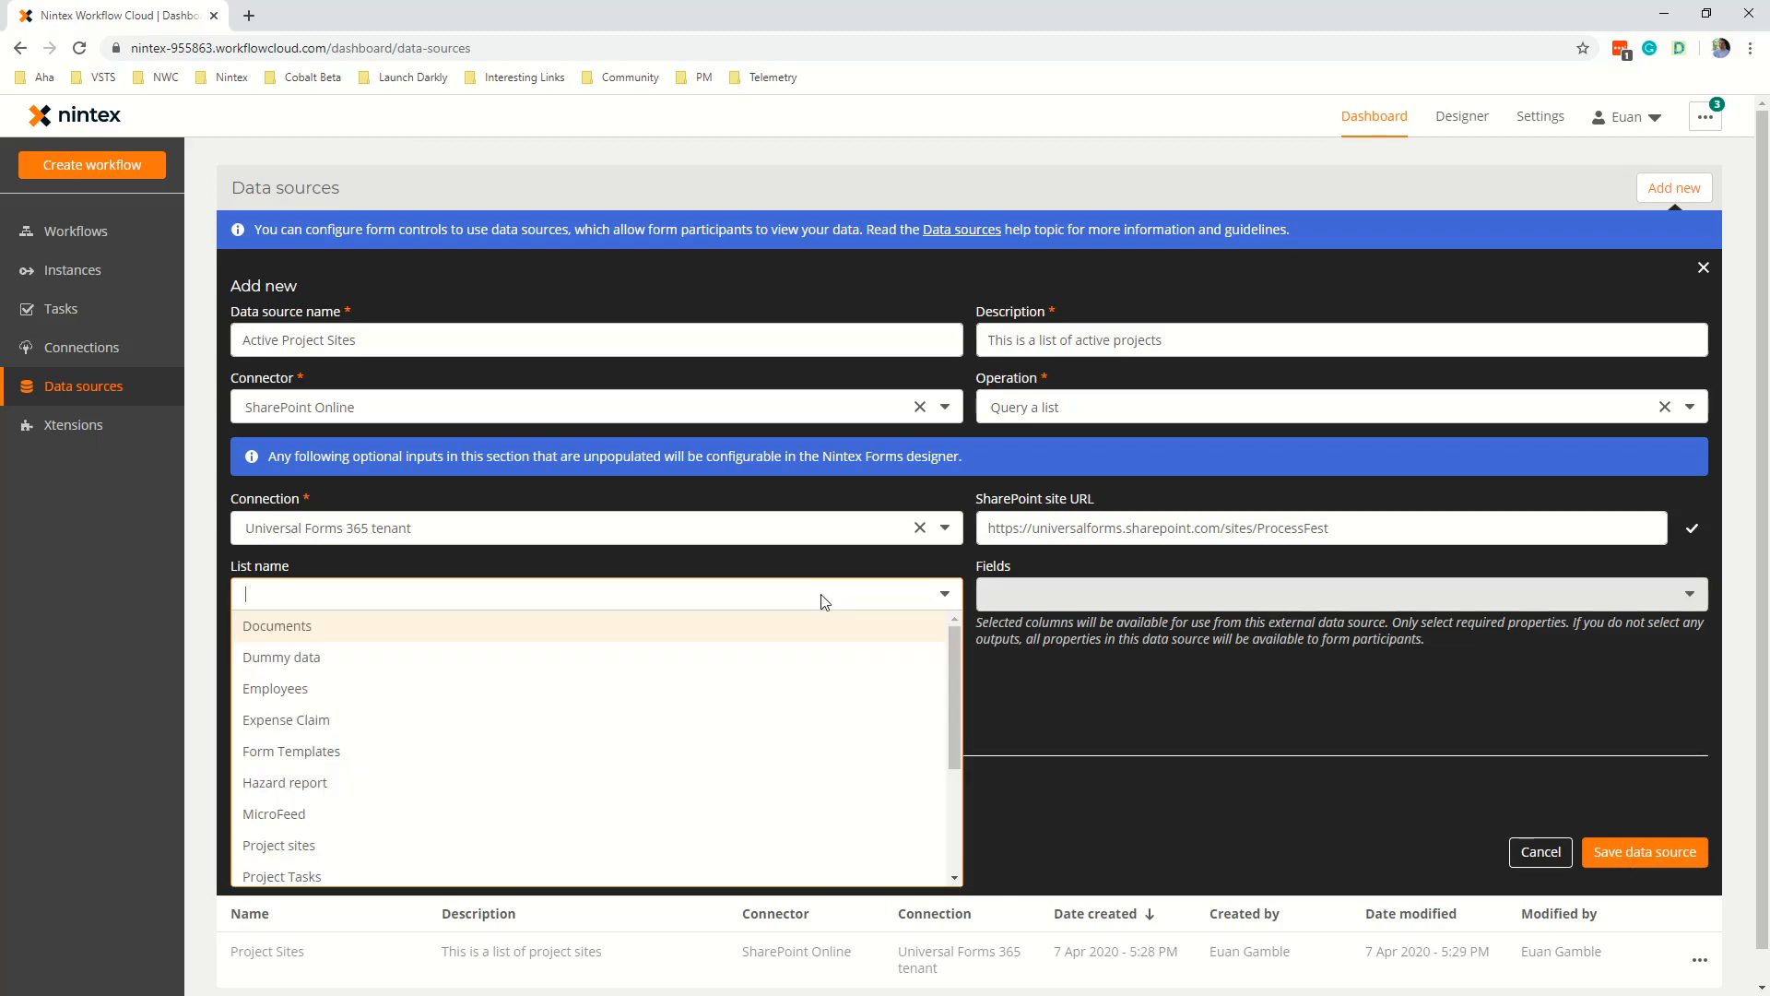
click(324, 846)
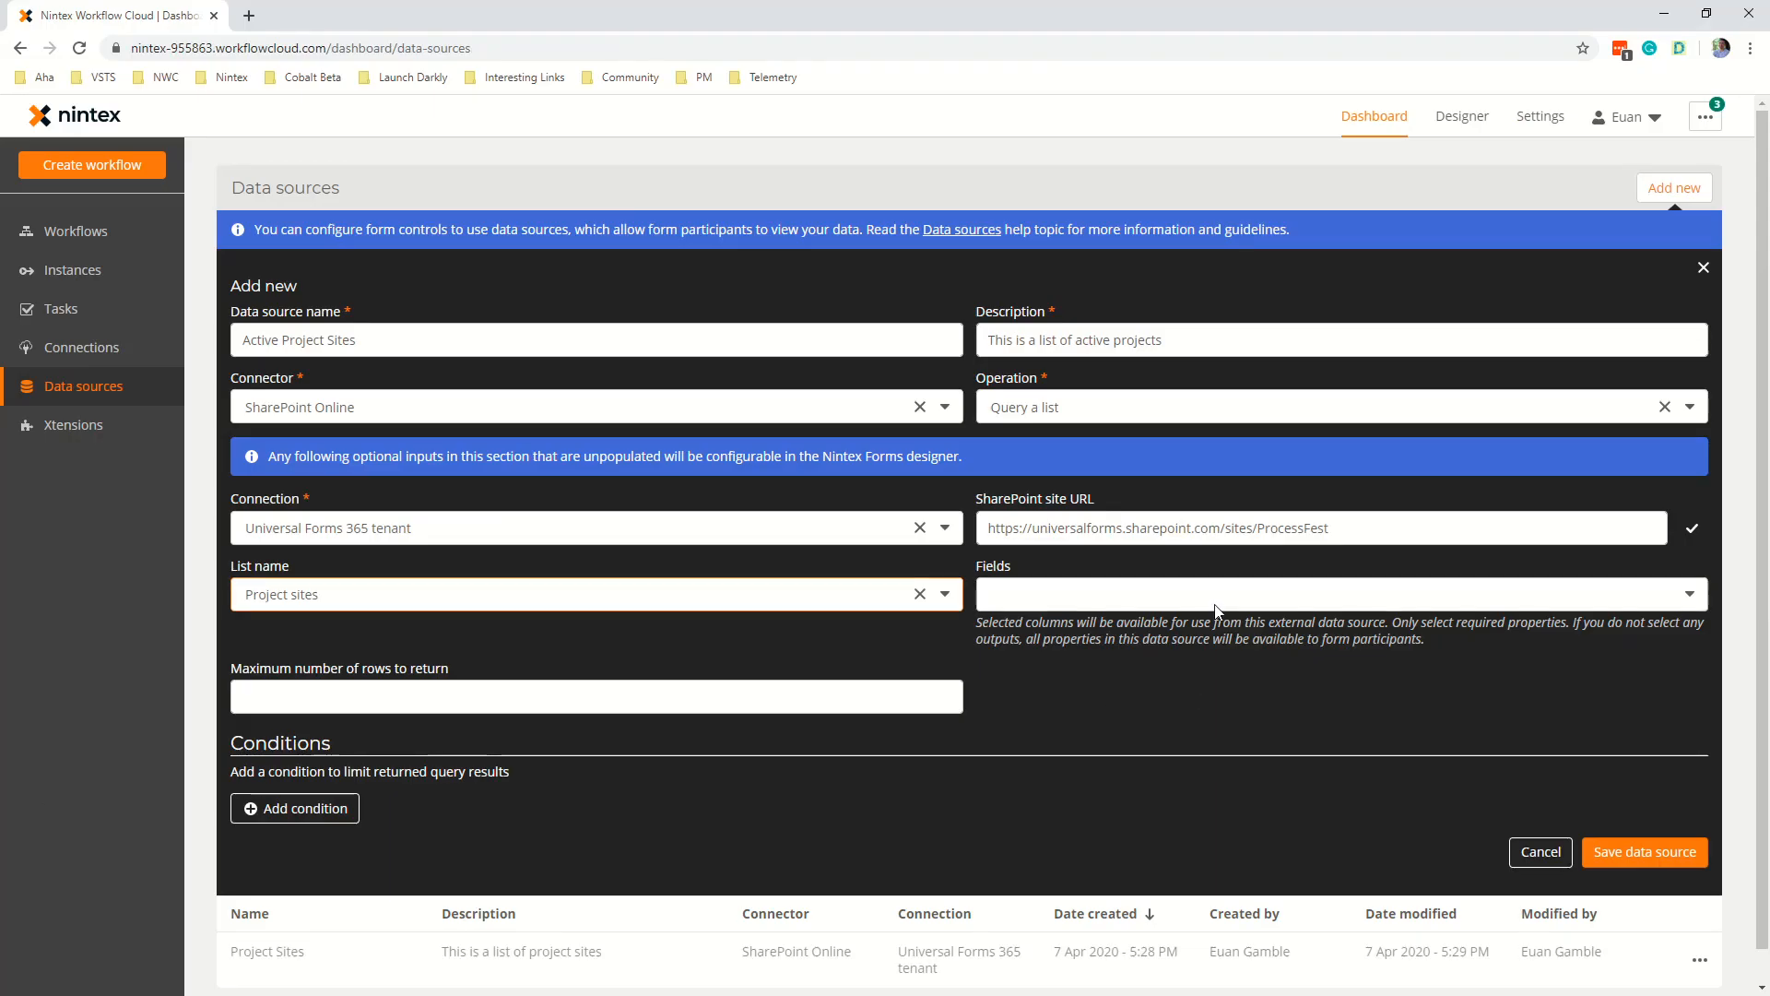
Choose Project Manager, Site and State as the returned fields and set the maximum number of rows to 1000.
click(1215, 595)
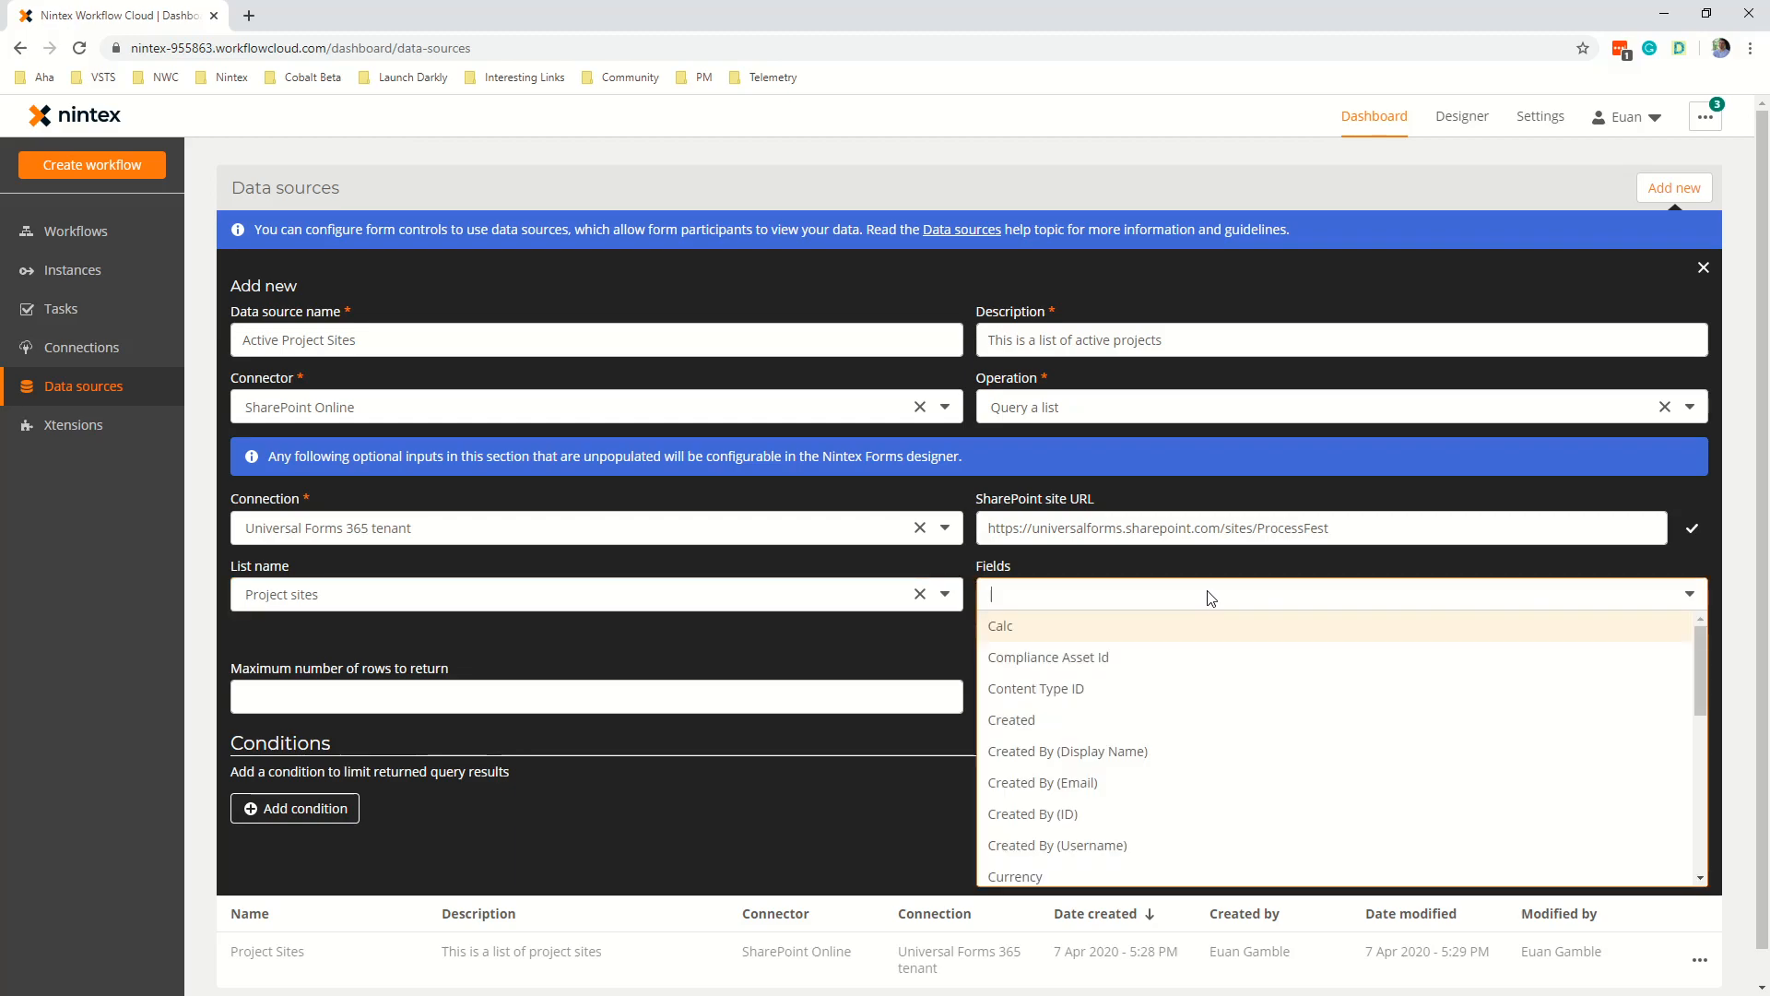
scroll(1058, 719, down, 5)
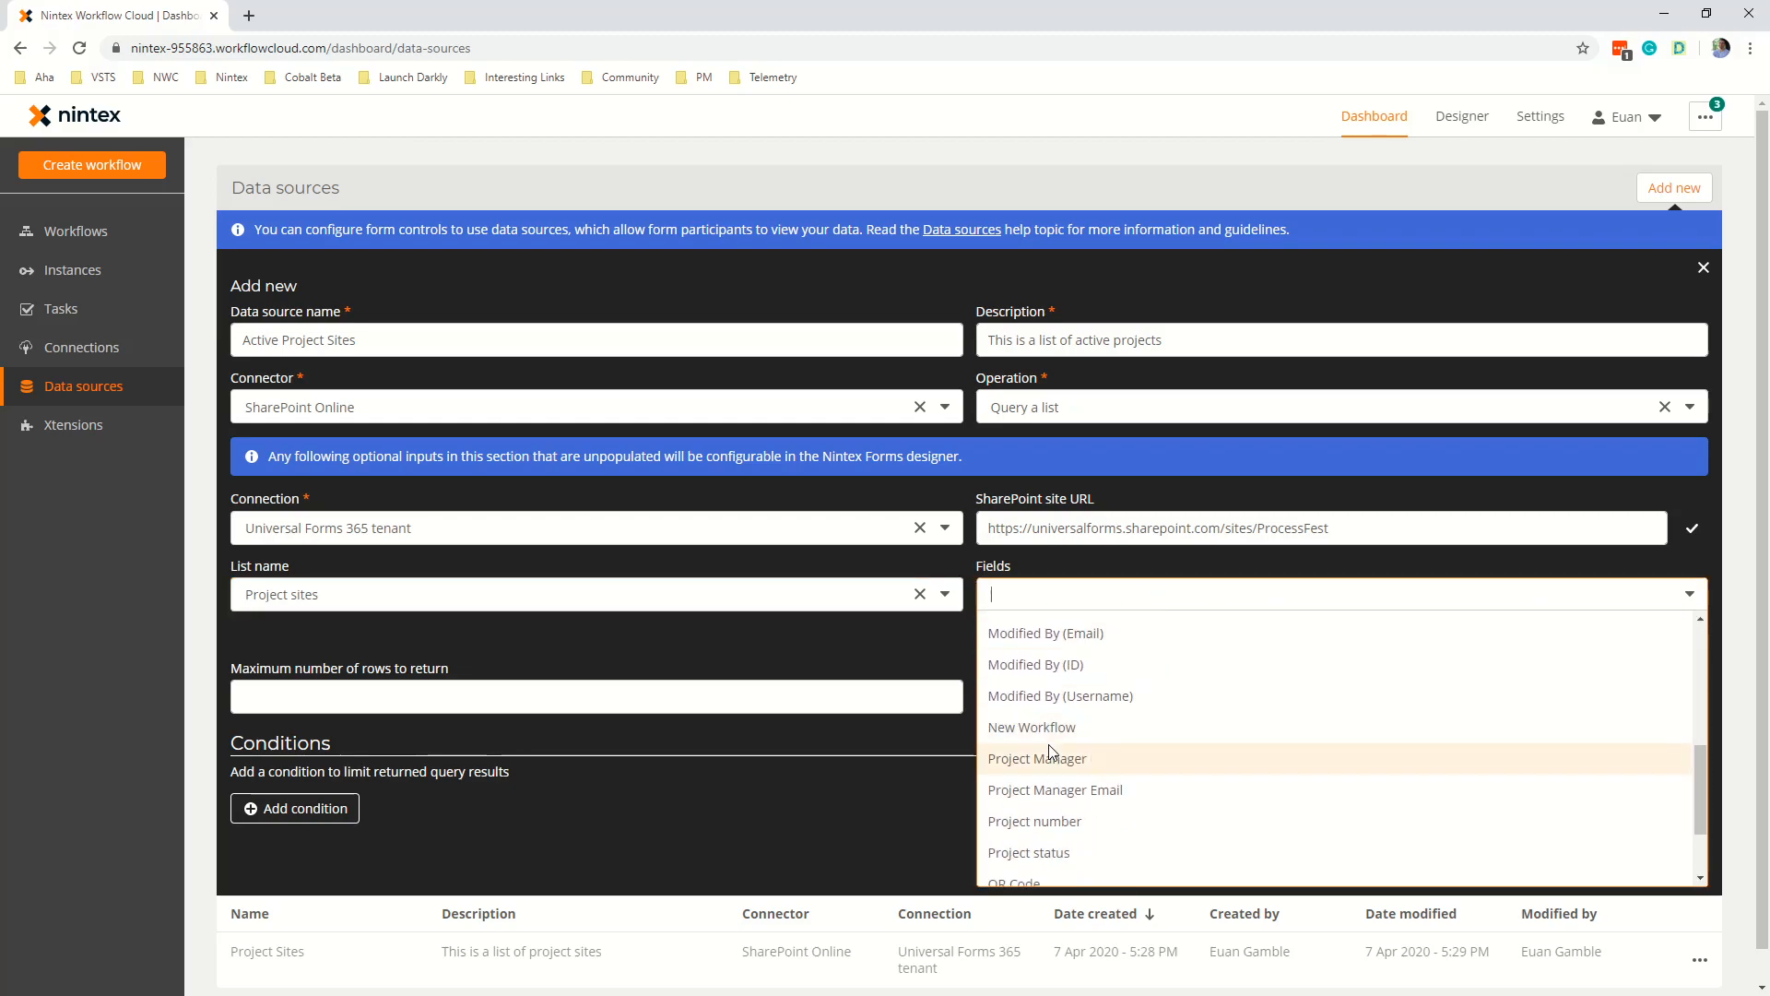
click(1040, 761)
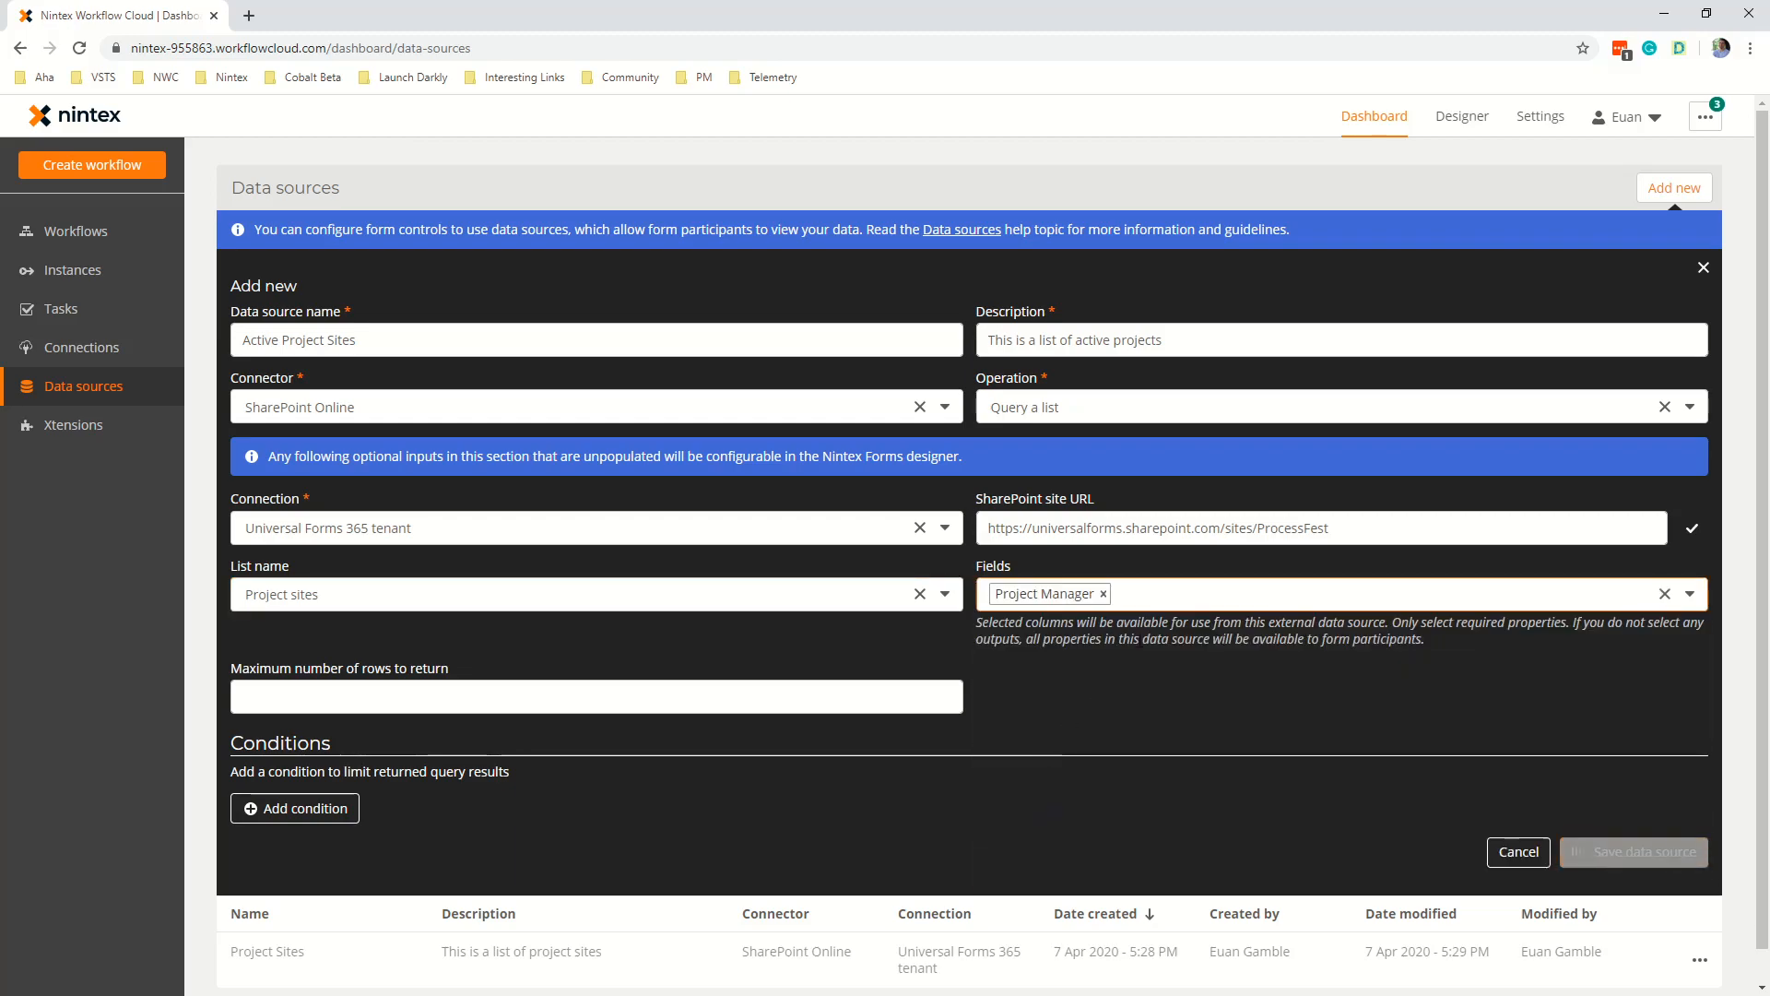
click(1159, 609)
scroll(1046, 775, down, 4)
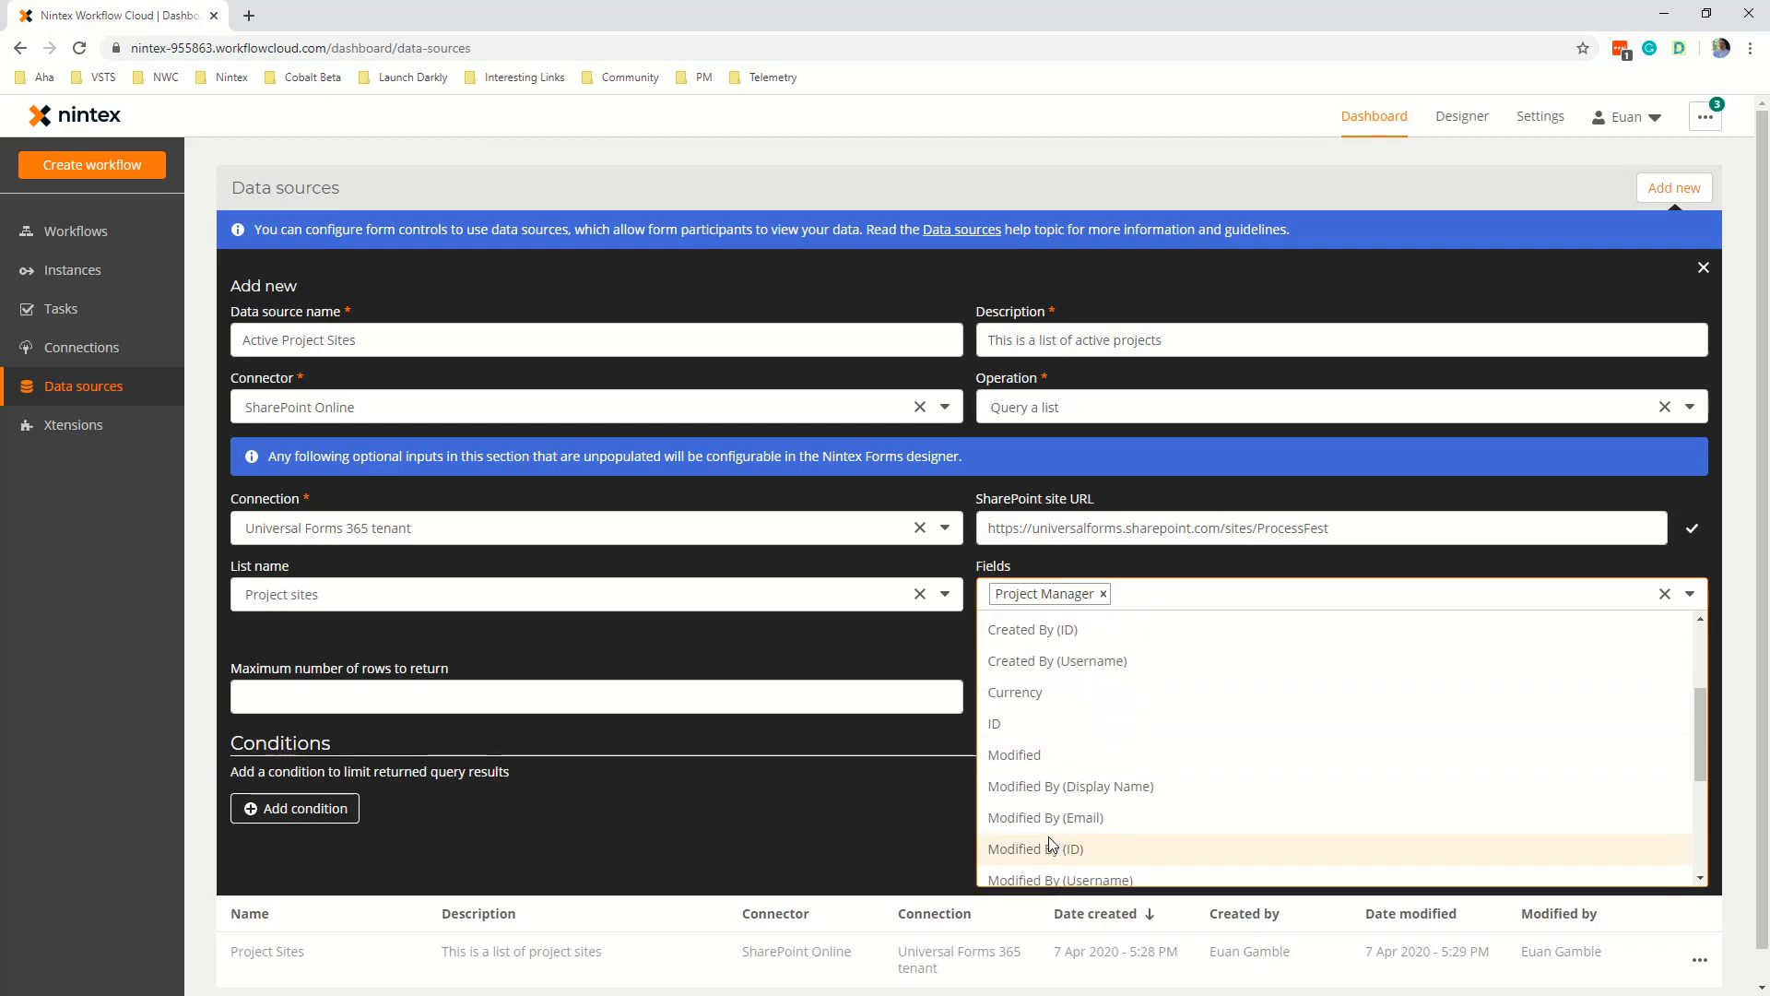
scroll(1044, 841, down, 3)
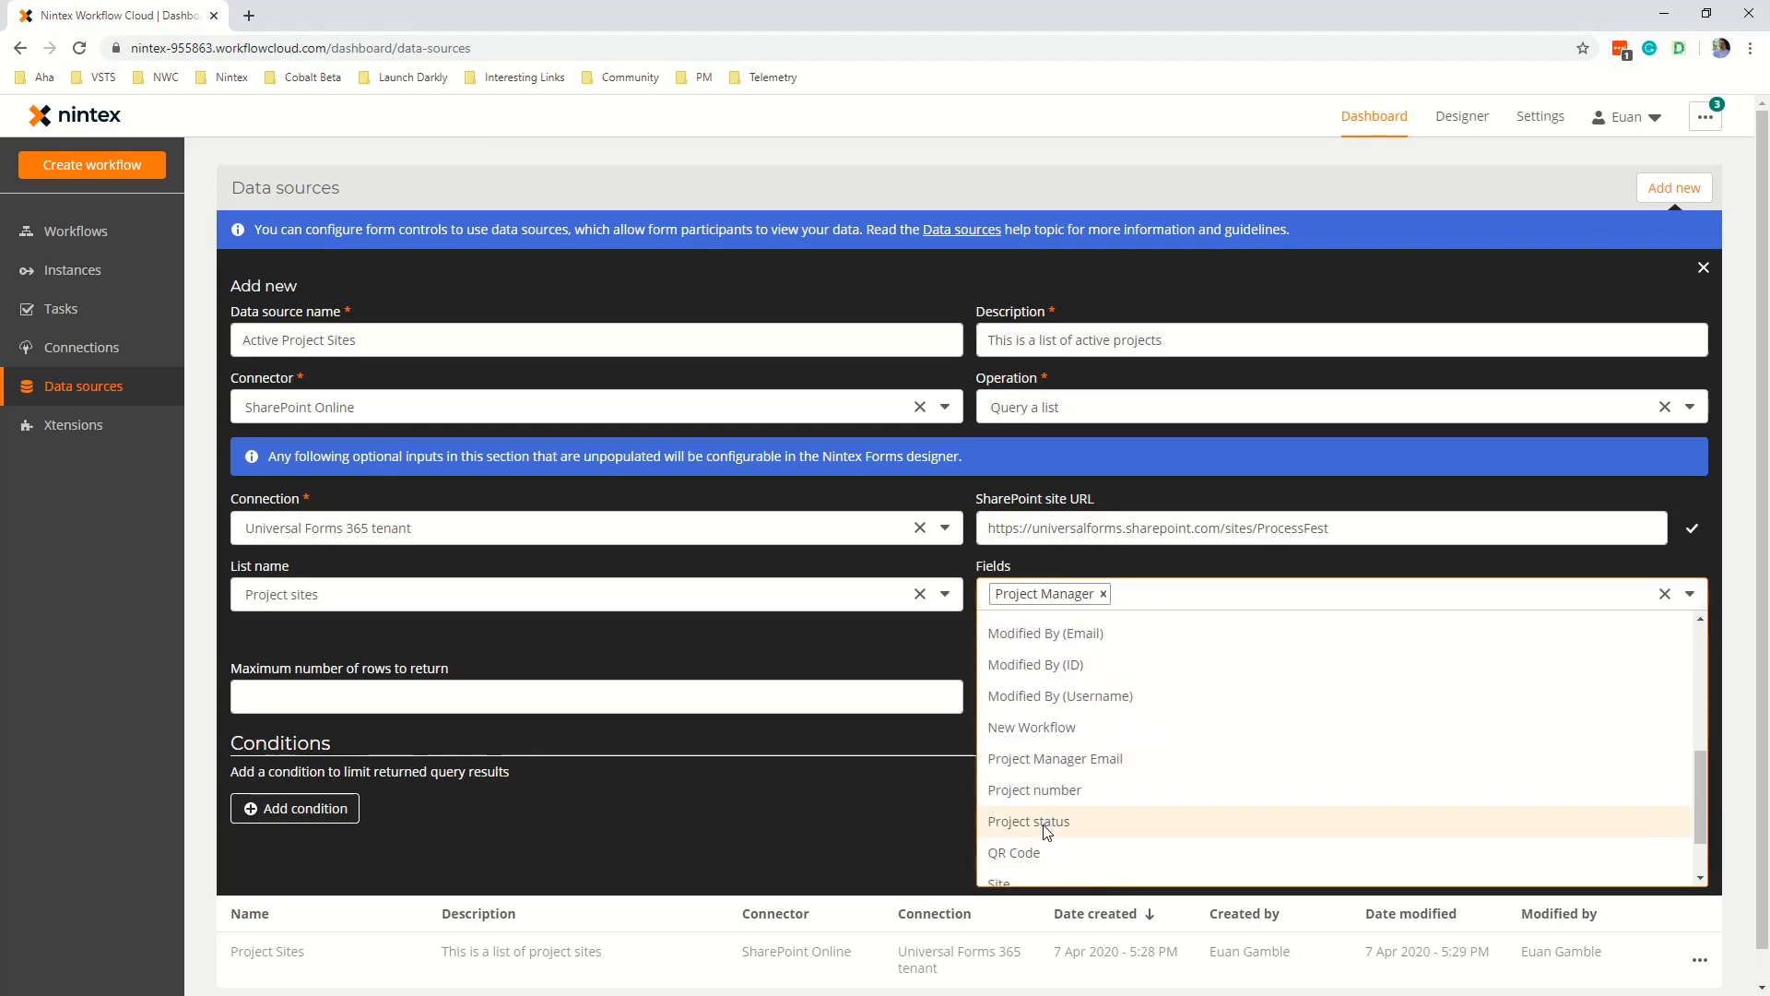
click(1047, 807)
click(1245, 594)
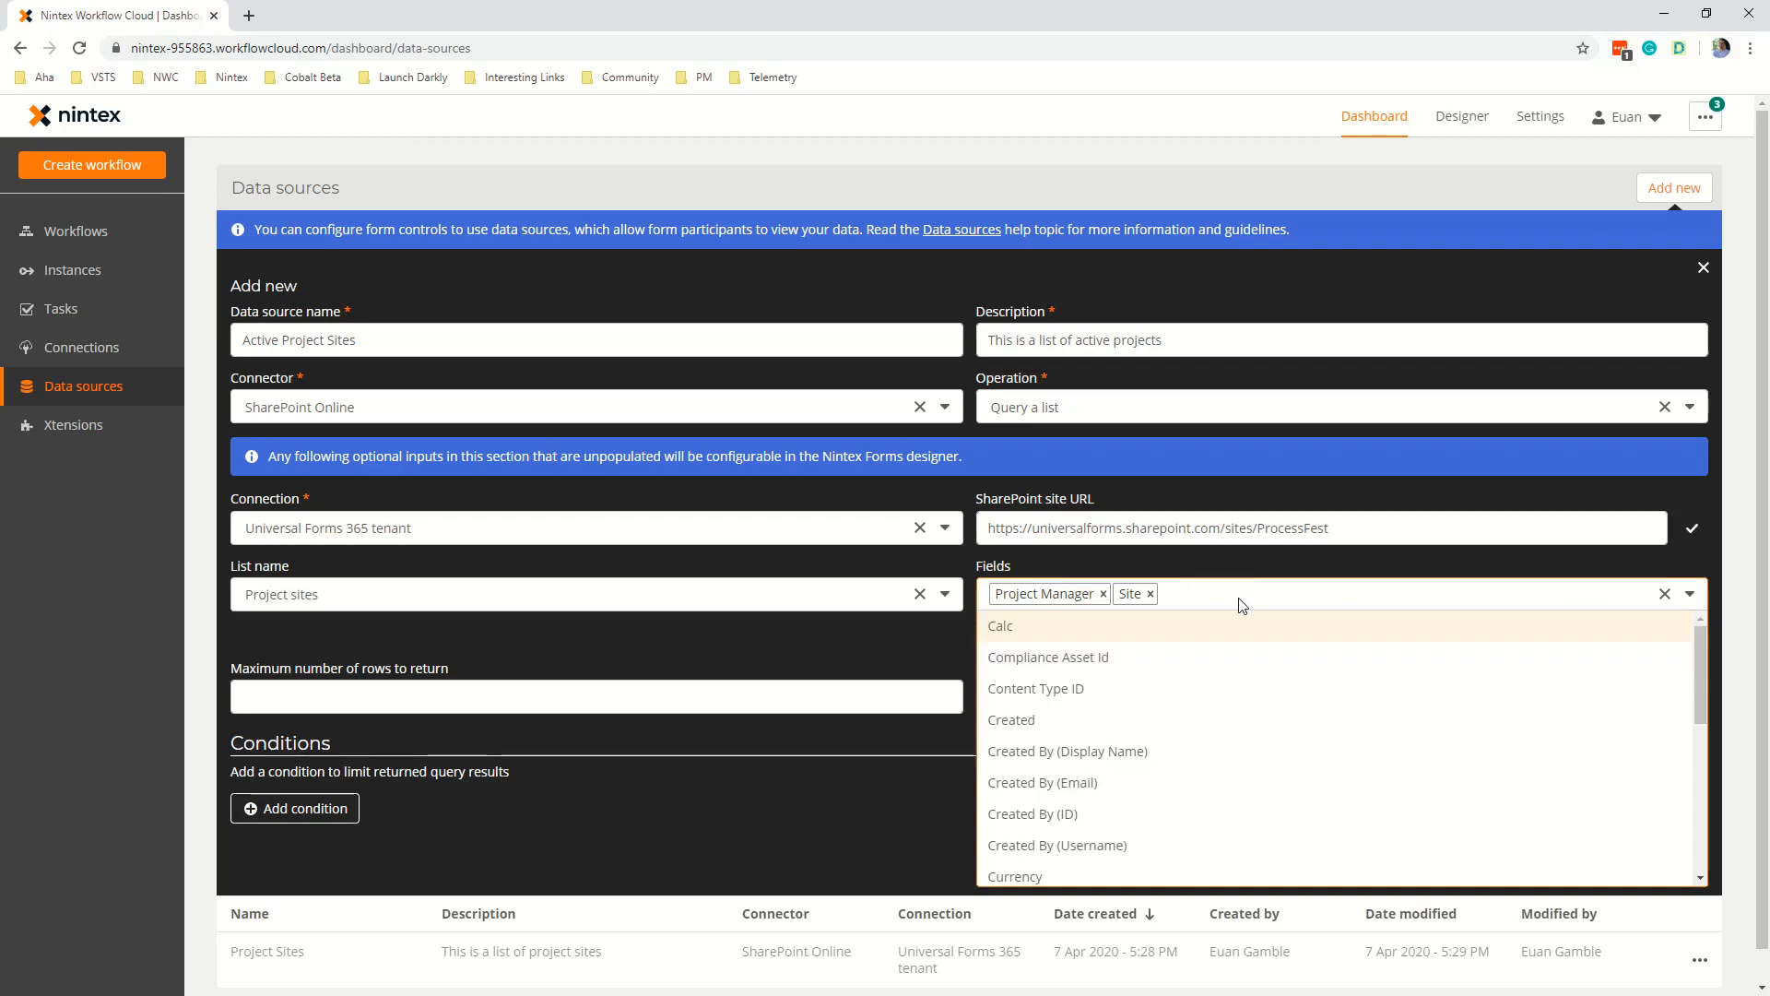
scroll(1097, 770, down, 7)
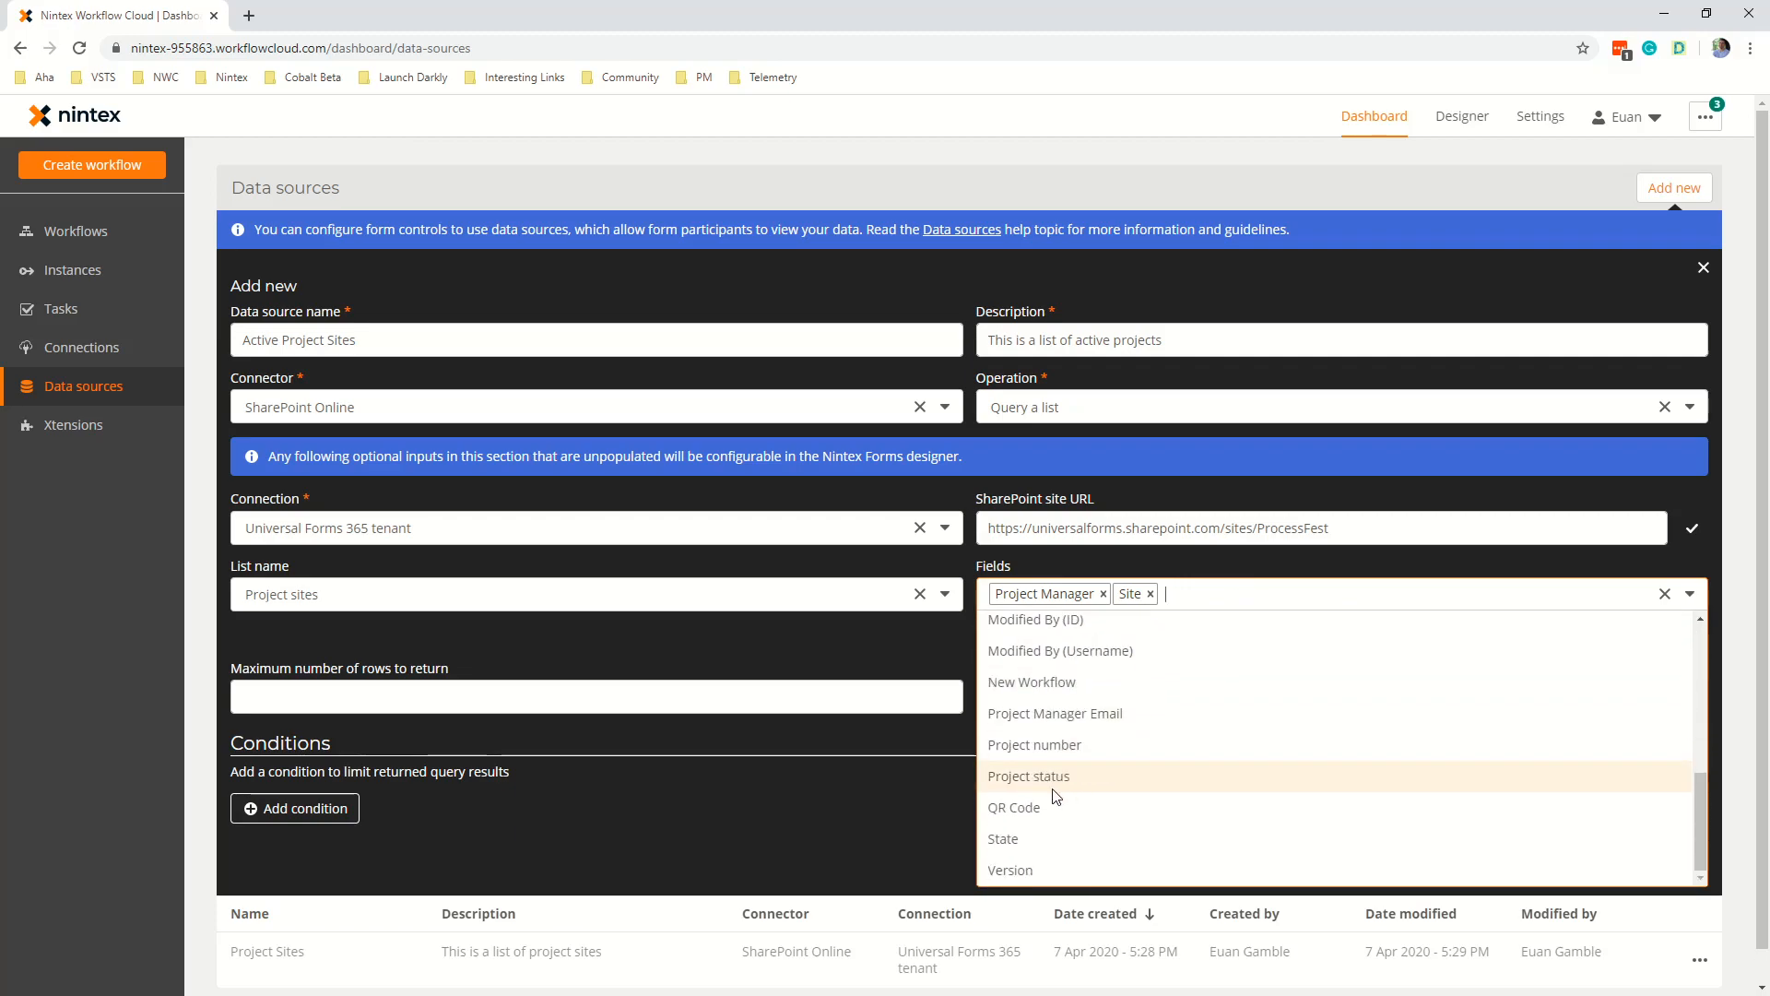
click(1030, 841)
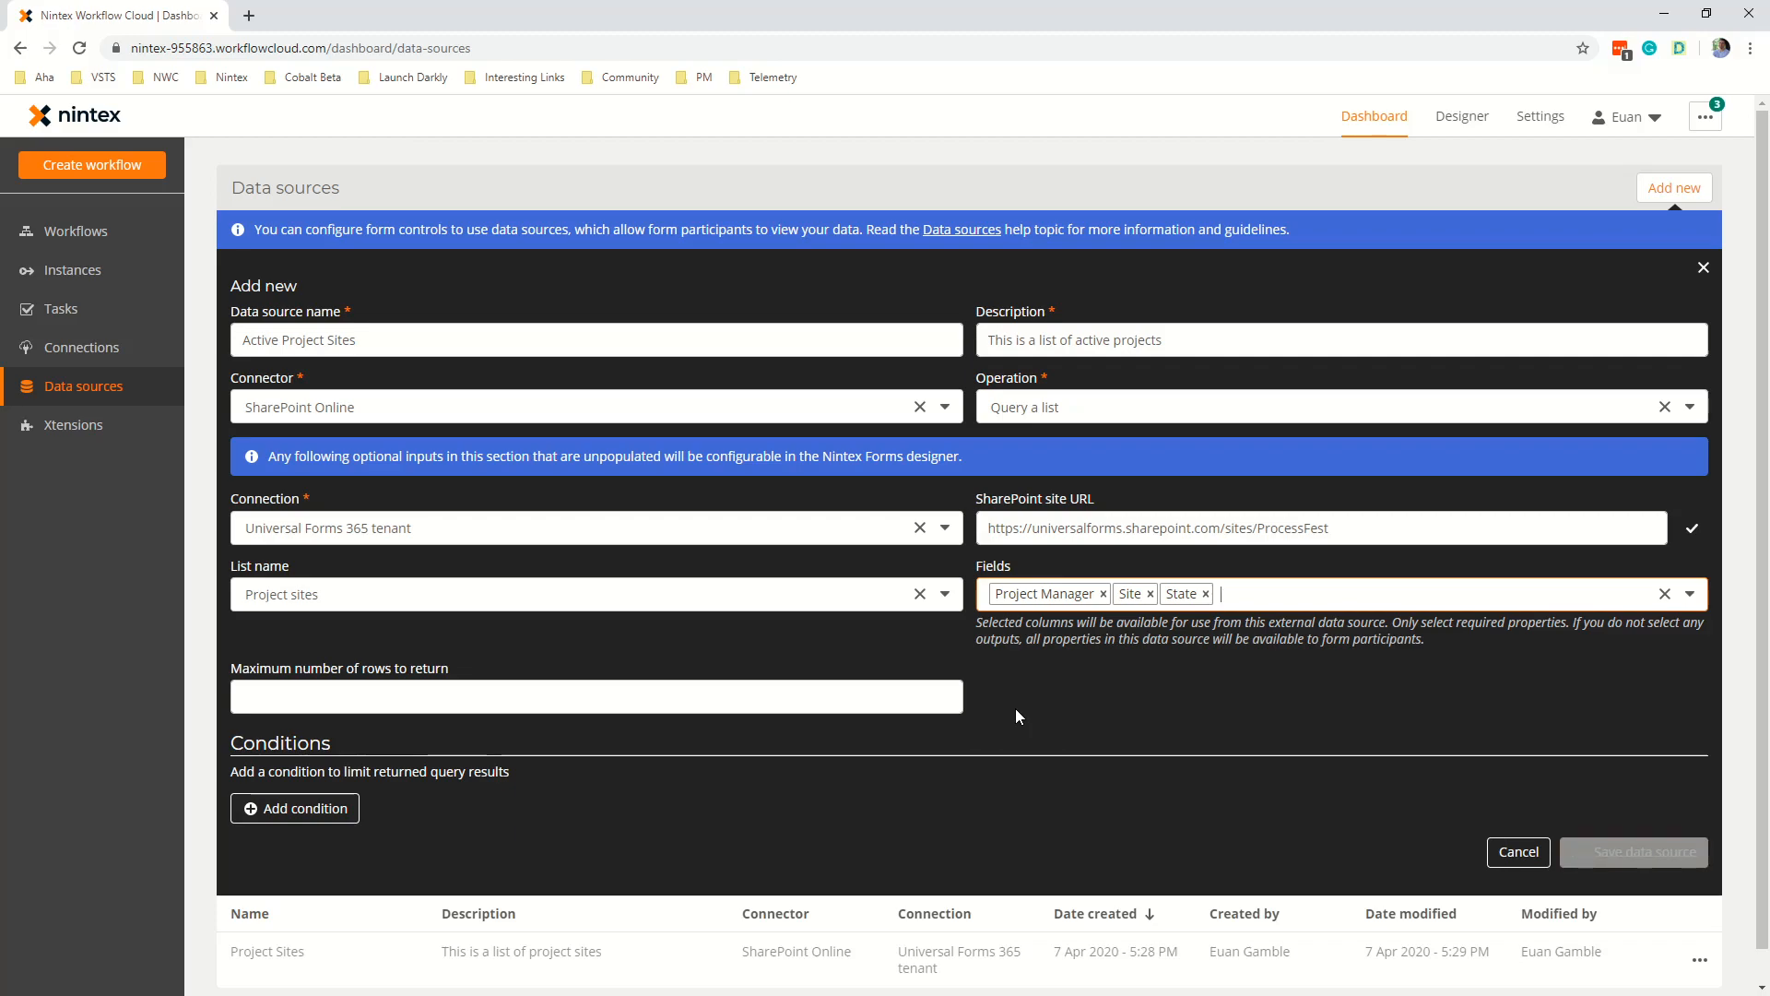
click(645, 690)
text(1000)
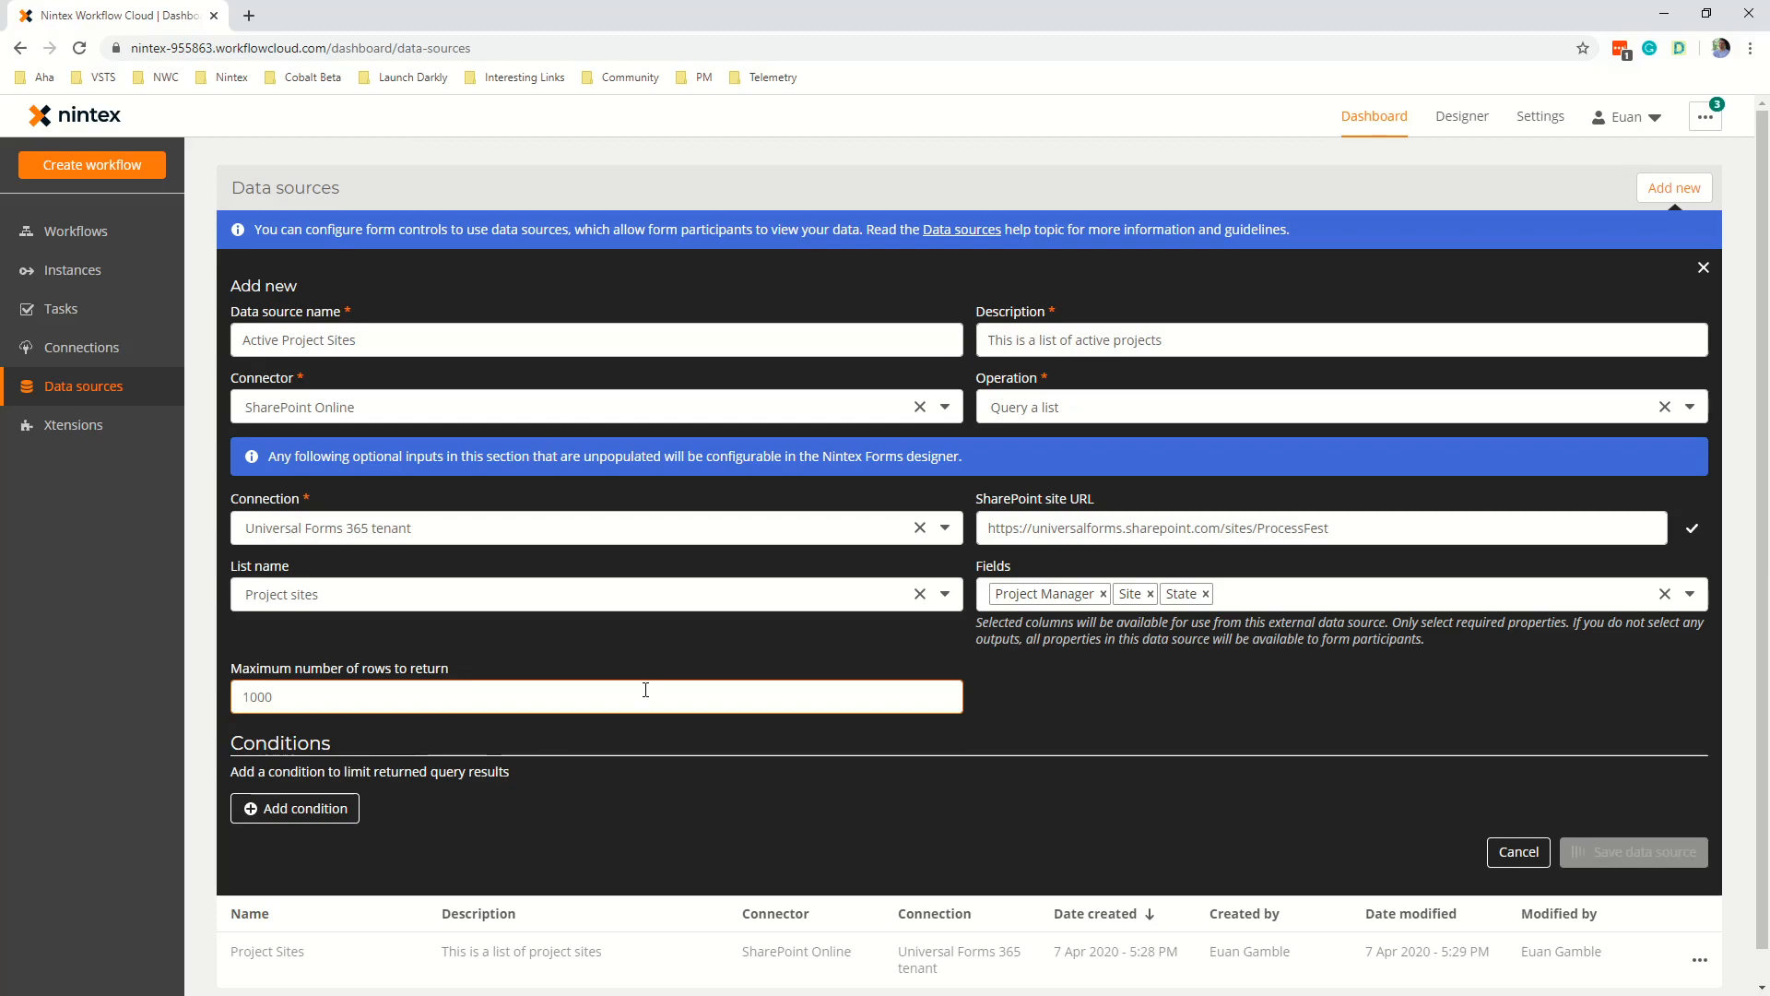
Define a query condition requiring Project status to be equal to Active, using the "equals (ignoring case)" operator.
click(338, 810)
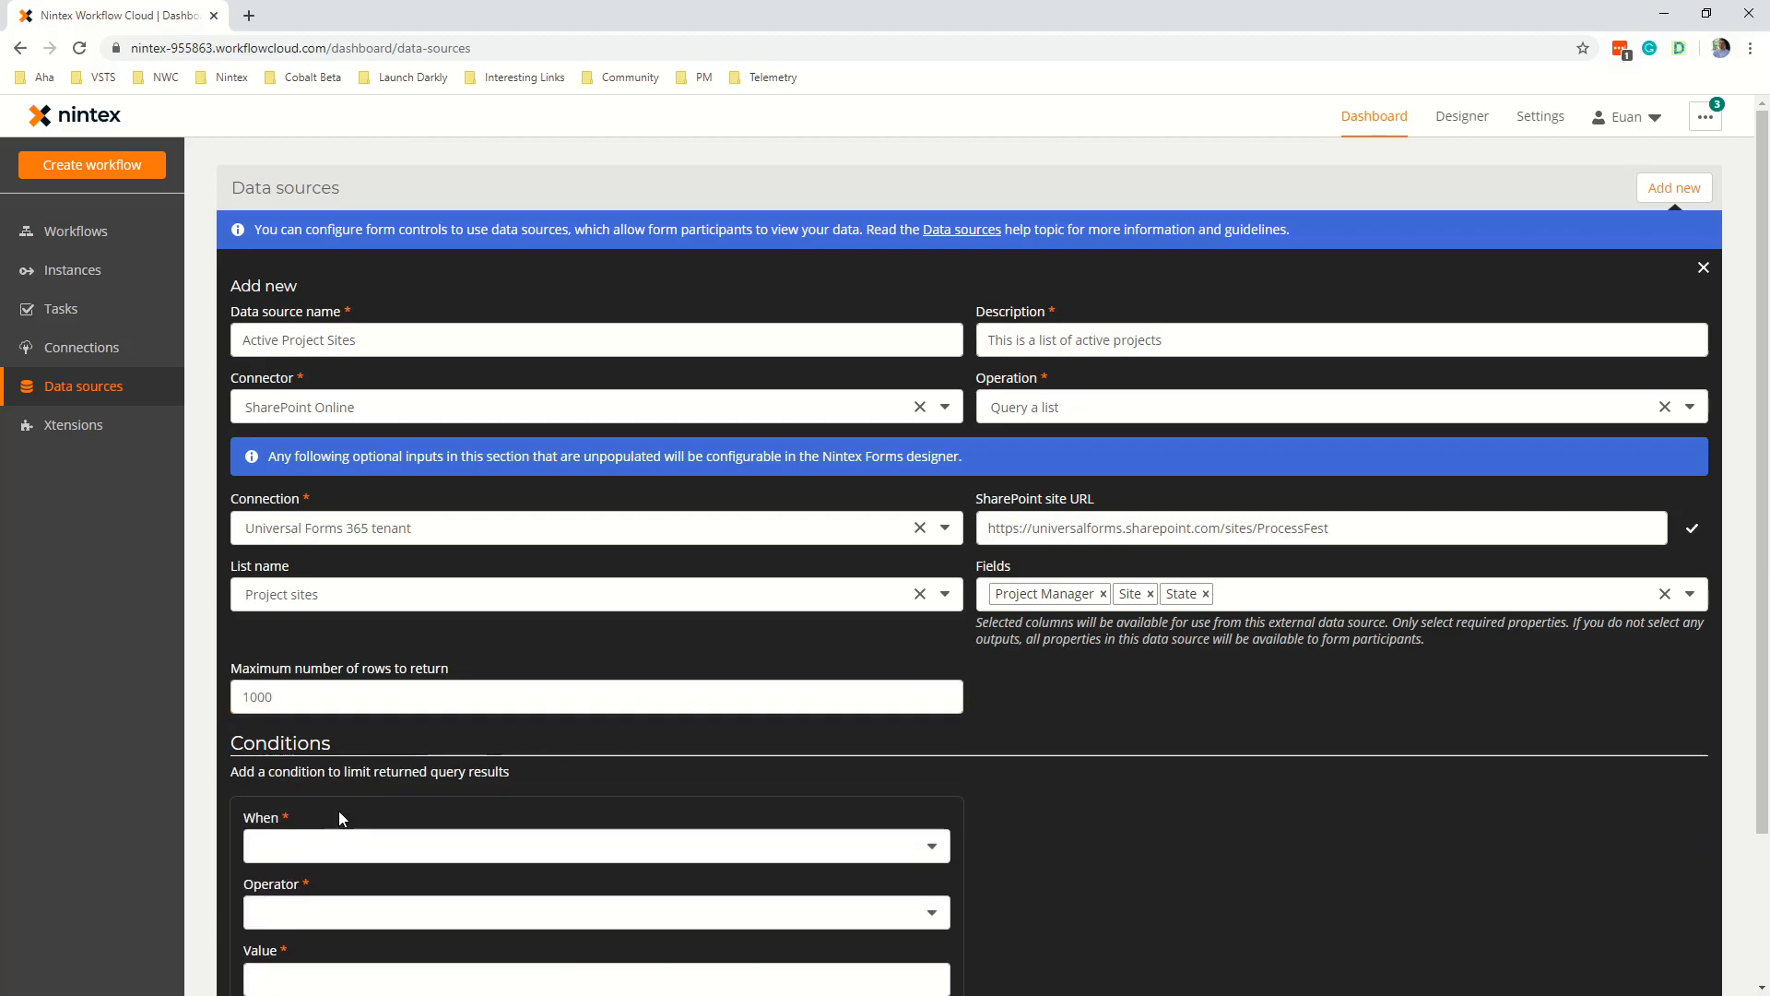
scroll(349, 803, down, 2)
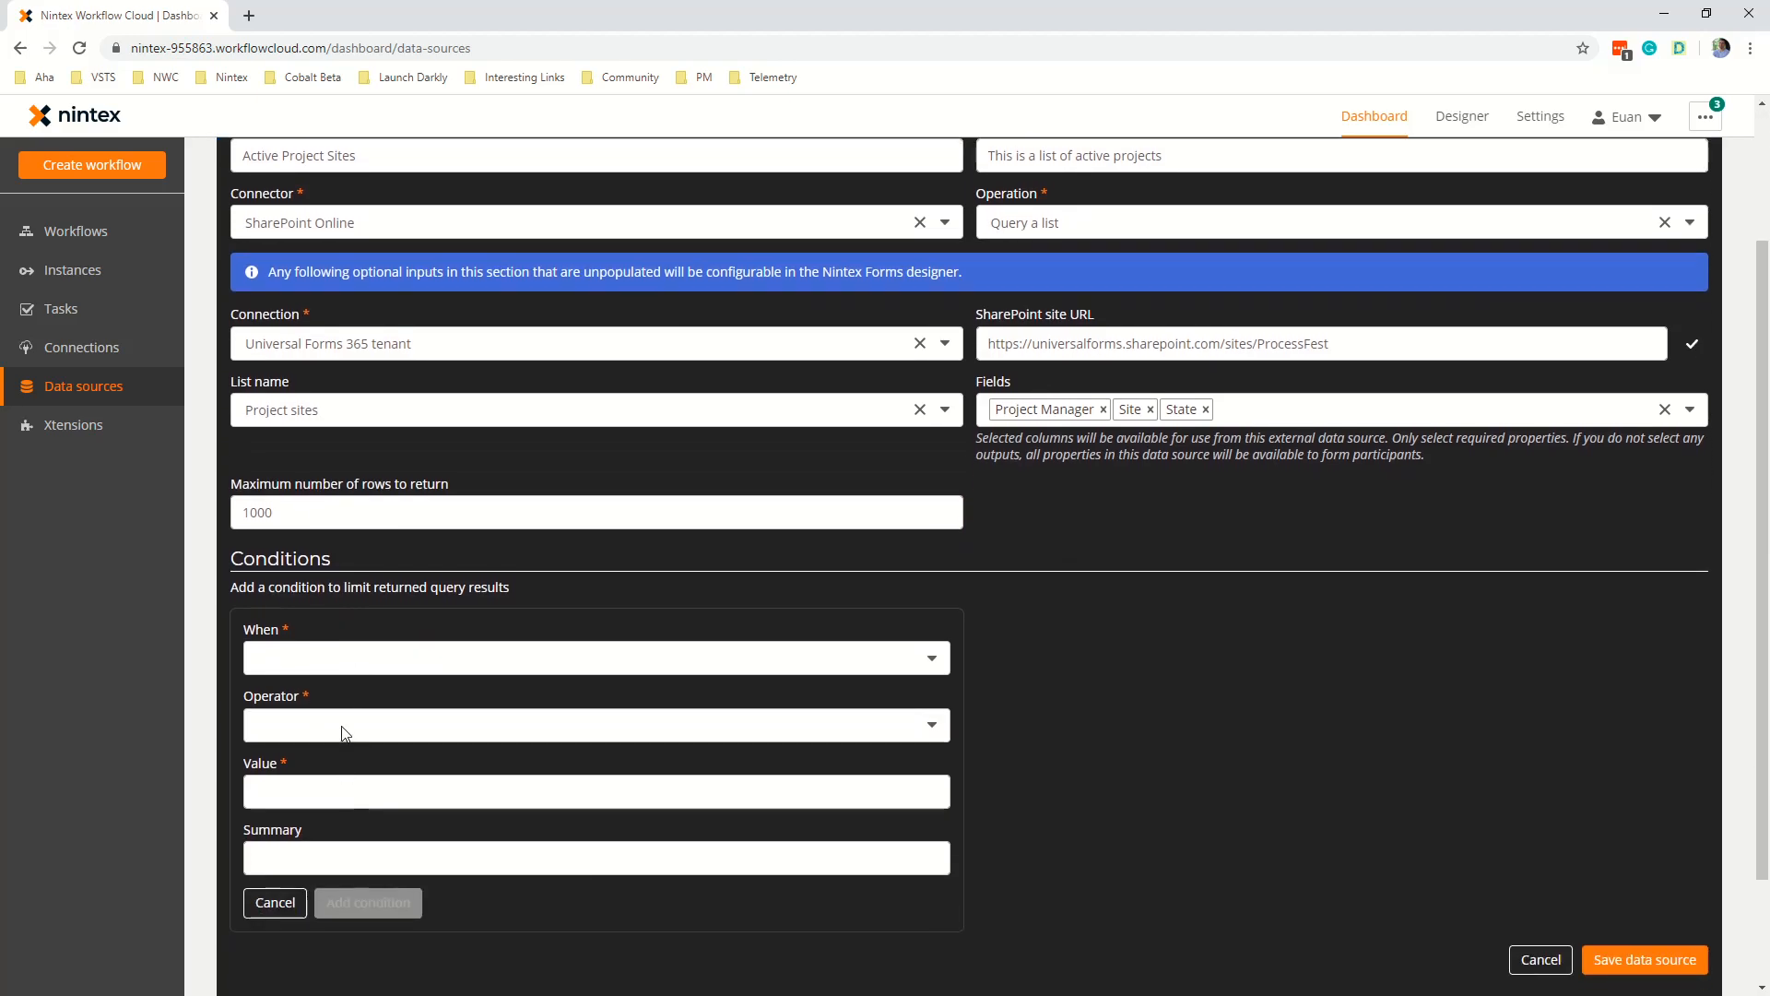
click(357, 653)
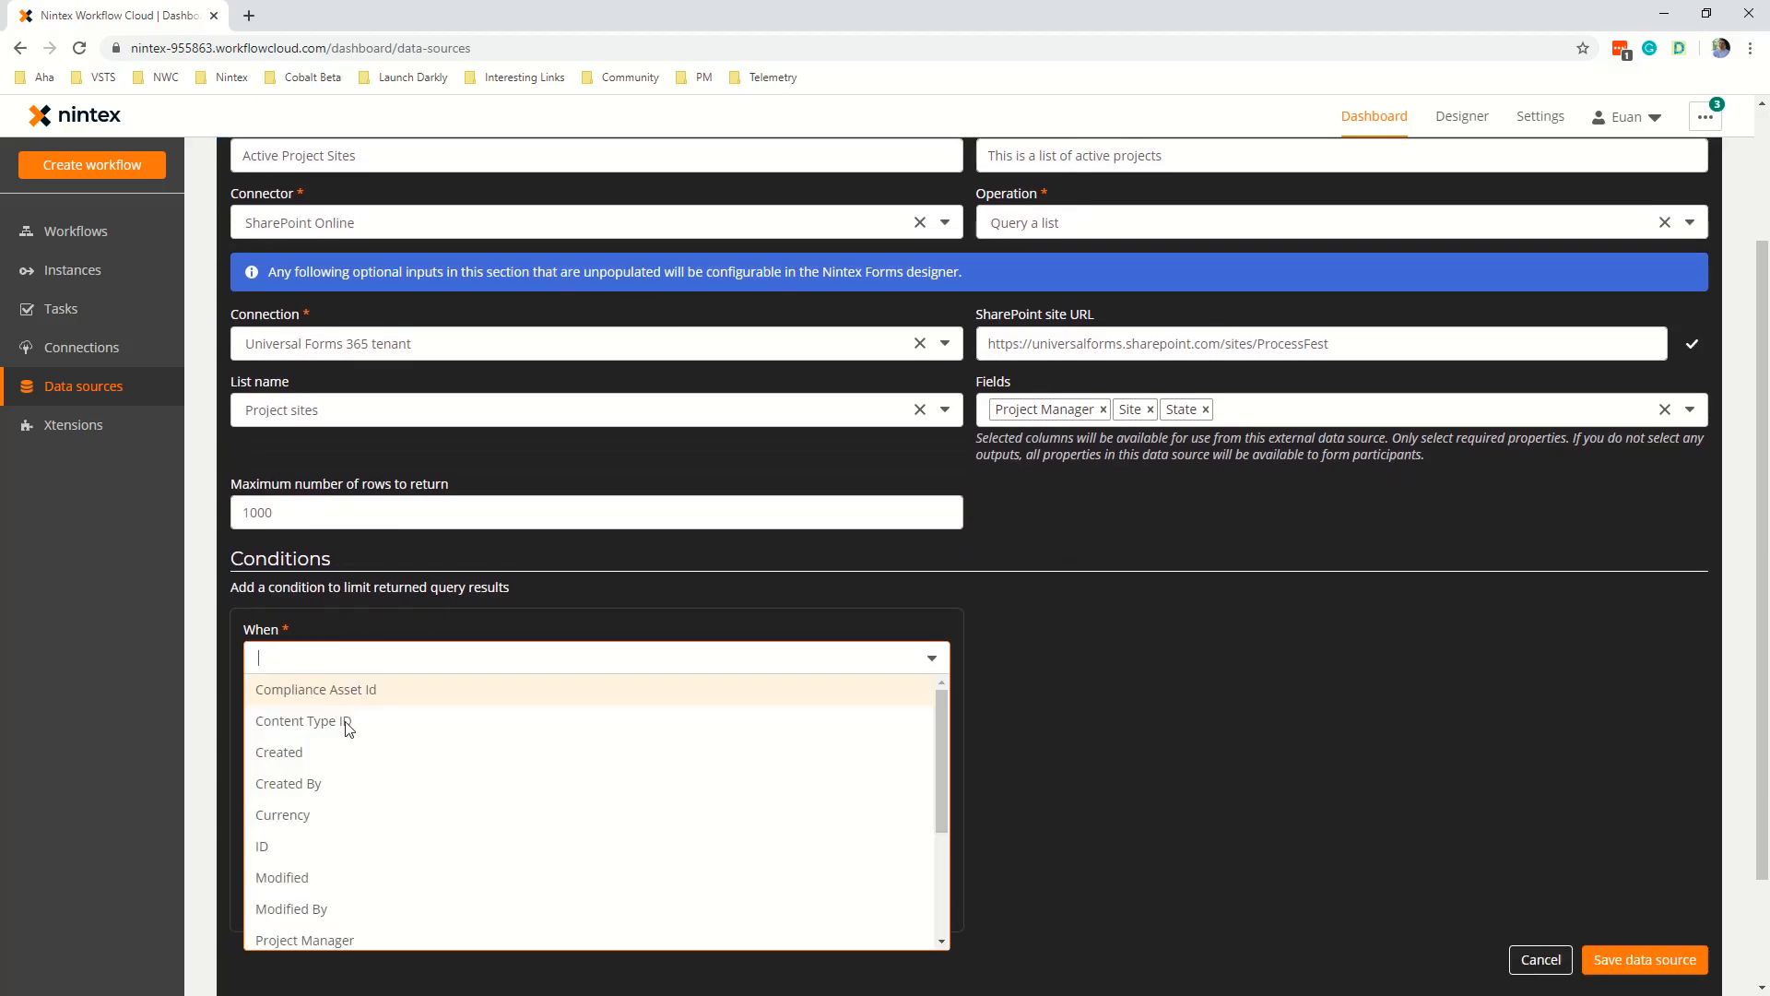
scroll(337, 793, down, 3)
click(333, 840)
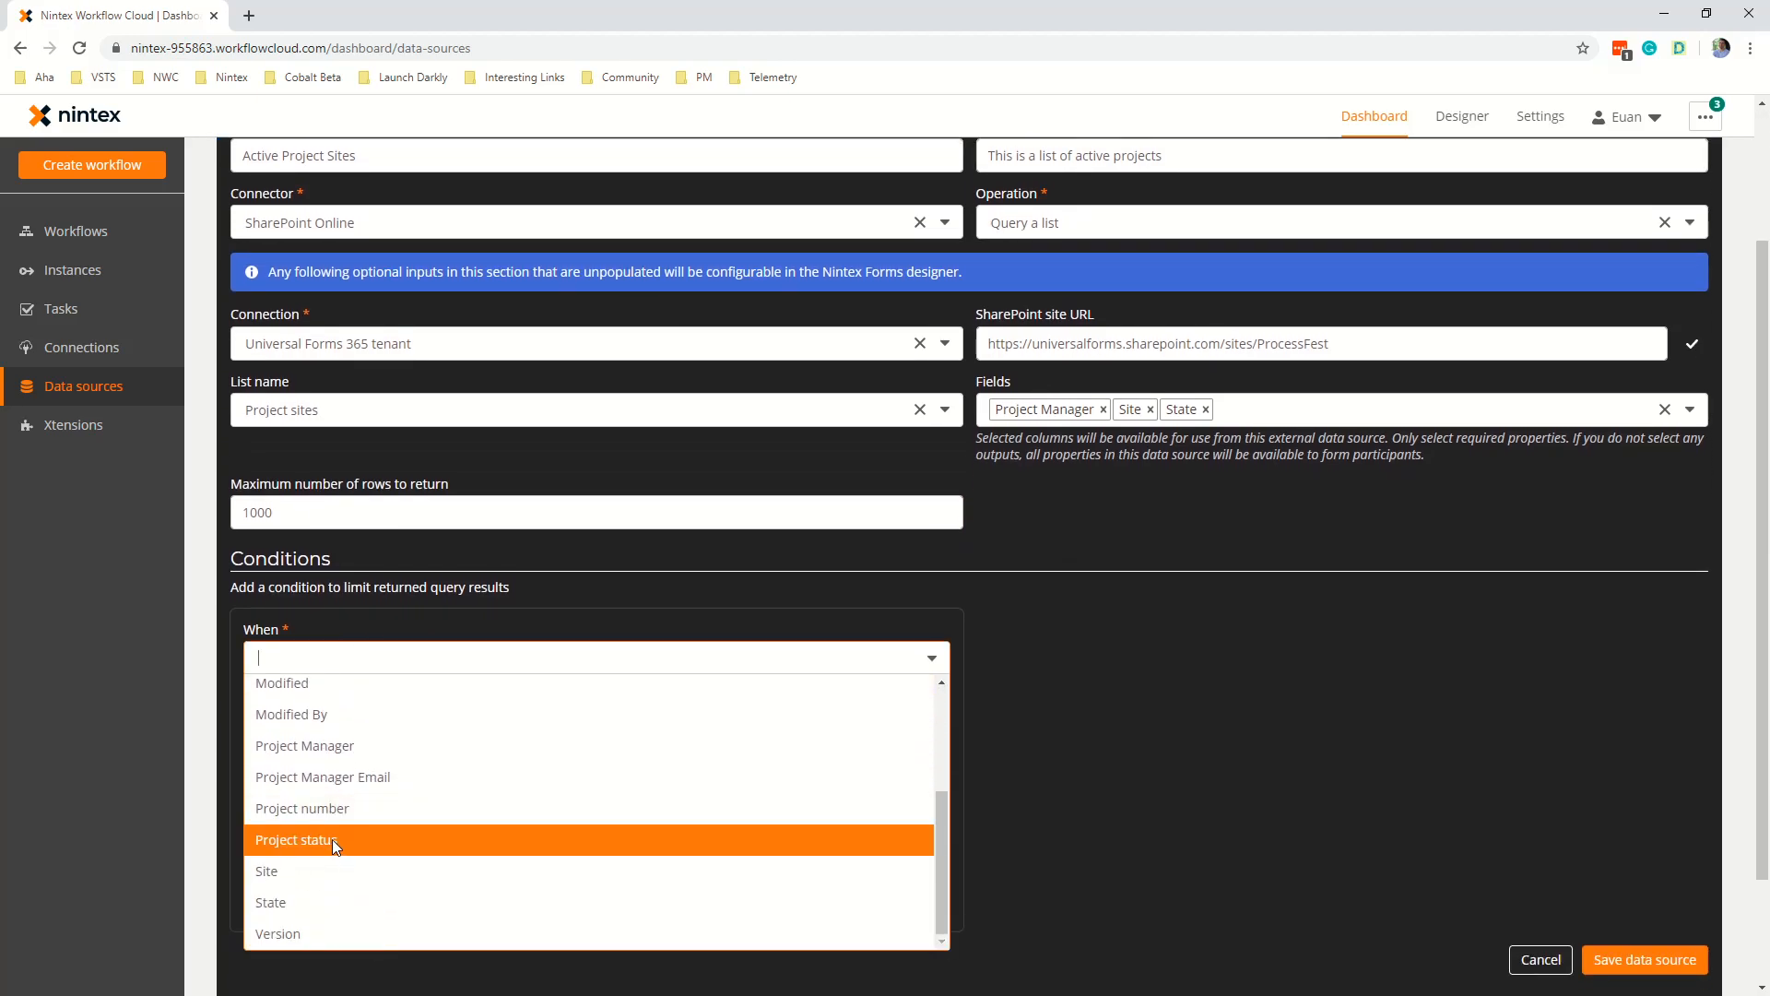
key(alt+Tab)
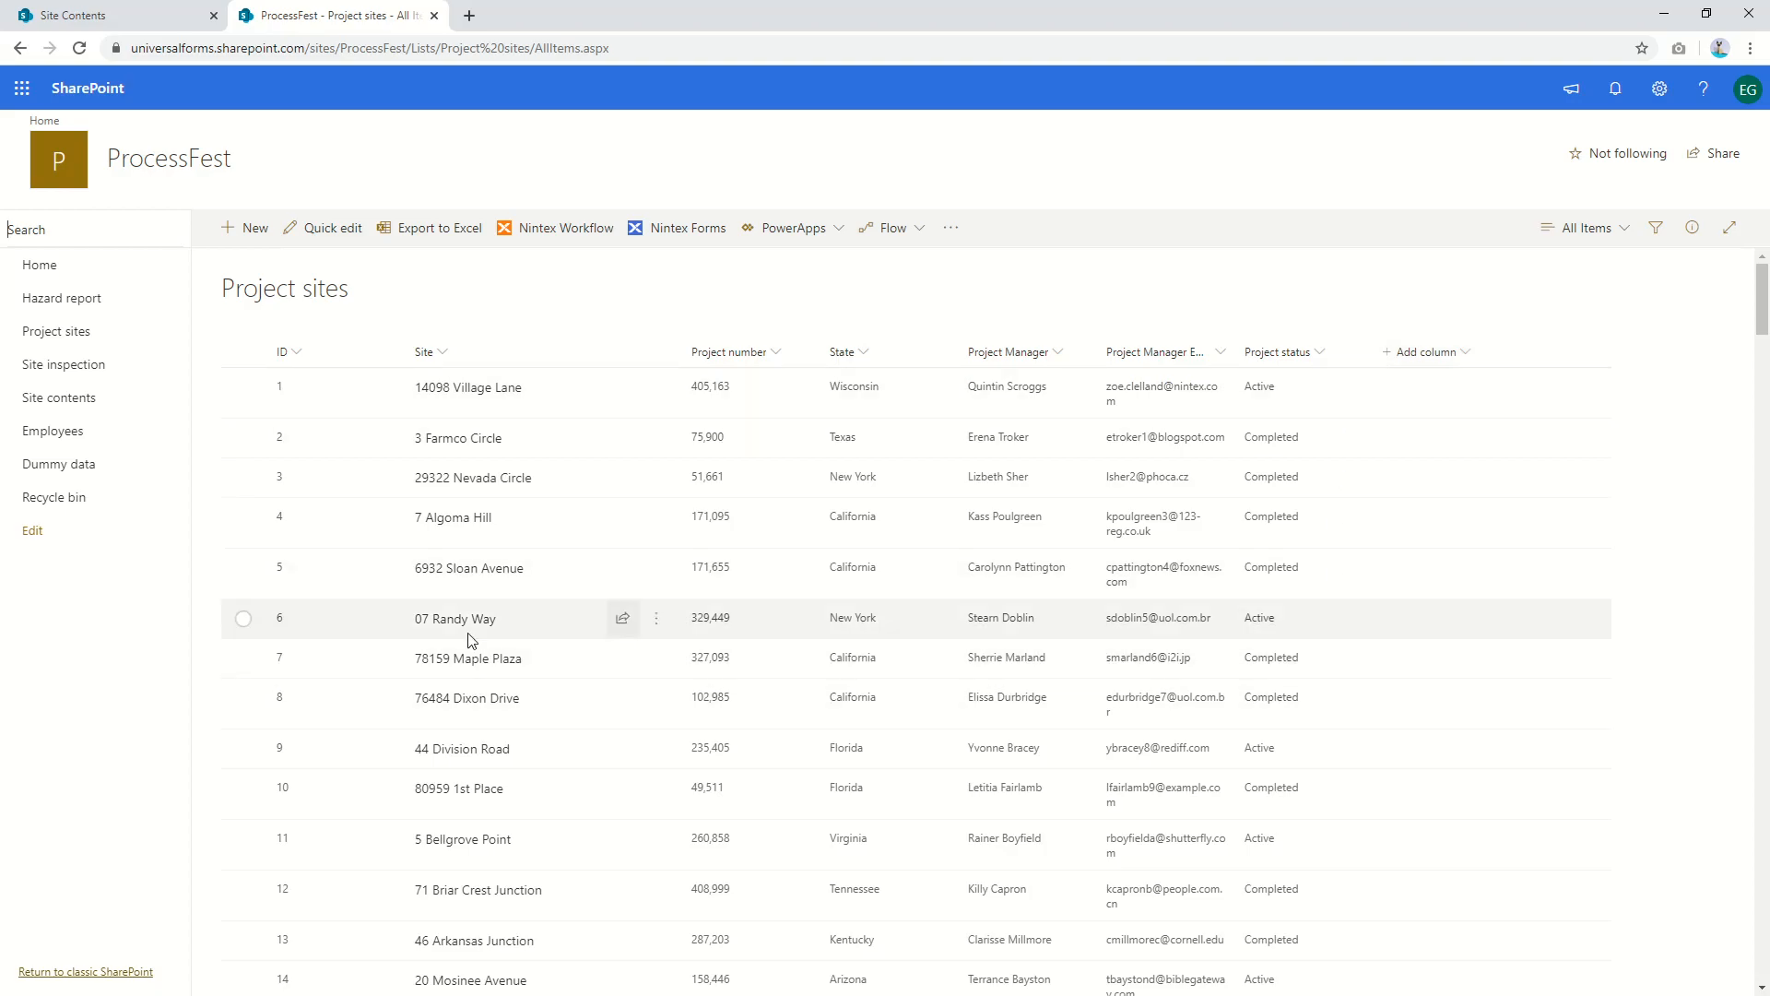
key(alt+Tab)
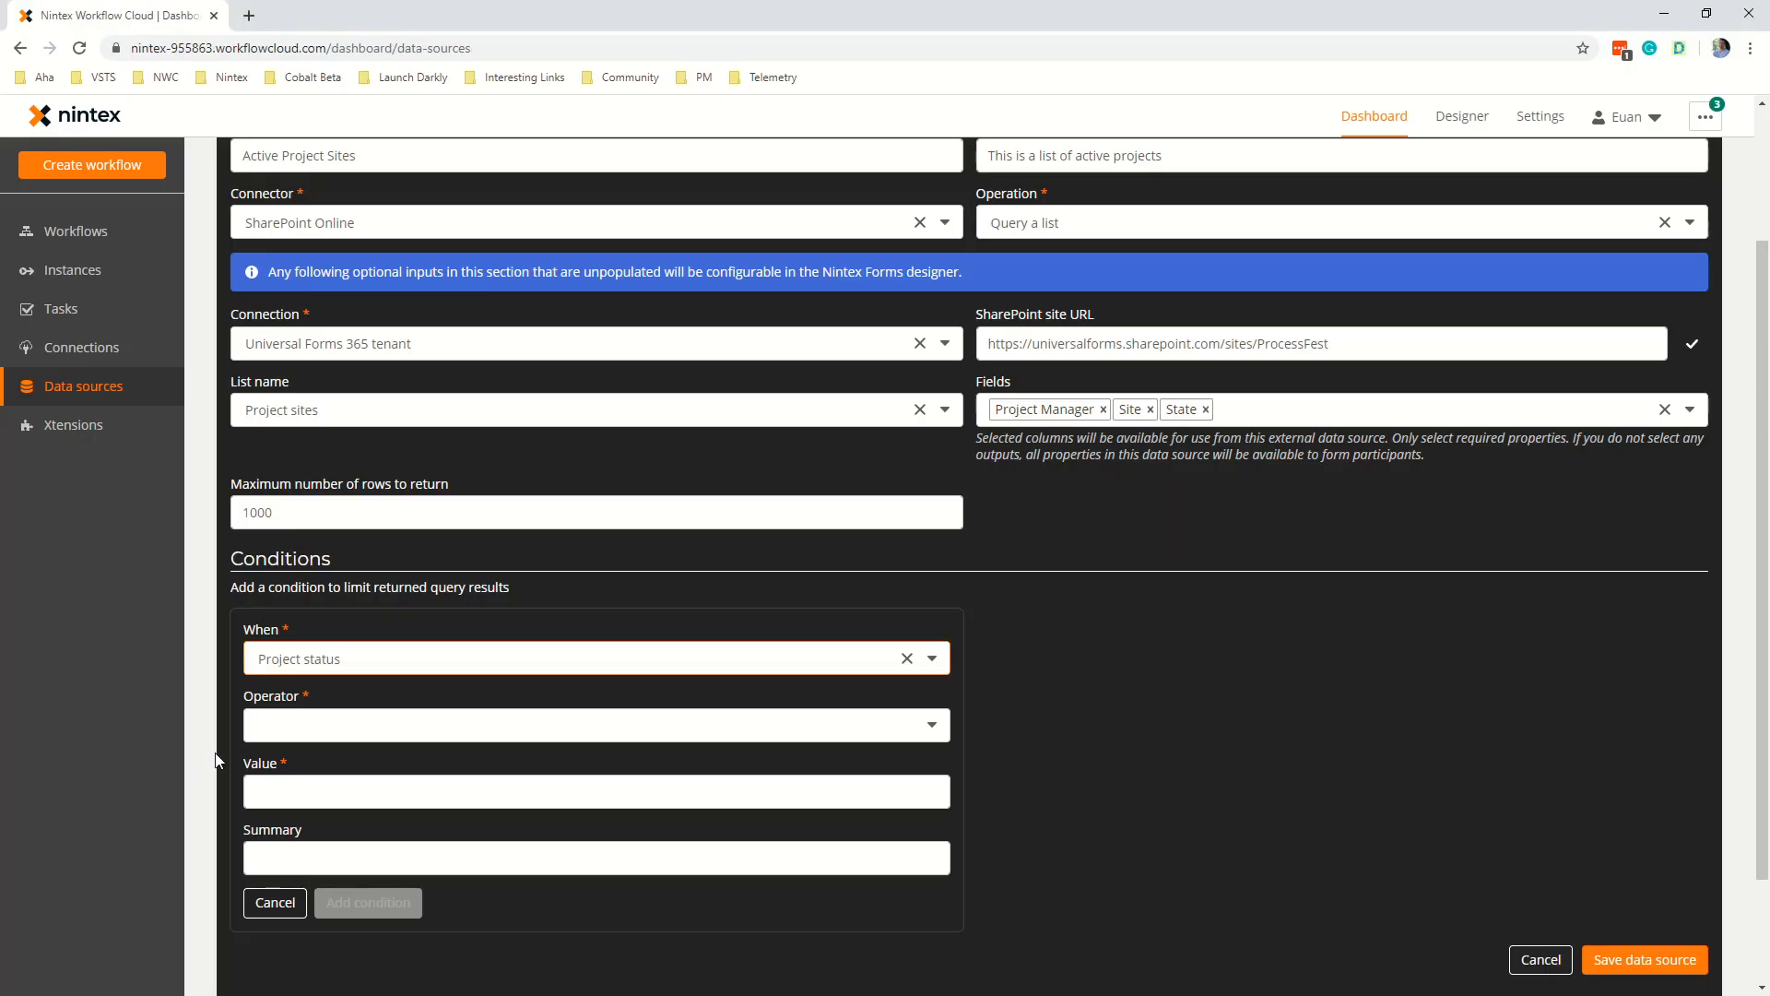
click(296, 733)
click(314, 757)
click(352, 790)
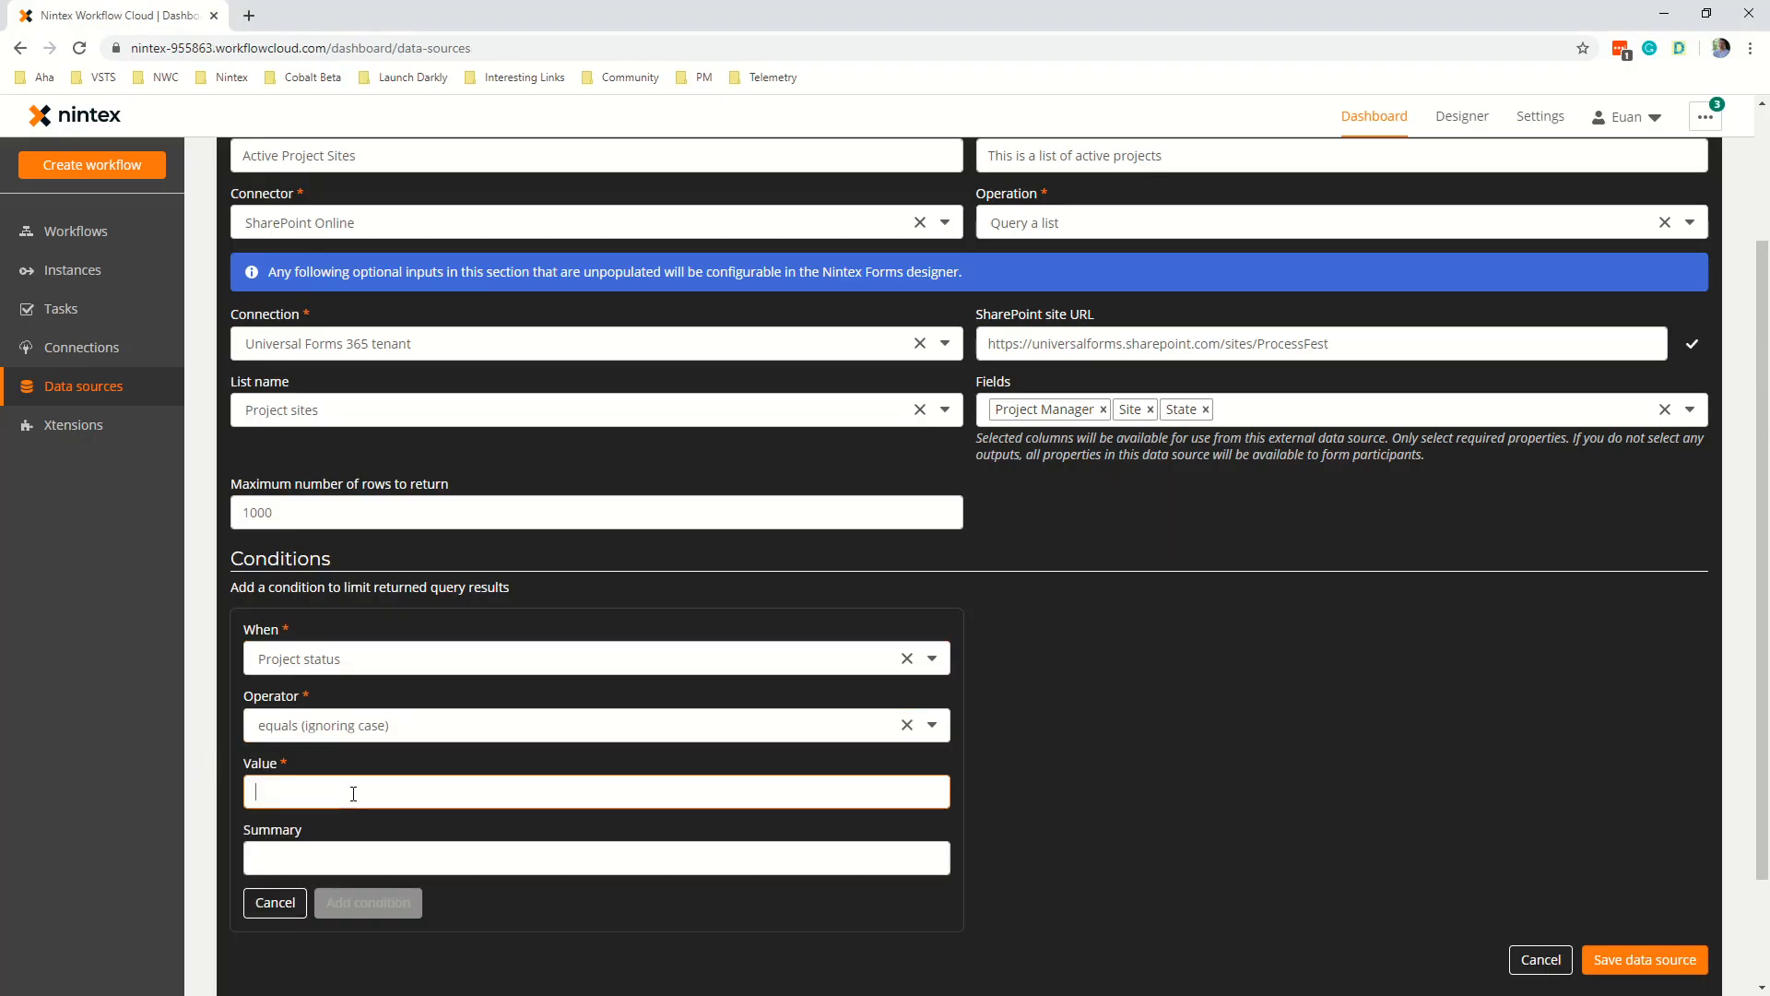
text(Active)
Add the condition with the summary "Project status = Active" and save the data source.
click(373, 859)
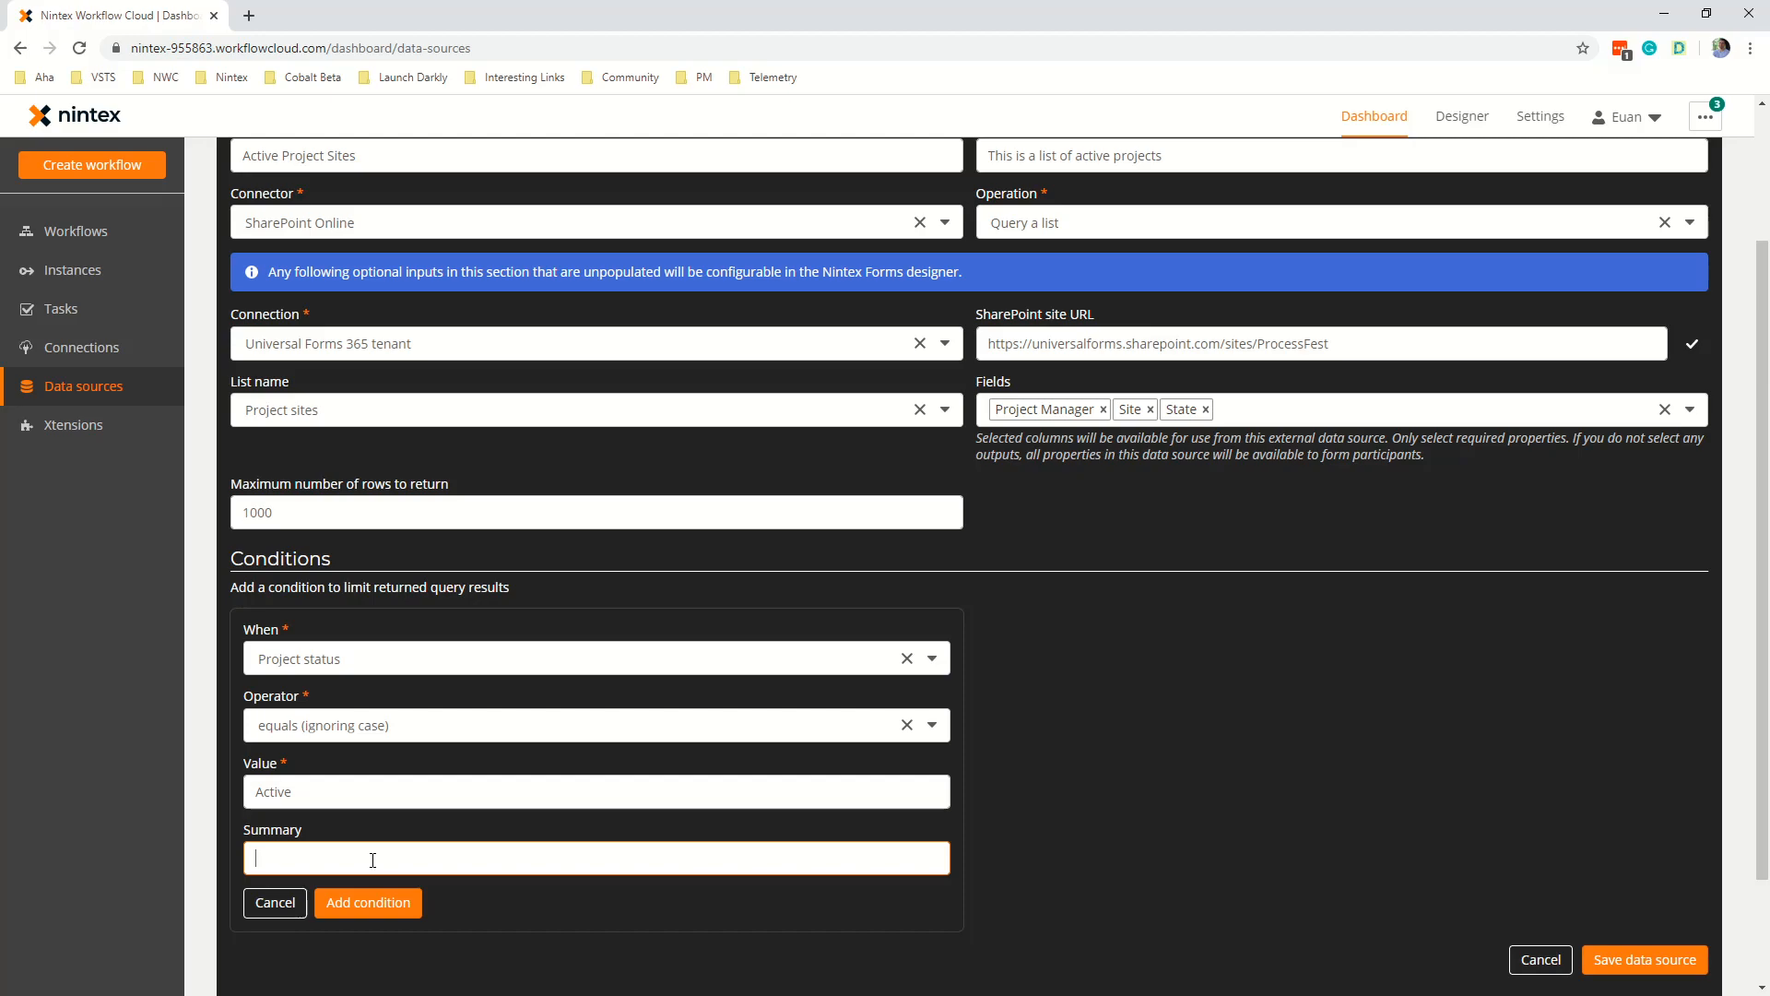
text(Only show actri)
key(BackSpace)
key(BackSpace)
text(ive)
key(ctrl+a)
text(Project status = Active)
click(378, 901)
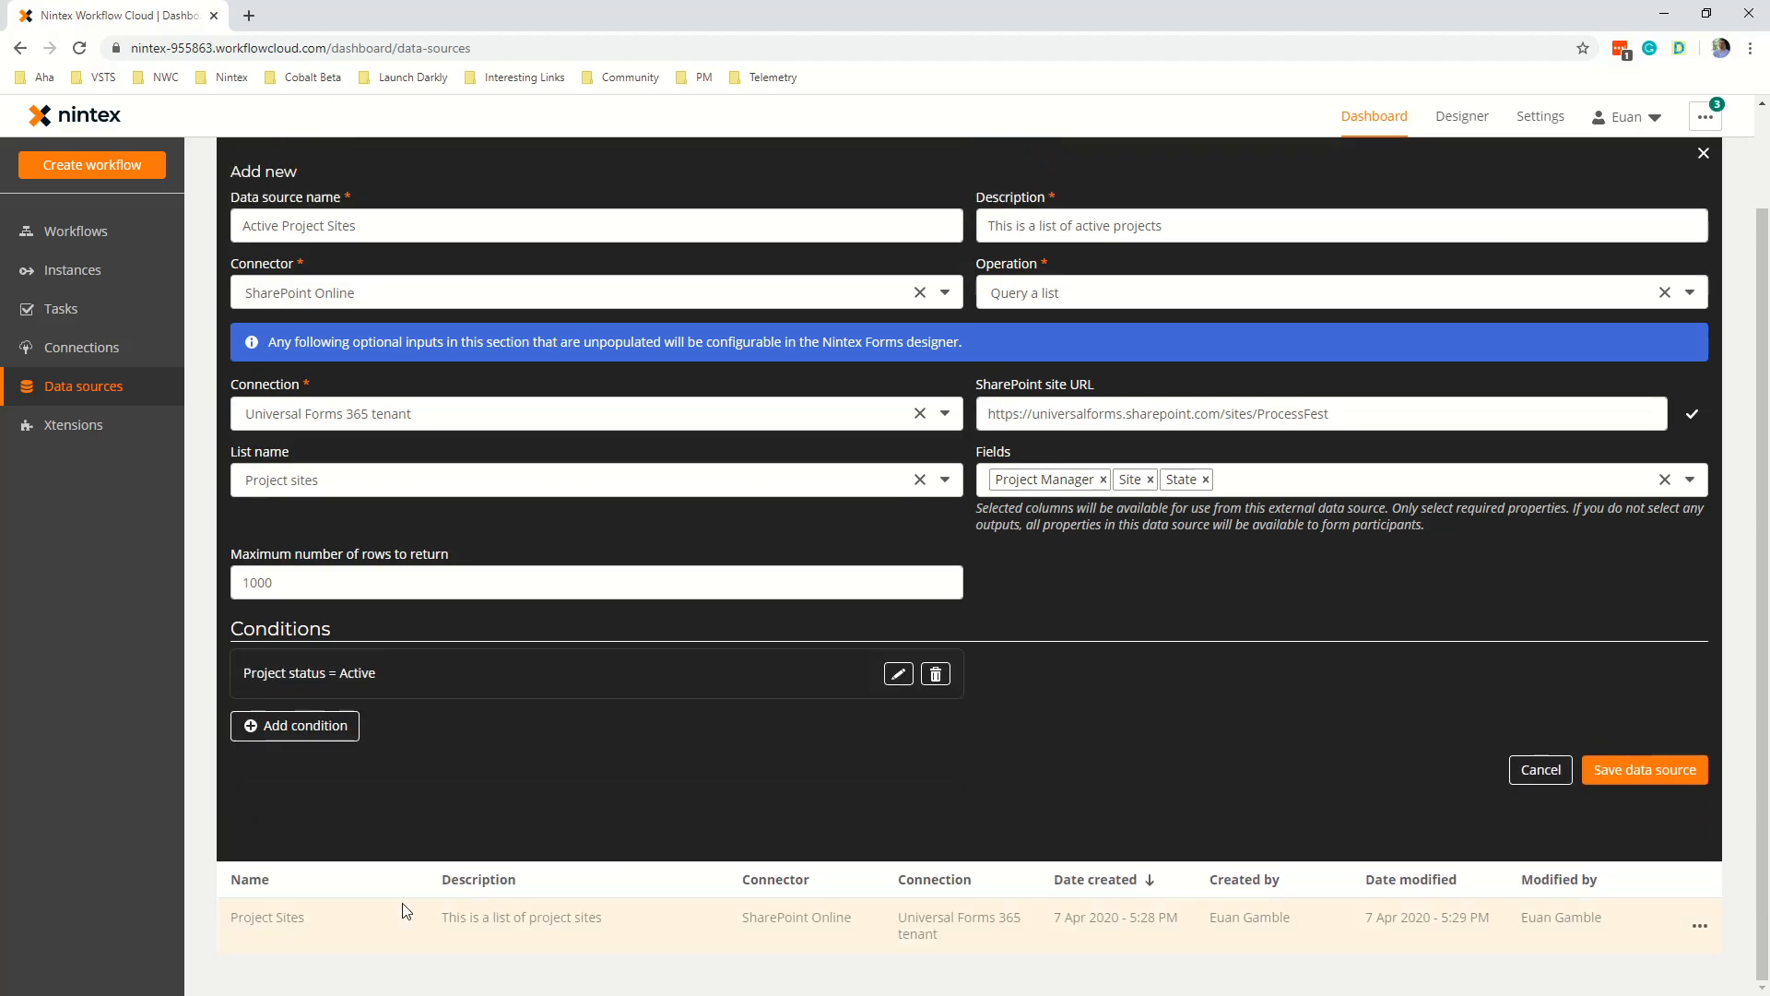
scroll(402, 911, up, 1)
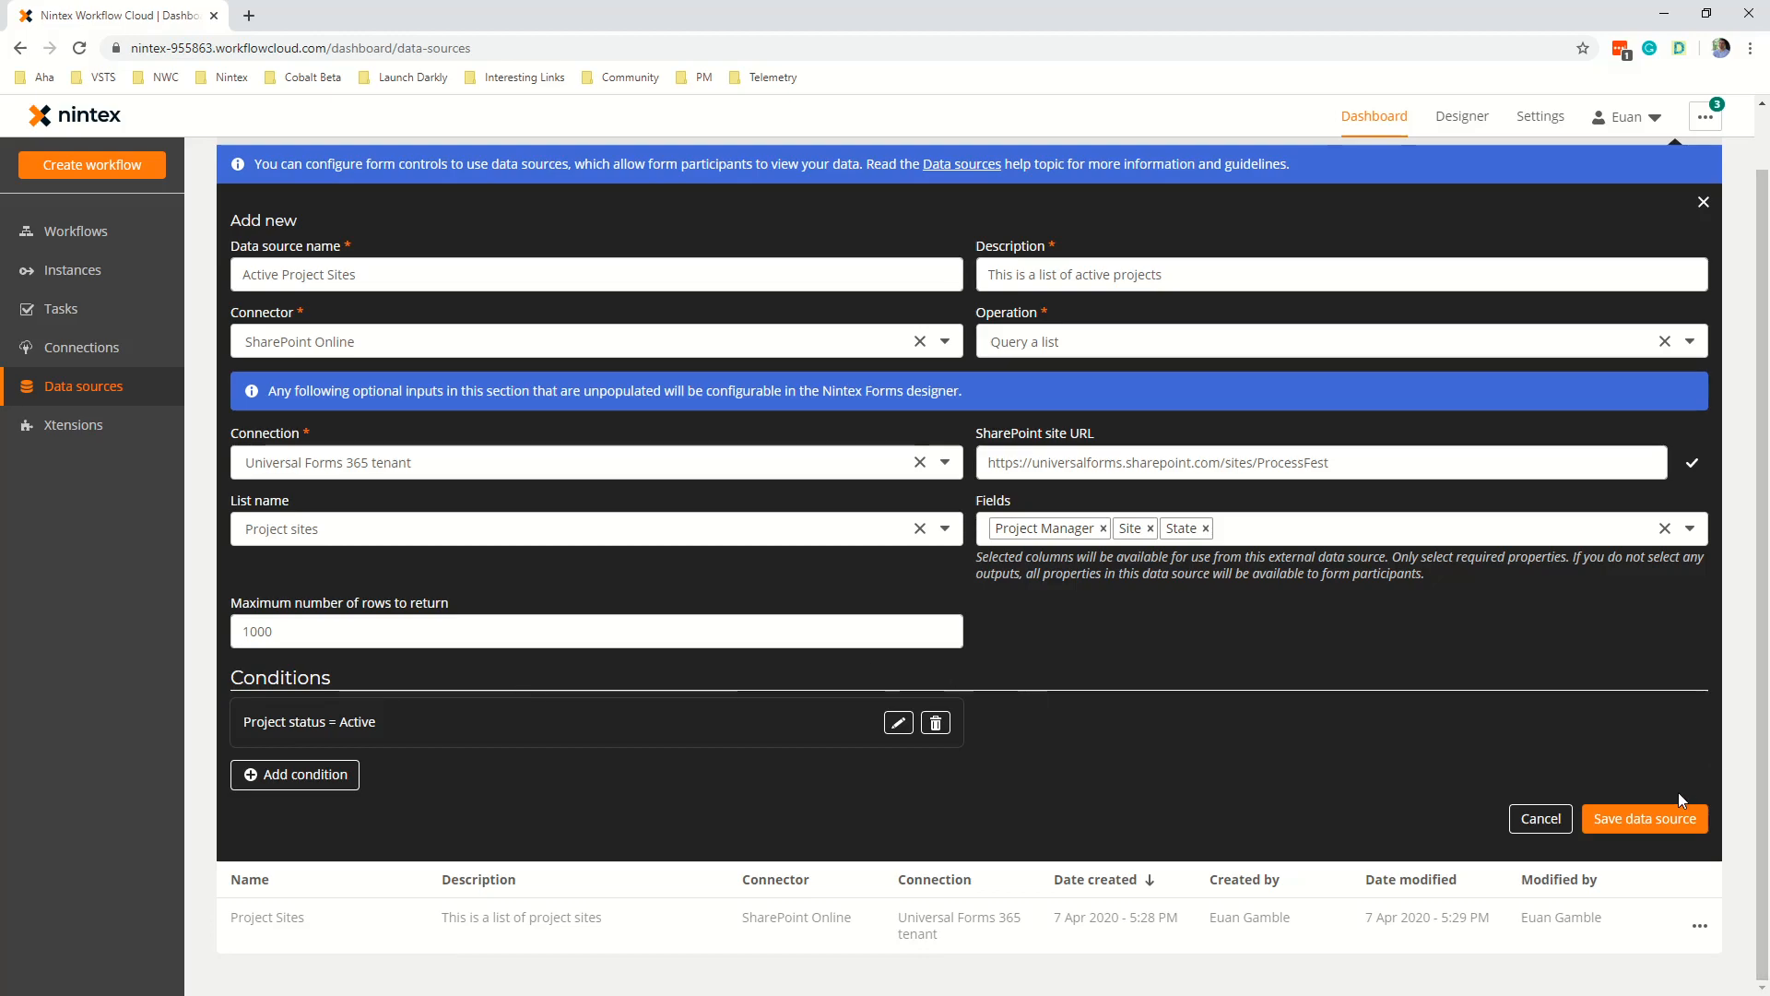
click(1678, 821)
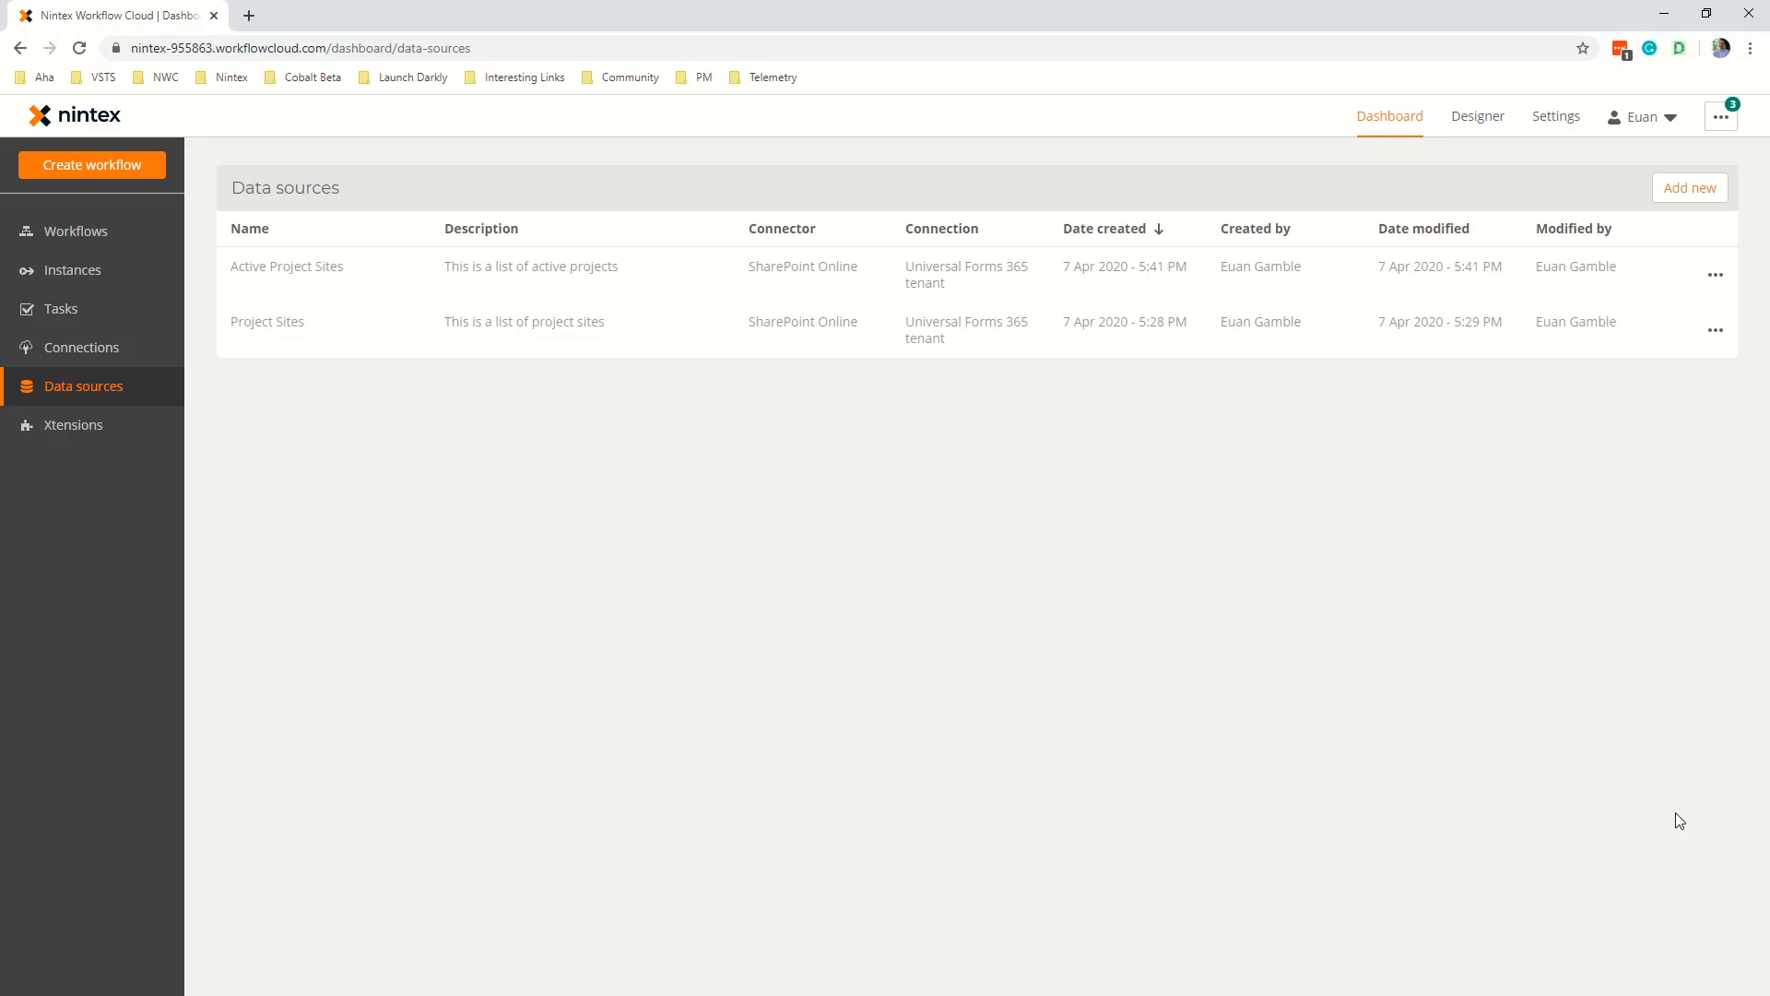
Create a new workflow that starts from a Nintex form and open its form for designing.
click(113, 166)
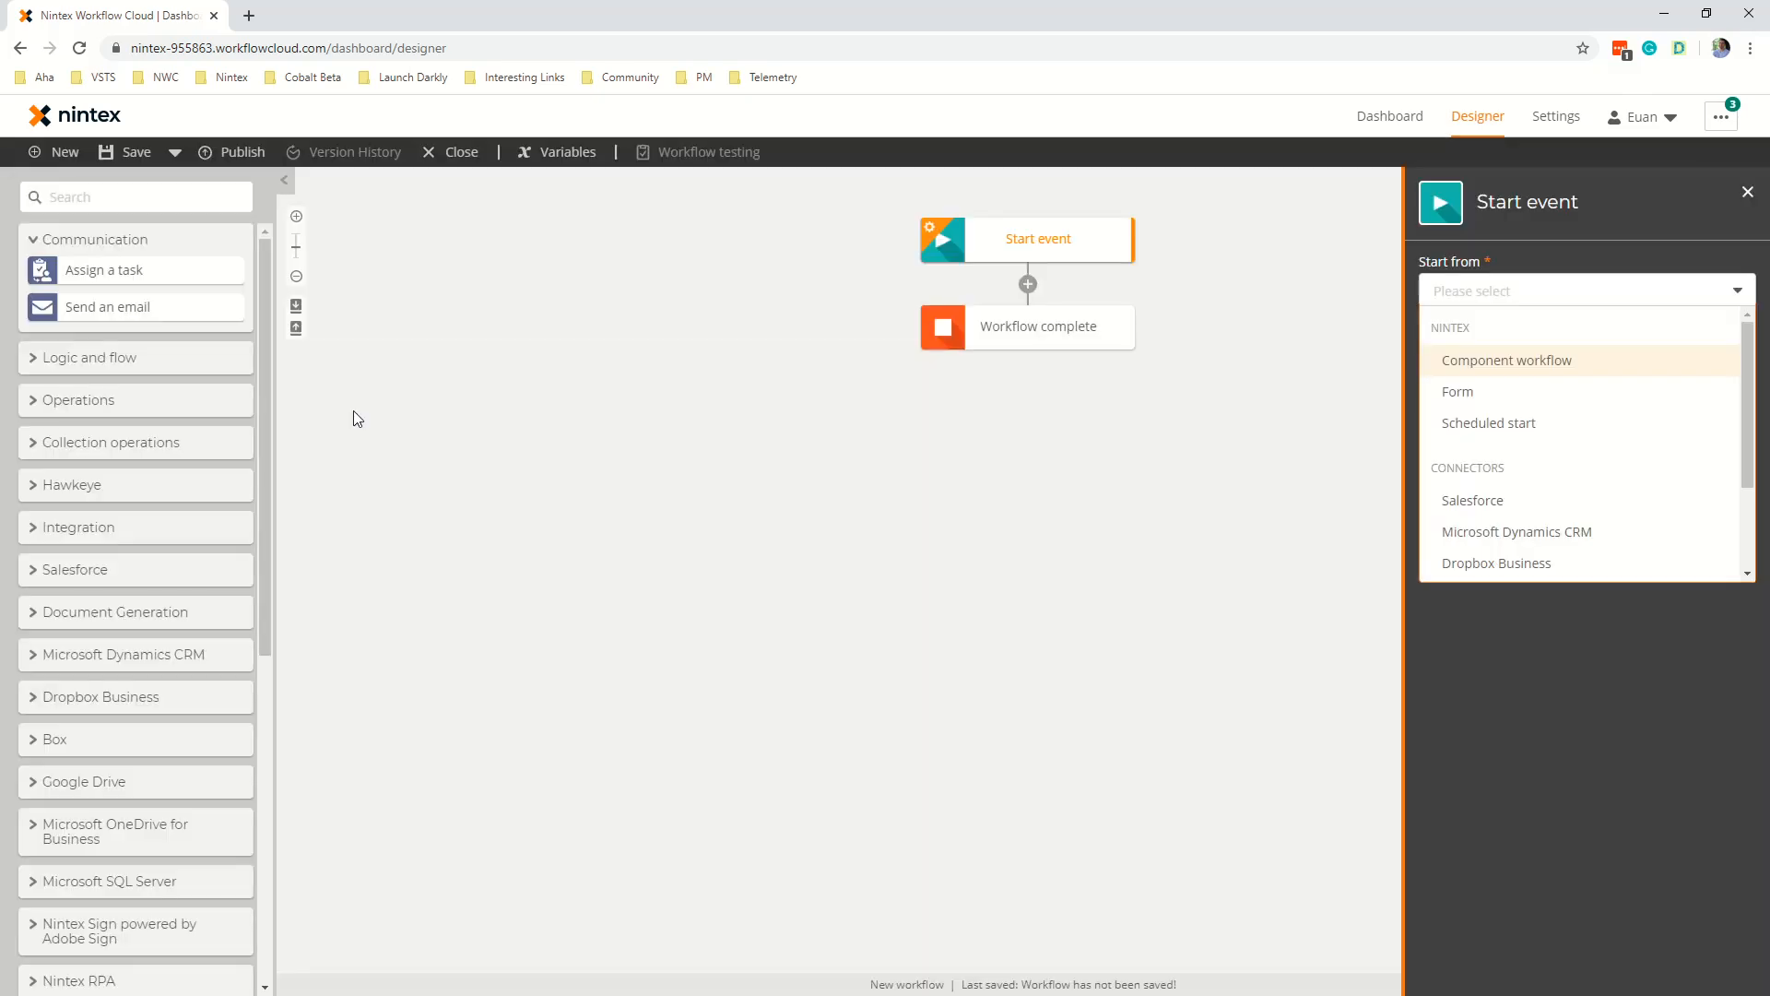
click(1472, 393)
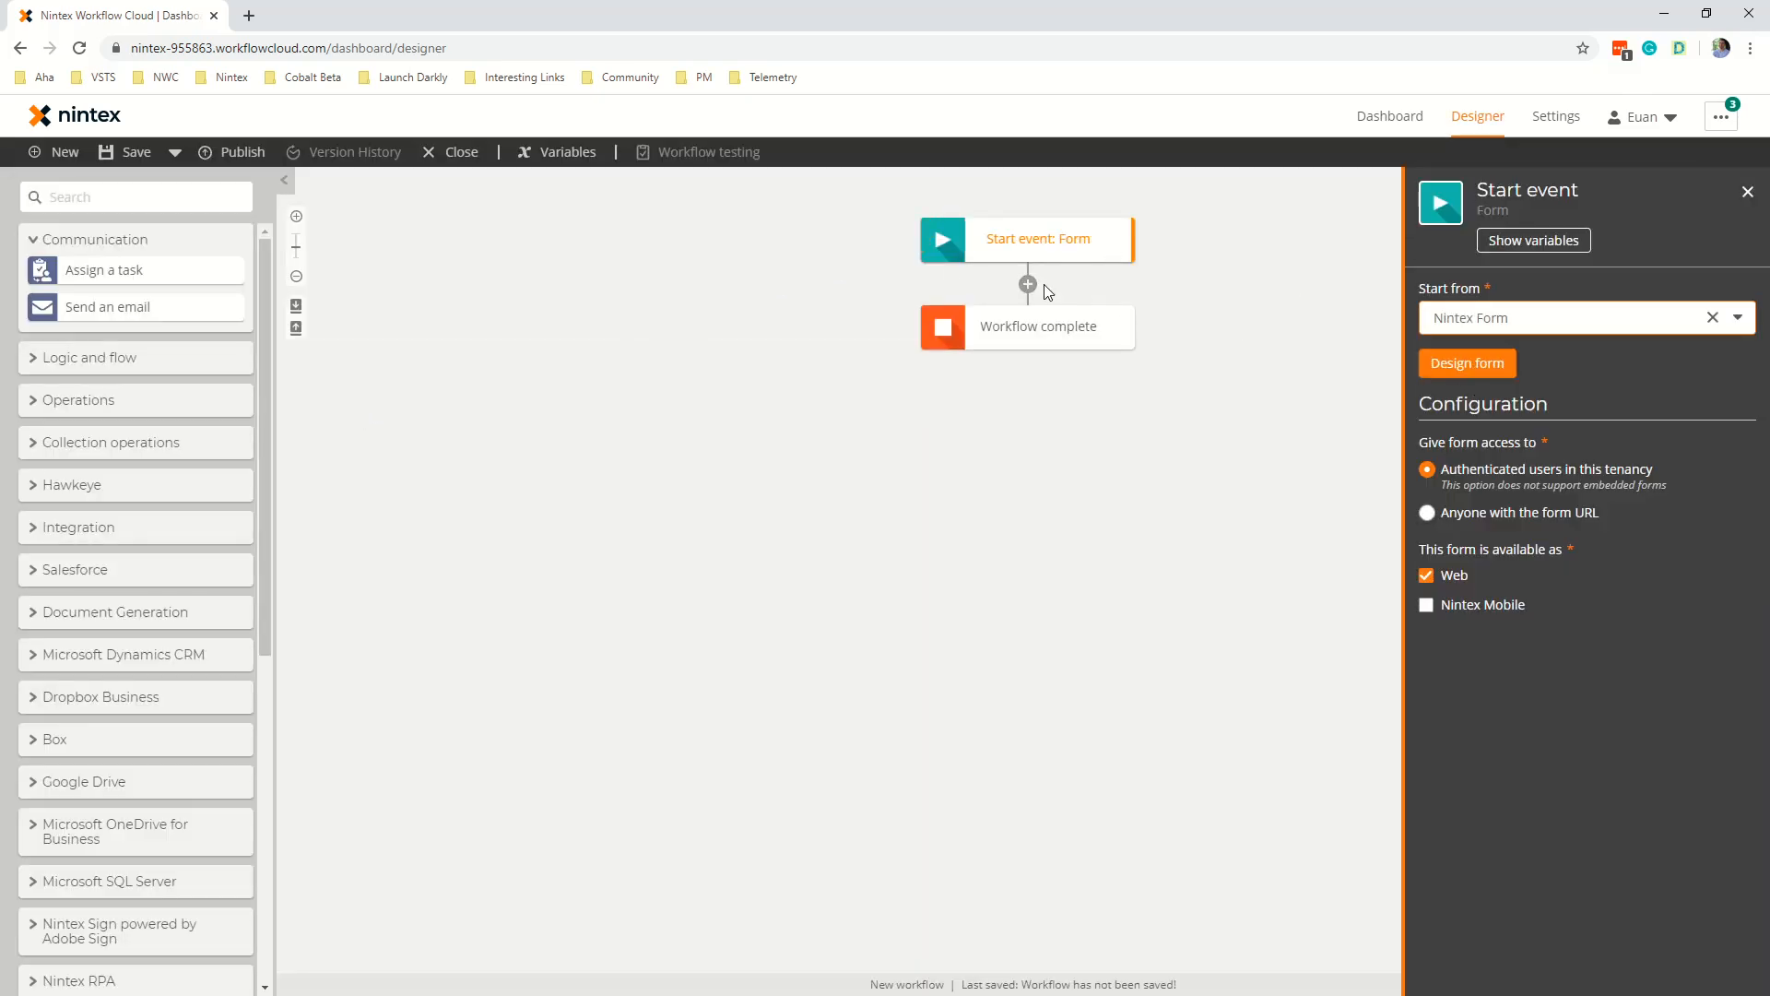
click(1461, 365)
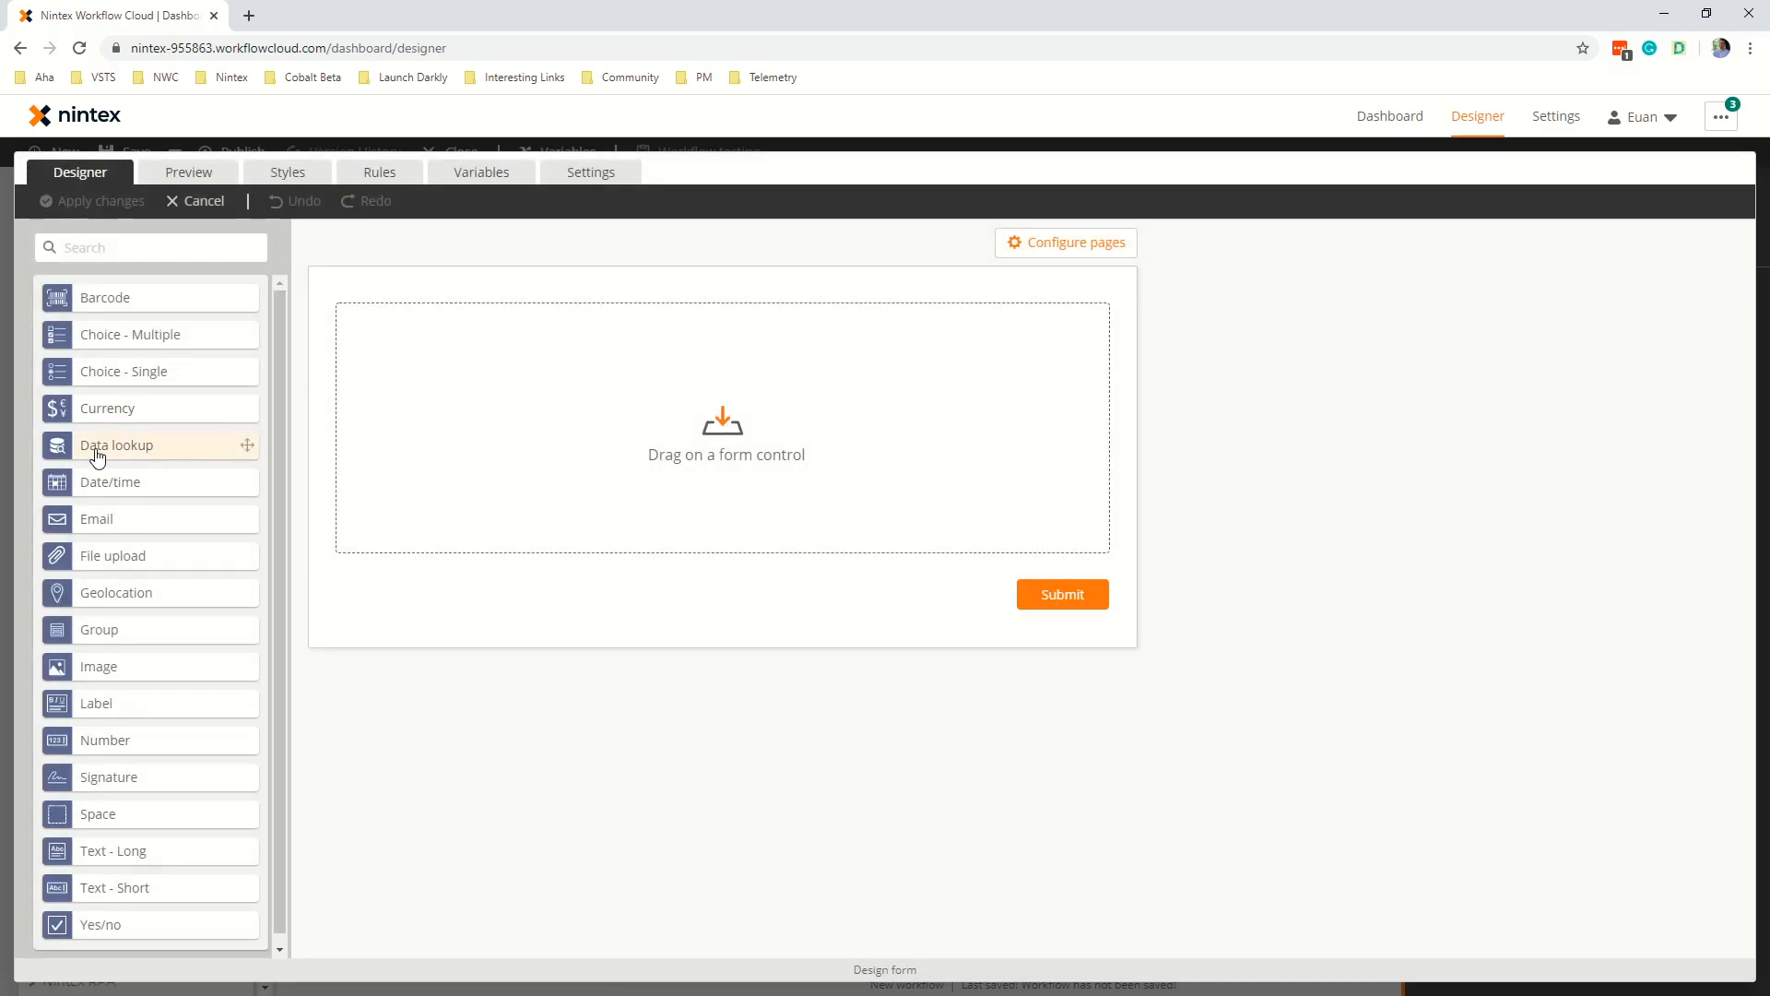
Place a Data lookup control on the form and set its data source to Active Project Sites.
drag(101, 452, 426, 328)
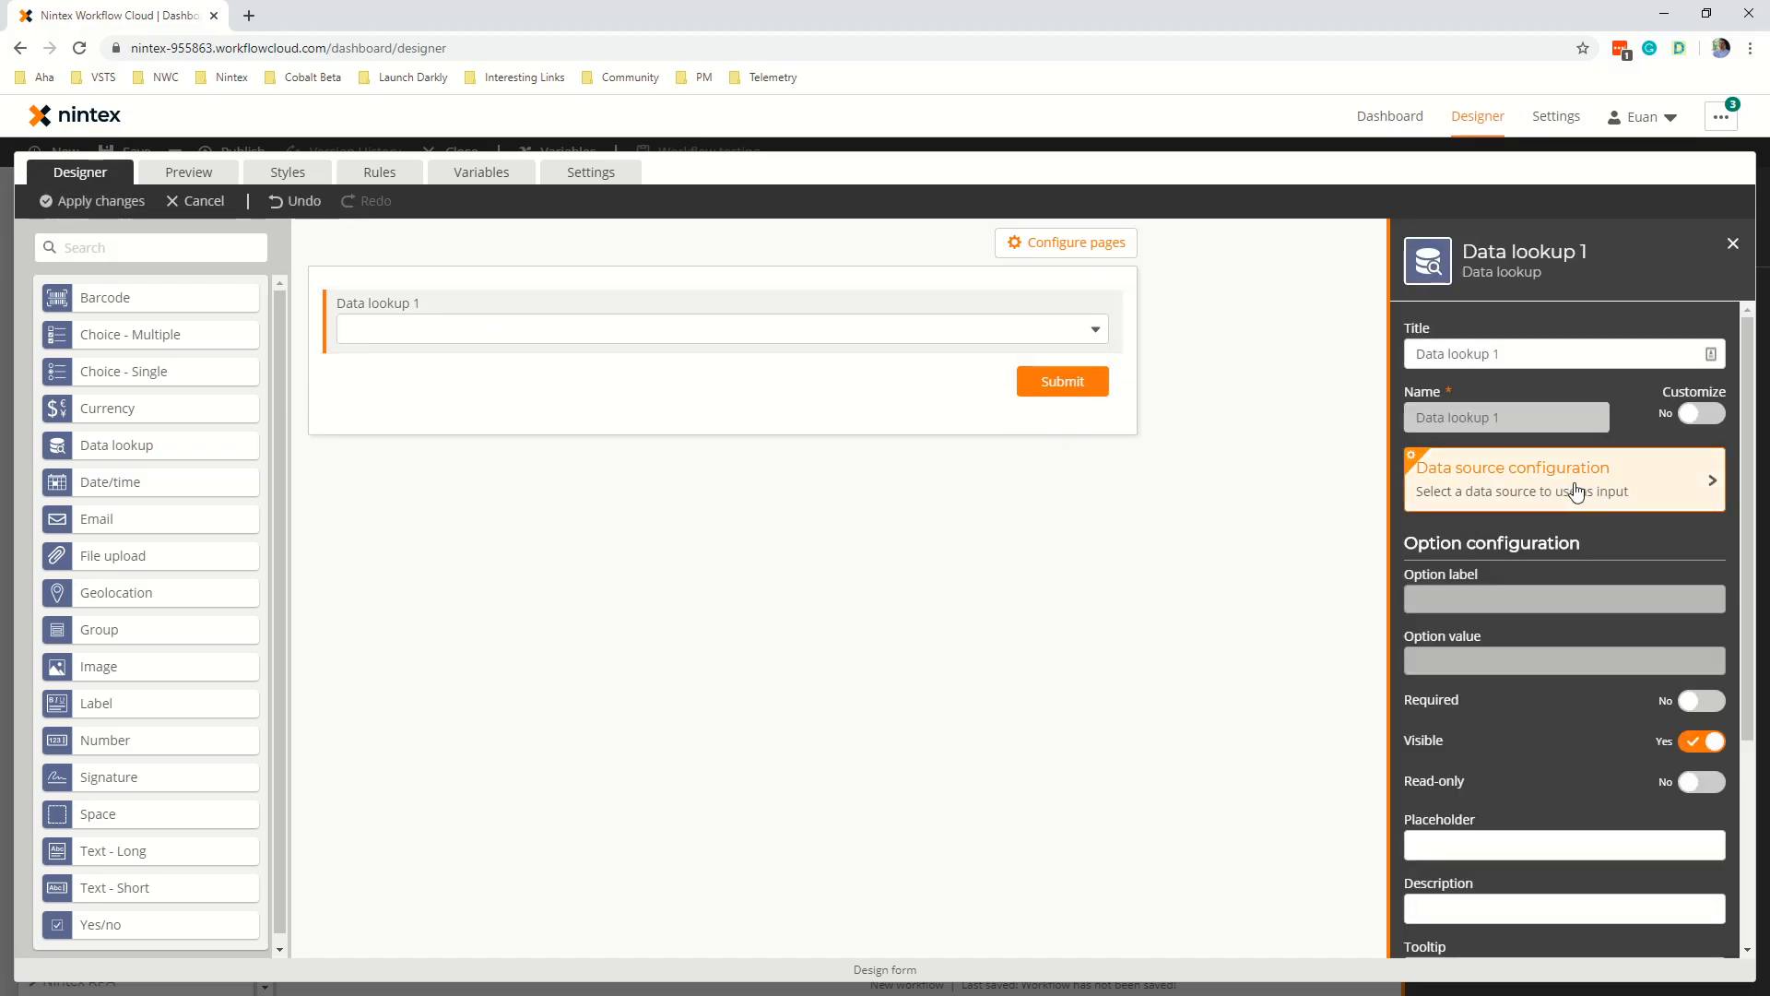
click(1457, 489)
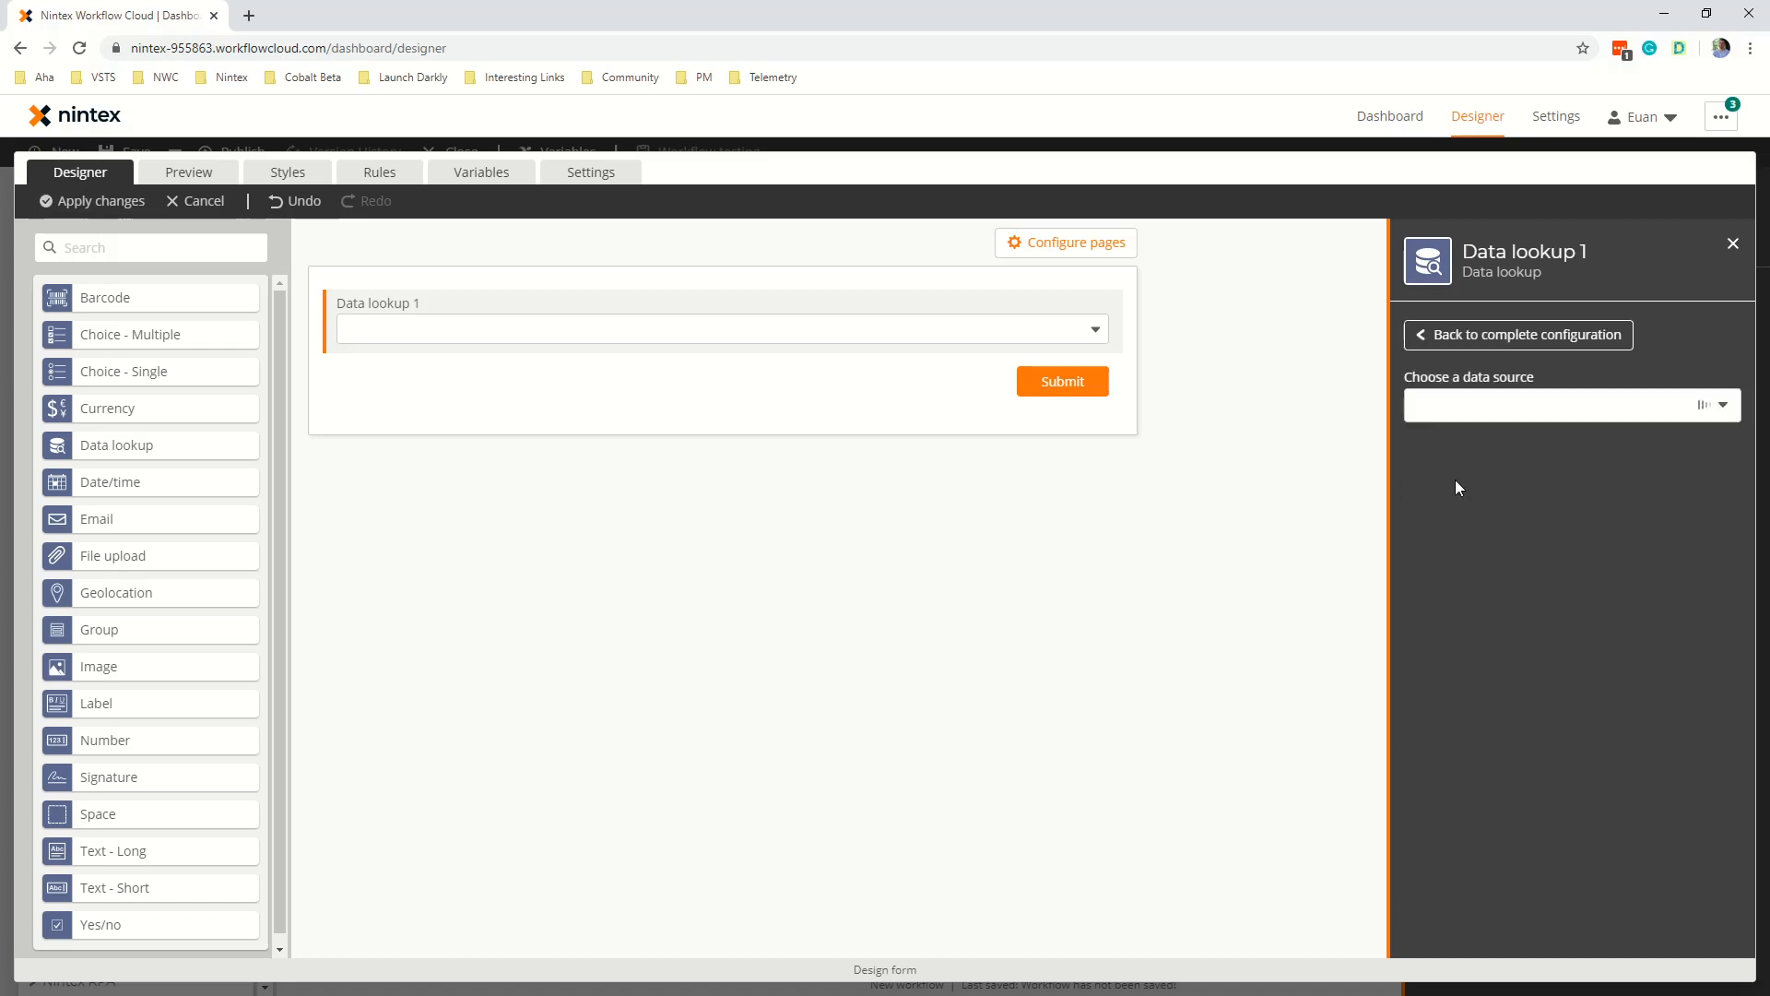
click(1599, 409)
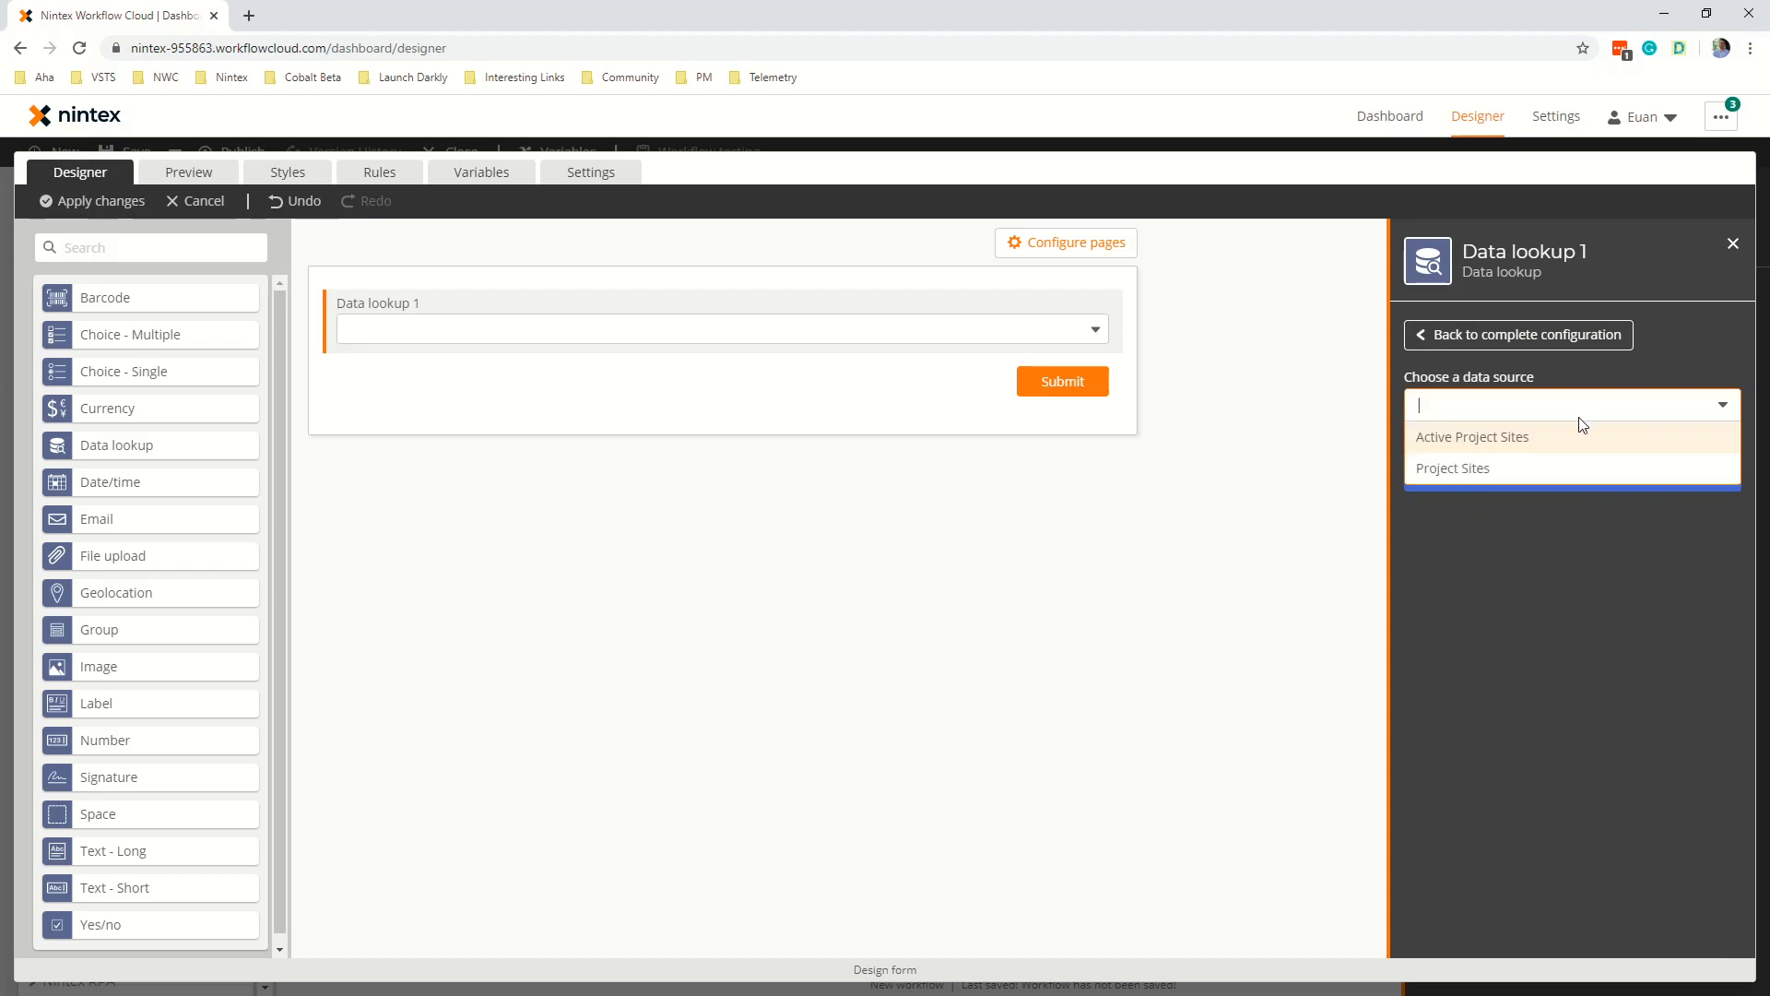
click(1473, 438)
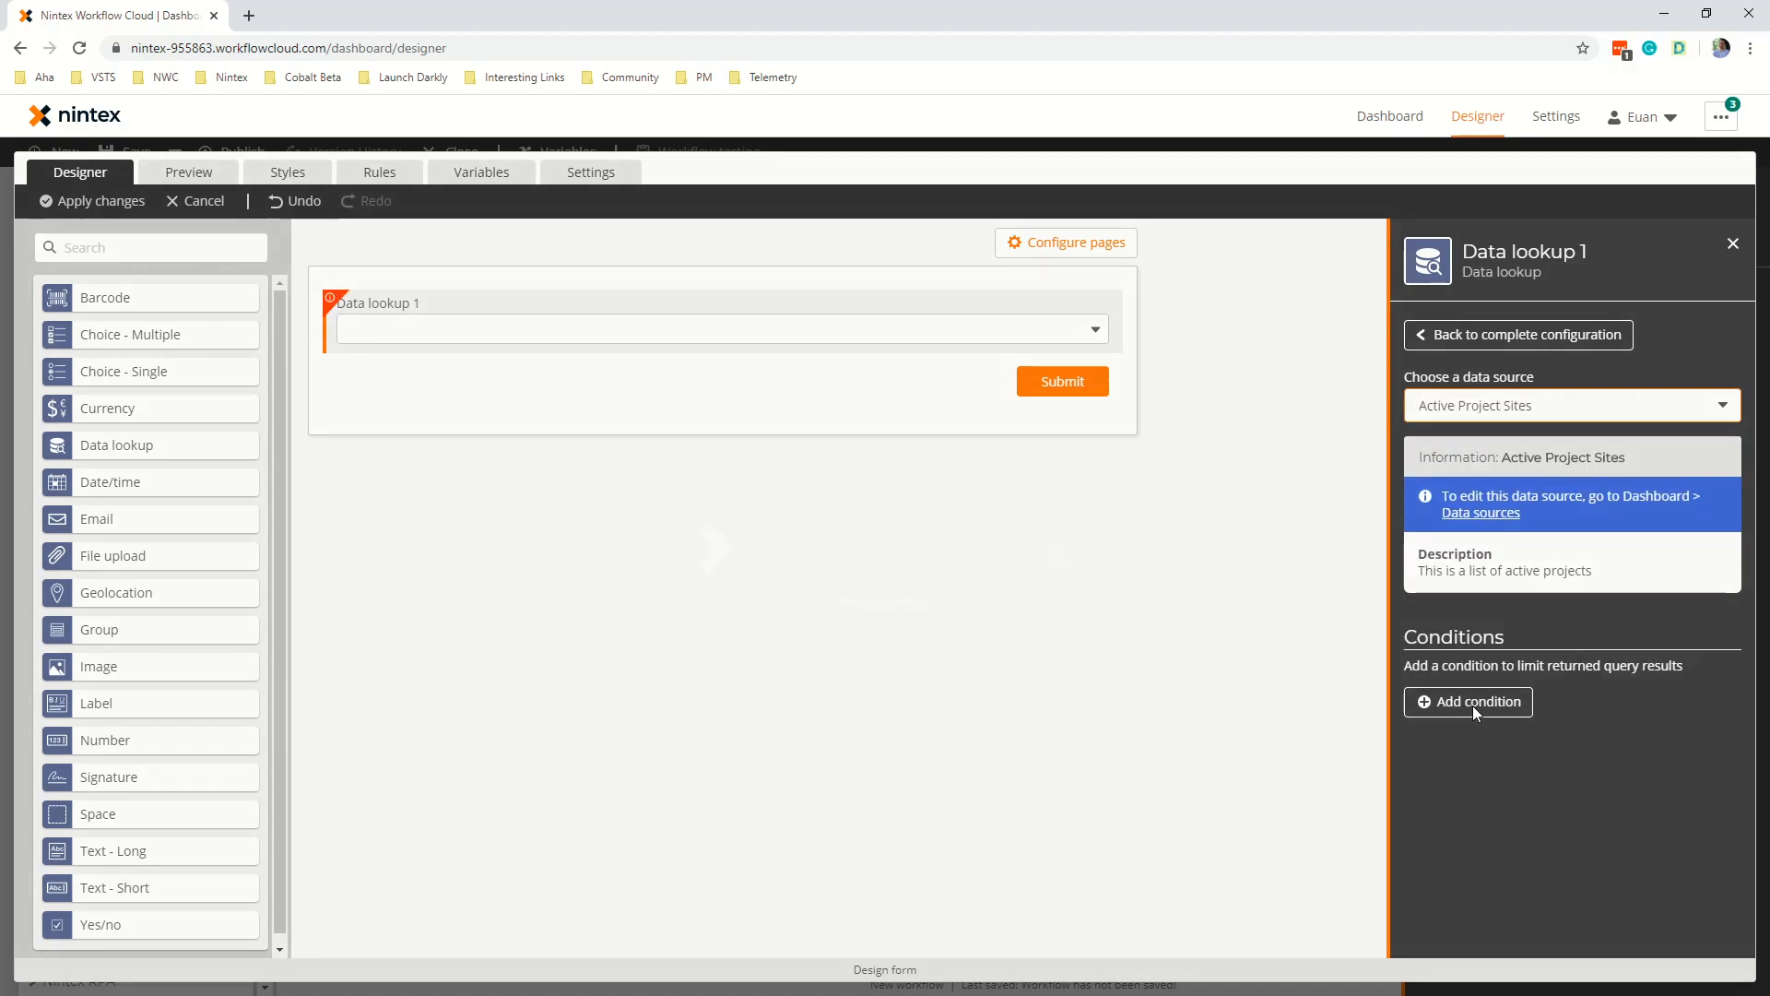
click(1473, 705)
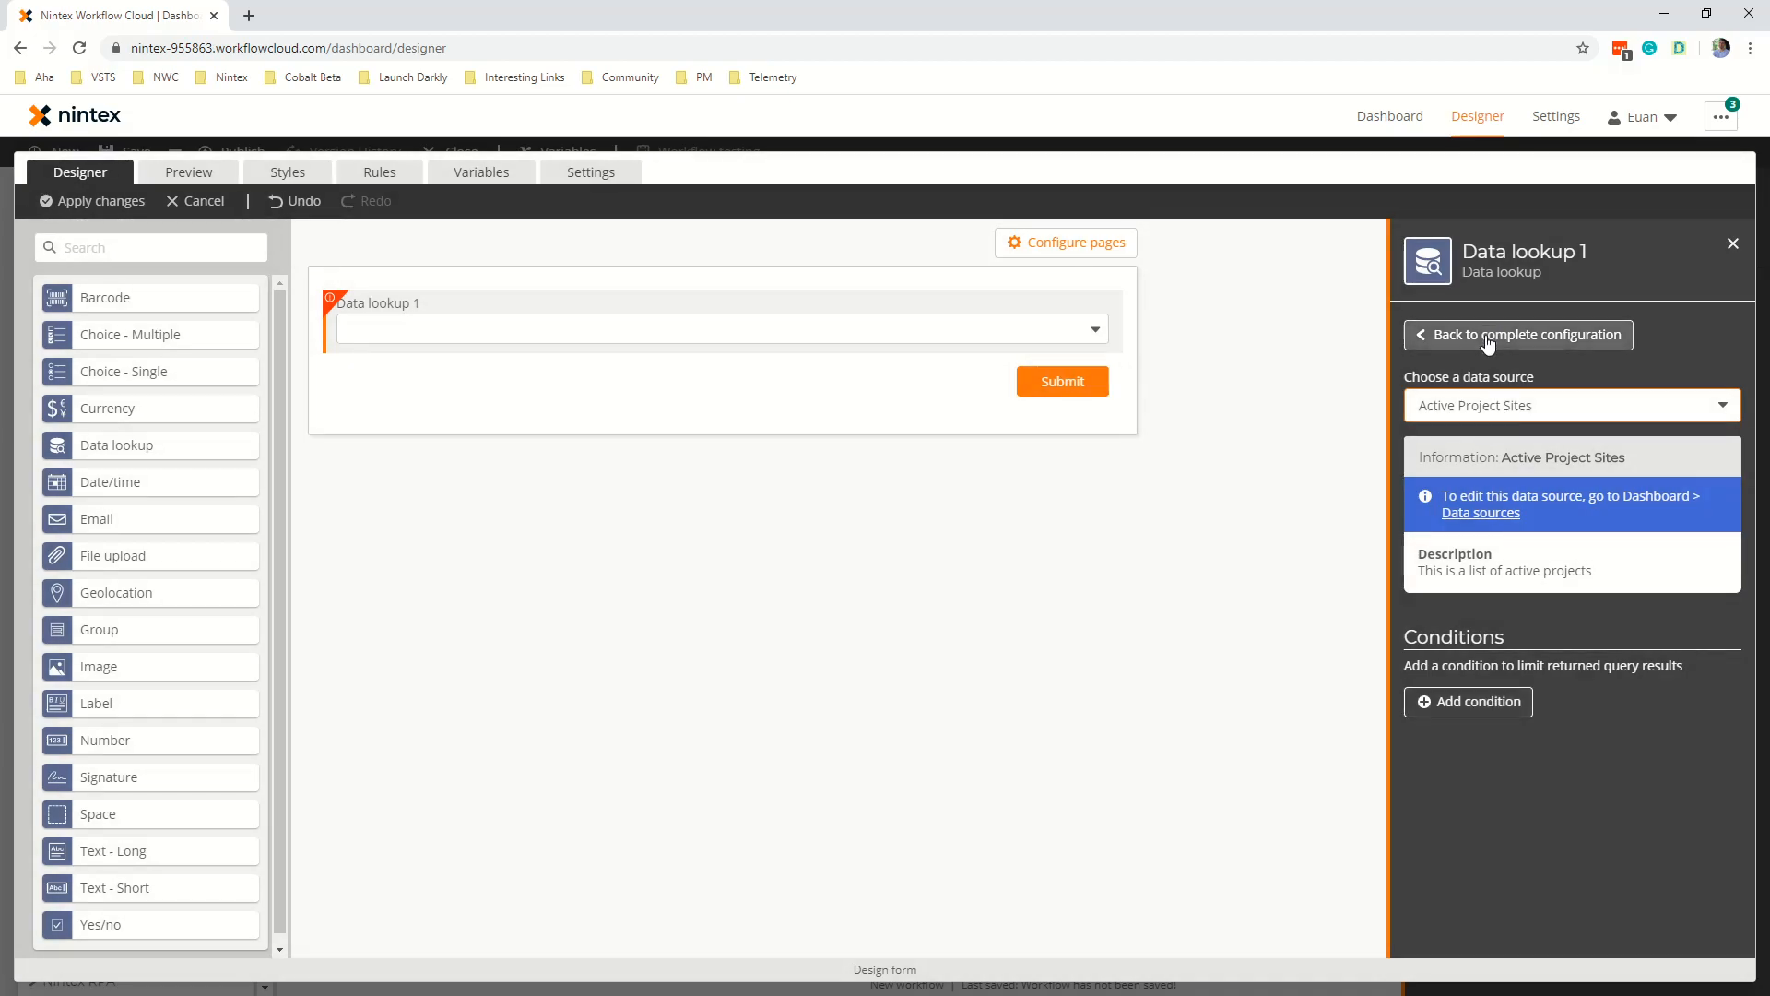
click(1487, 343)
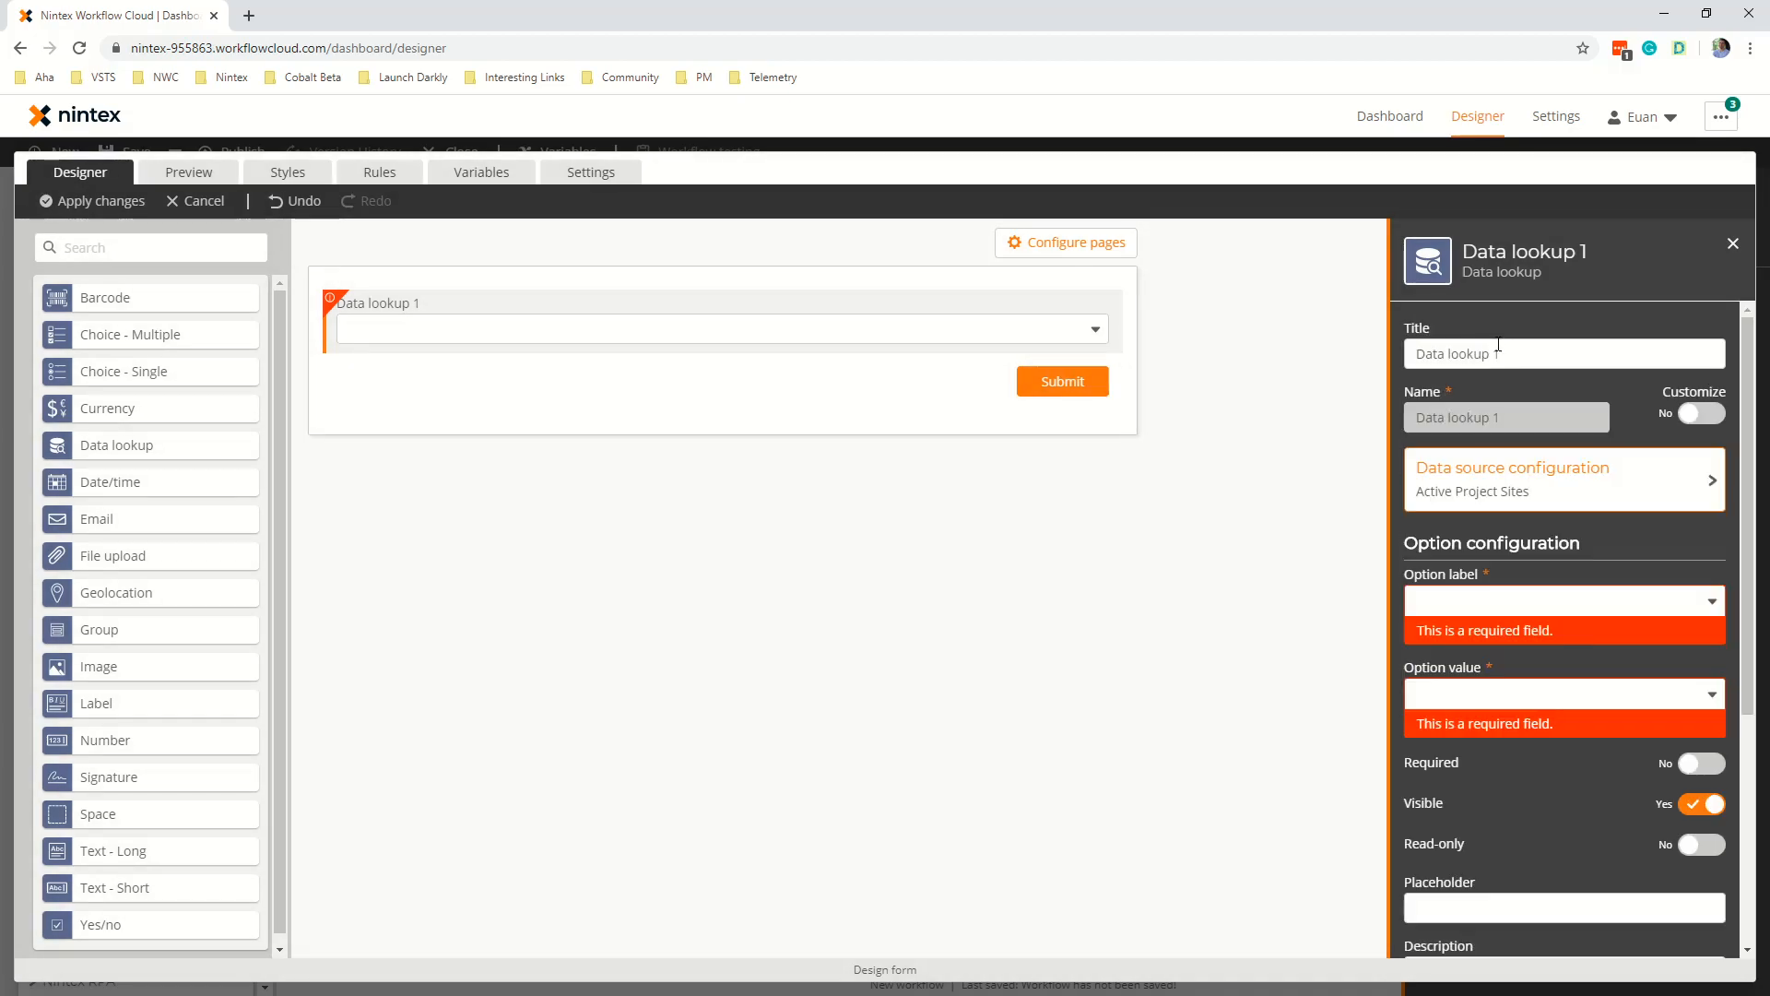
Title the lookup control "Active Project Sites" and use Site for both its option label and option value.
triple_click(1487, 353)
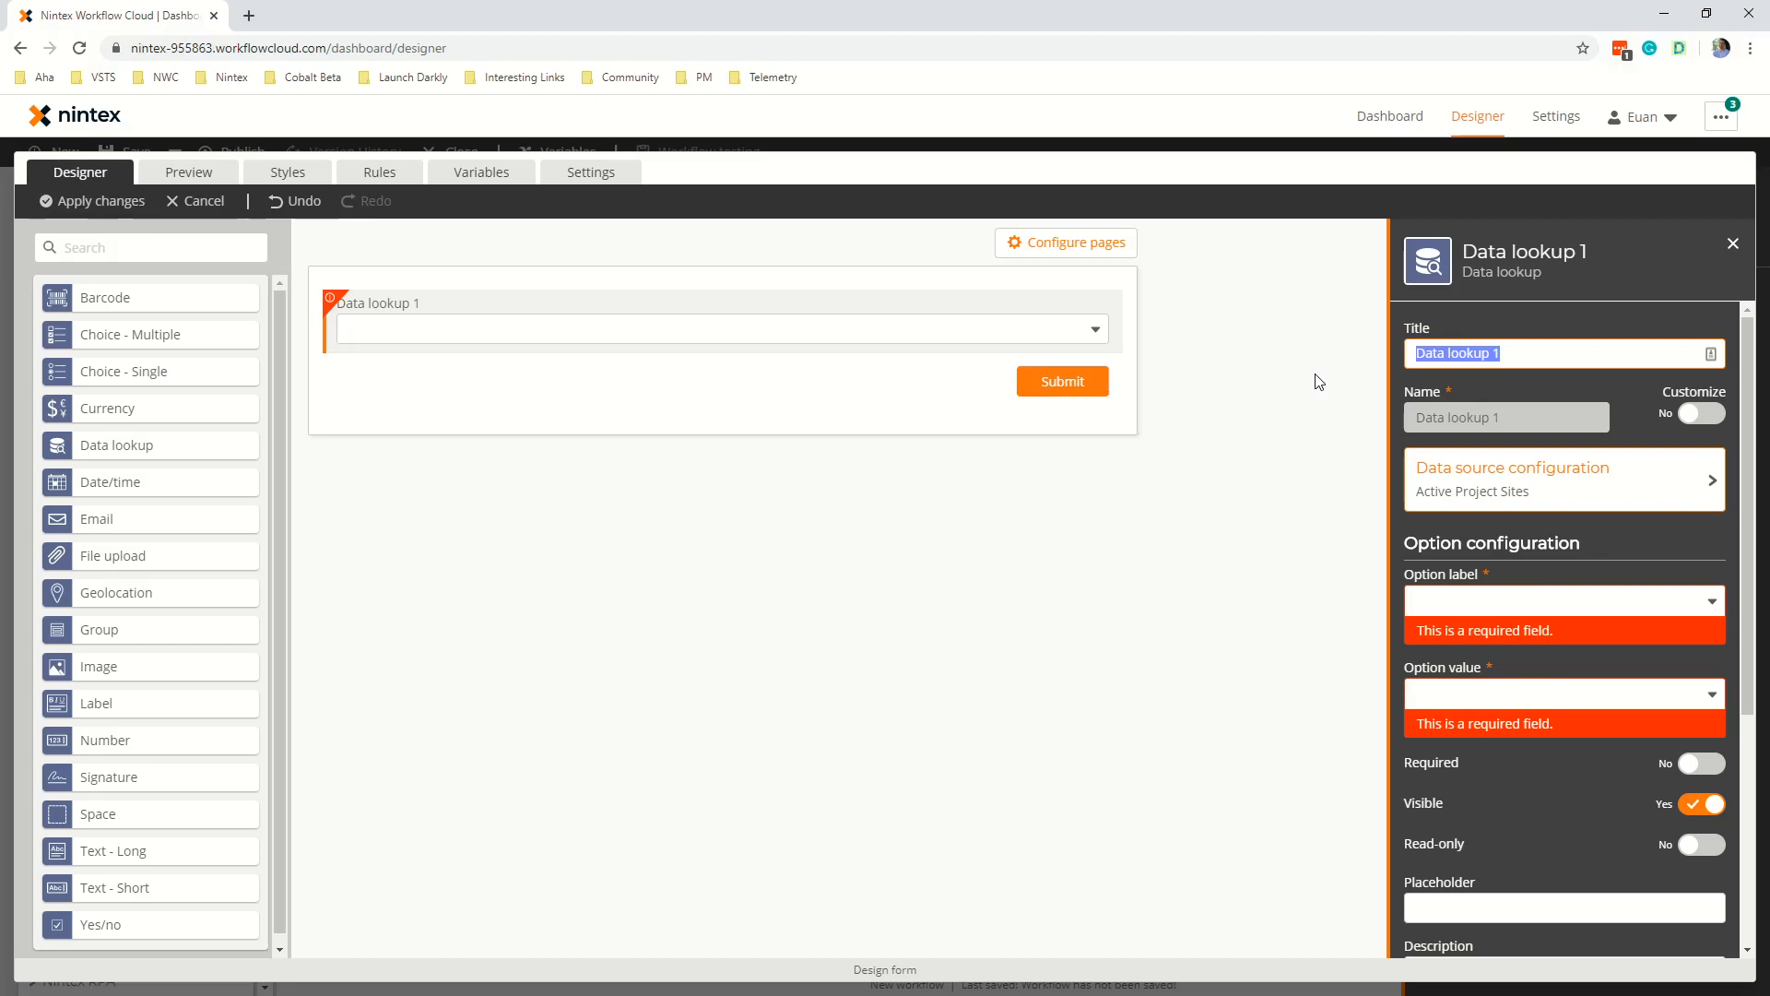
text(Active Project Sites)
click(1512, 606)
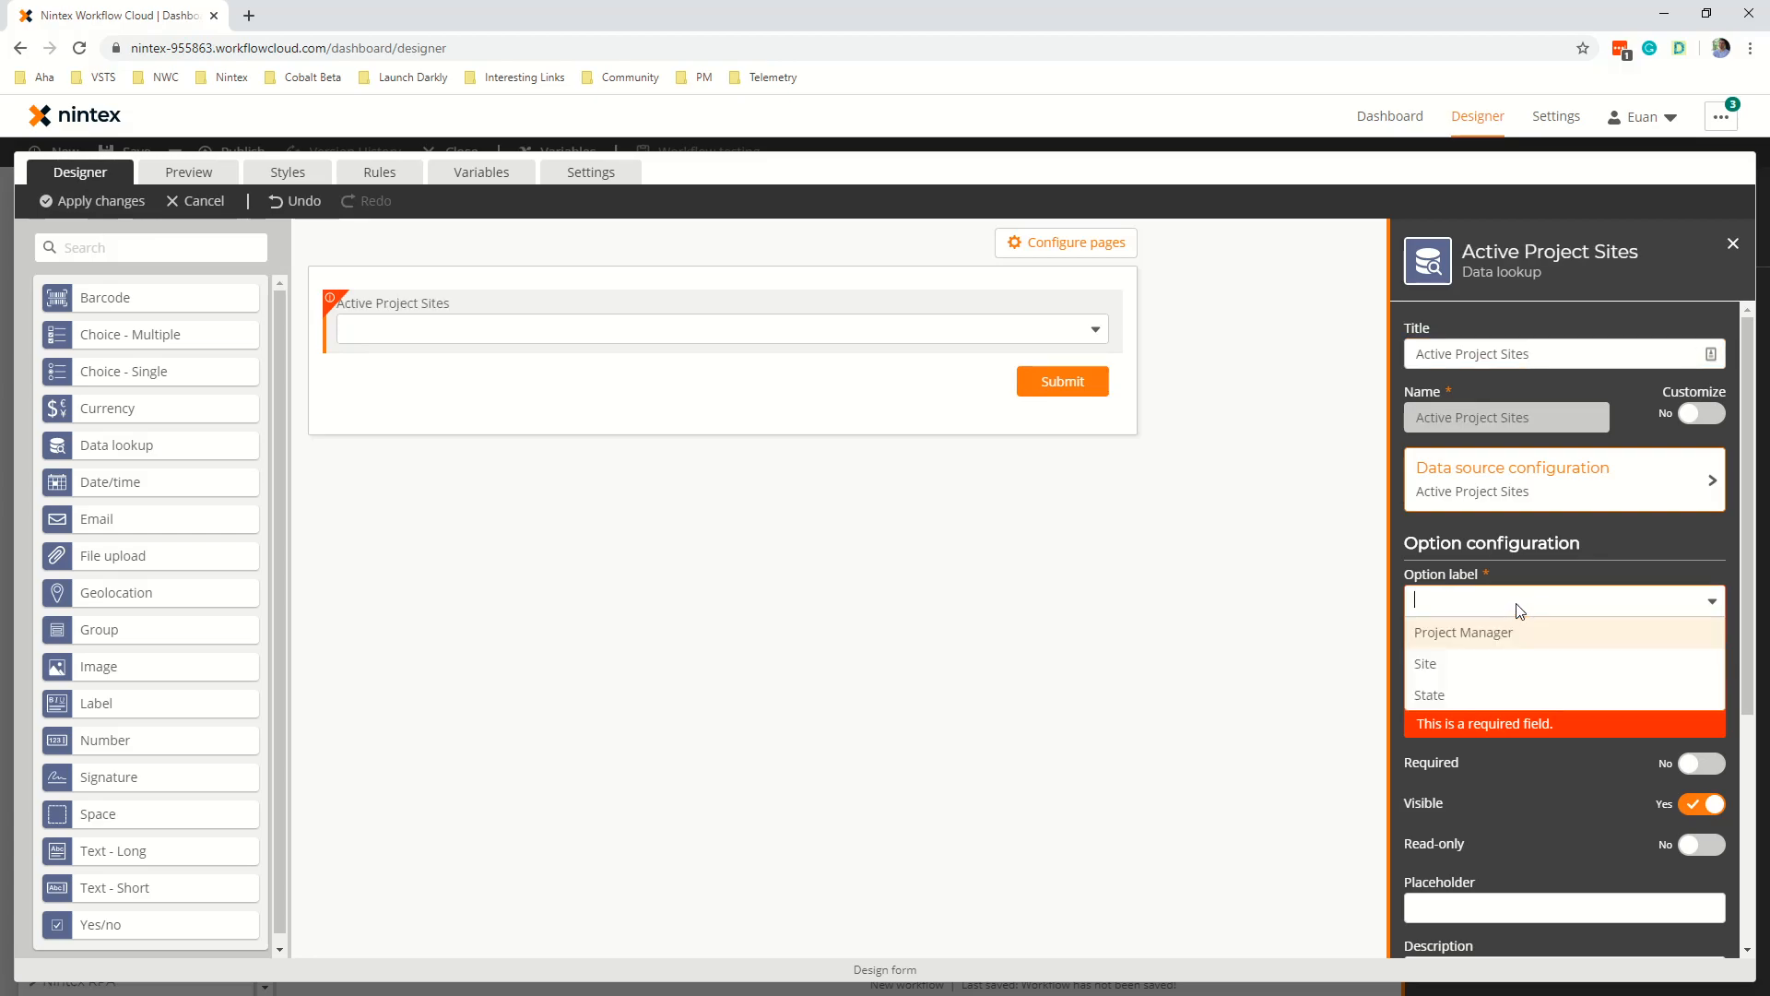
click(1458, 665)
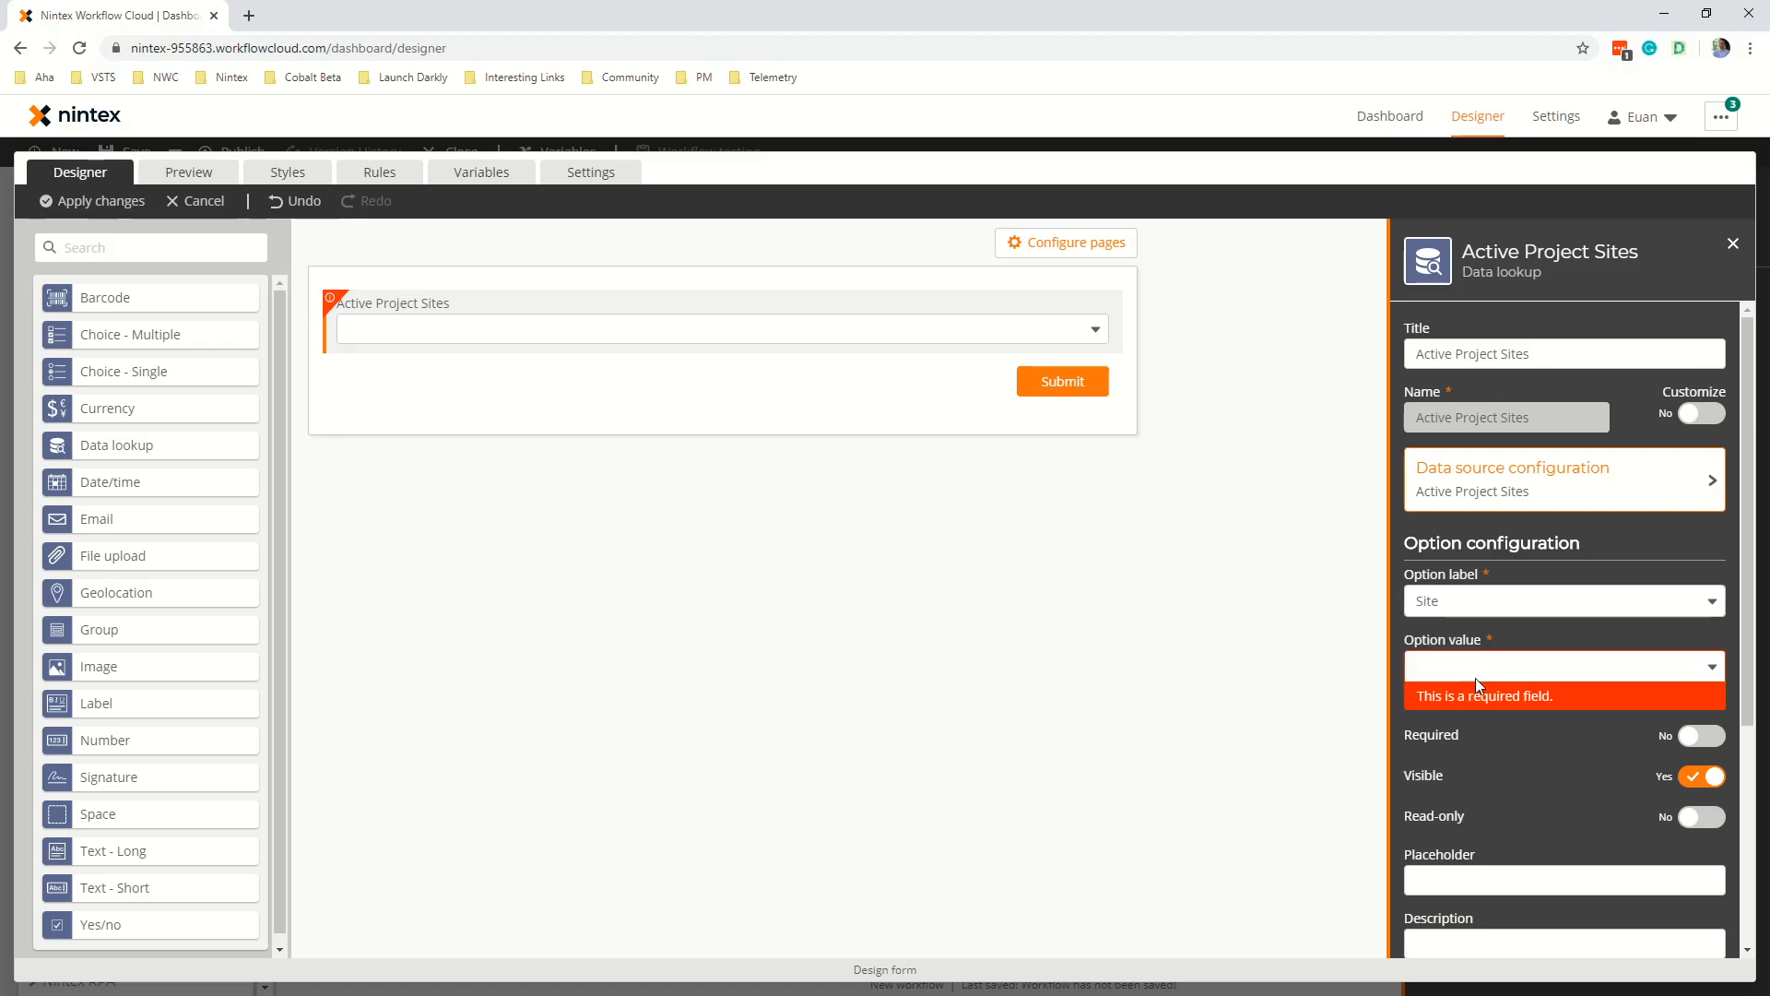
click(1476, 676)
click(1451, 735)
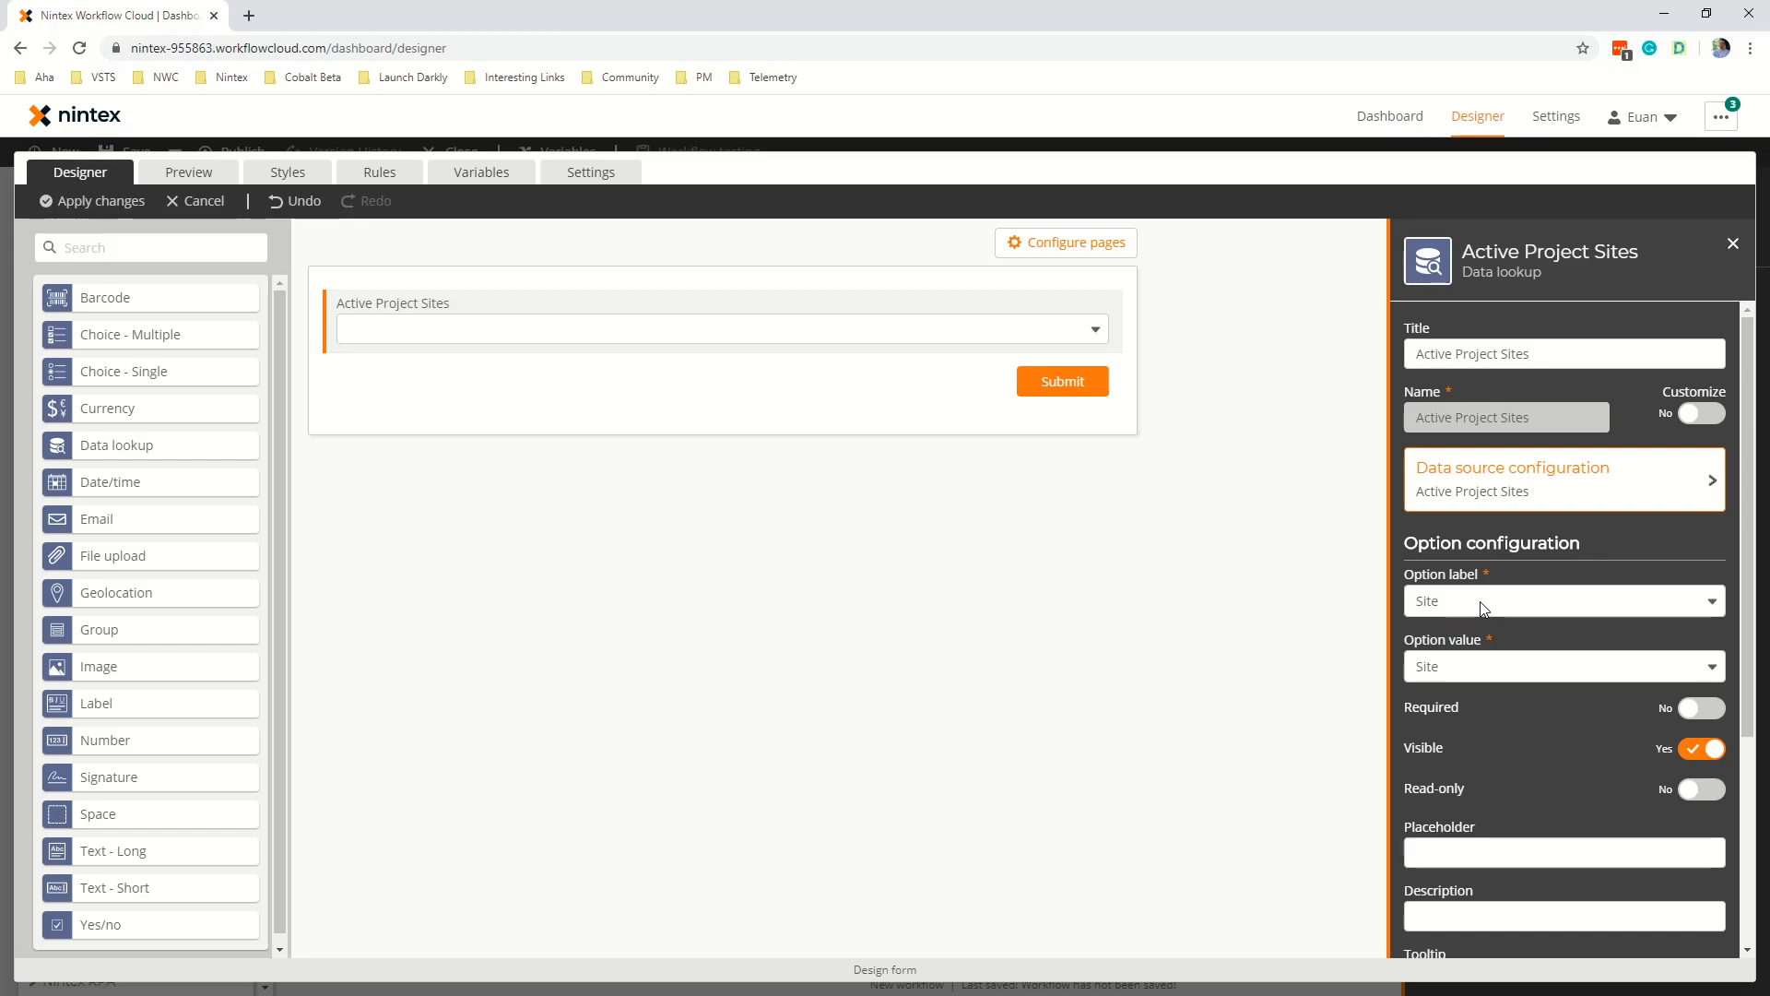
scroll(1507, 756, down, 4)
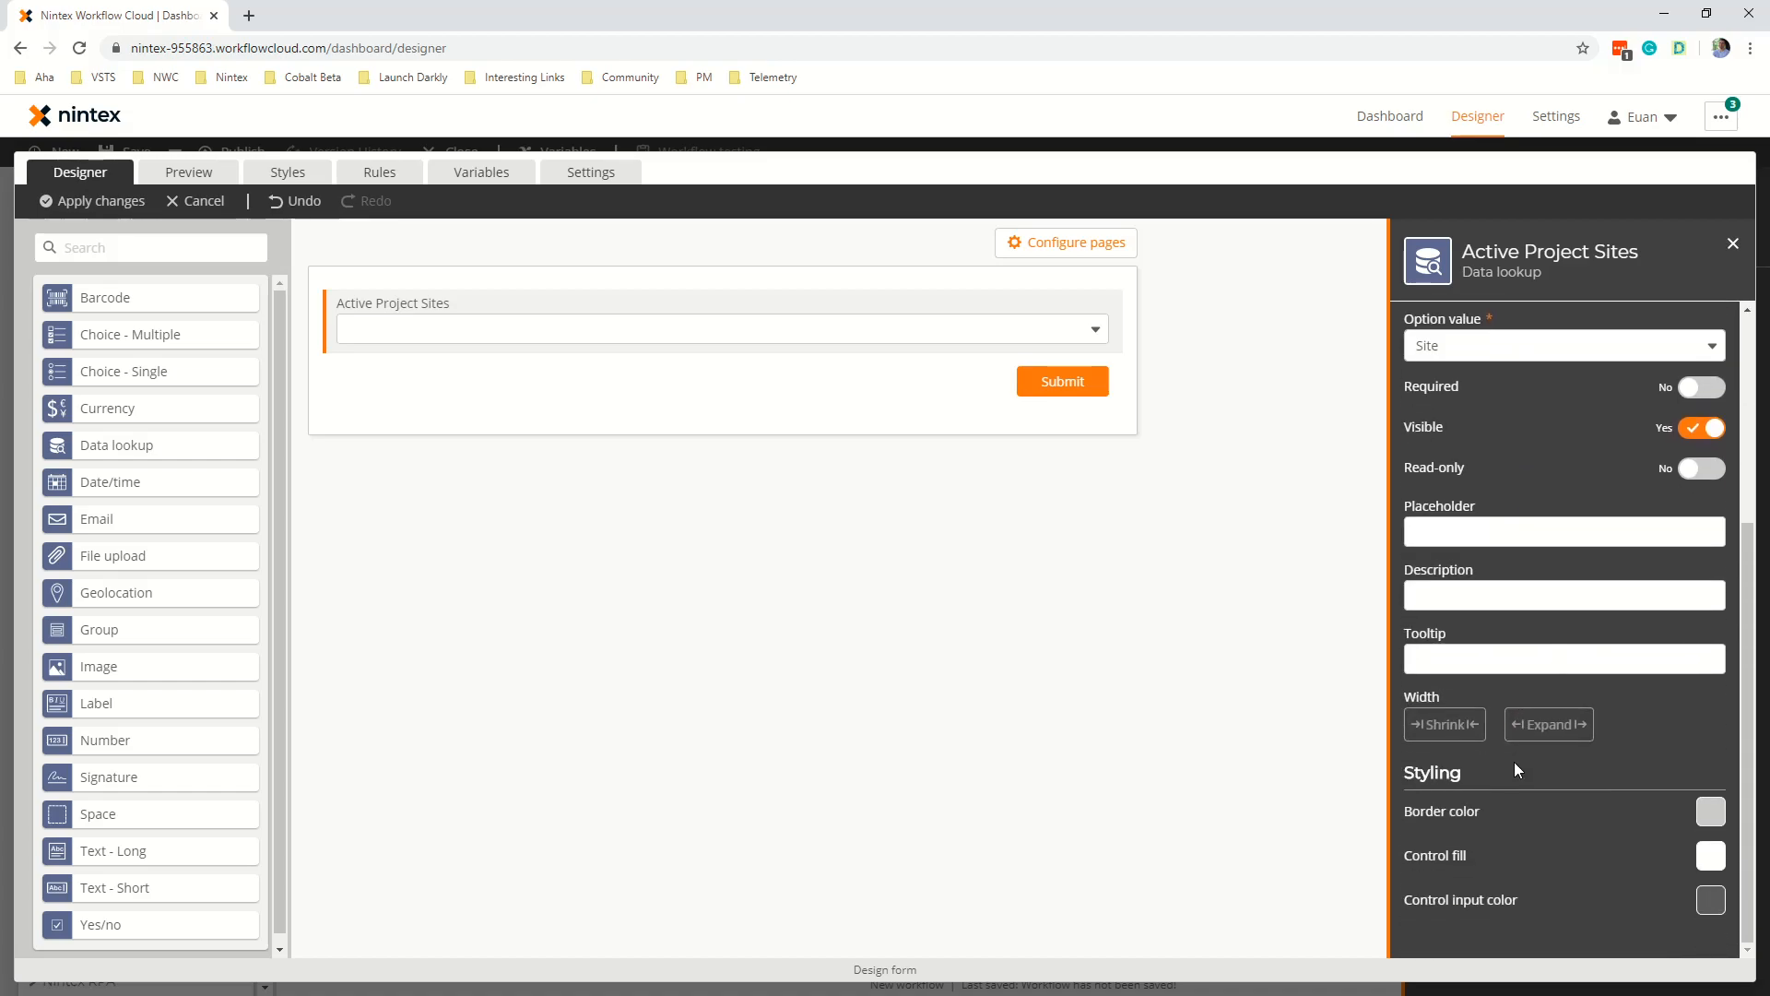
scroll(1516, 663, up, 4)
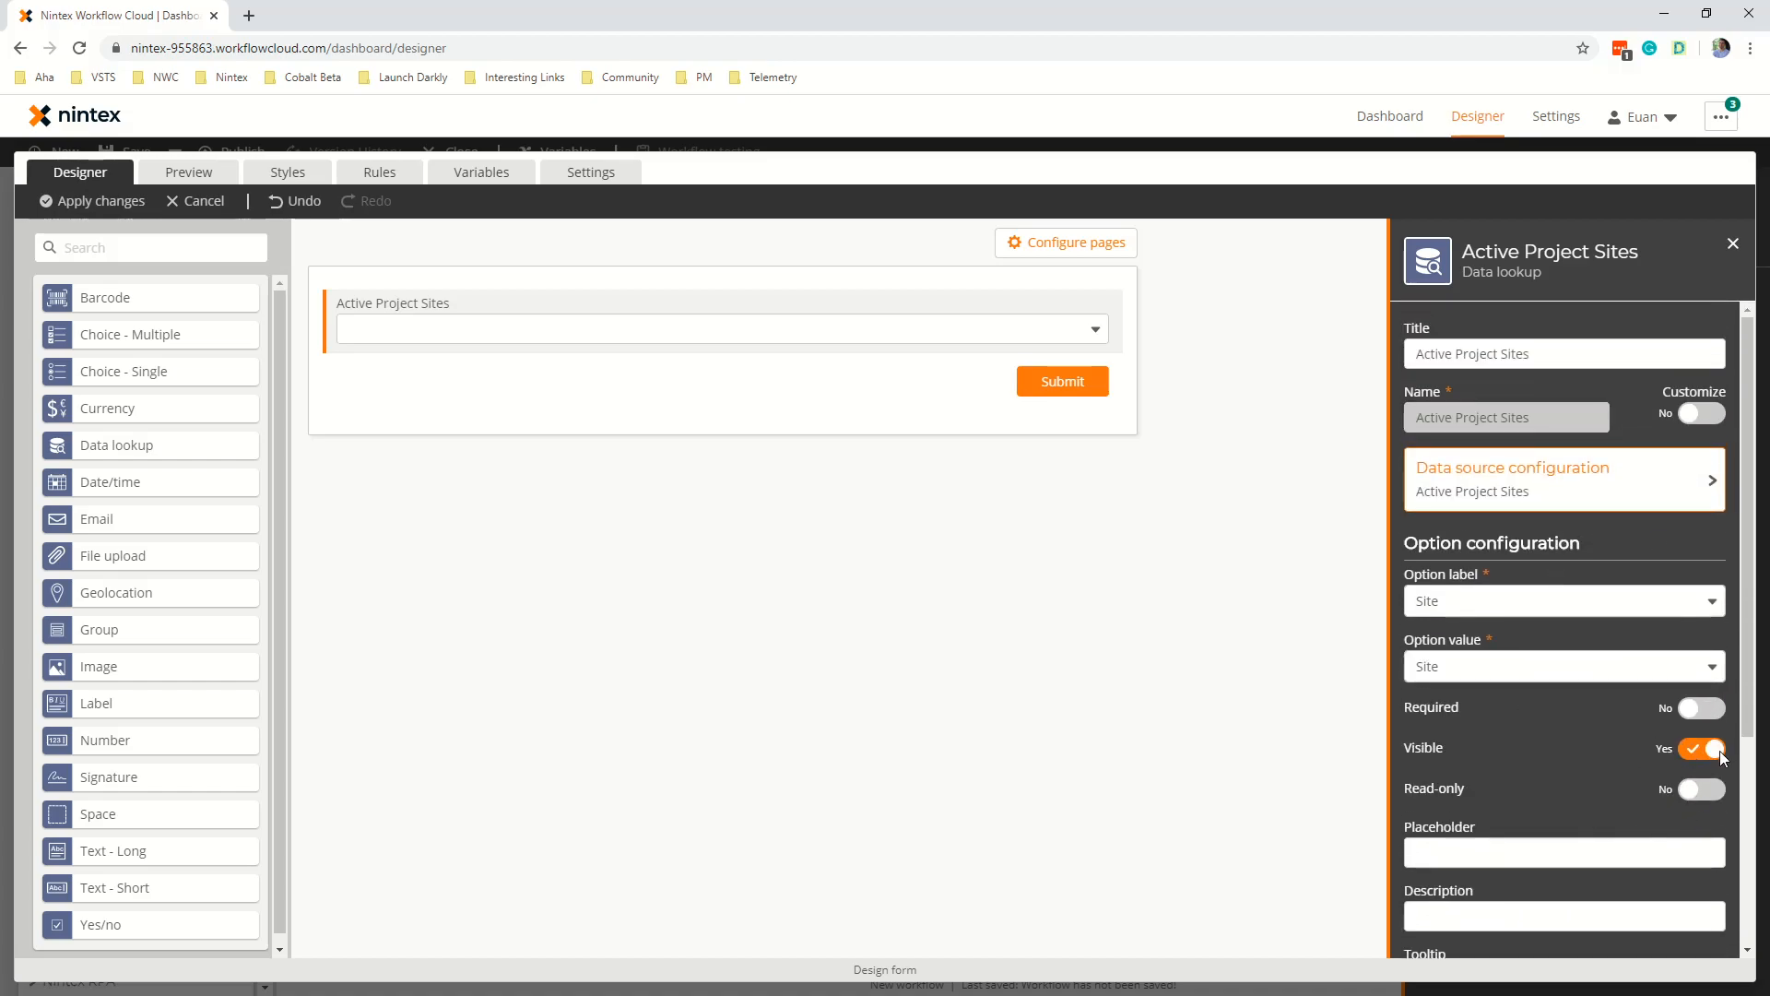
Preview the form, test the Active Project Sites lookup by searching "forest" and picking the first match, and return to the form design.
click(182, 181)
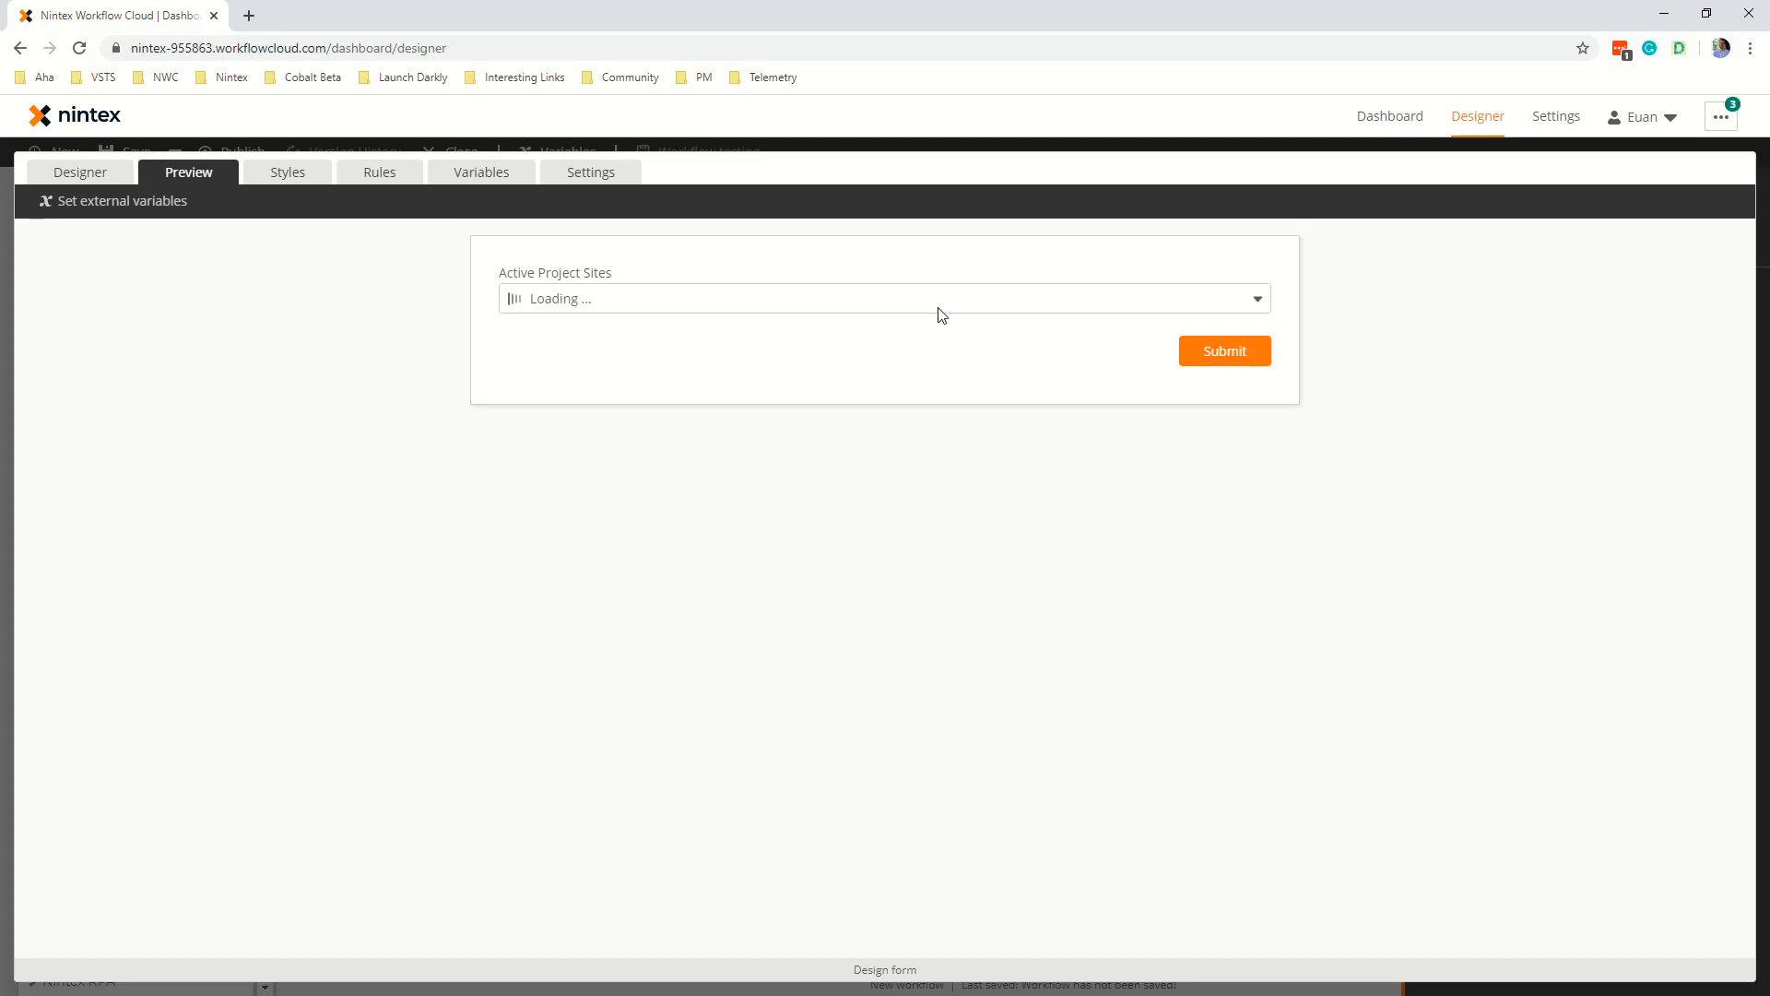
click(936, 310)
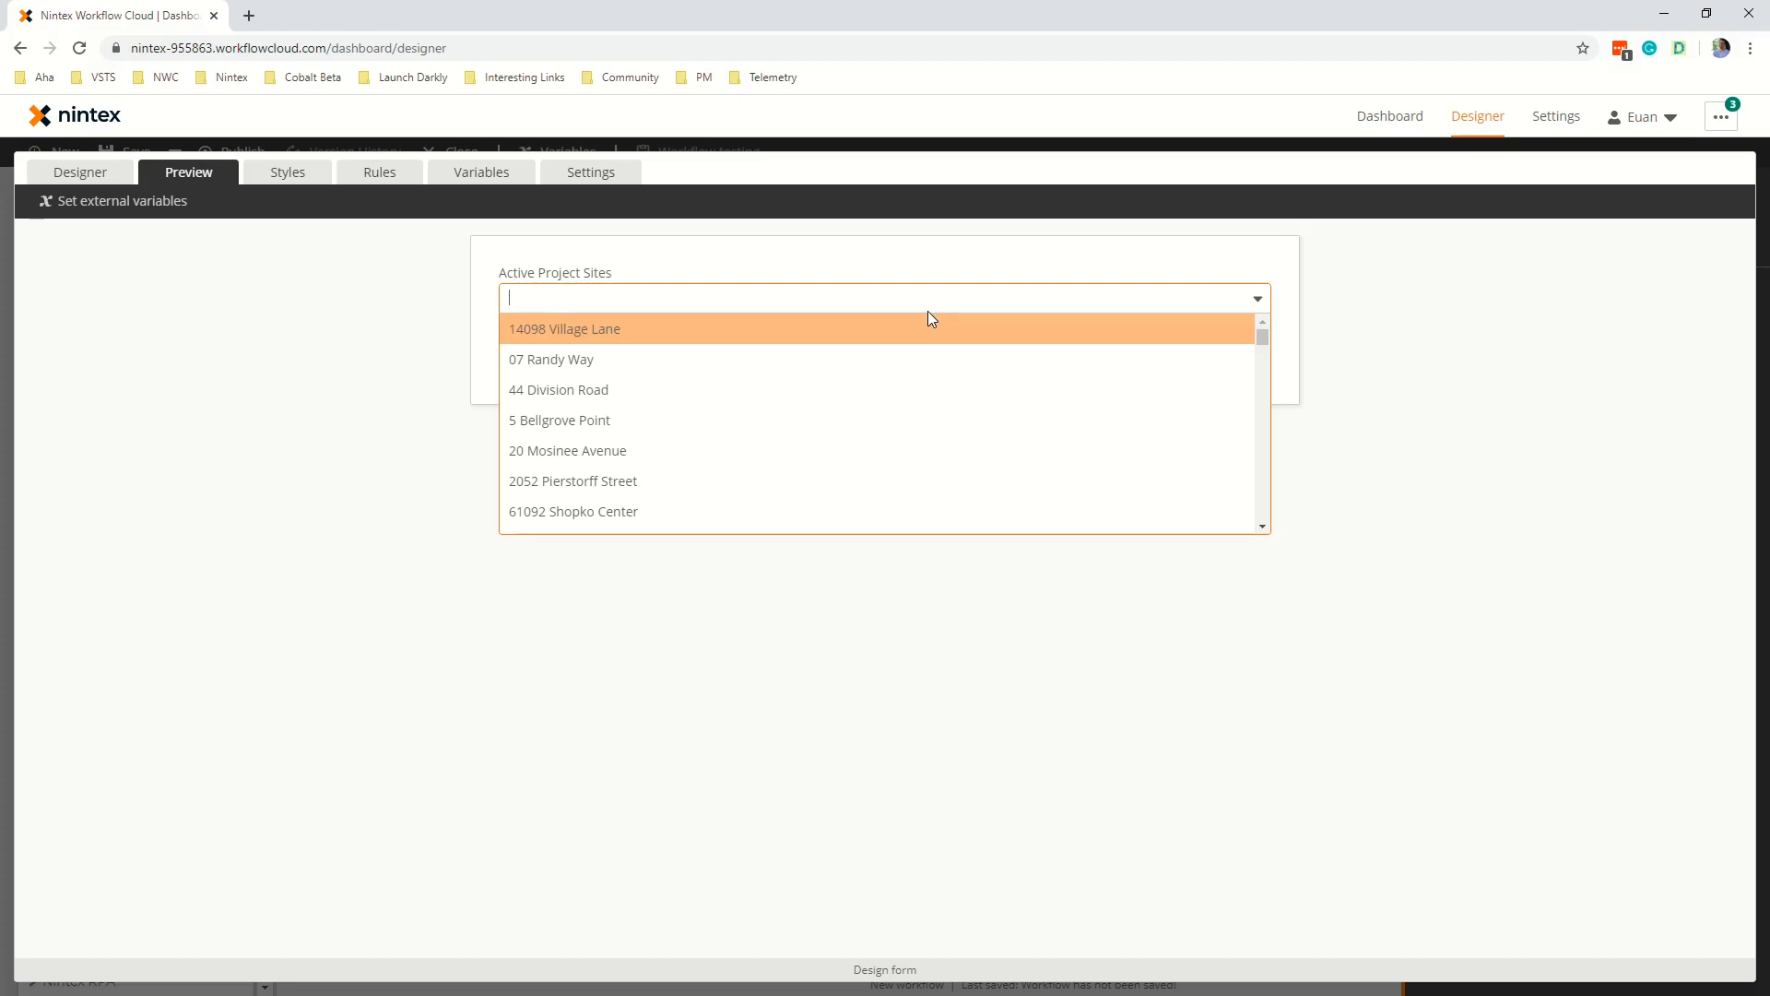
scroll(617, 339, down, 8)
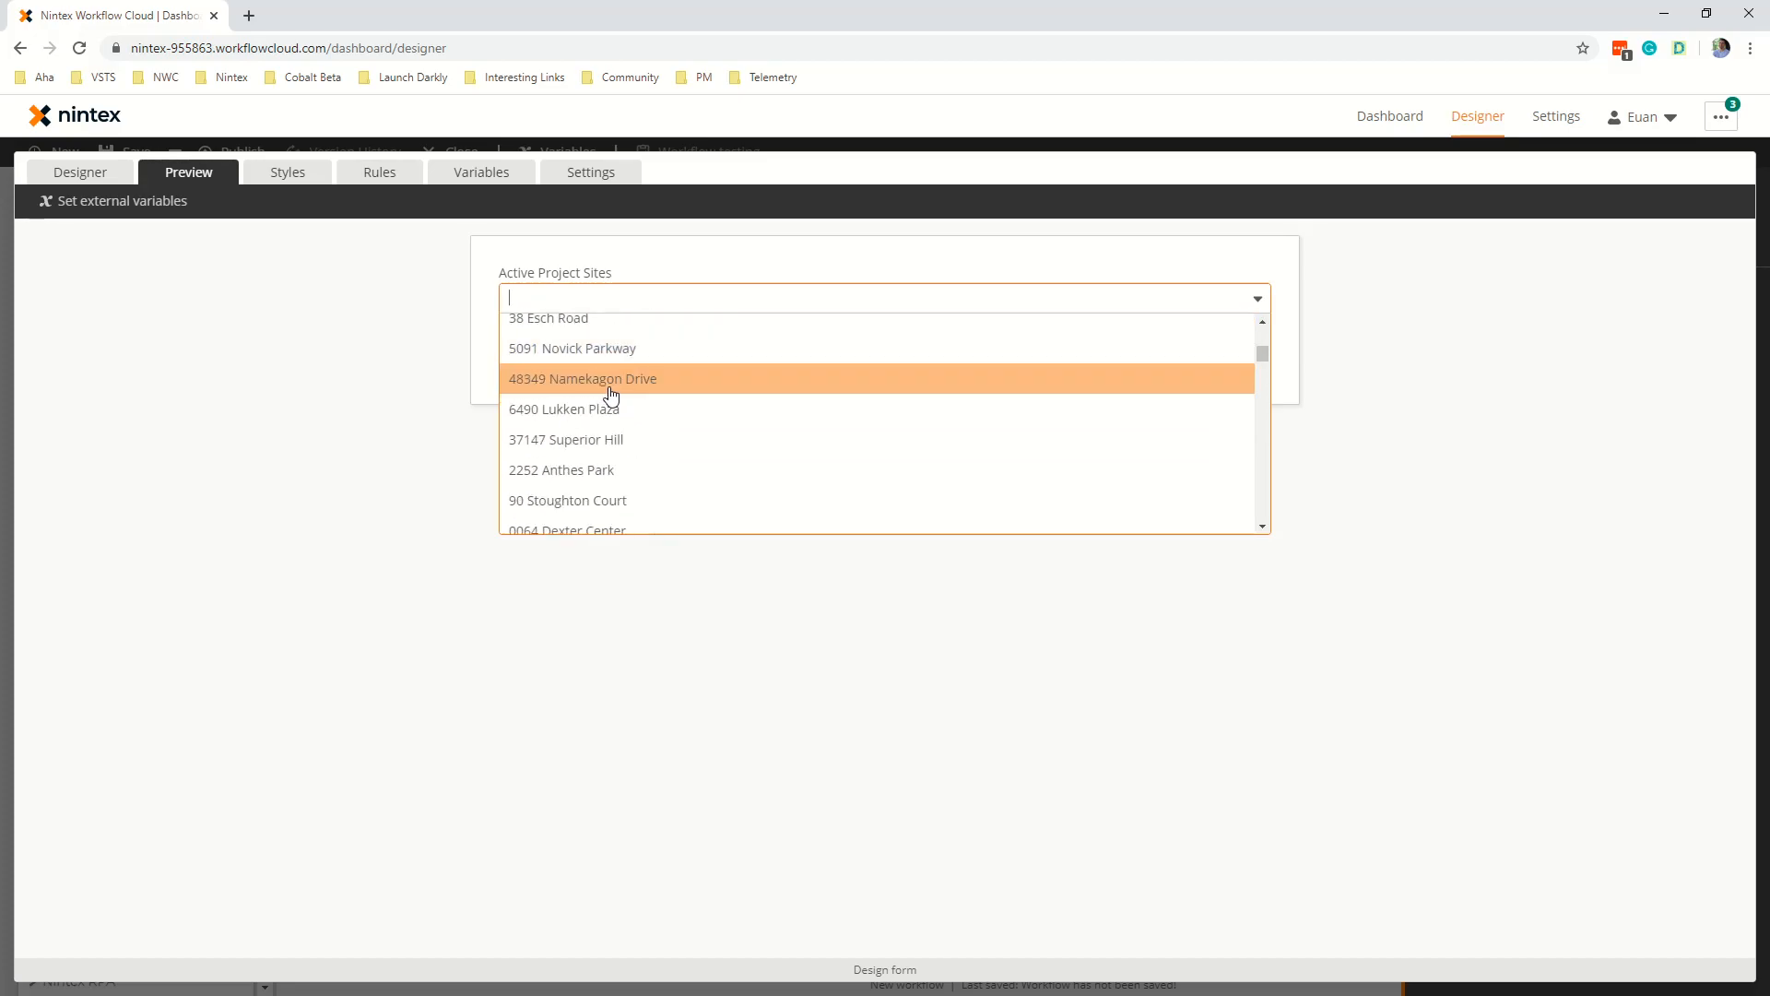
scroll(604, 399, down, 10)
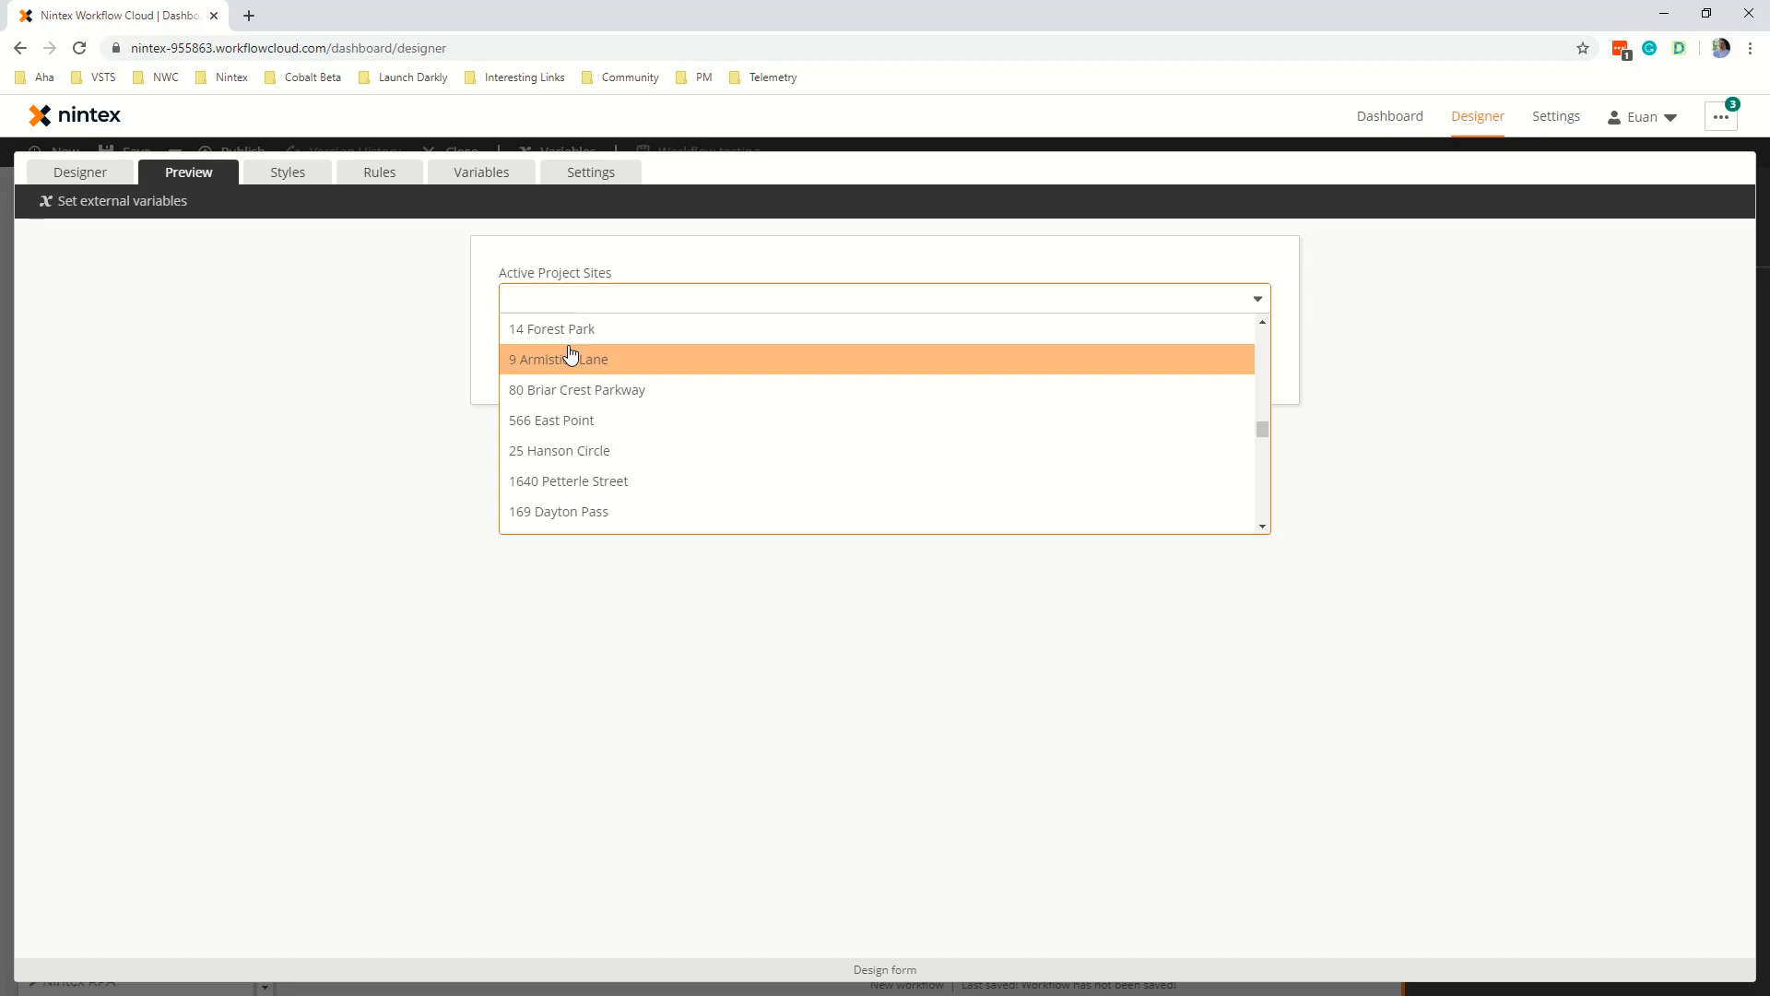
text(for)
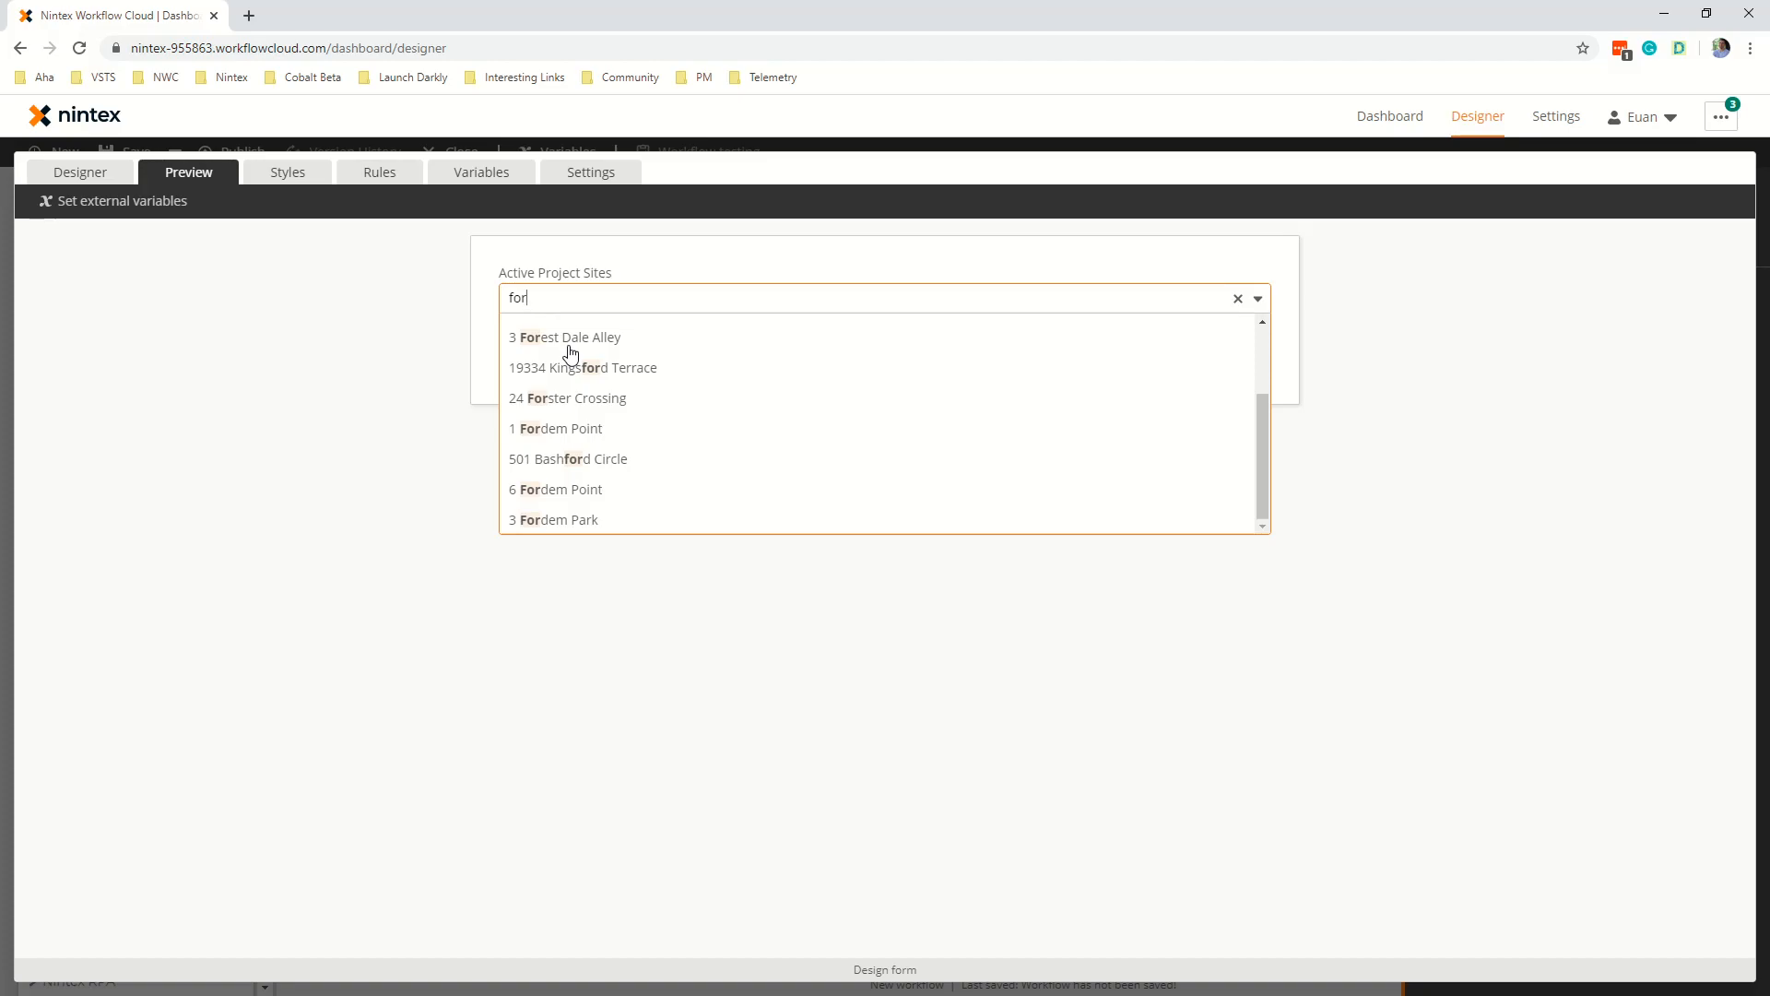
text(est)
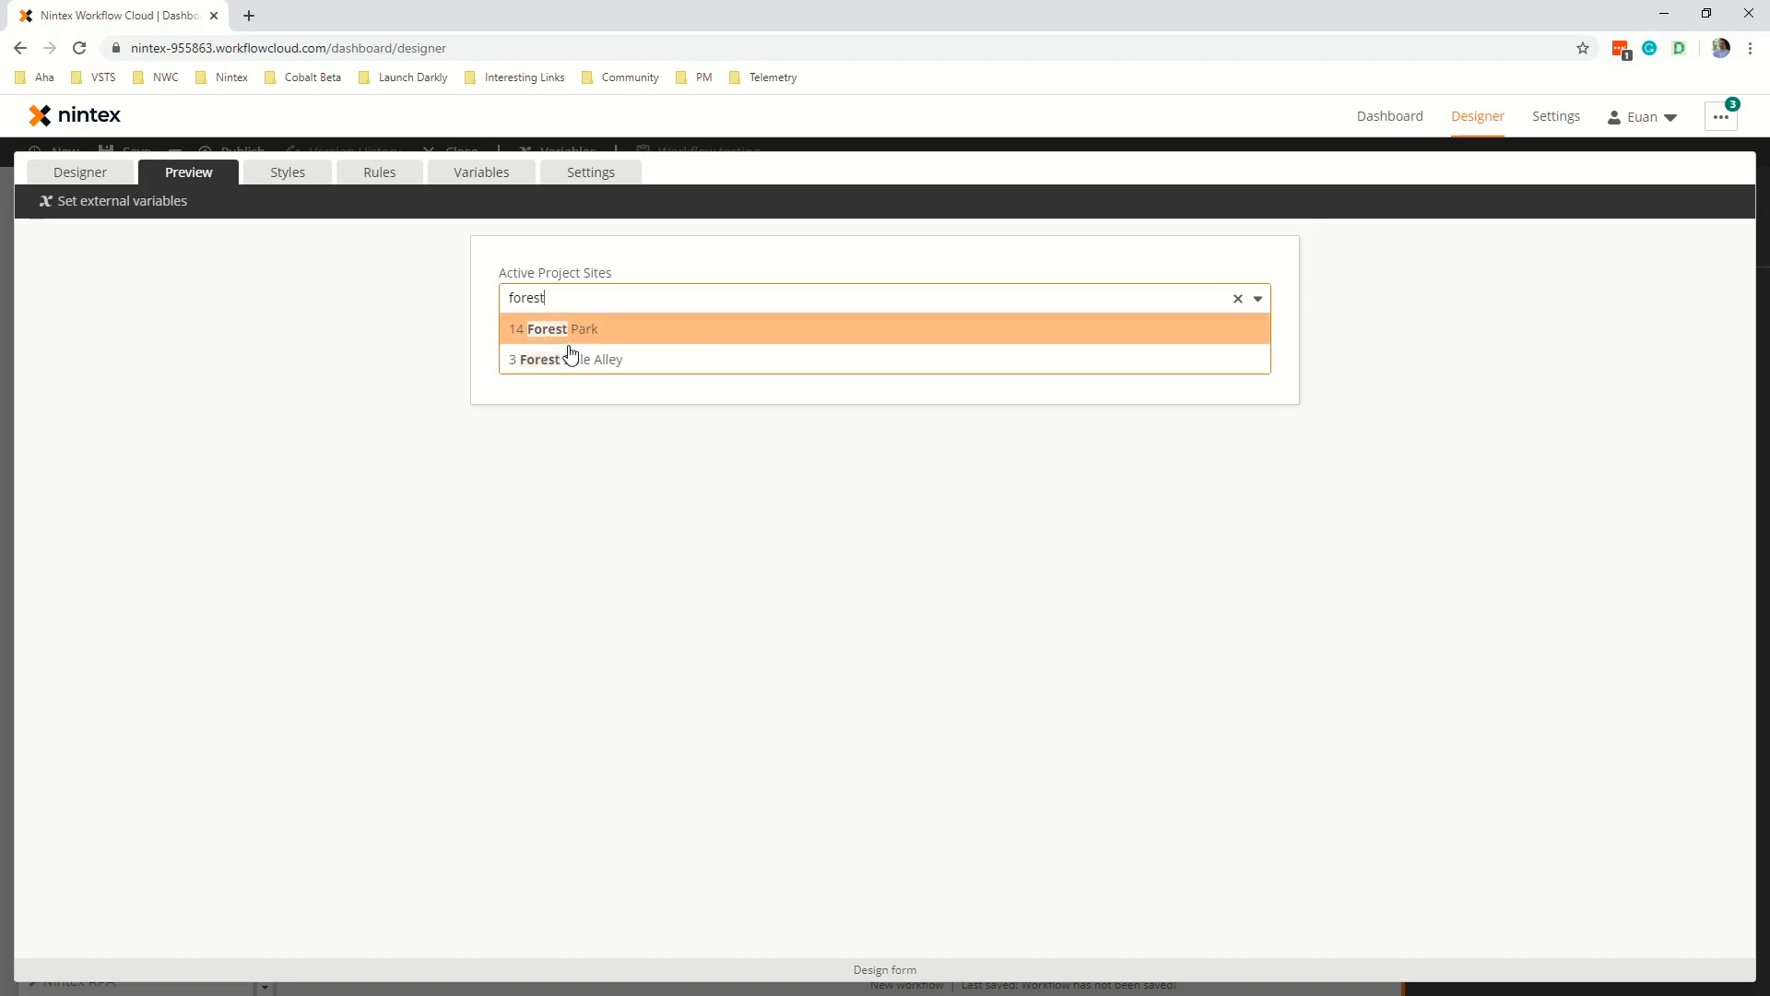
key(Return)
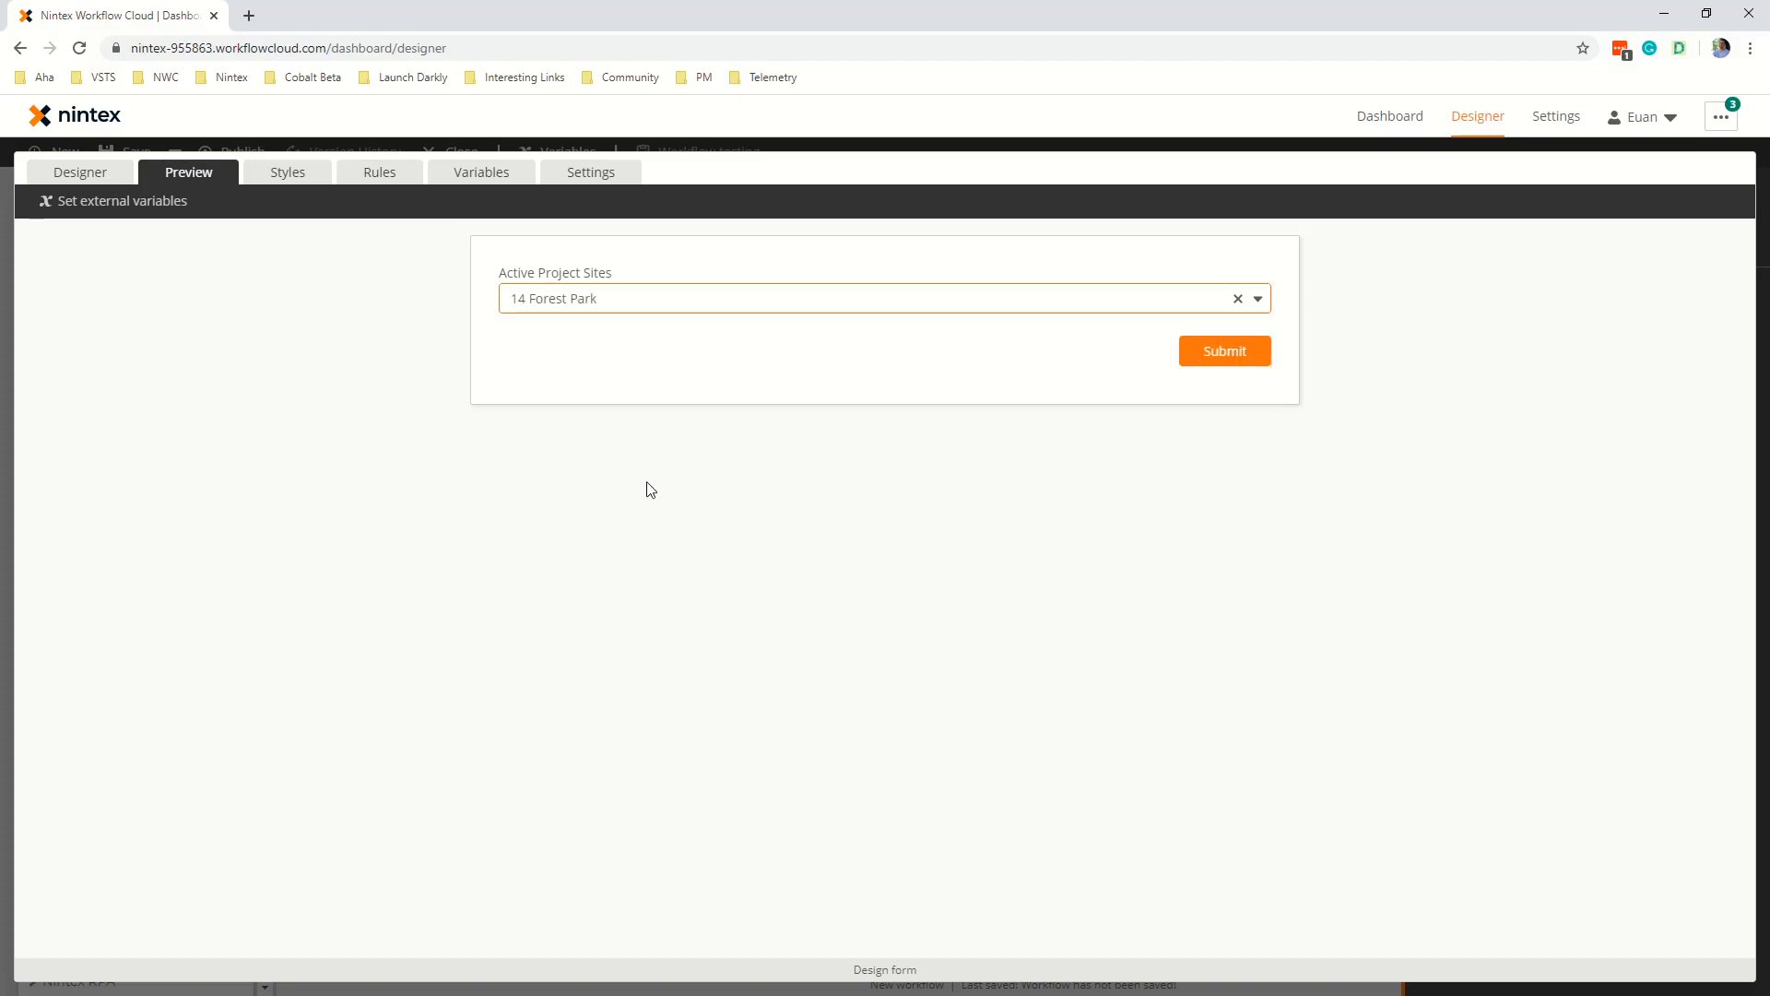
click(626, 375)
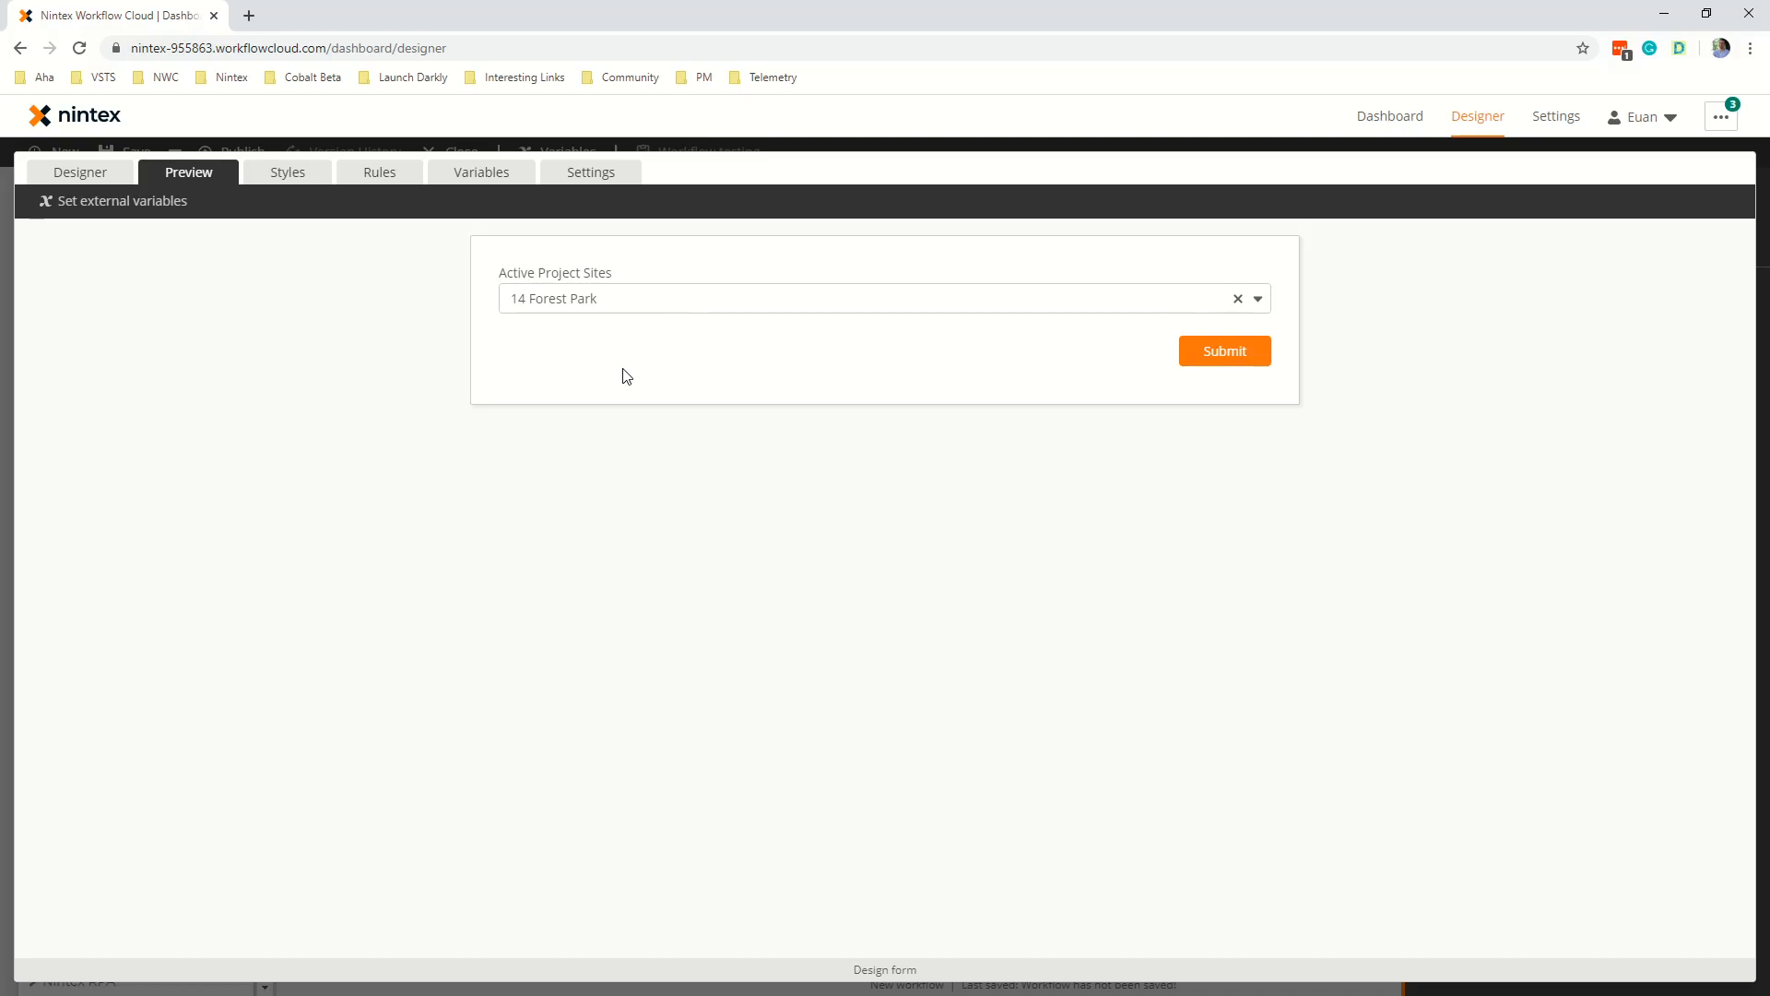
click(89, 177)
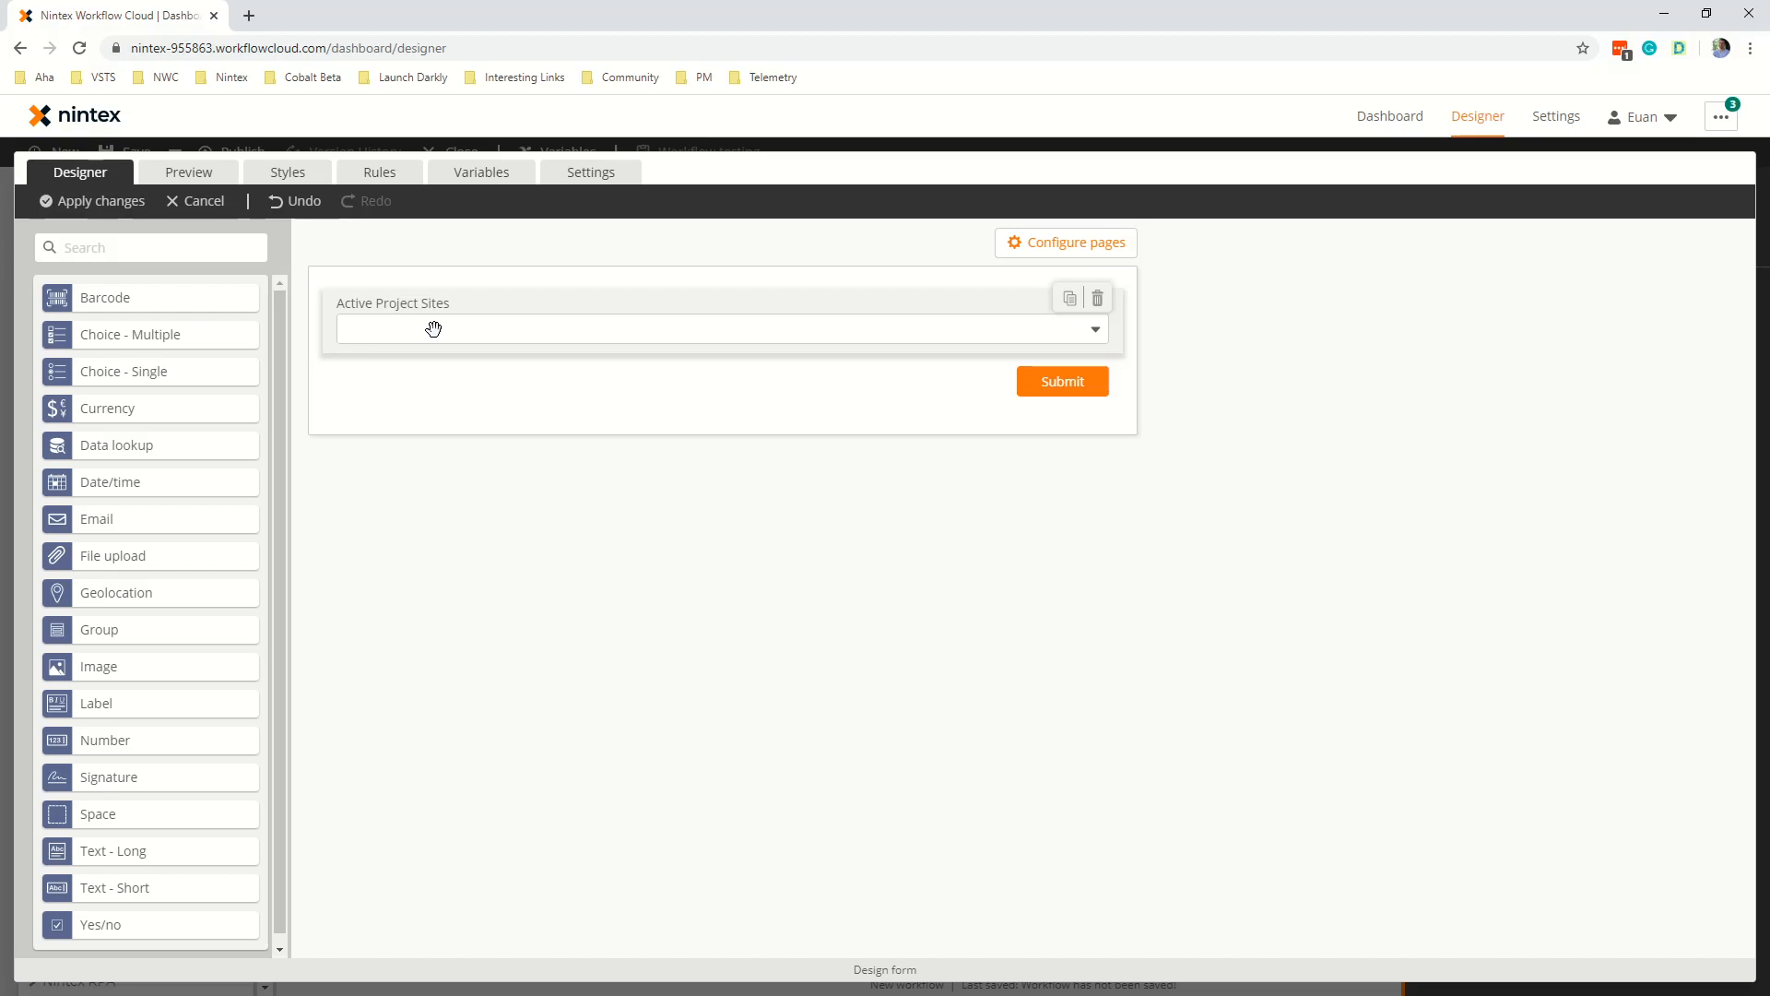
Apply the changes to the start form, close the variables overview and try to publish the workflow.
click(59, 201)
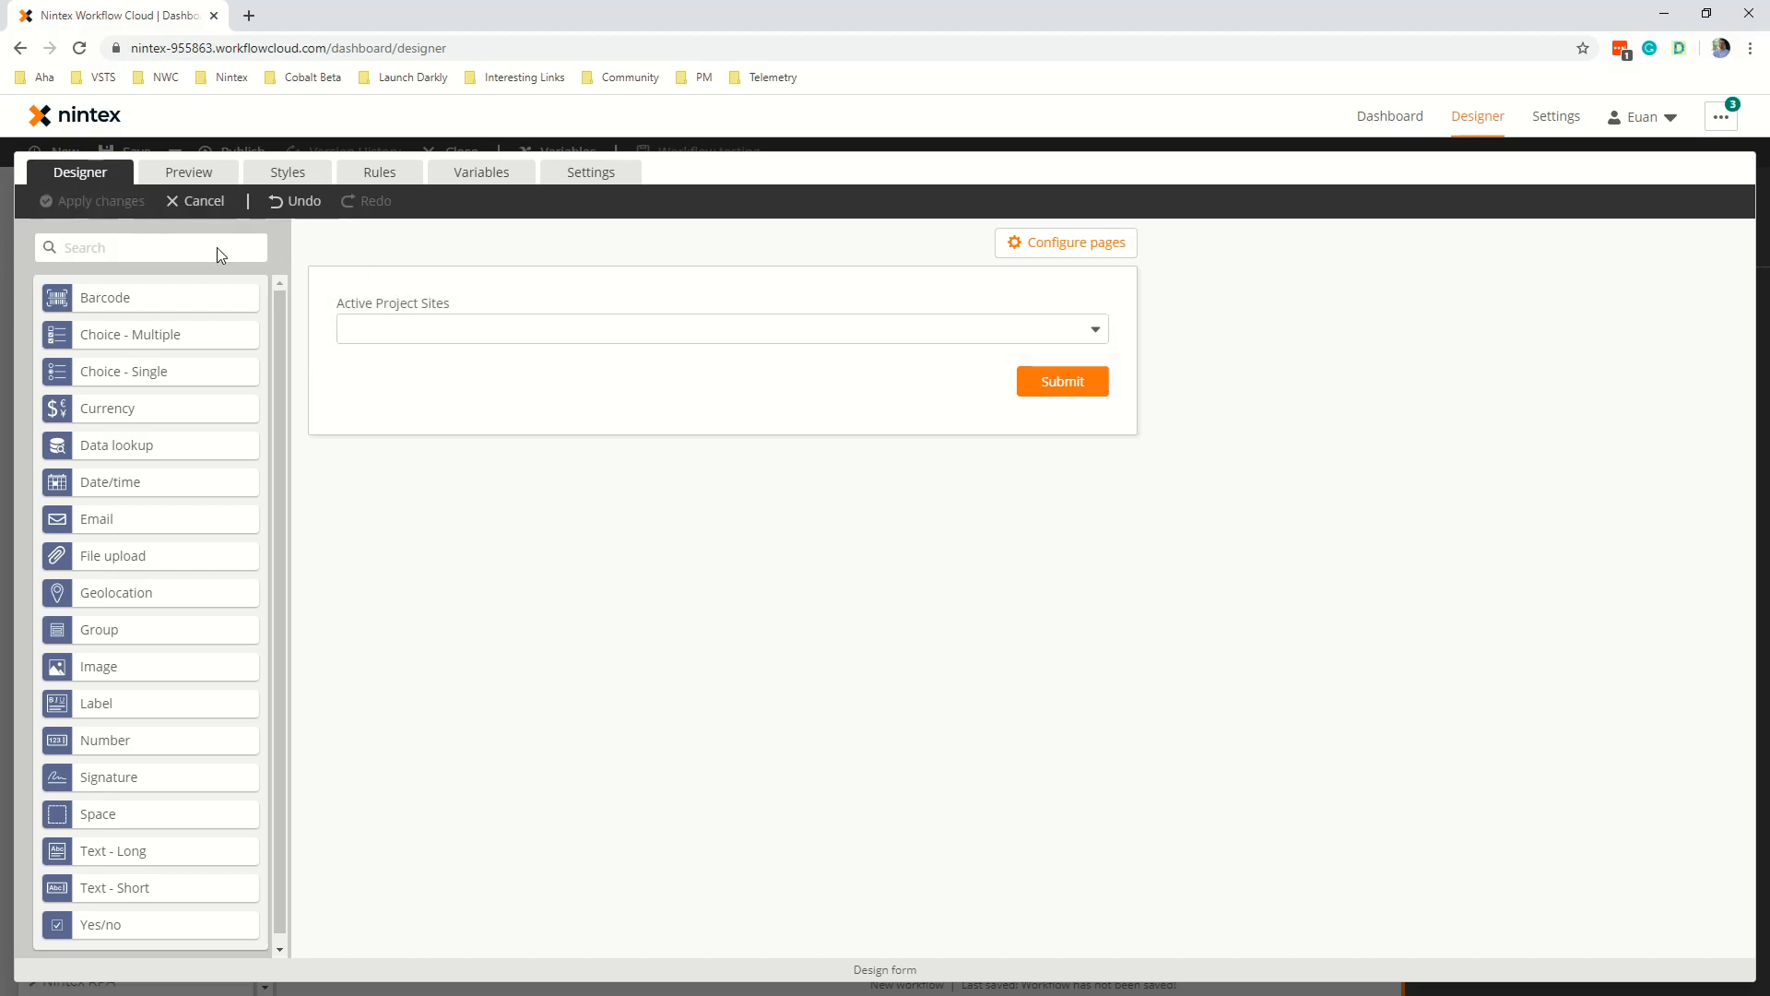
click(470, 322)
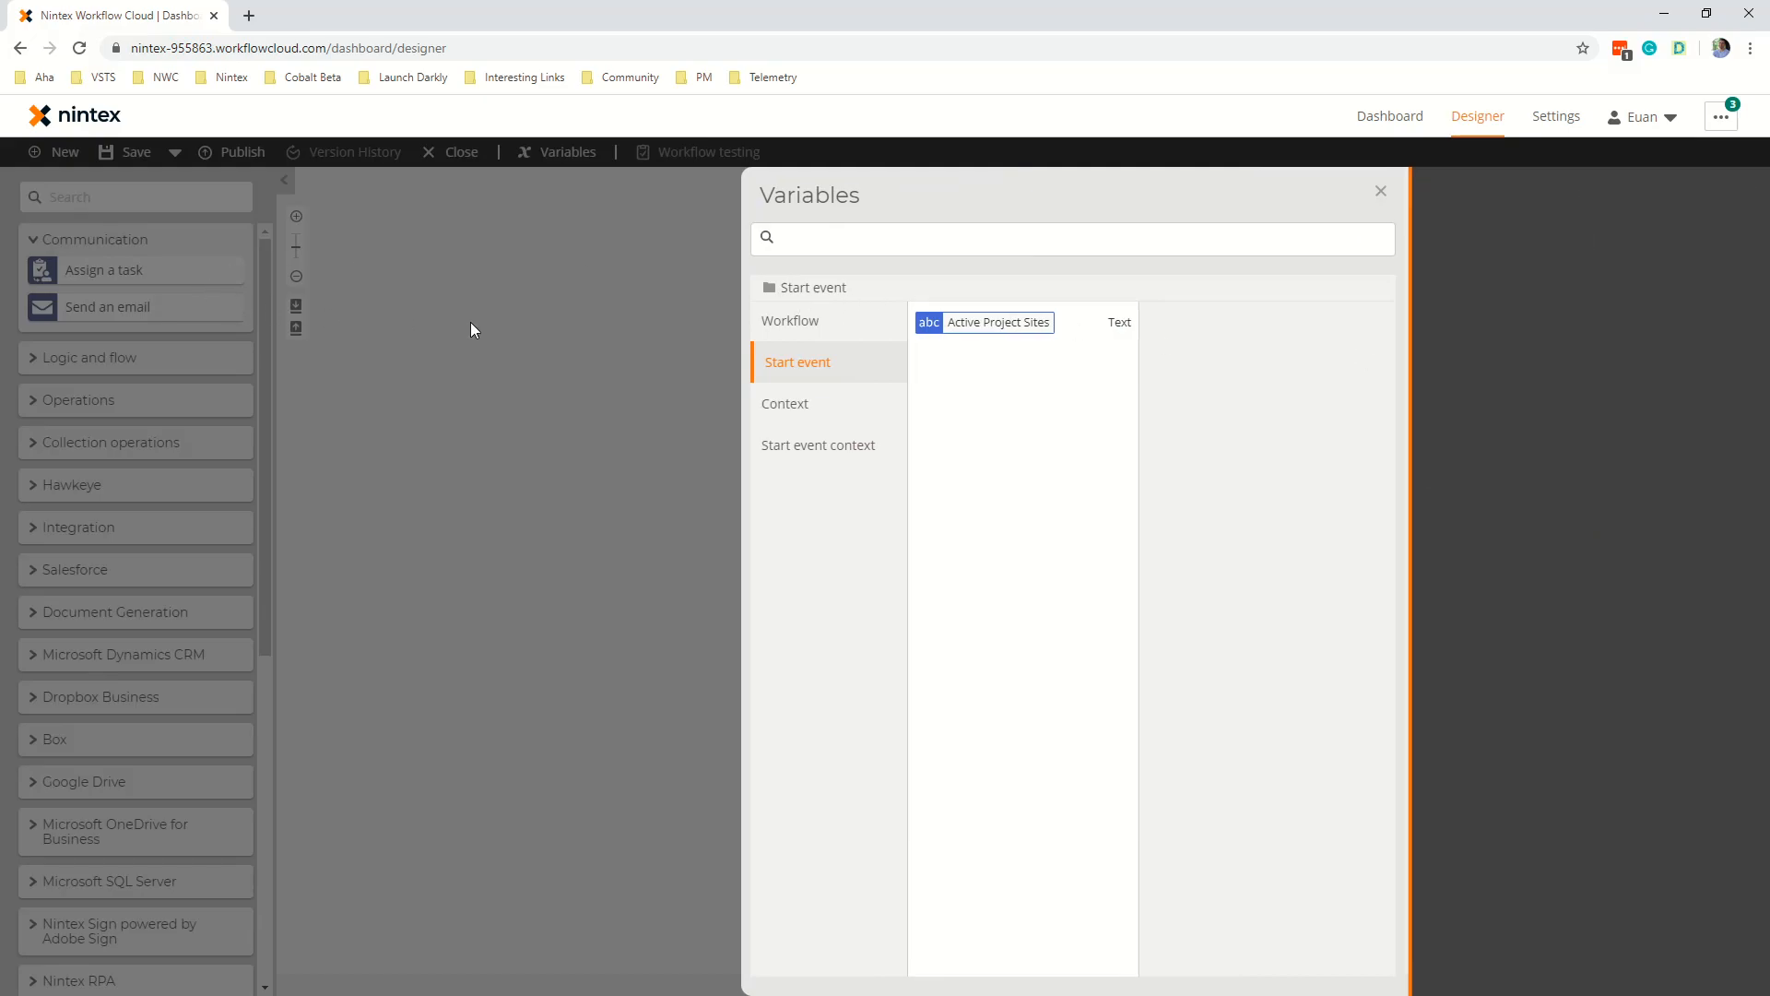
click(232, 151)
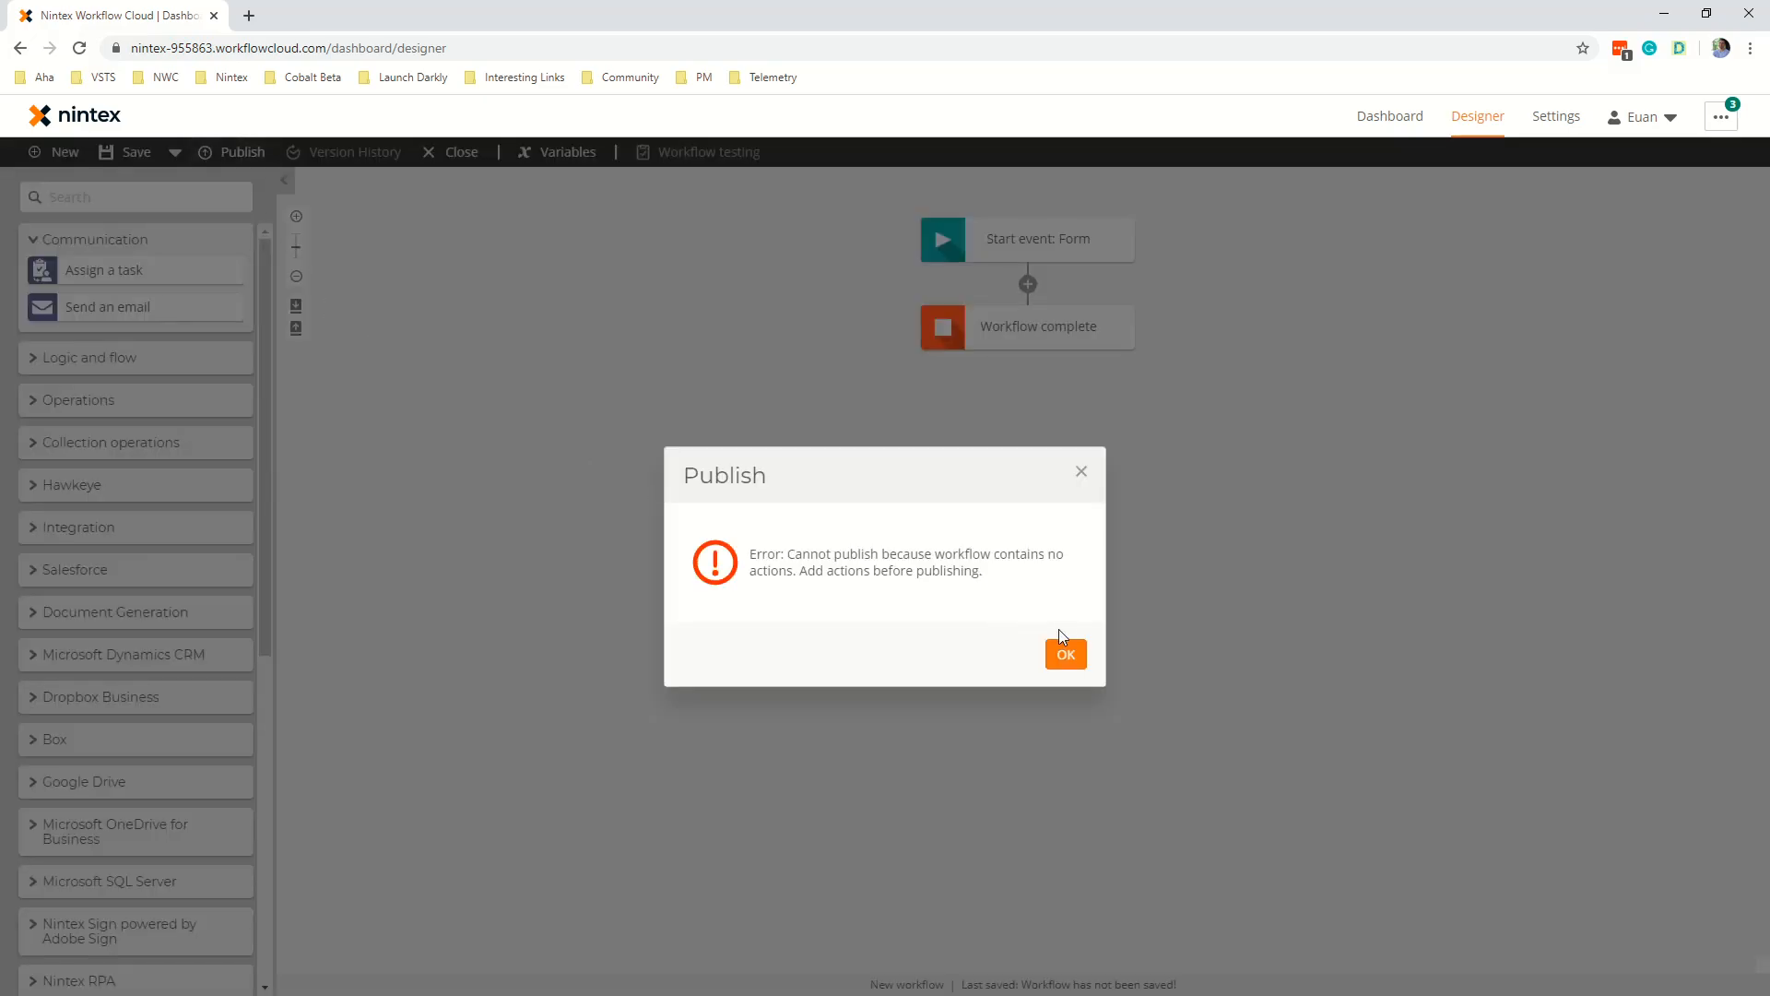
click(1062, 653)
Find the Action Set action with the search term "act" and add it between the start event and Workflow complete.
click(112, 192)
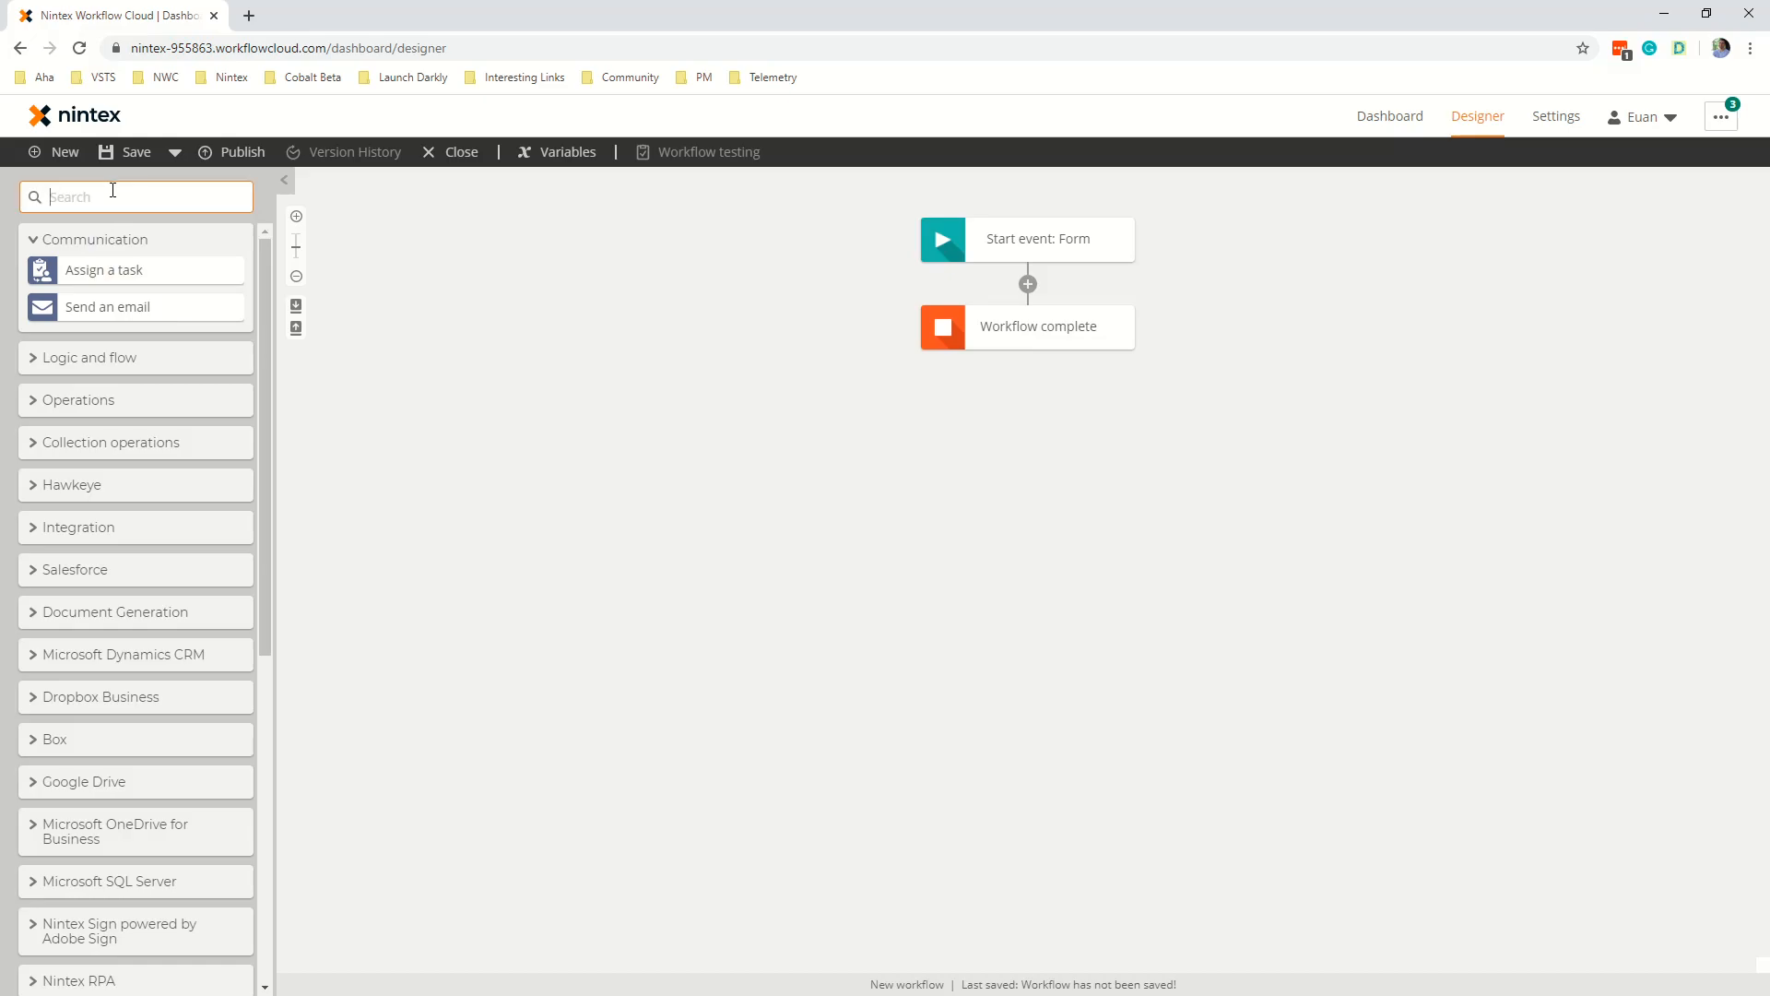
text(act)
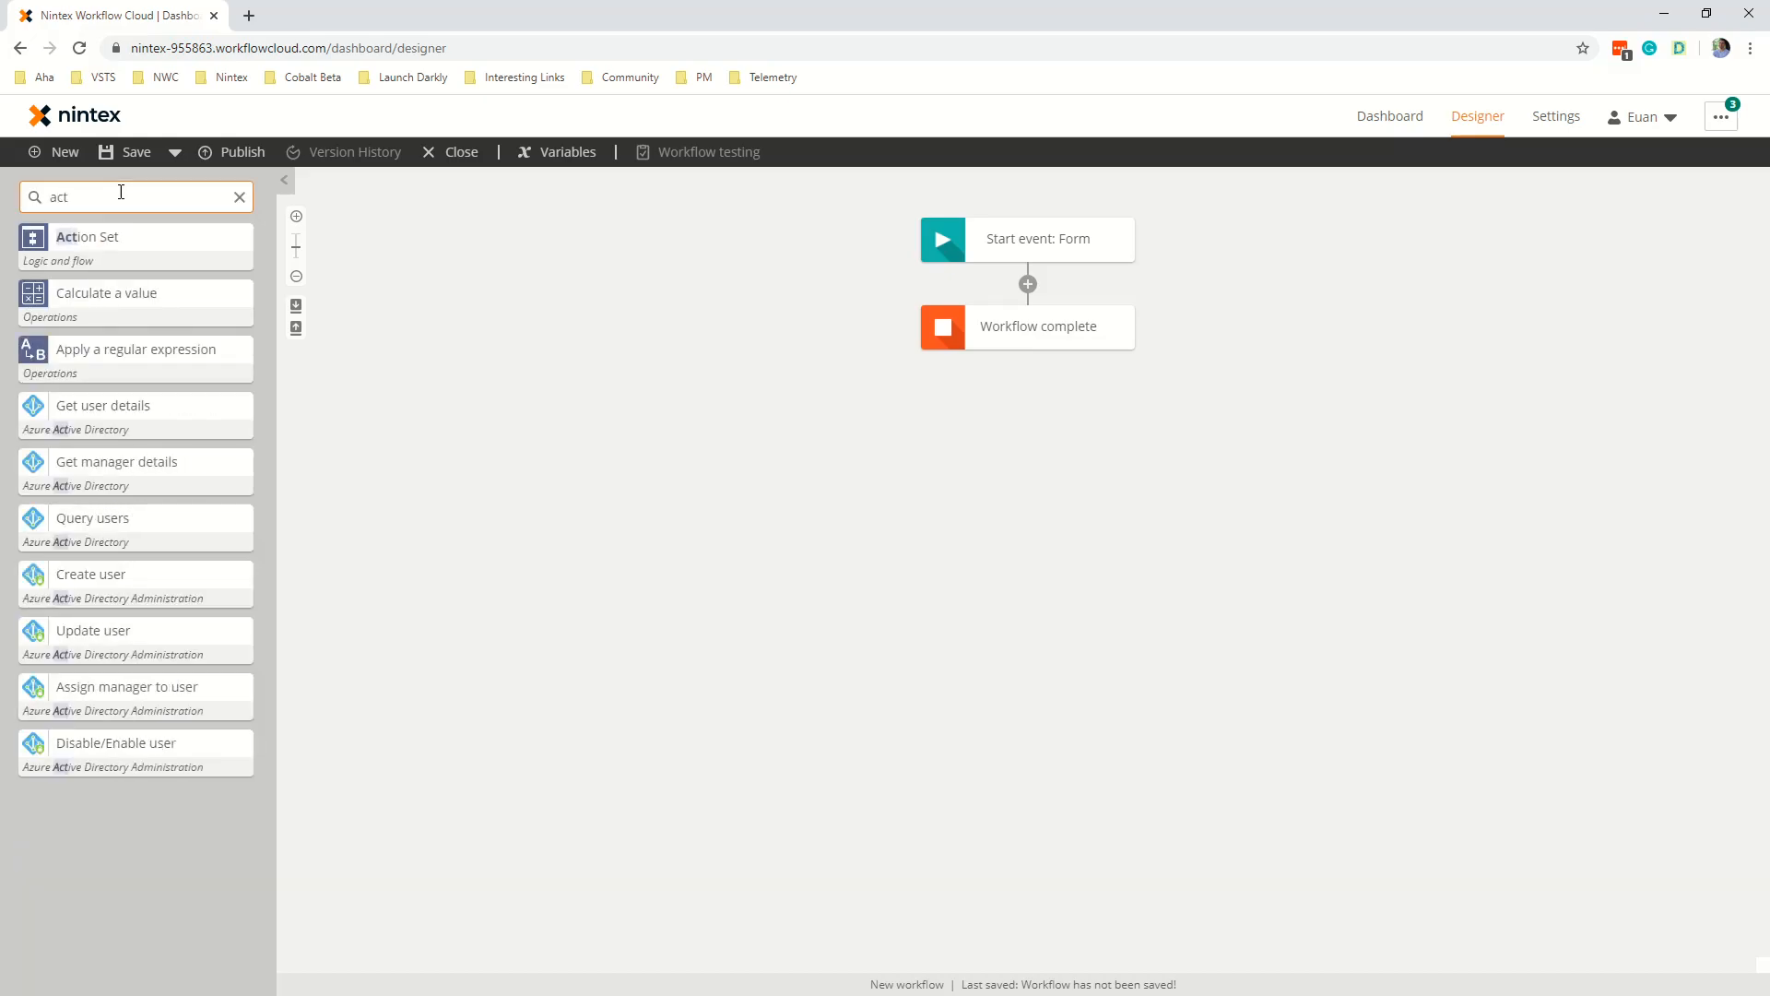
drag(138, 241, 1028, 284)
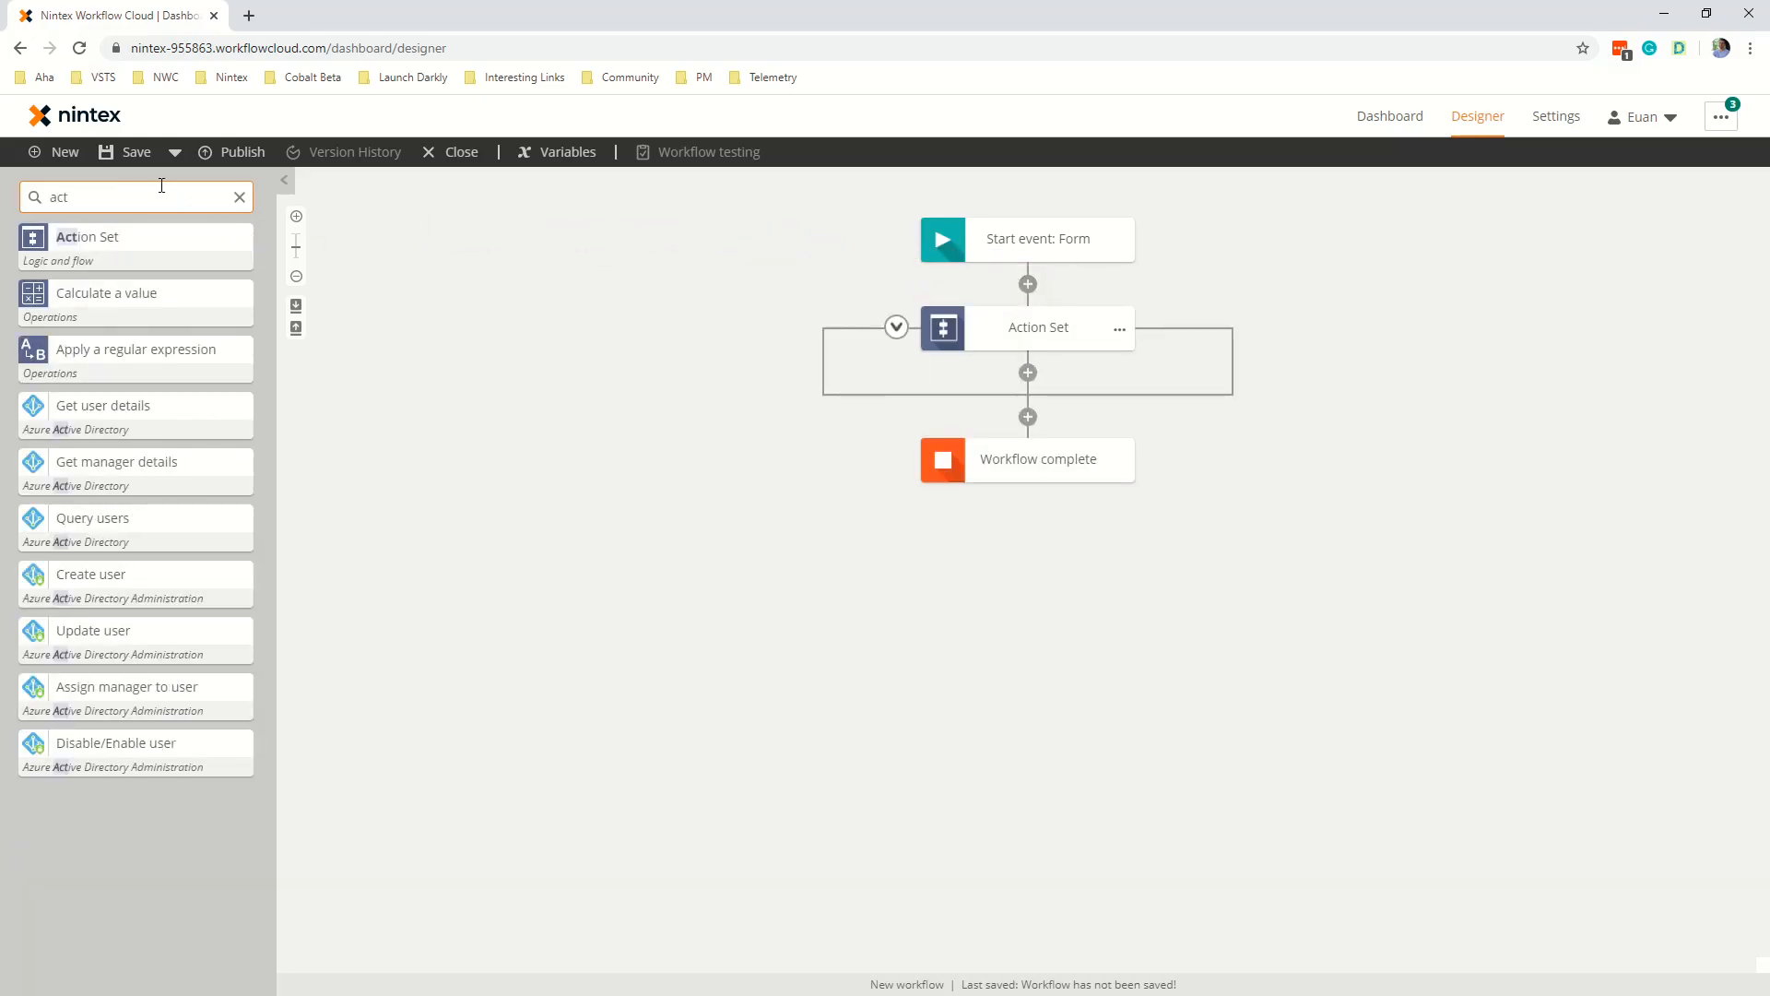
Publish the workflow under the name "Hazard report workflow", leaving its assigned use as Production.
click(255, 160)
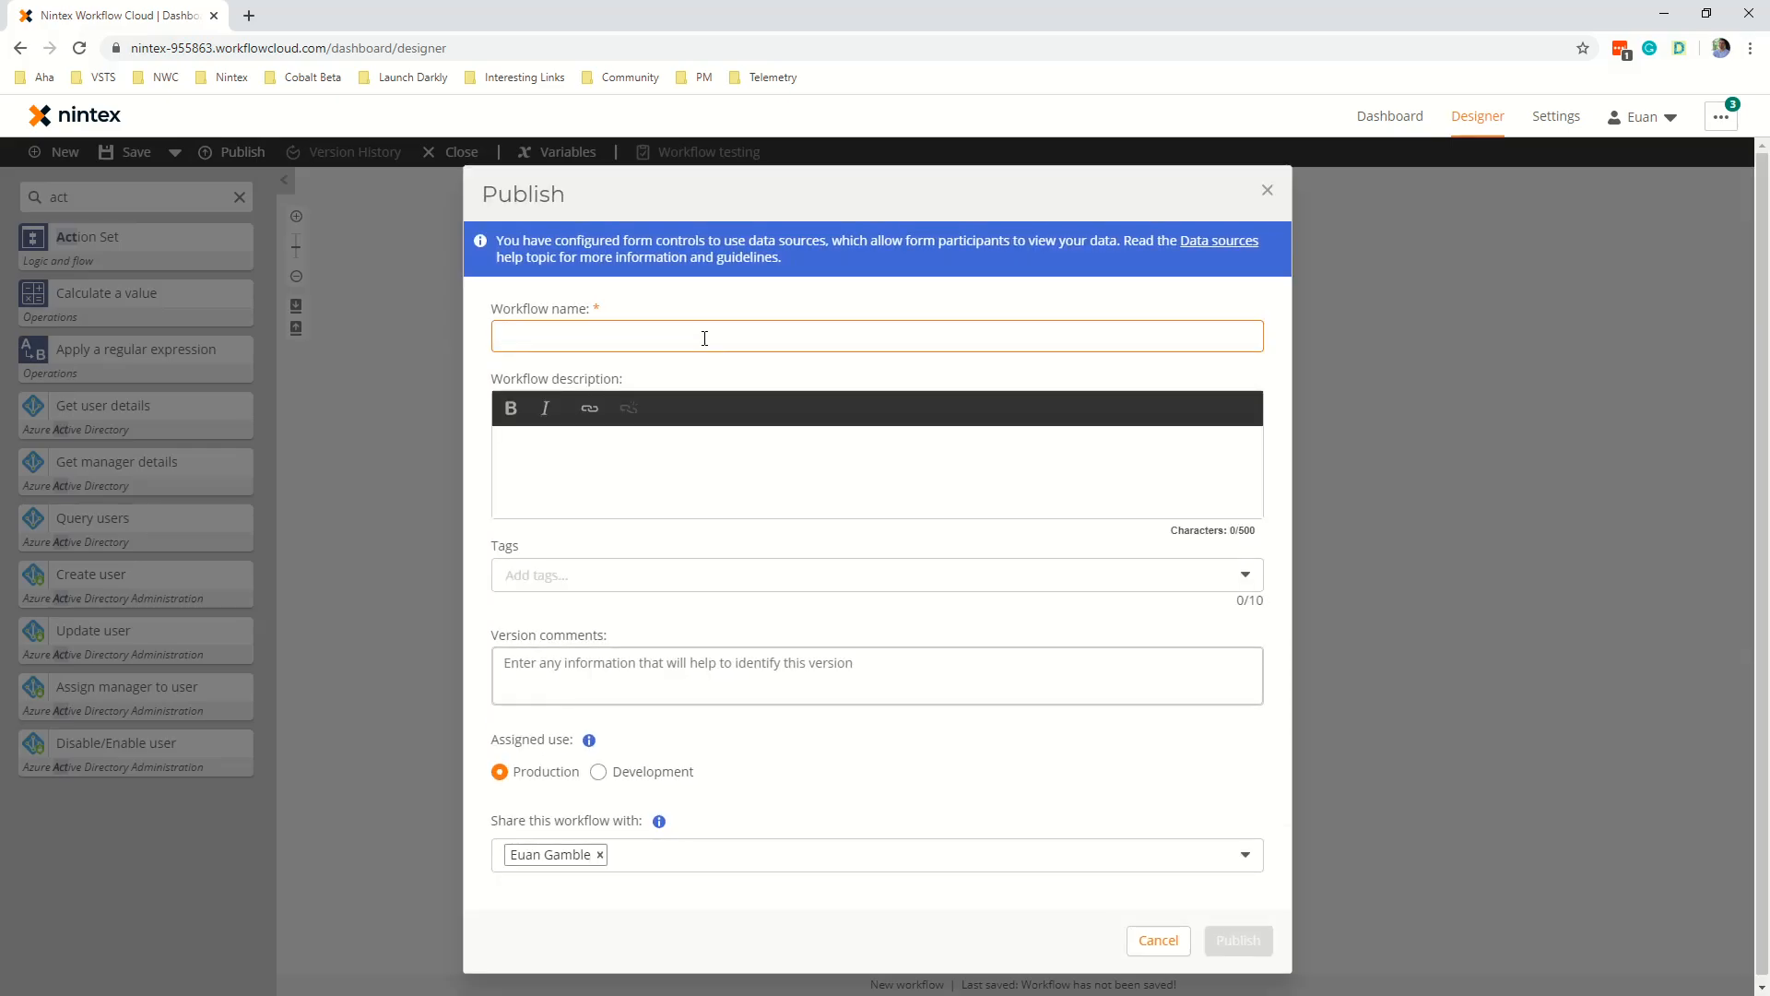
text(Tes)
key(BackSpace)
key(BackSpace)
key(BackSpace)
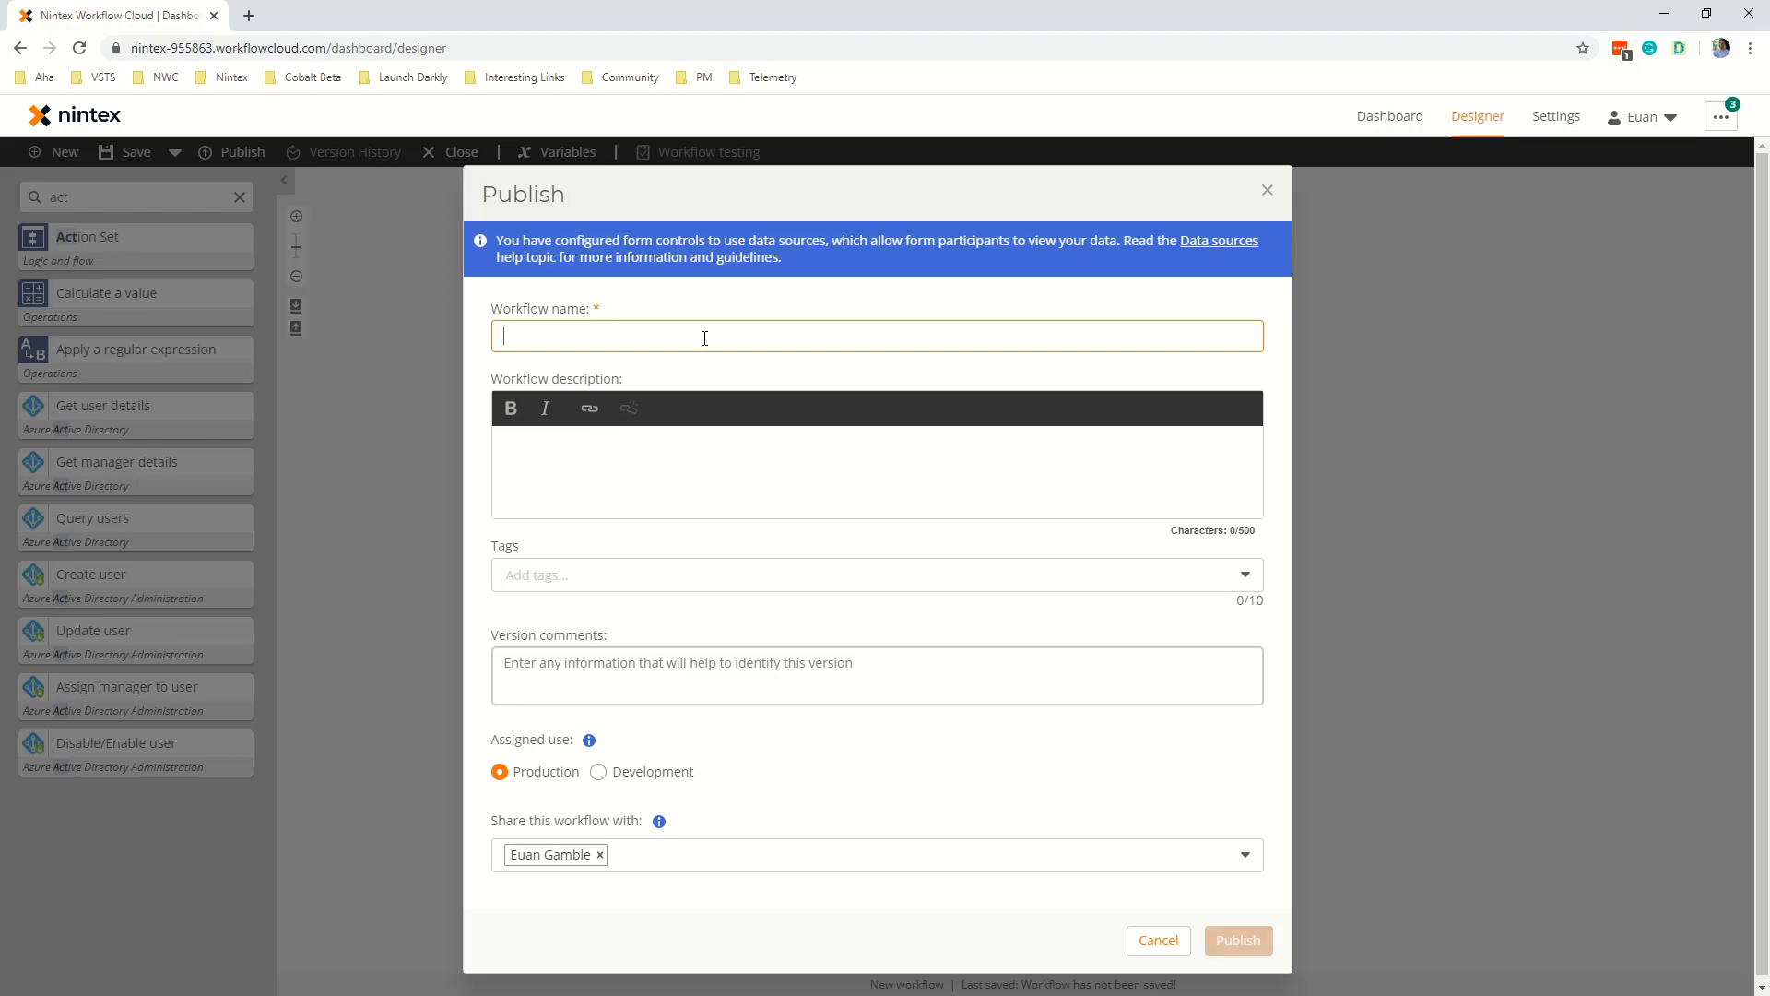
text(Active Projects)
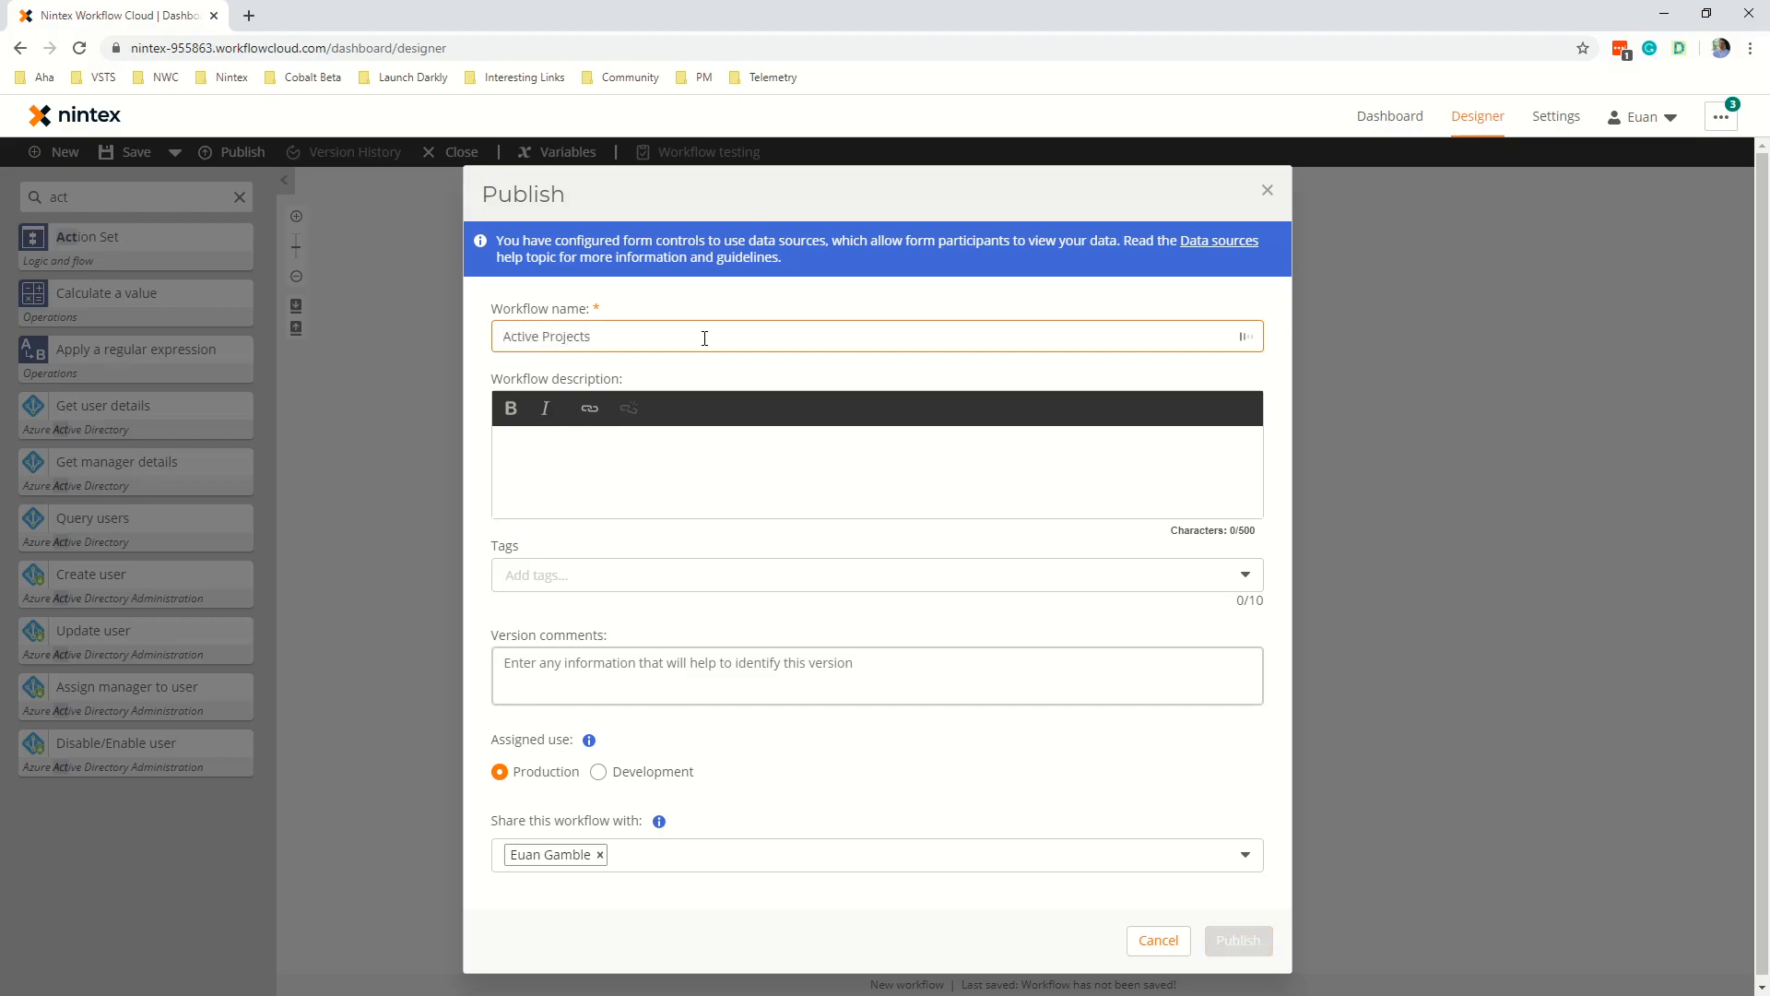
key(ctrl+a)
text(Hazard rtepo)
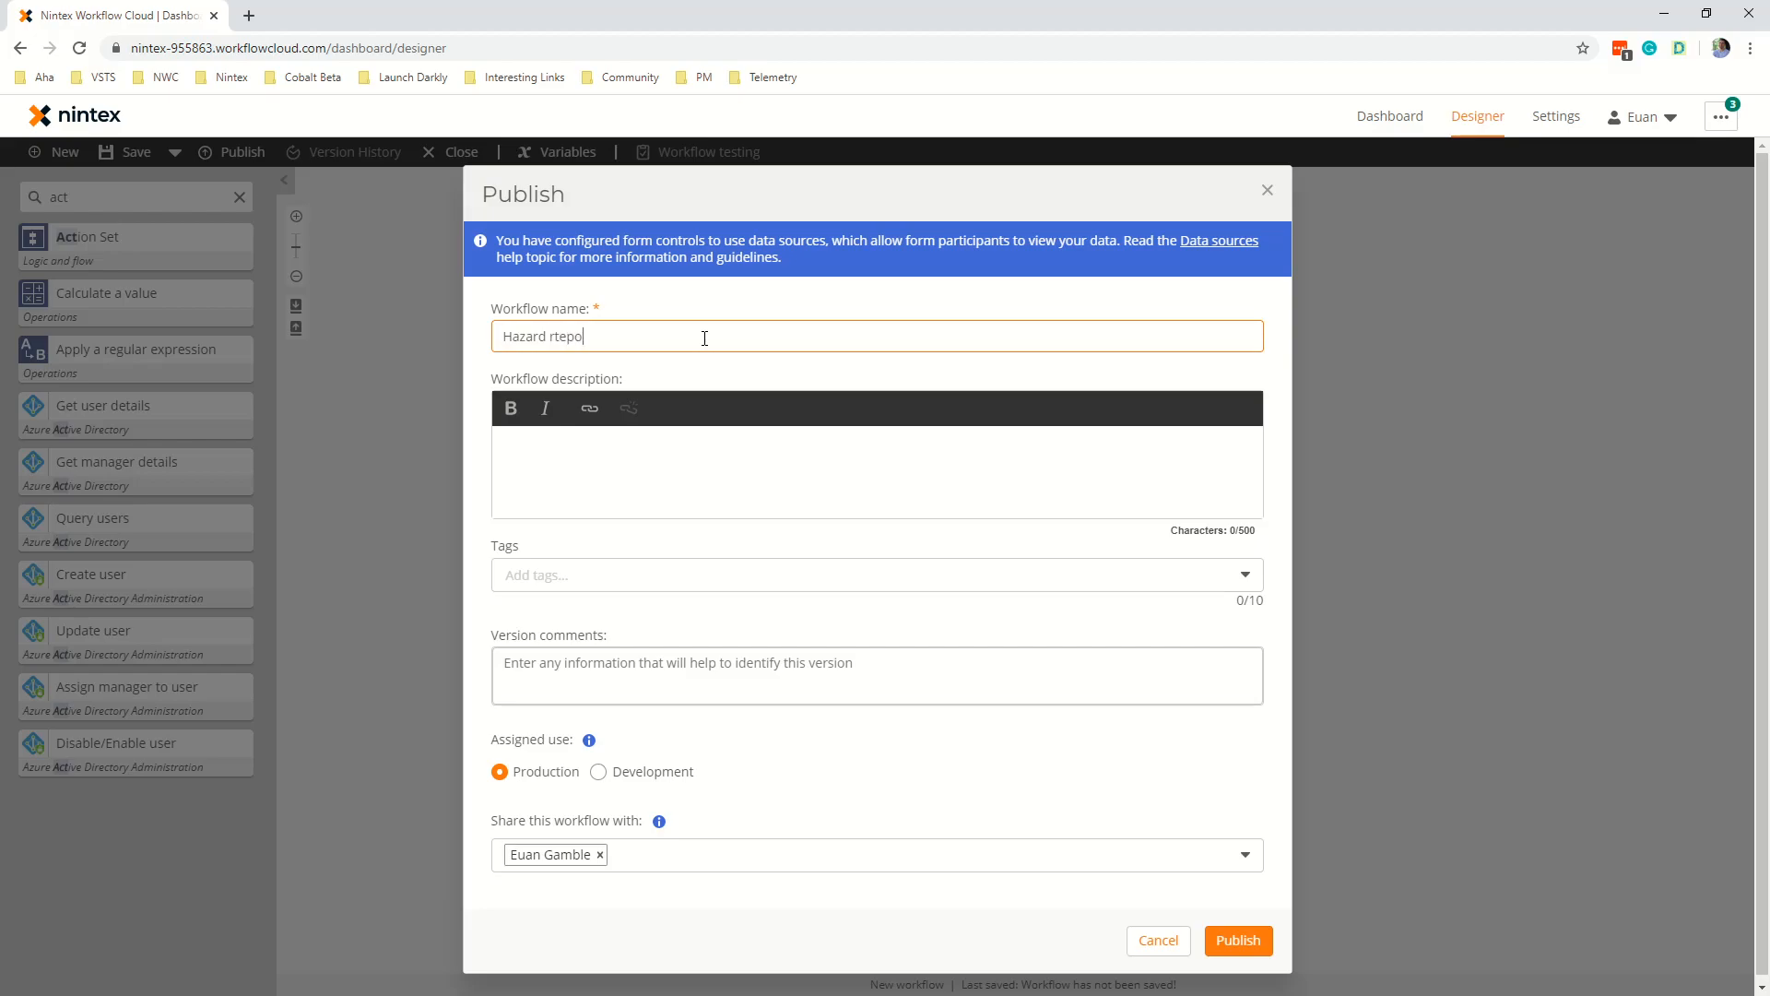
key(BackSpace)
key(BackSpace)
key(BackSpace)
key(BackSpace)
text(eport workflow)
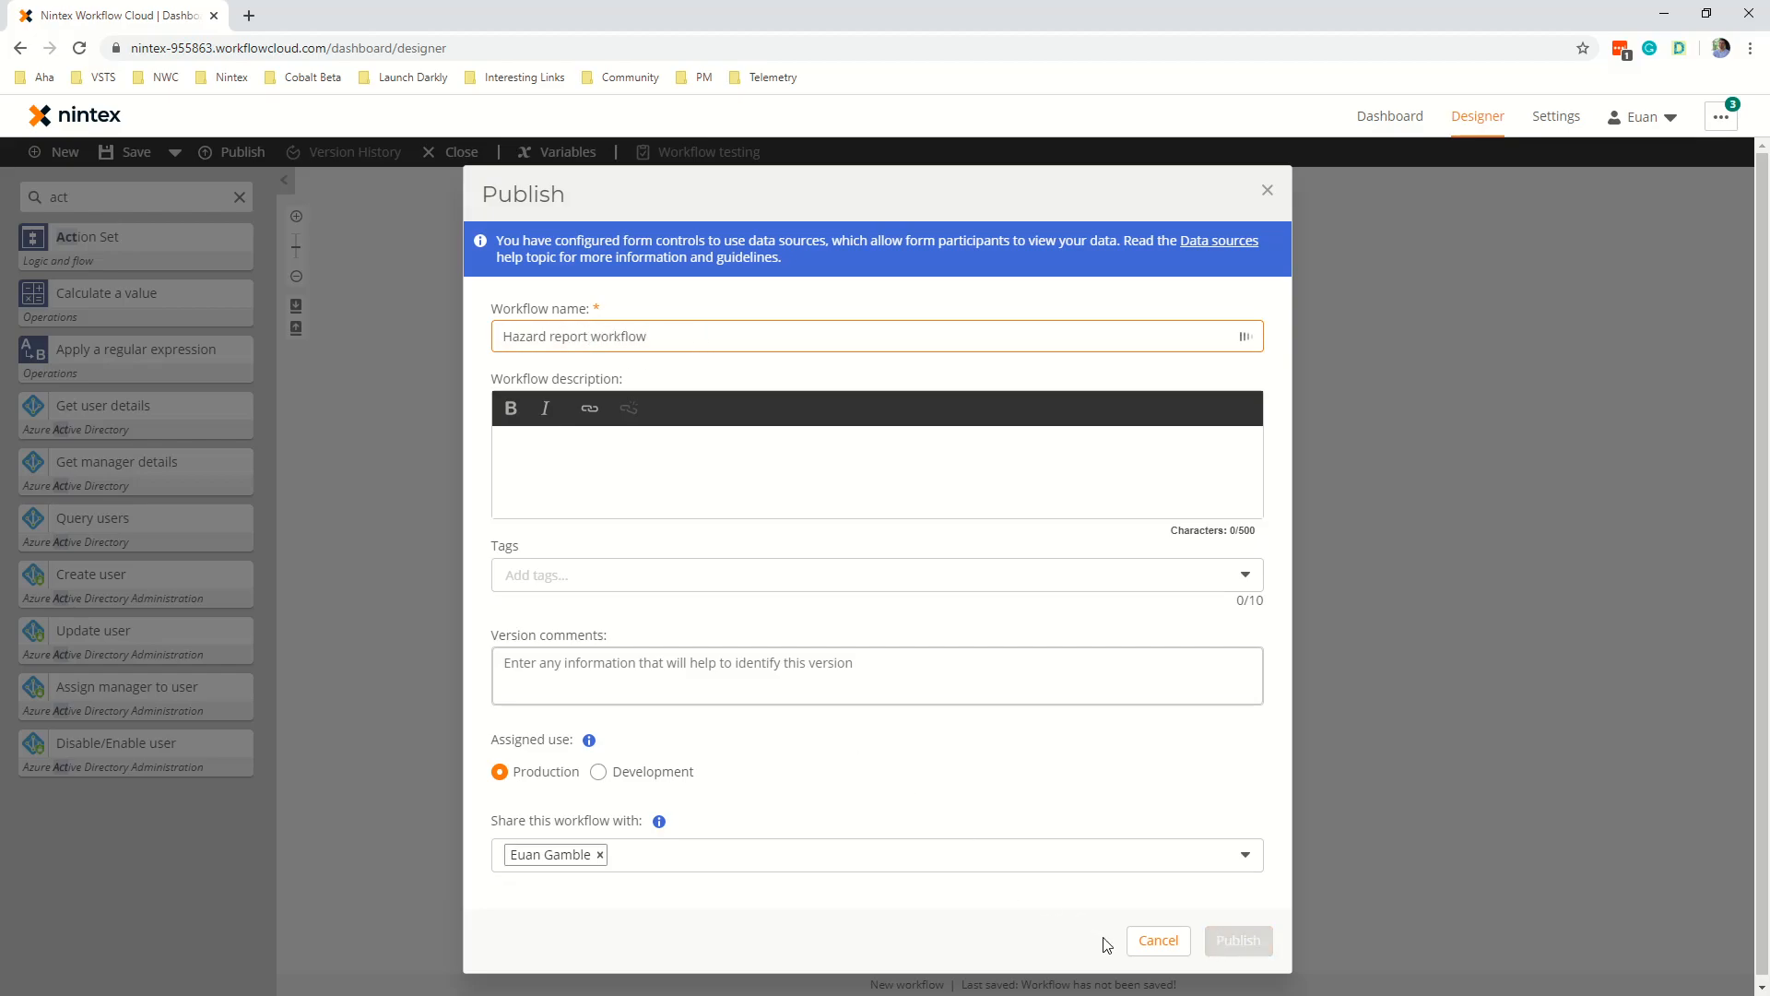
click(1237, 940)
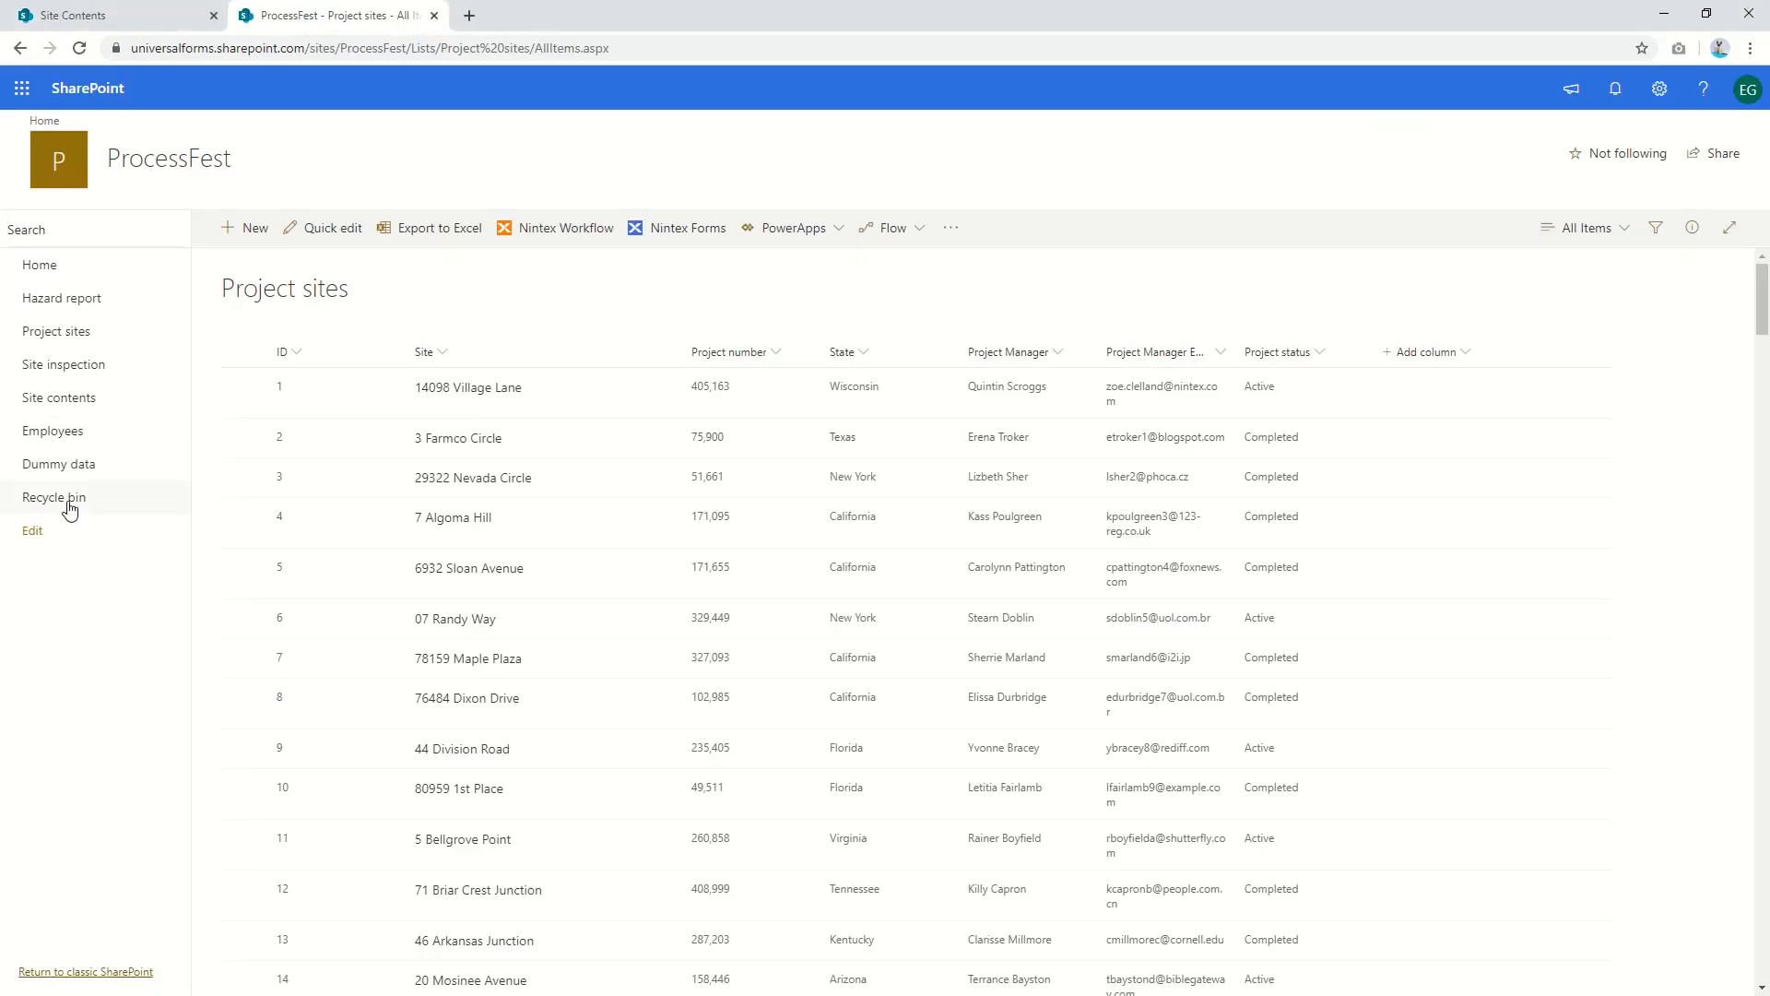
In SharePoint, open the States list from the ProcessFest site contents.
click(69, 400)
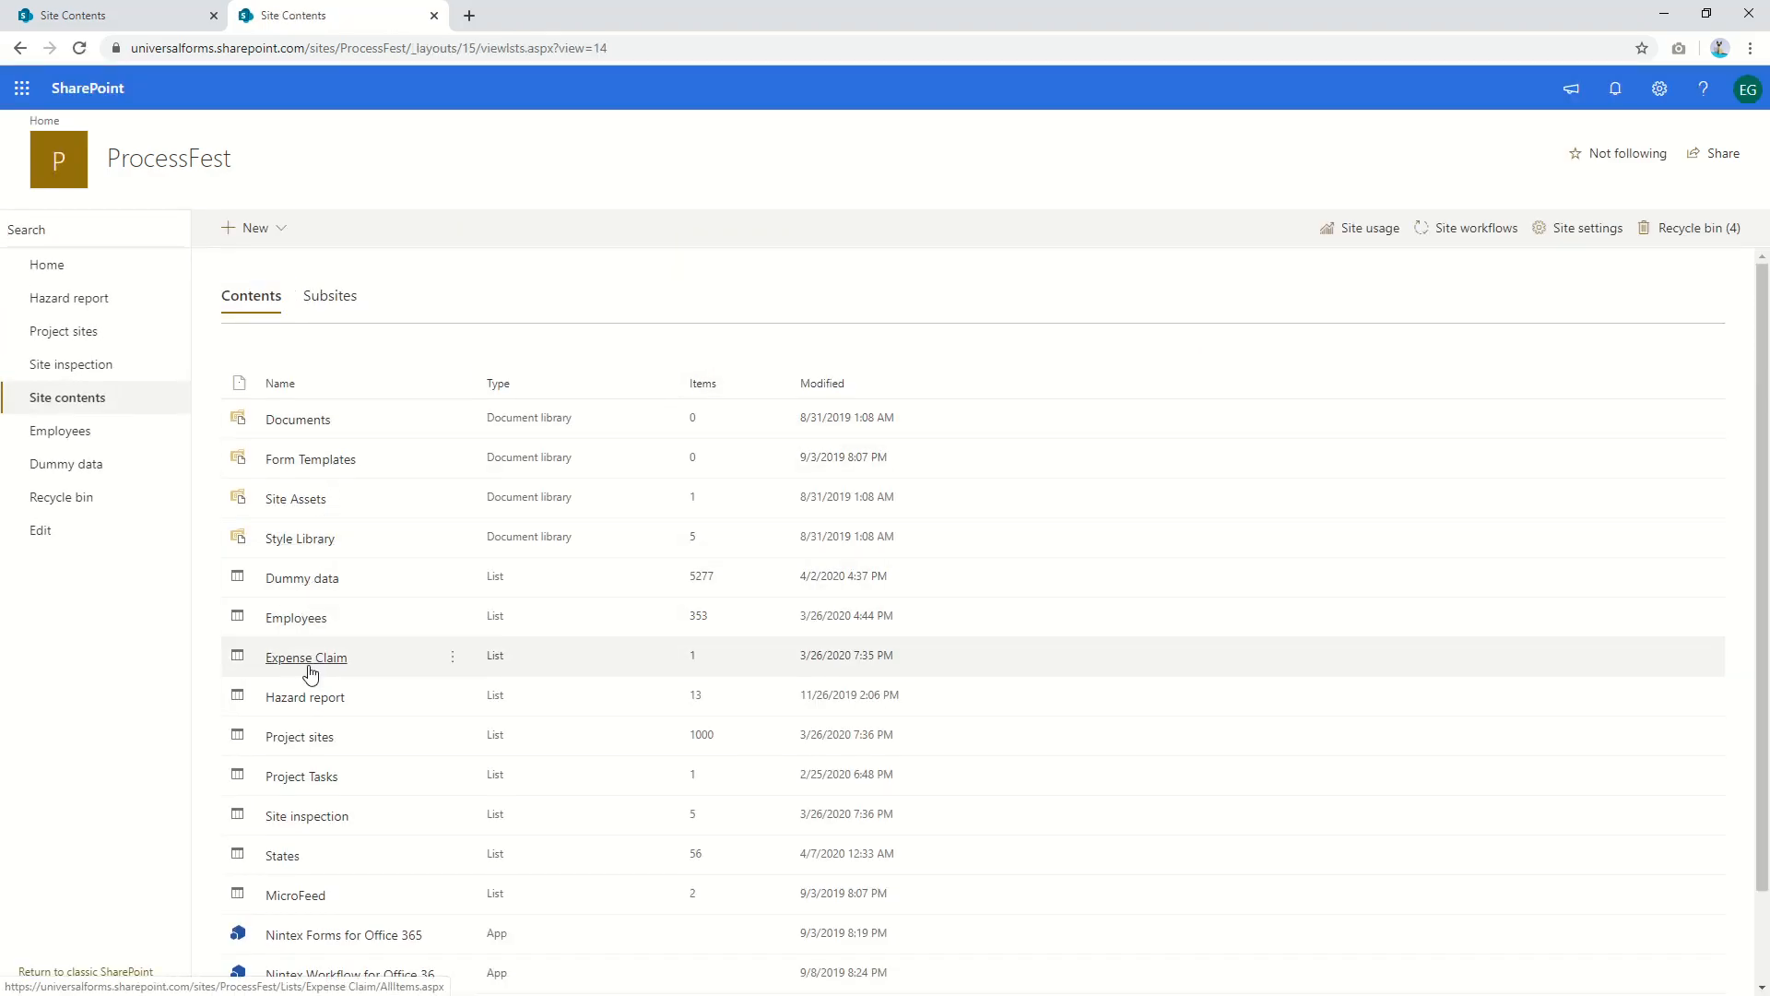
click(286, 858)
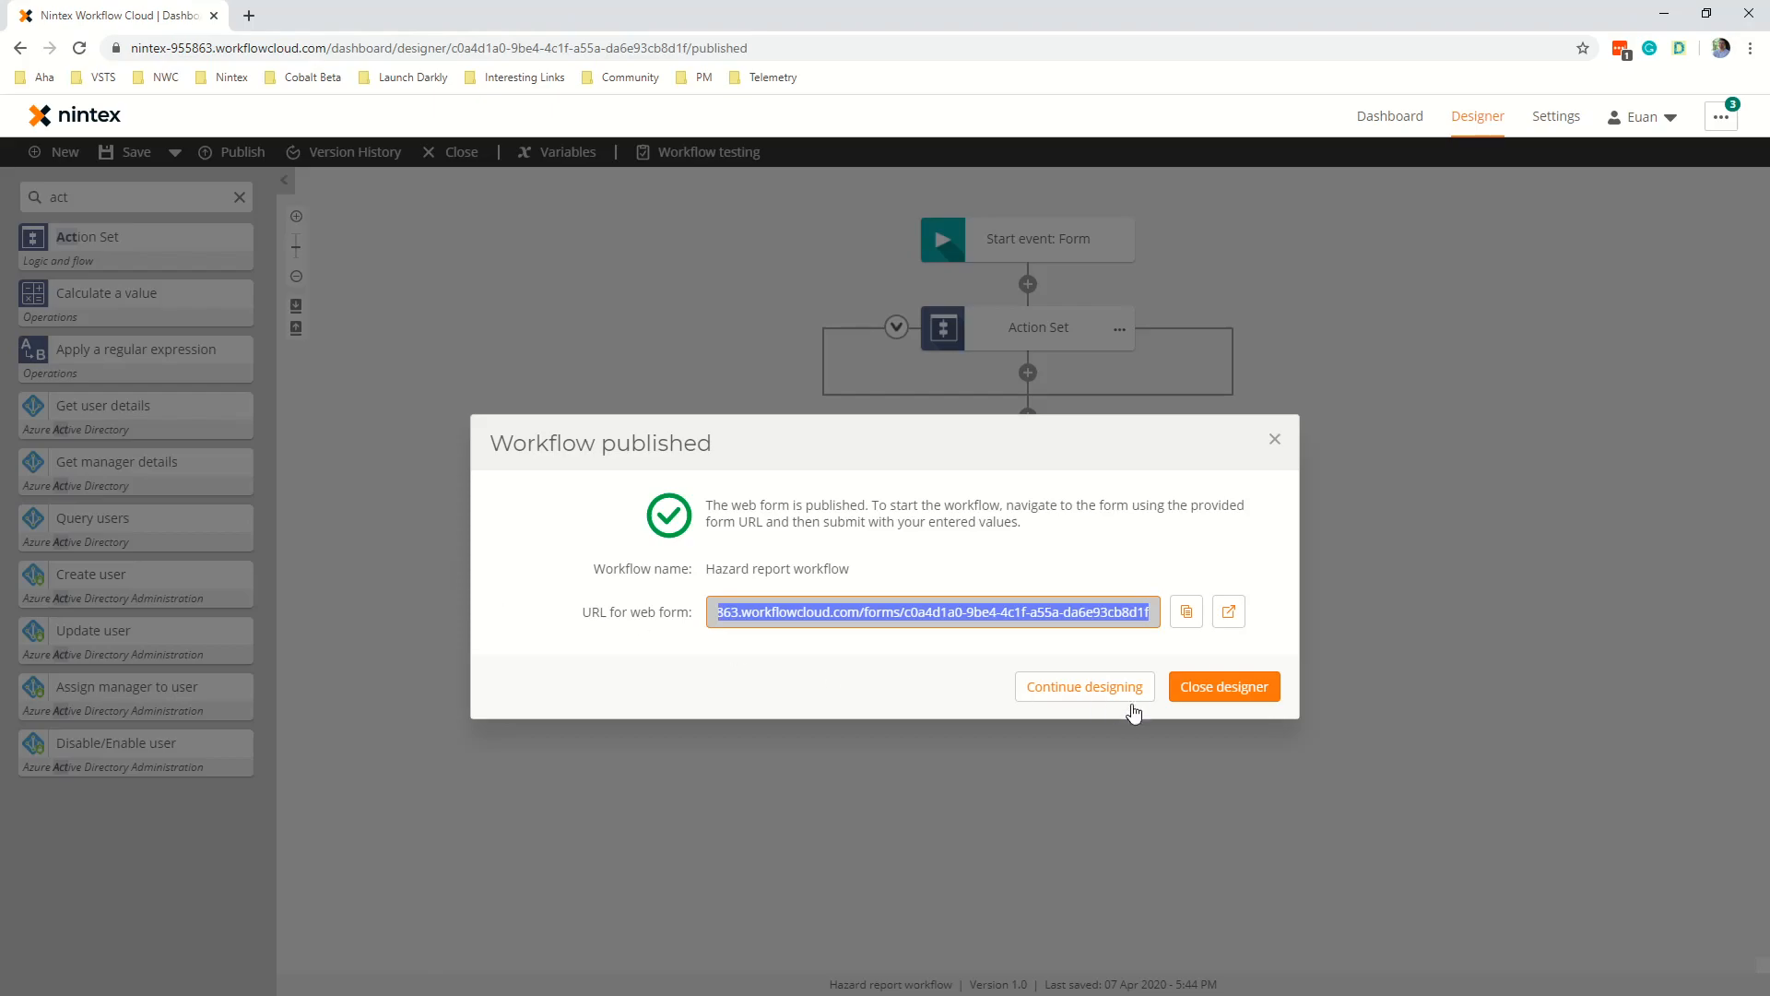
Close the workflow designer and begin a new data source named "States" with the description "List of States from Office365".
click(1184, 696)
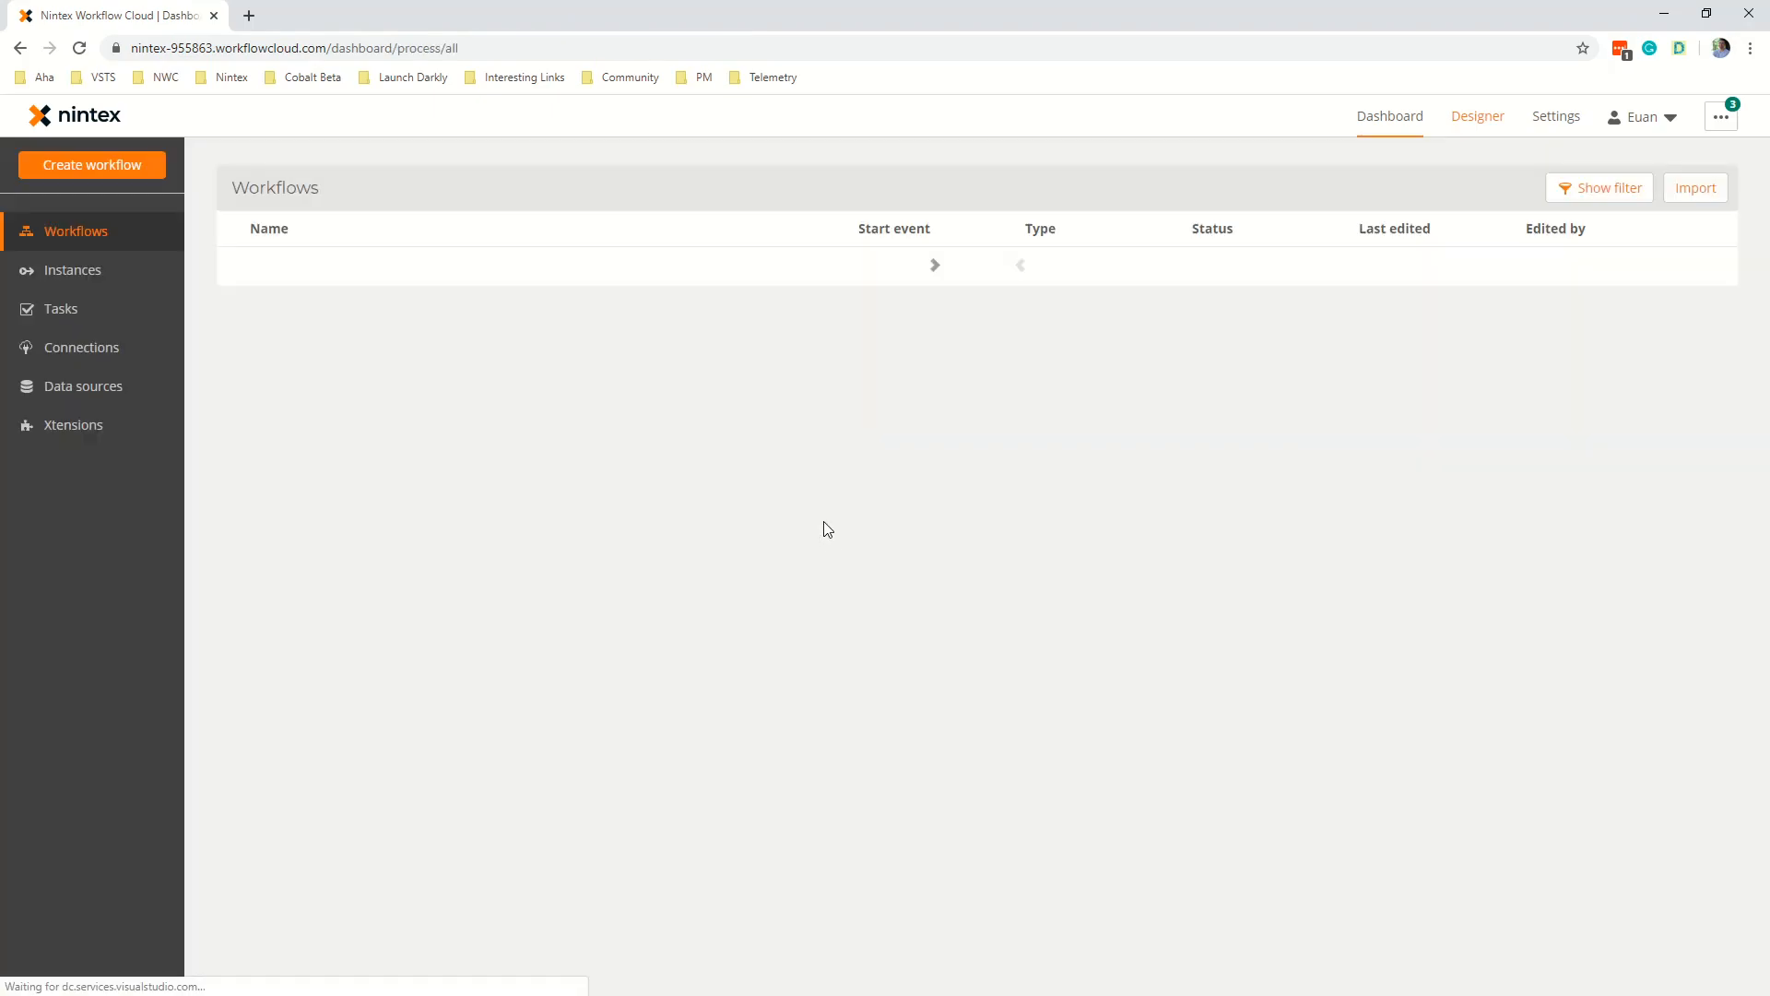
click(102, 391)
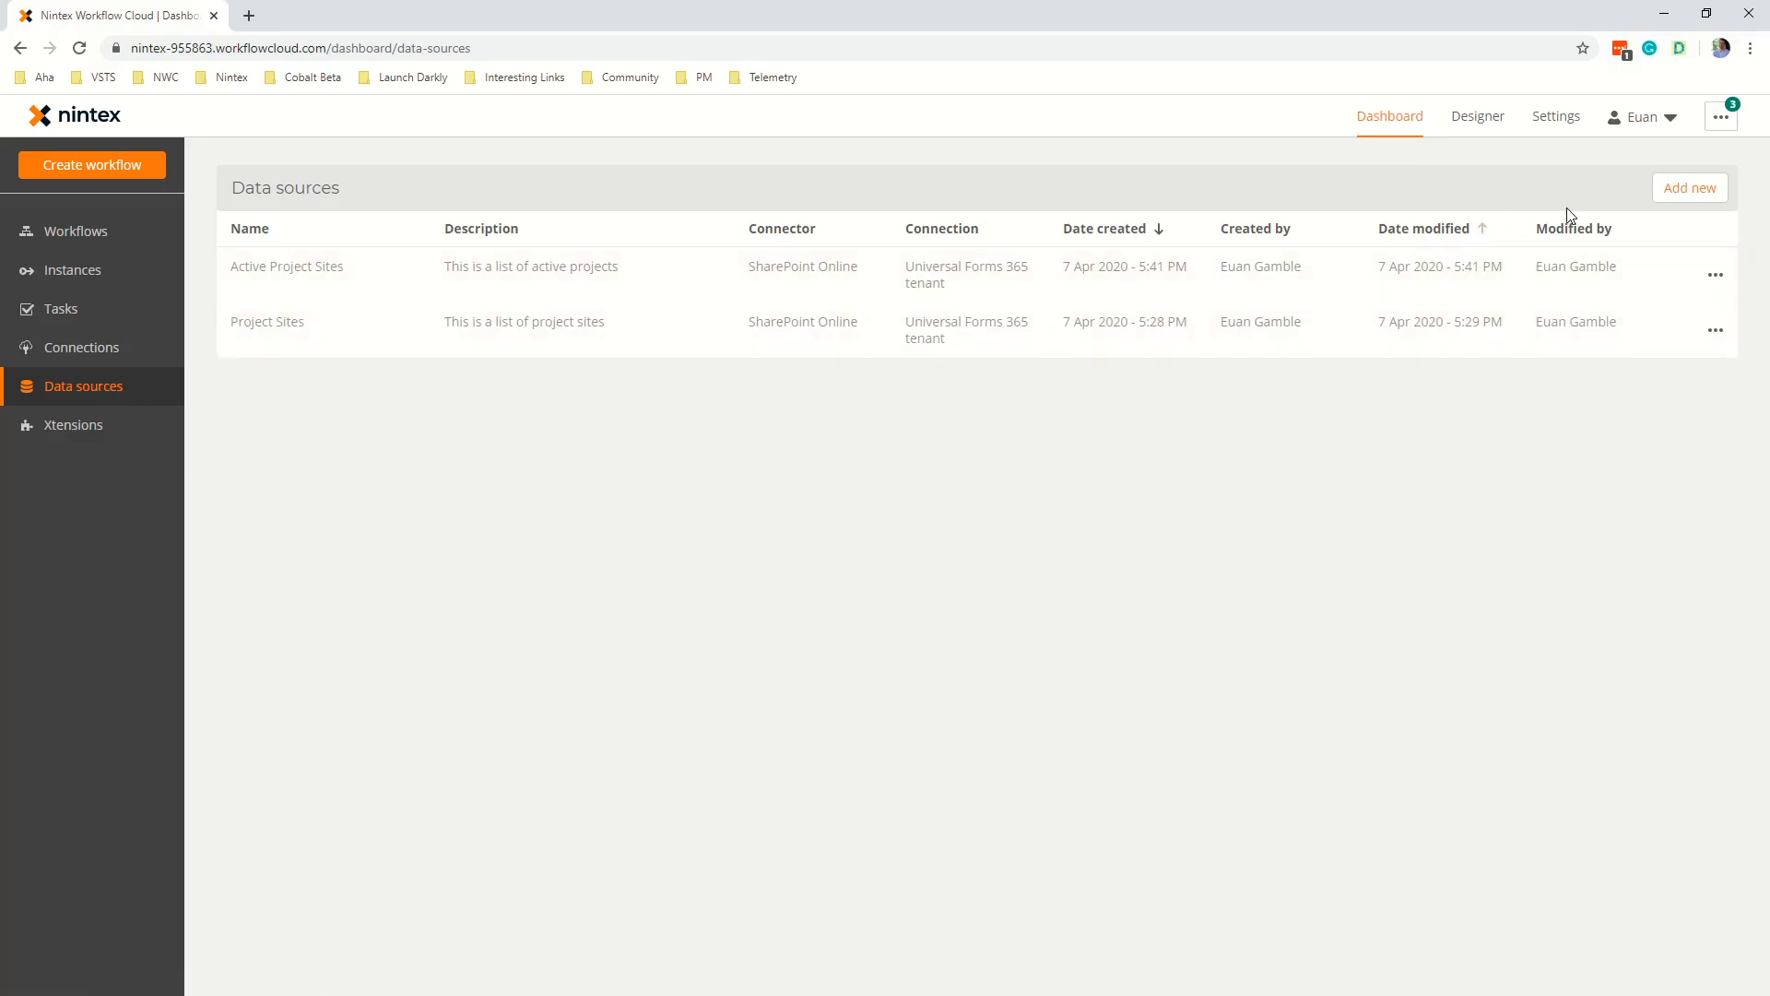
click(1686, 188)
click(576, 348)
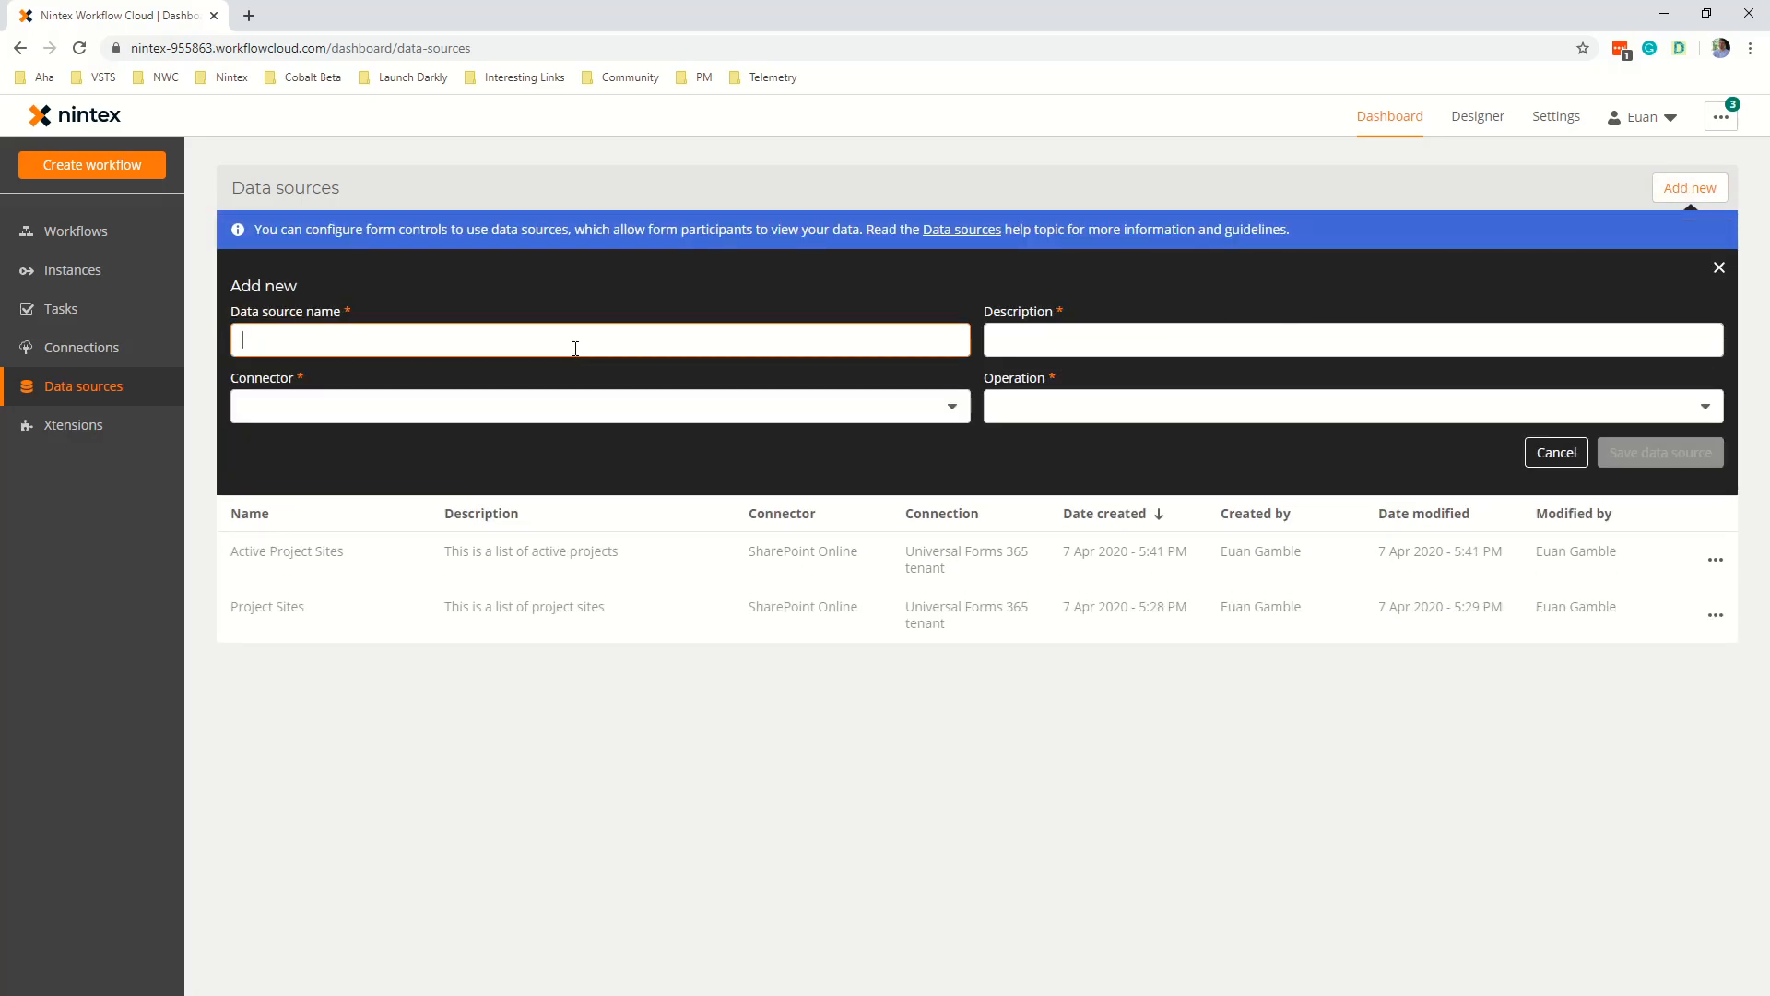
key(Tab)
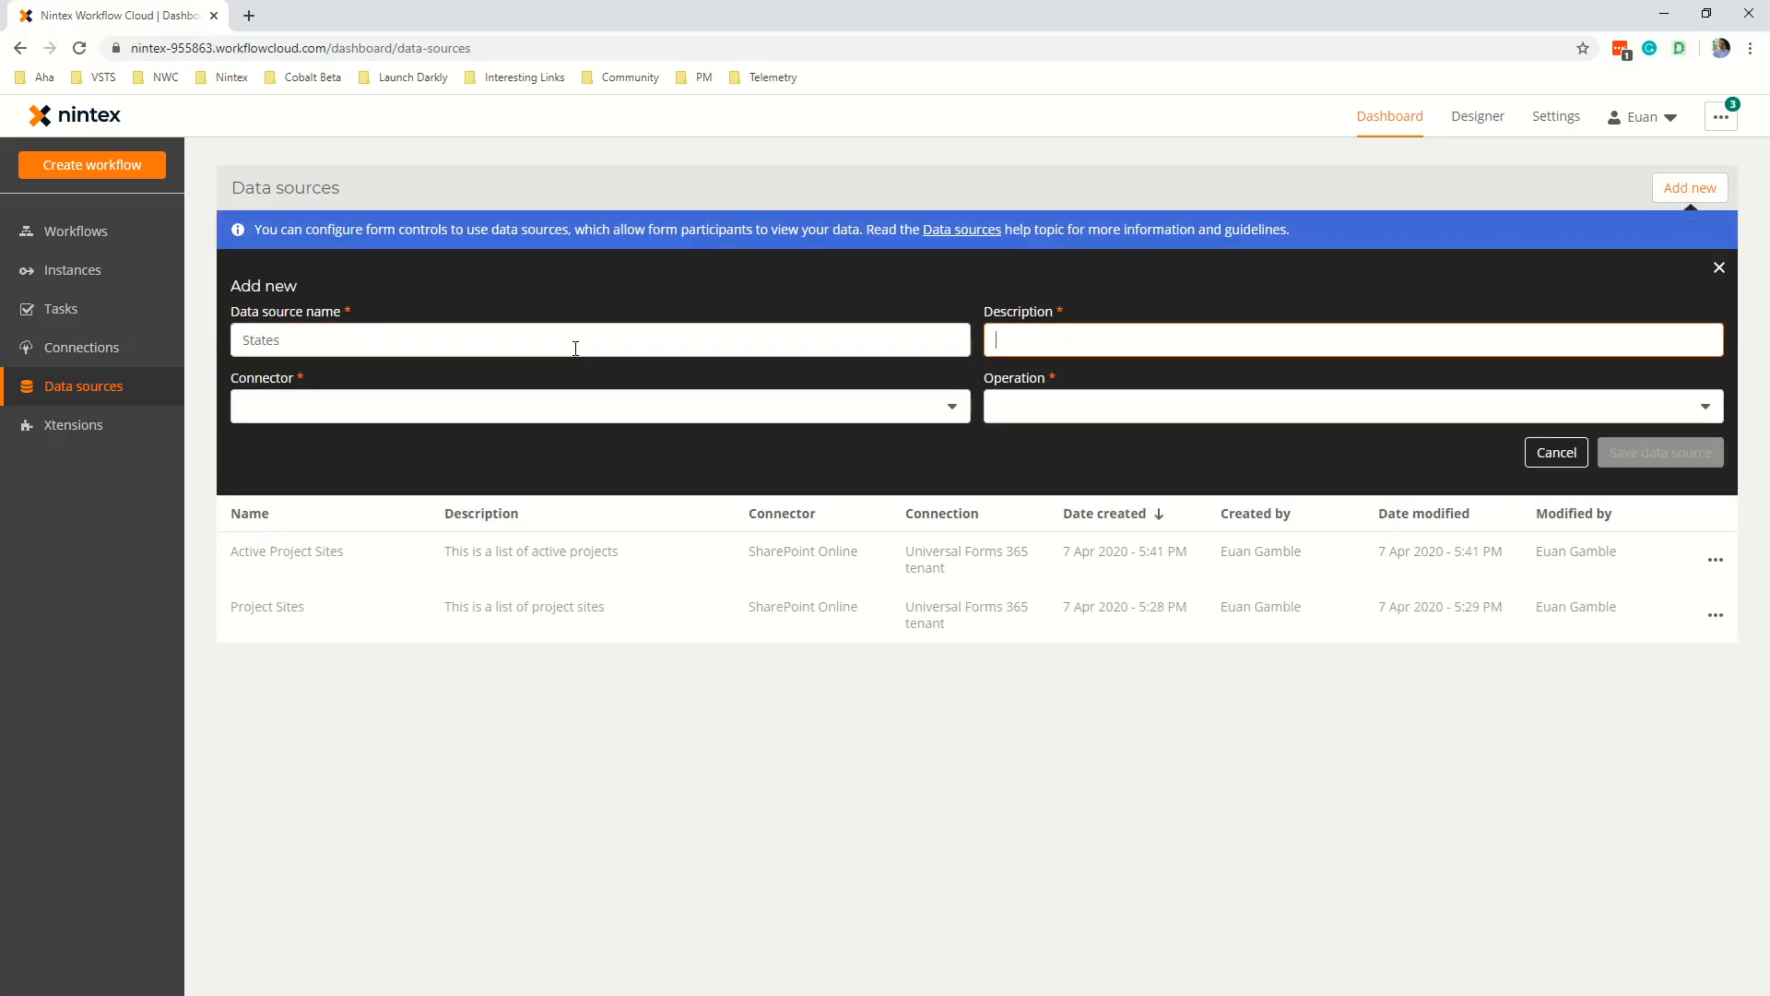
key(ctrl+a)
text(List of States from)
Set the States data source's connector to SharePoint Online and its operation to Query a list.
click(449, 417)
click(362, 563)
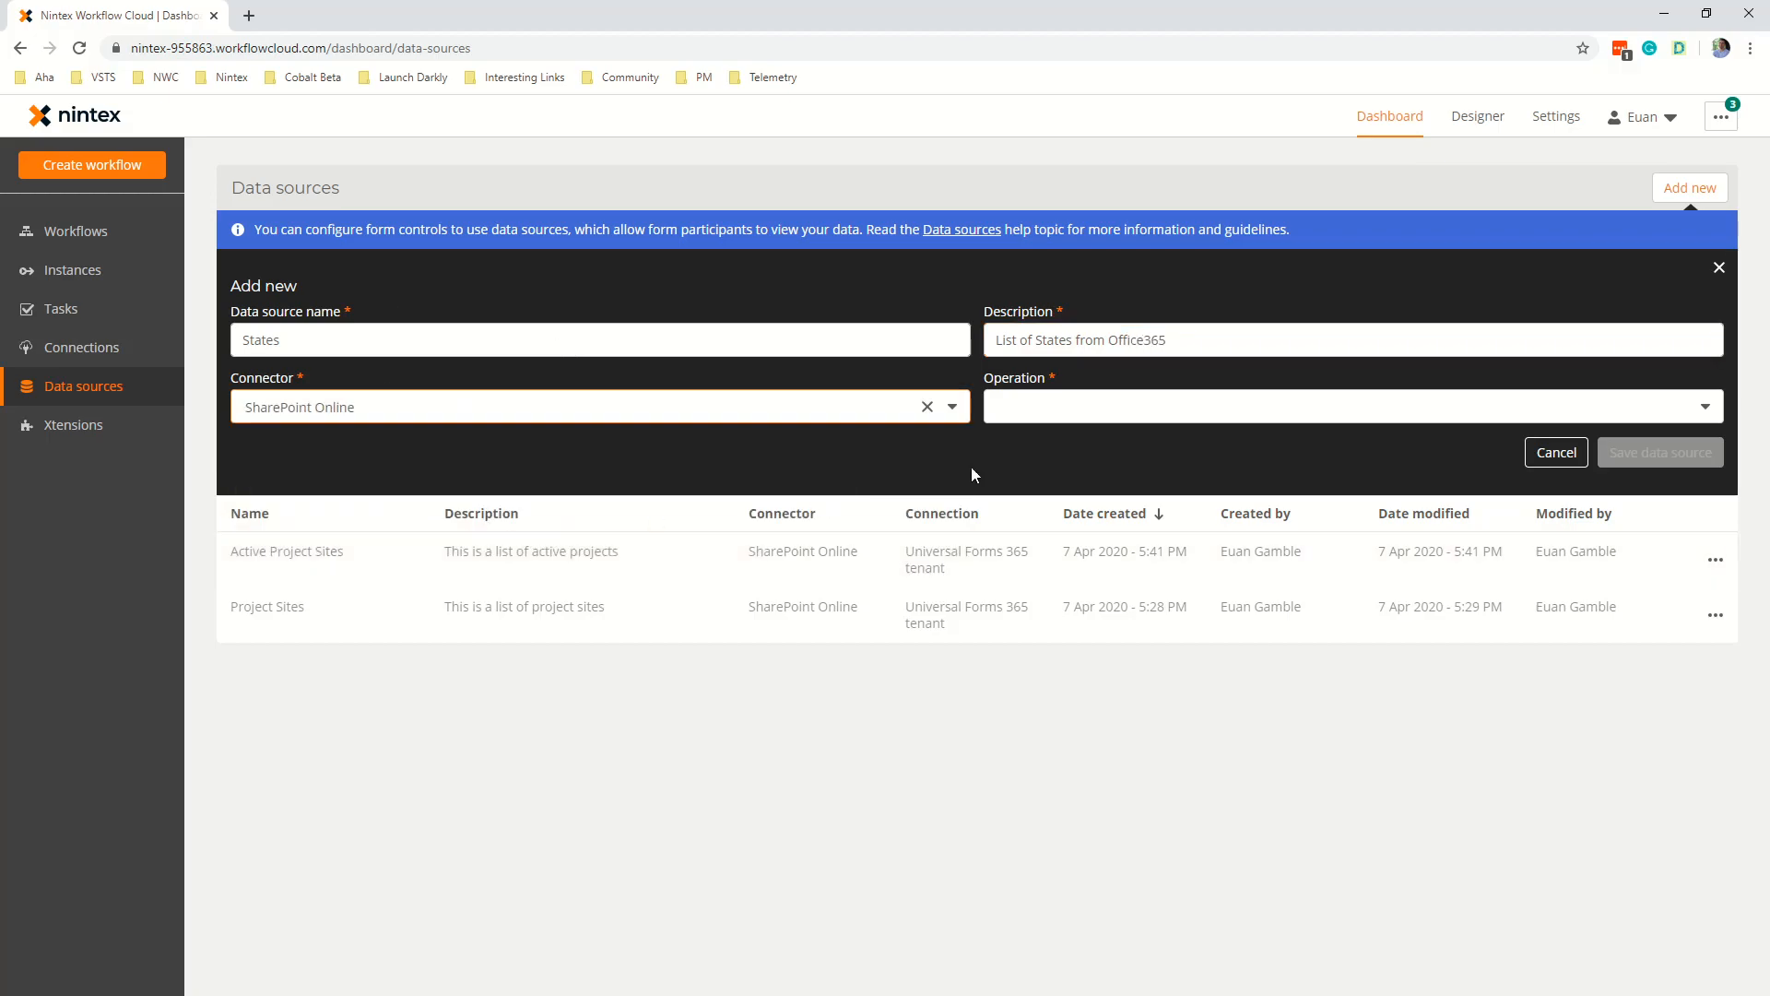
click(1117, 415)
click(1064, 430)
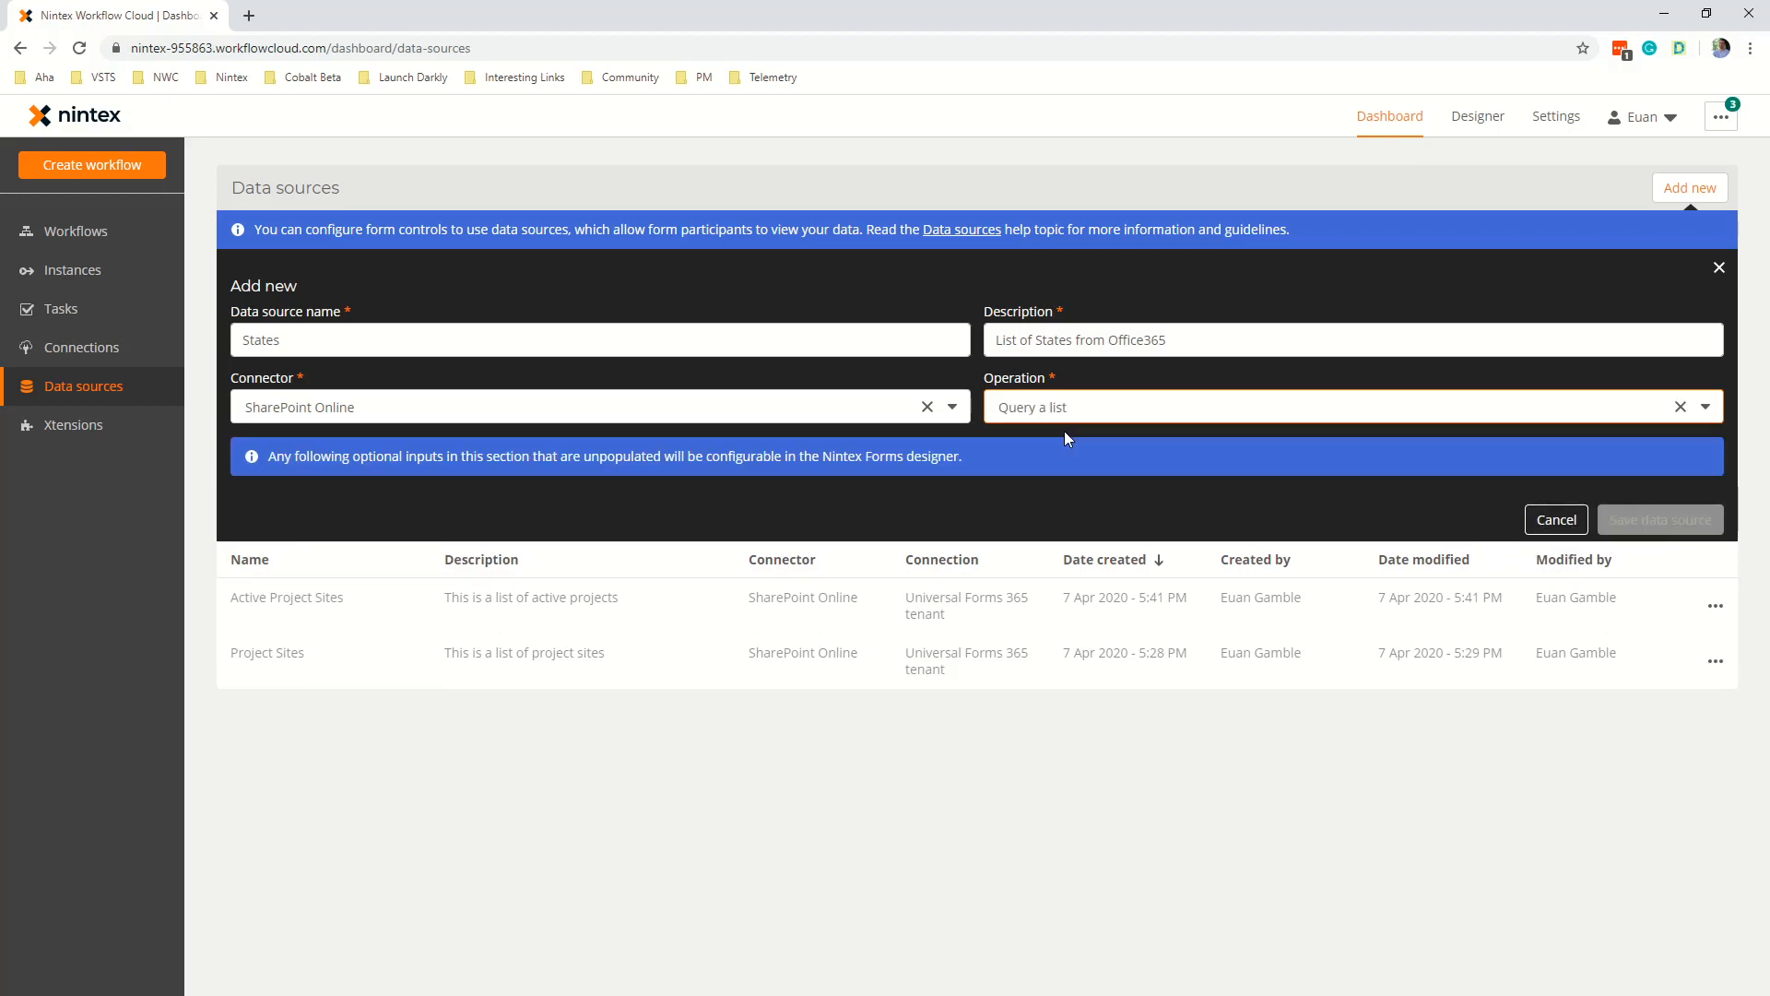
Choose Universal Forms 365 tenant as the connection for the States data source.
click(558, 529)
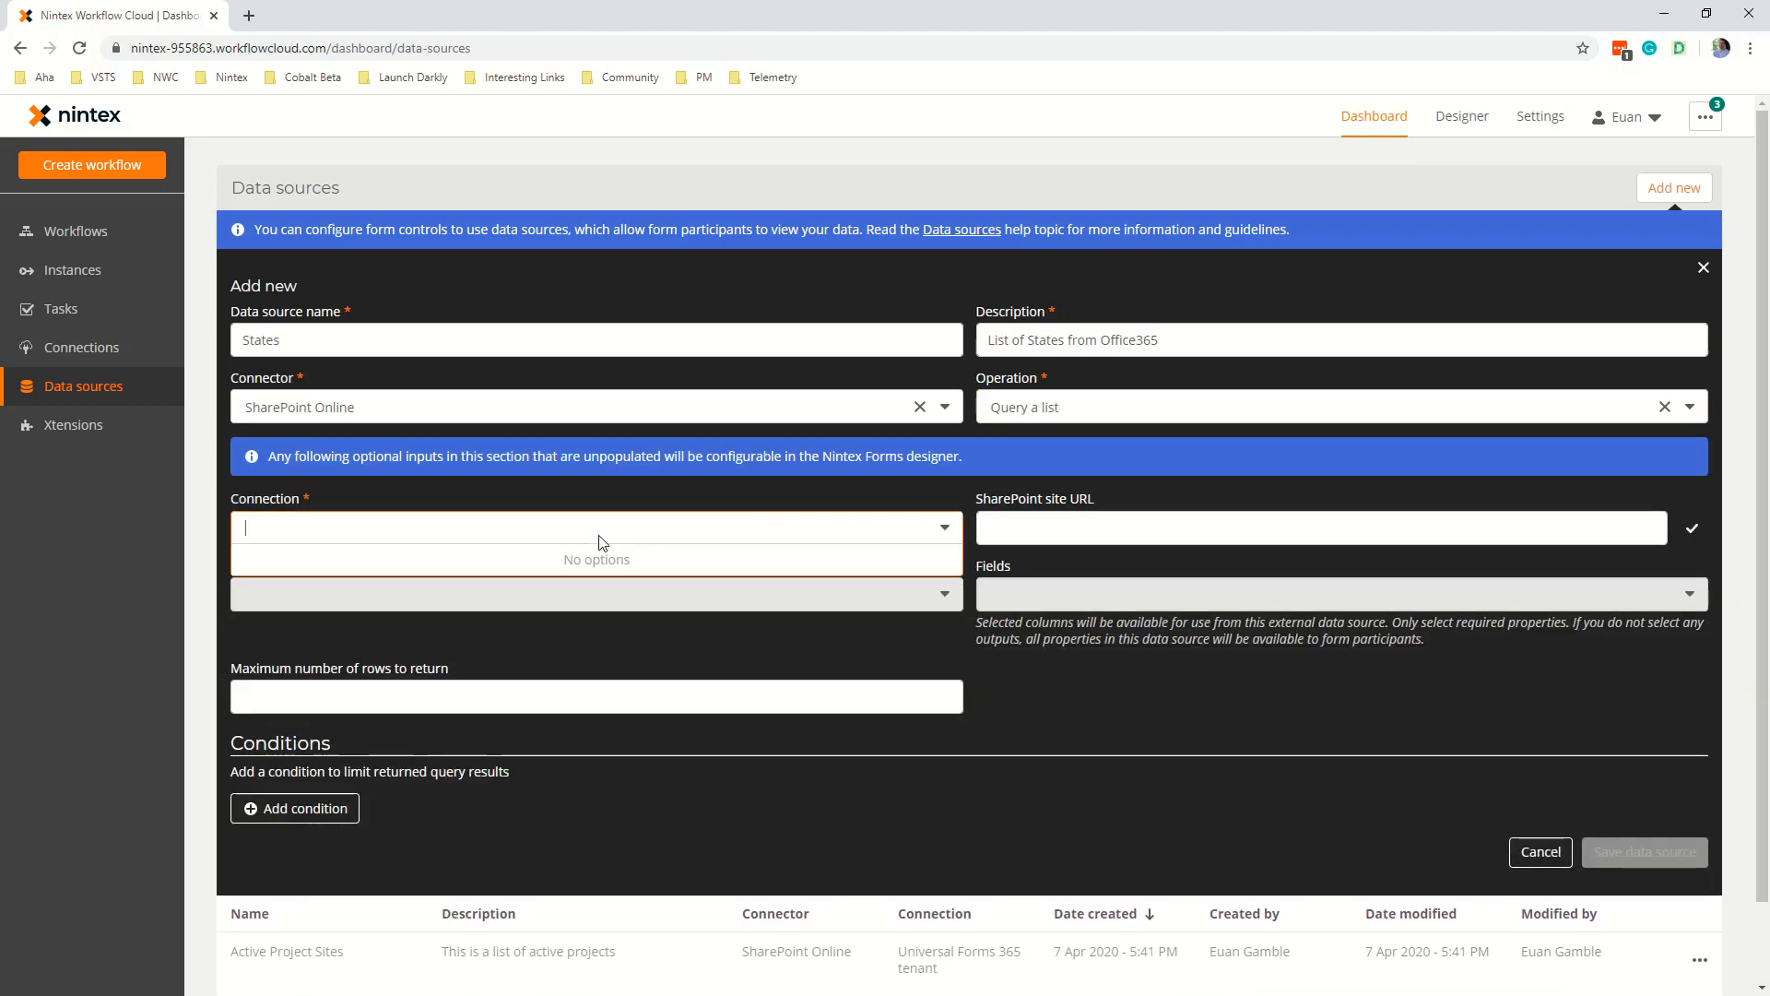
click(549, 529)
click(549, 529)
click(552, 529)
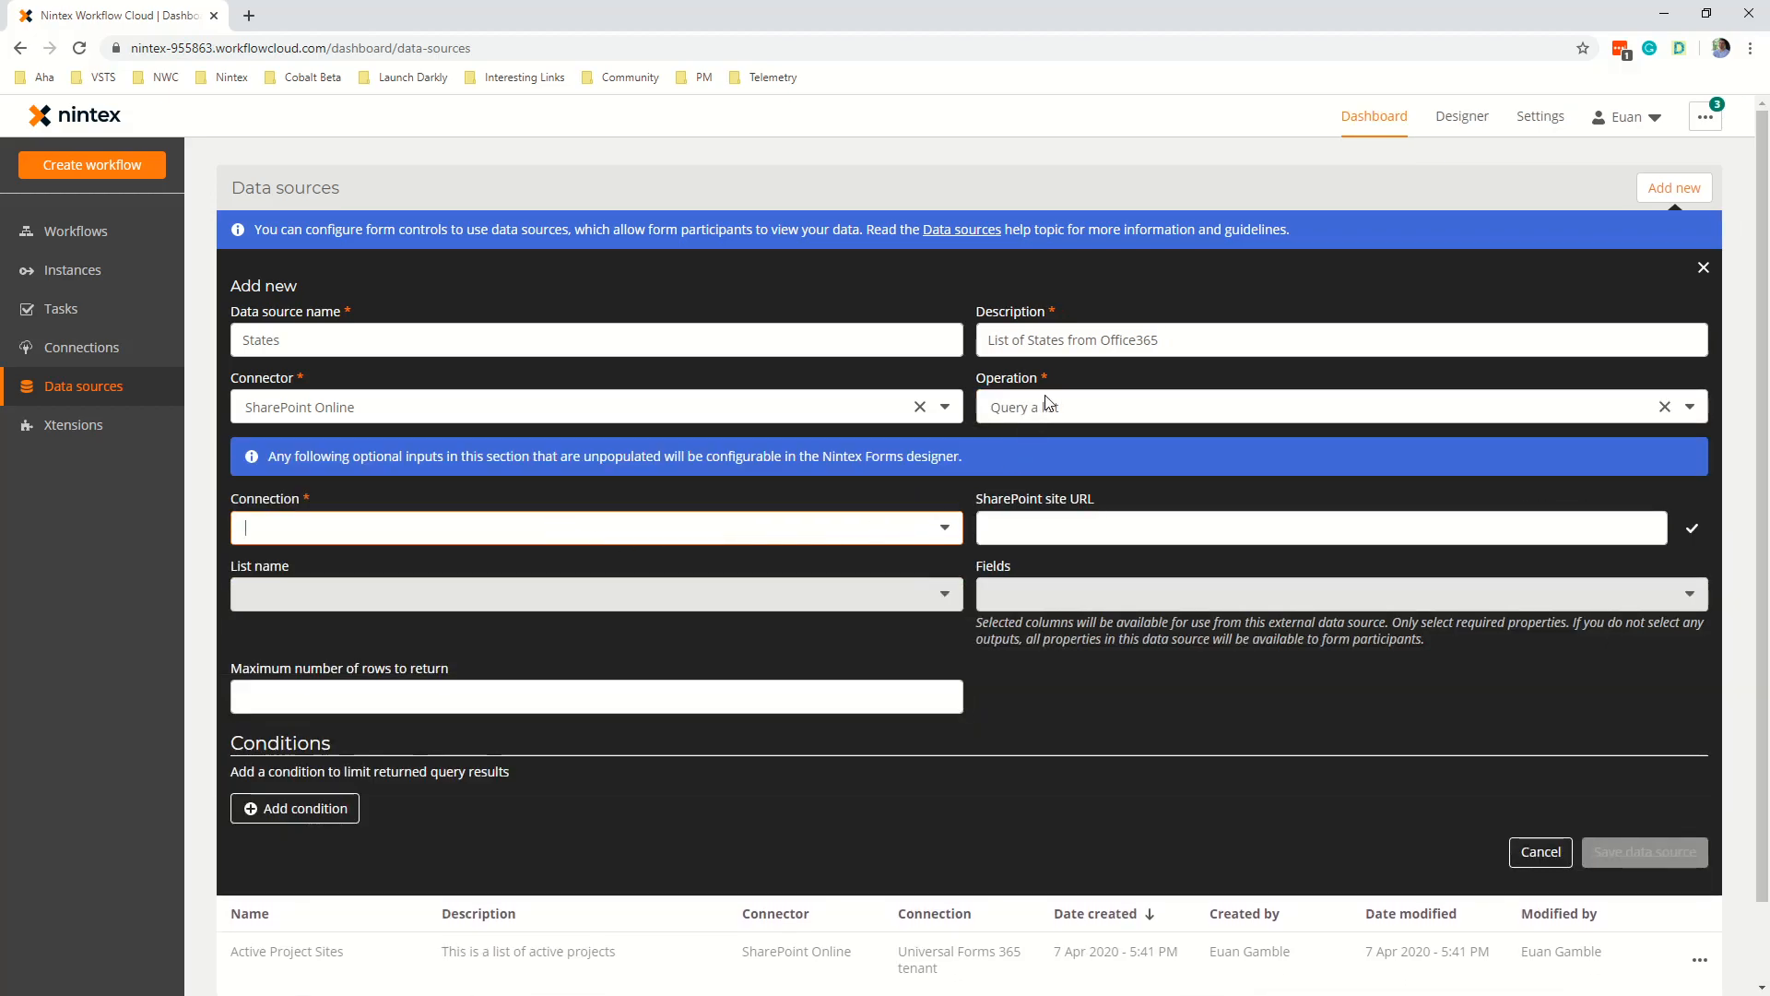
click(900, 529)
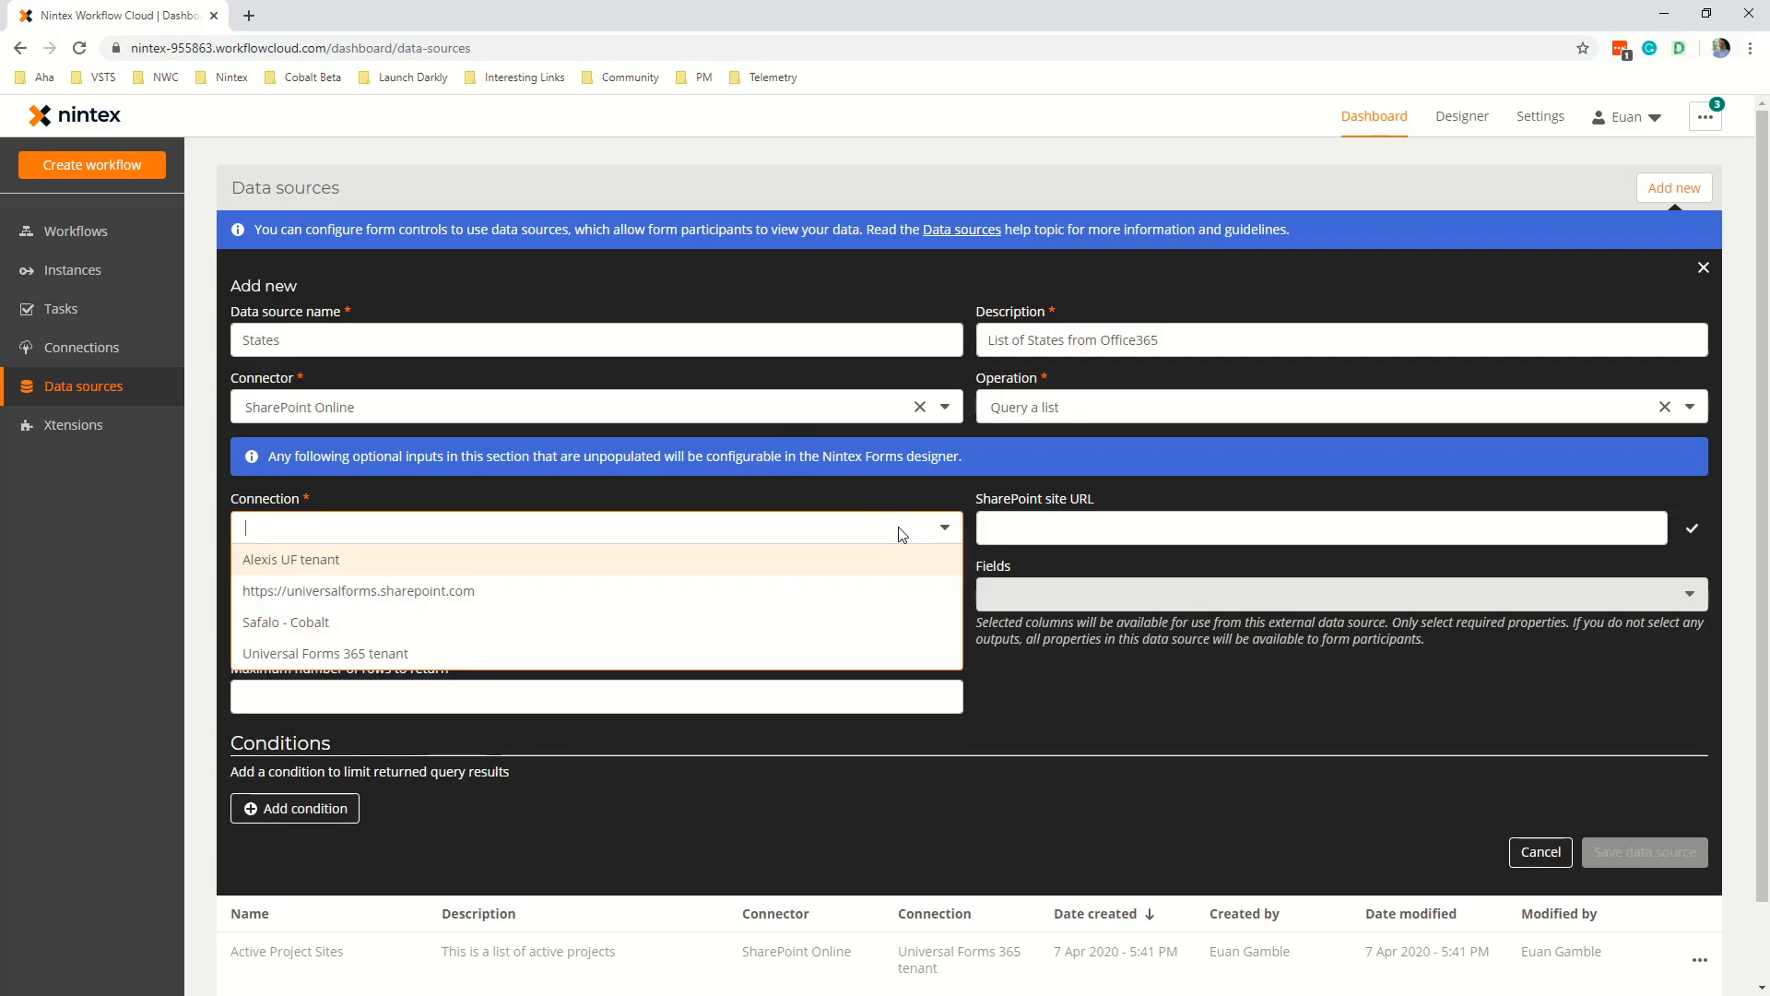
click(458, 591)
click(1058, 529)
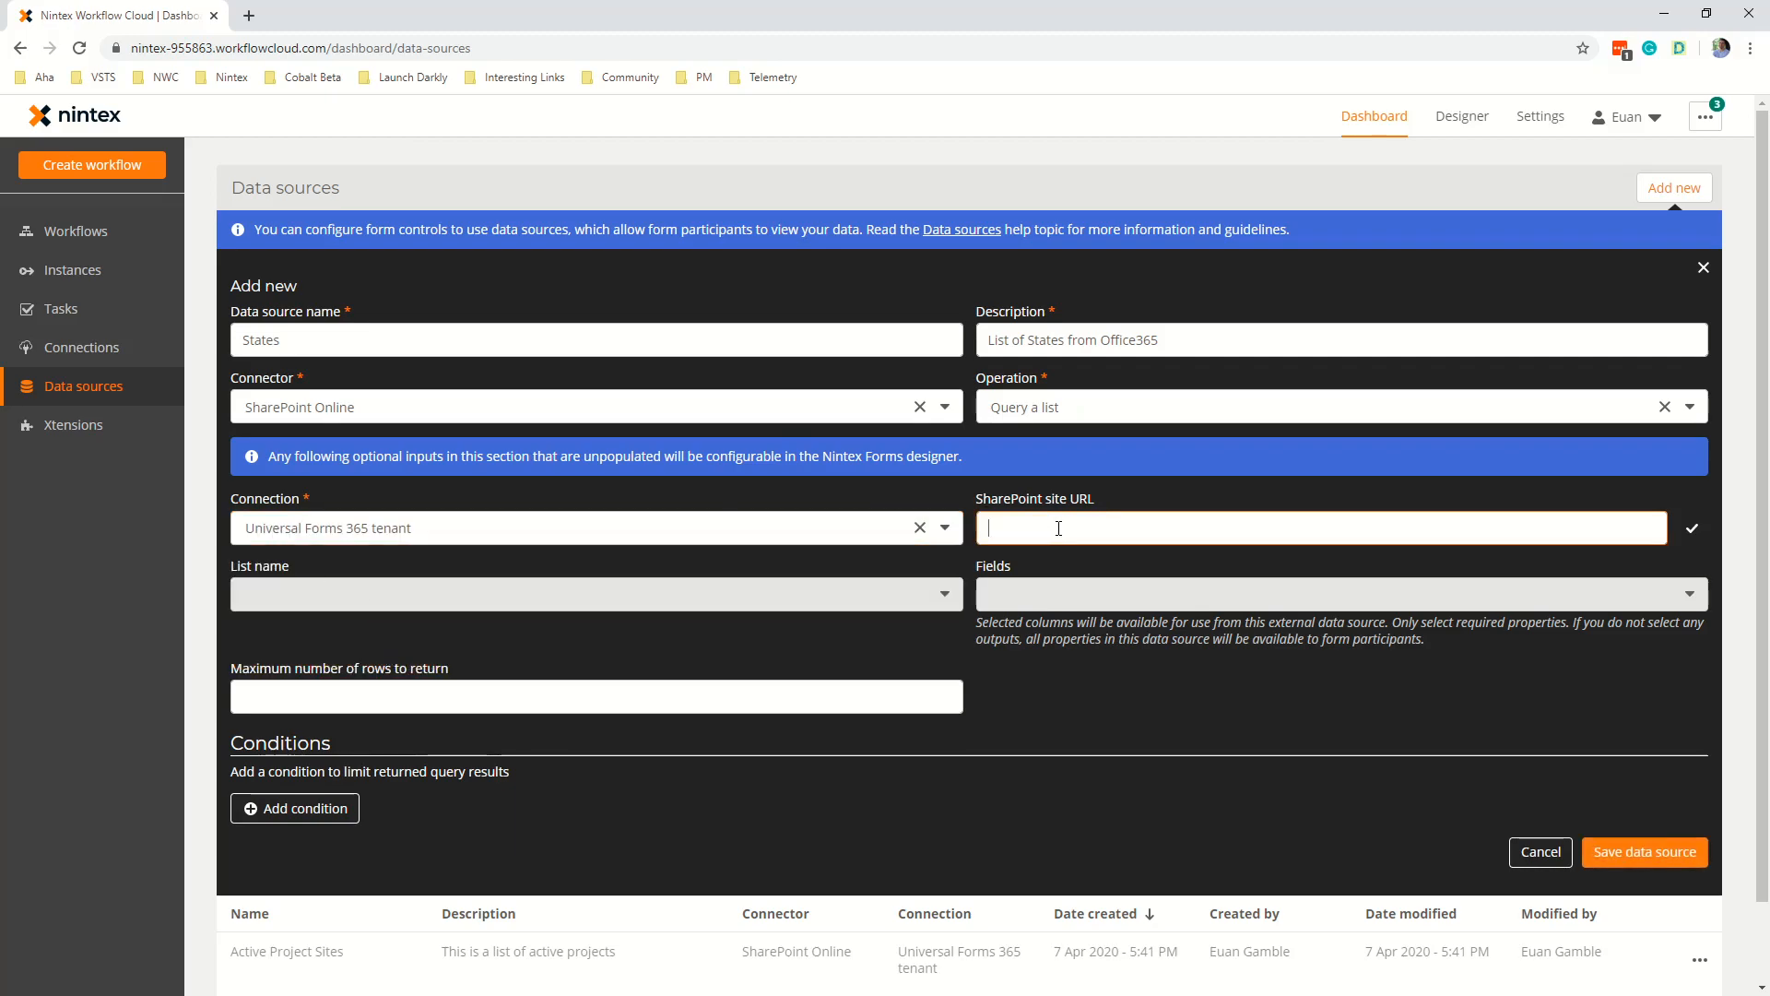
key(alt+Tab)
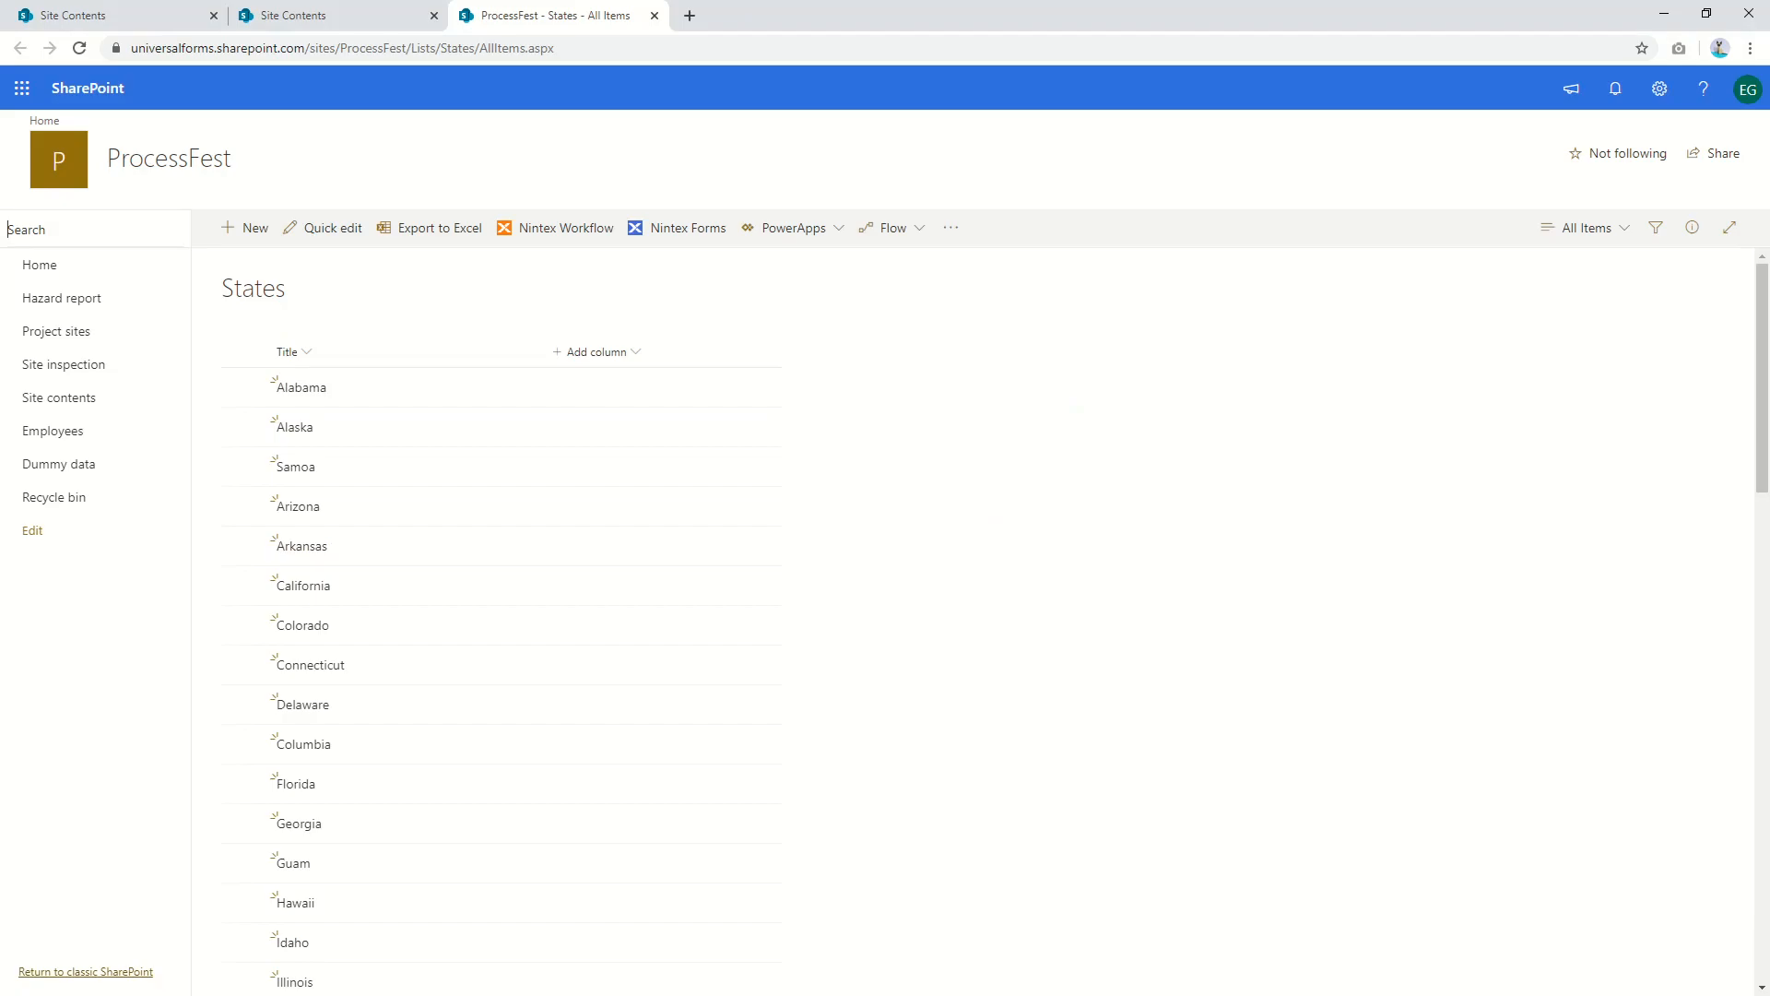
drag(406, 51, 120, 52)
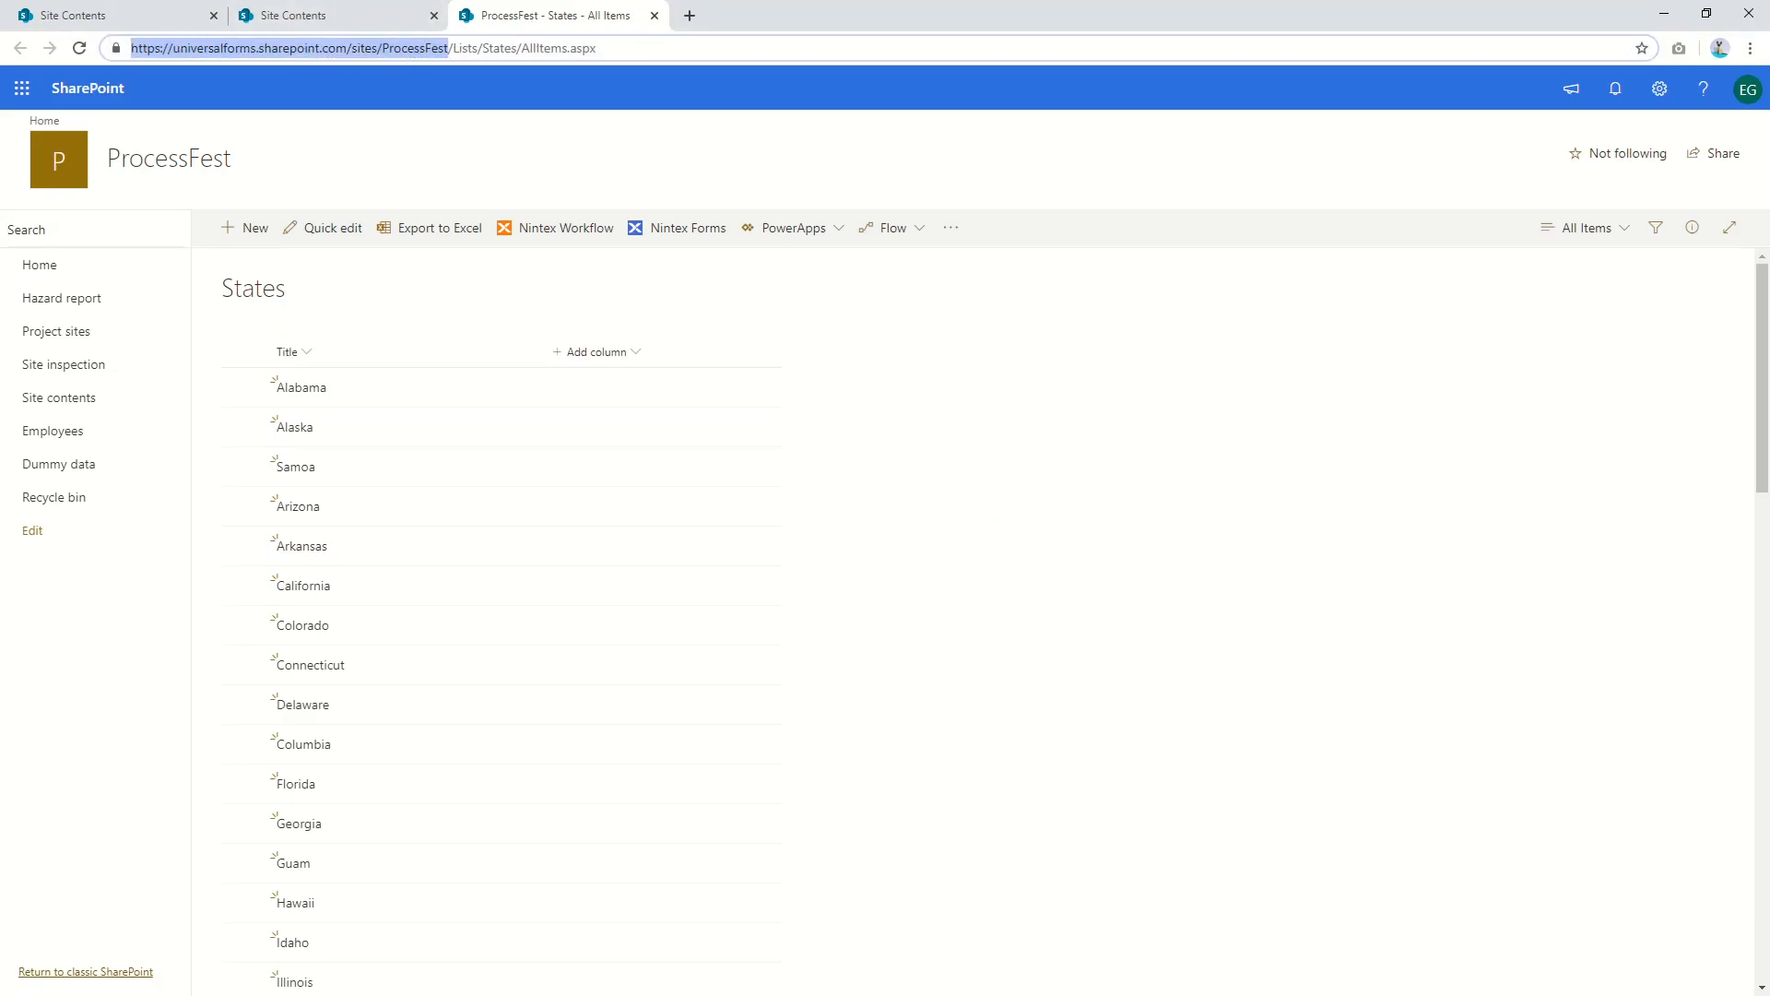
key(ctrl+c)
key(alt+Tab)
key(ctrl+v)
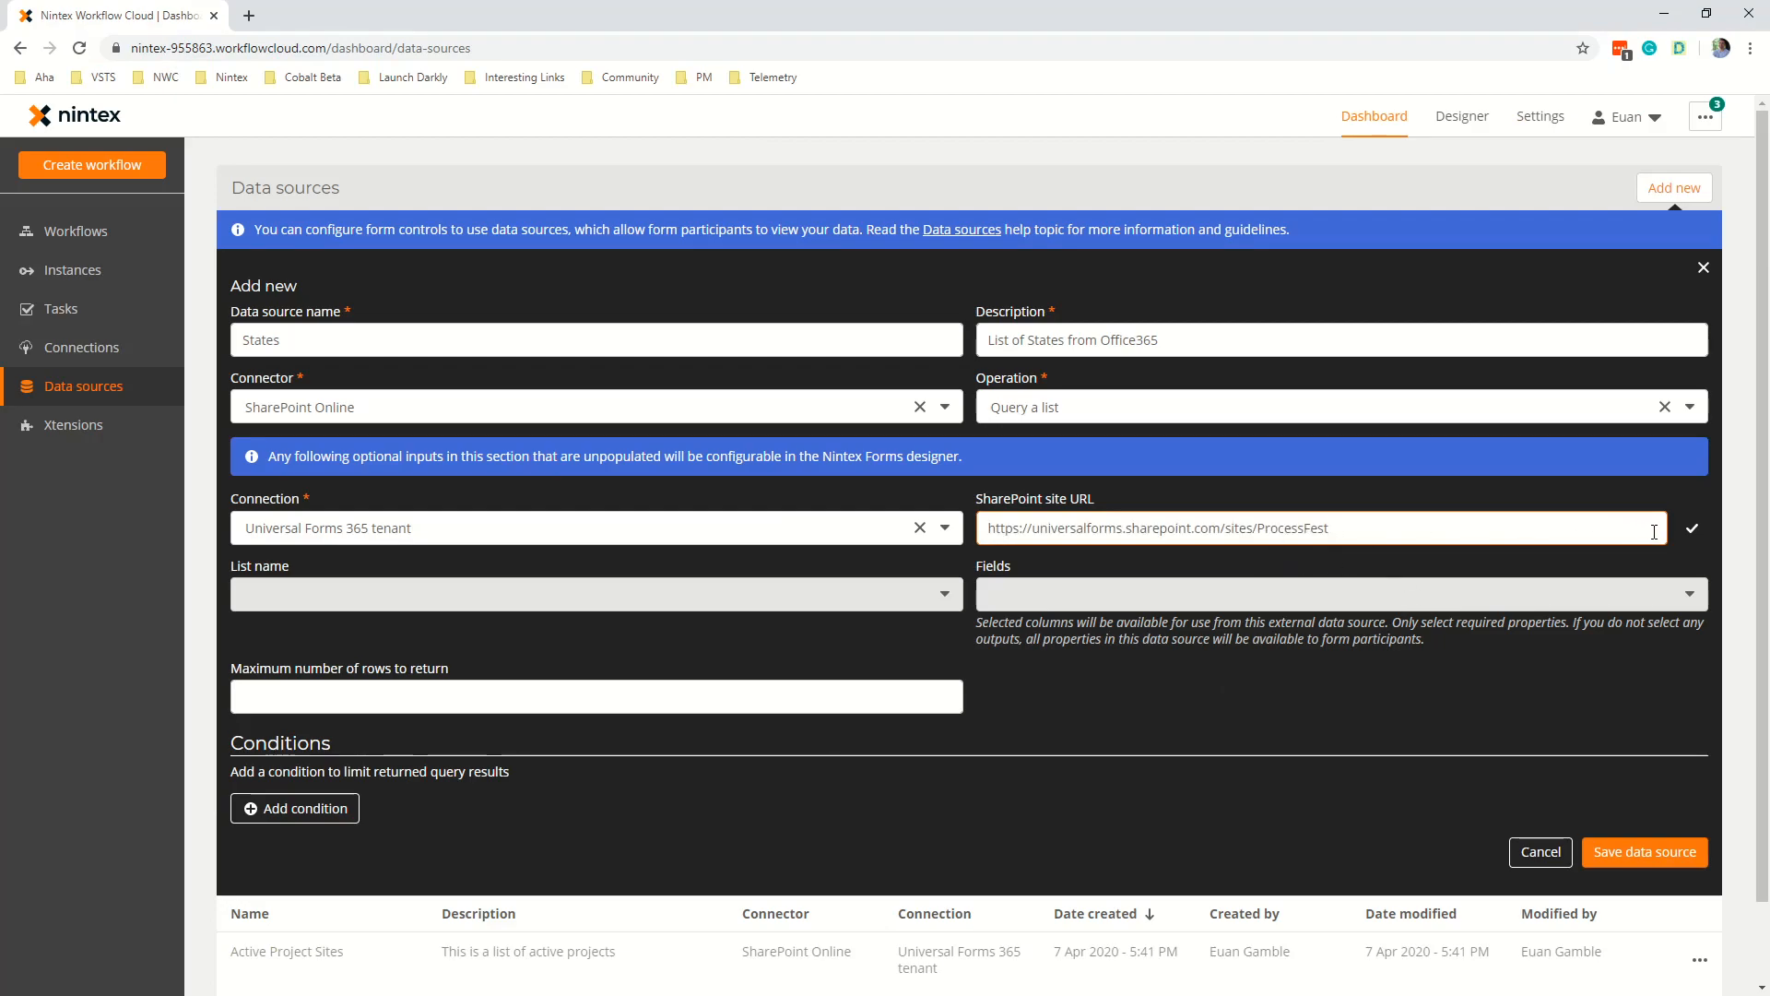
click(1693, 528)
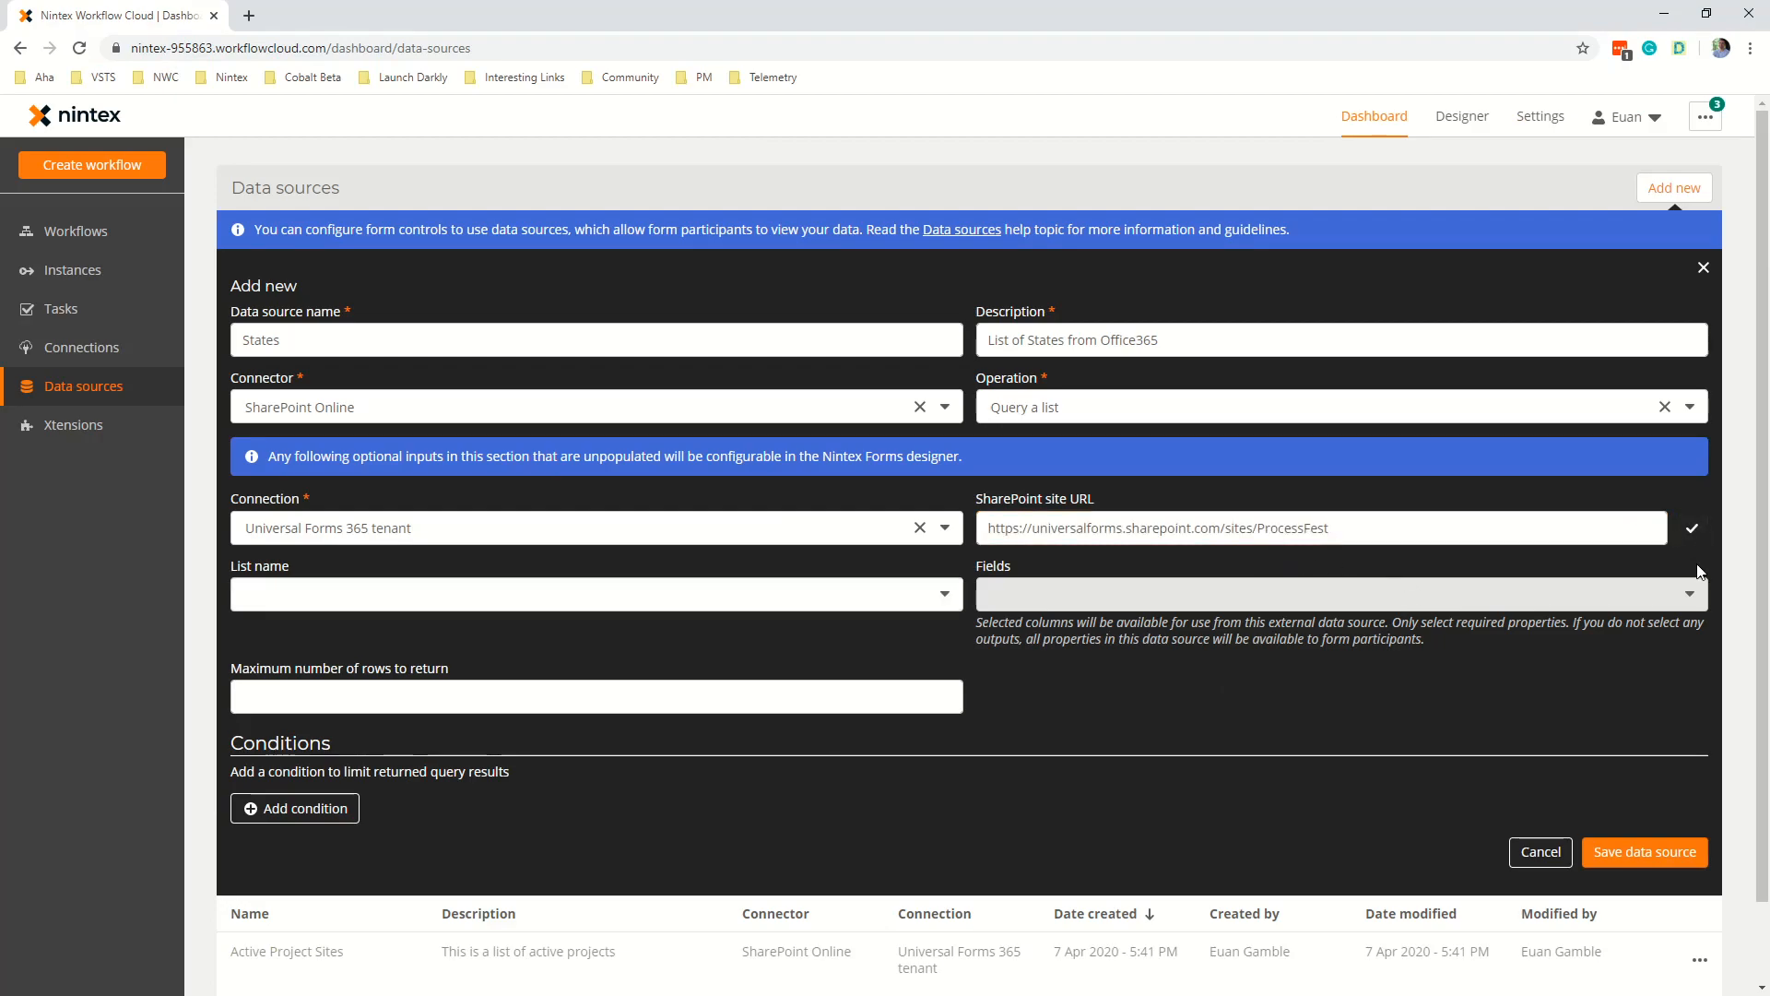
Select States as the list to query and Title as the only field it returns.
click(416, 604)
scroll(290, 815, down, 5)
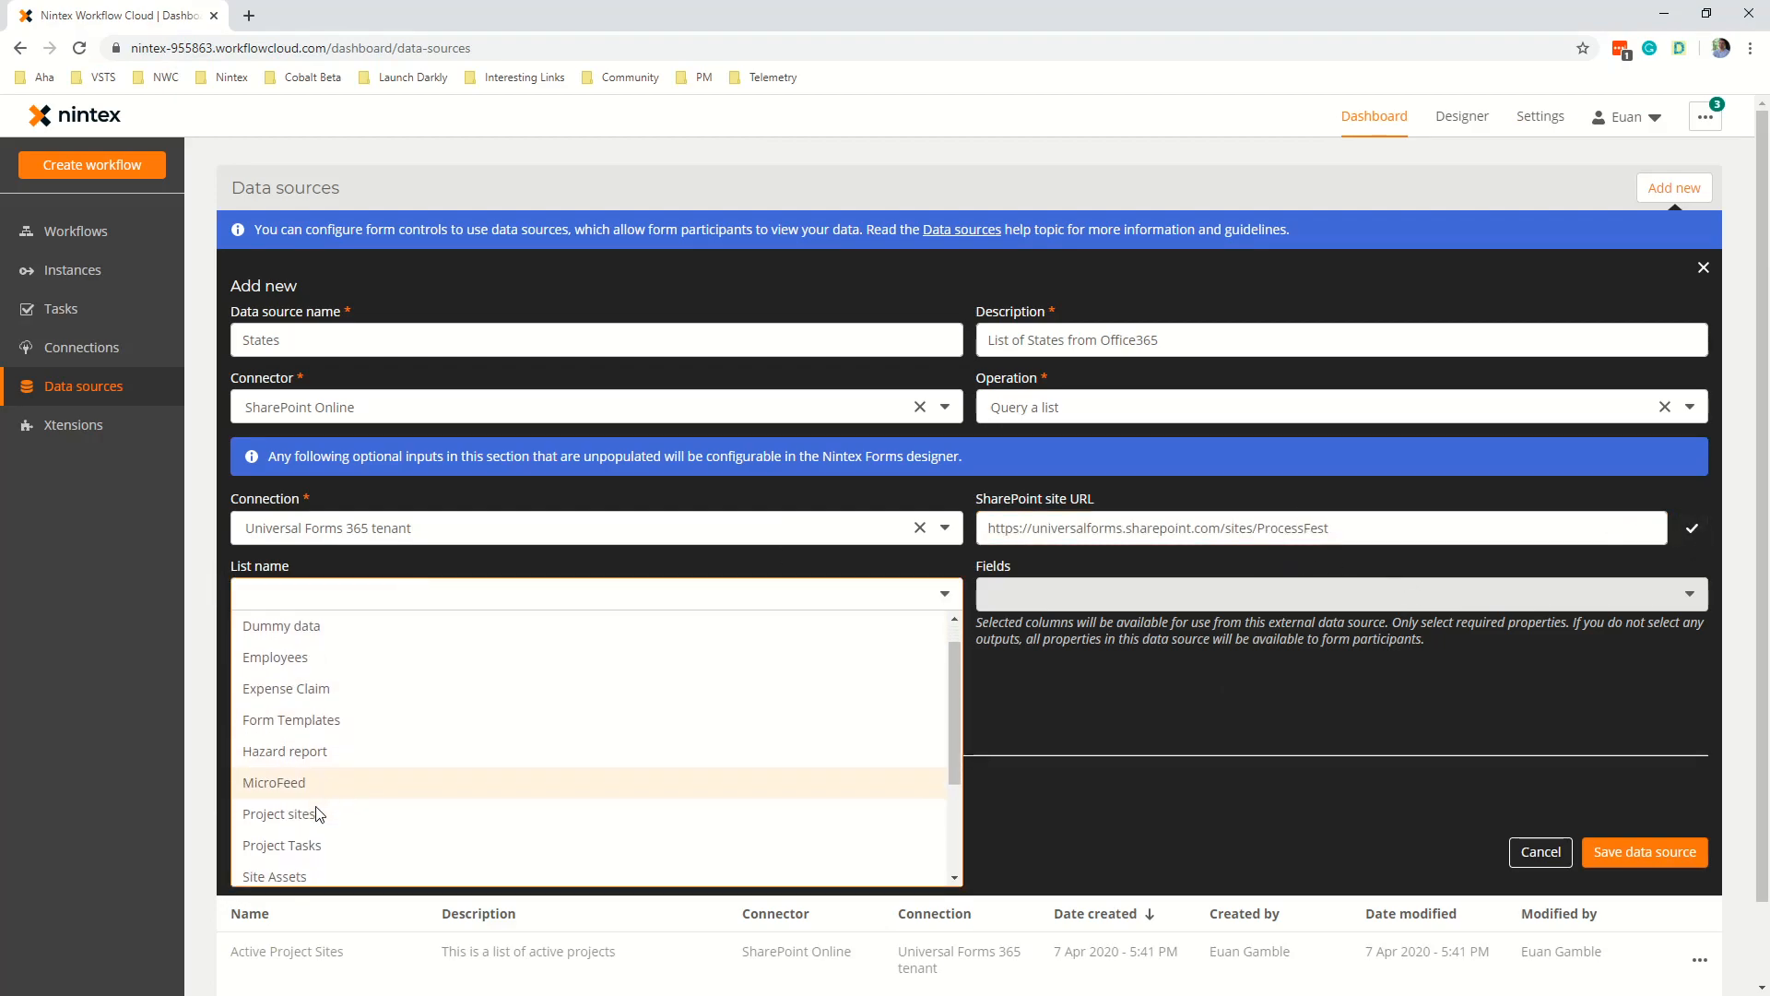
click(290, 817)
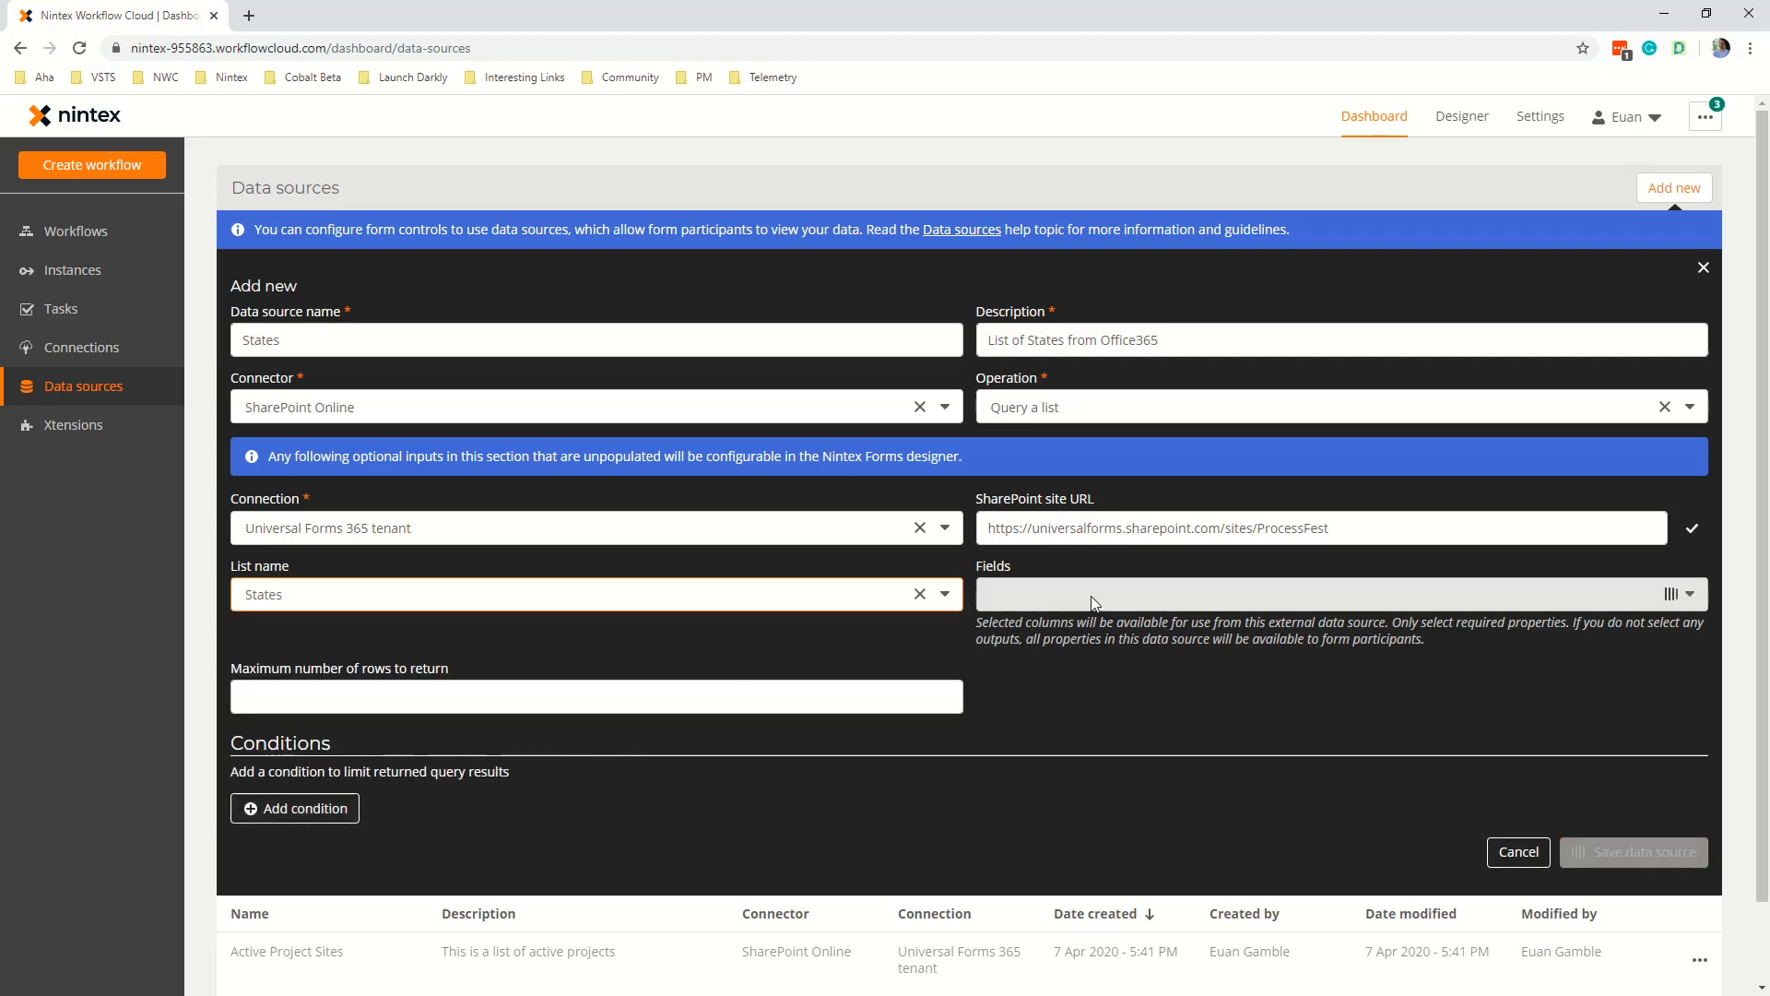
click(1185, 590)
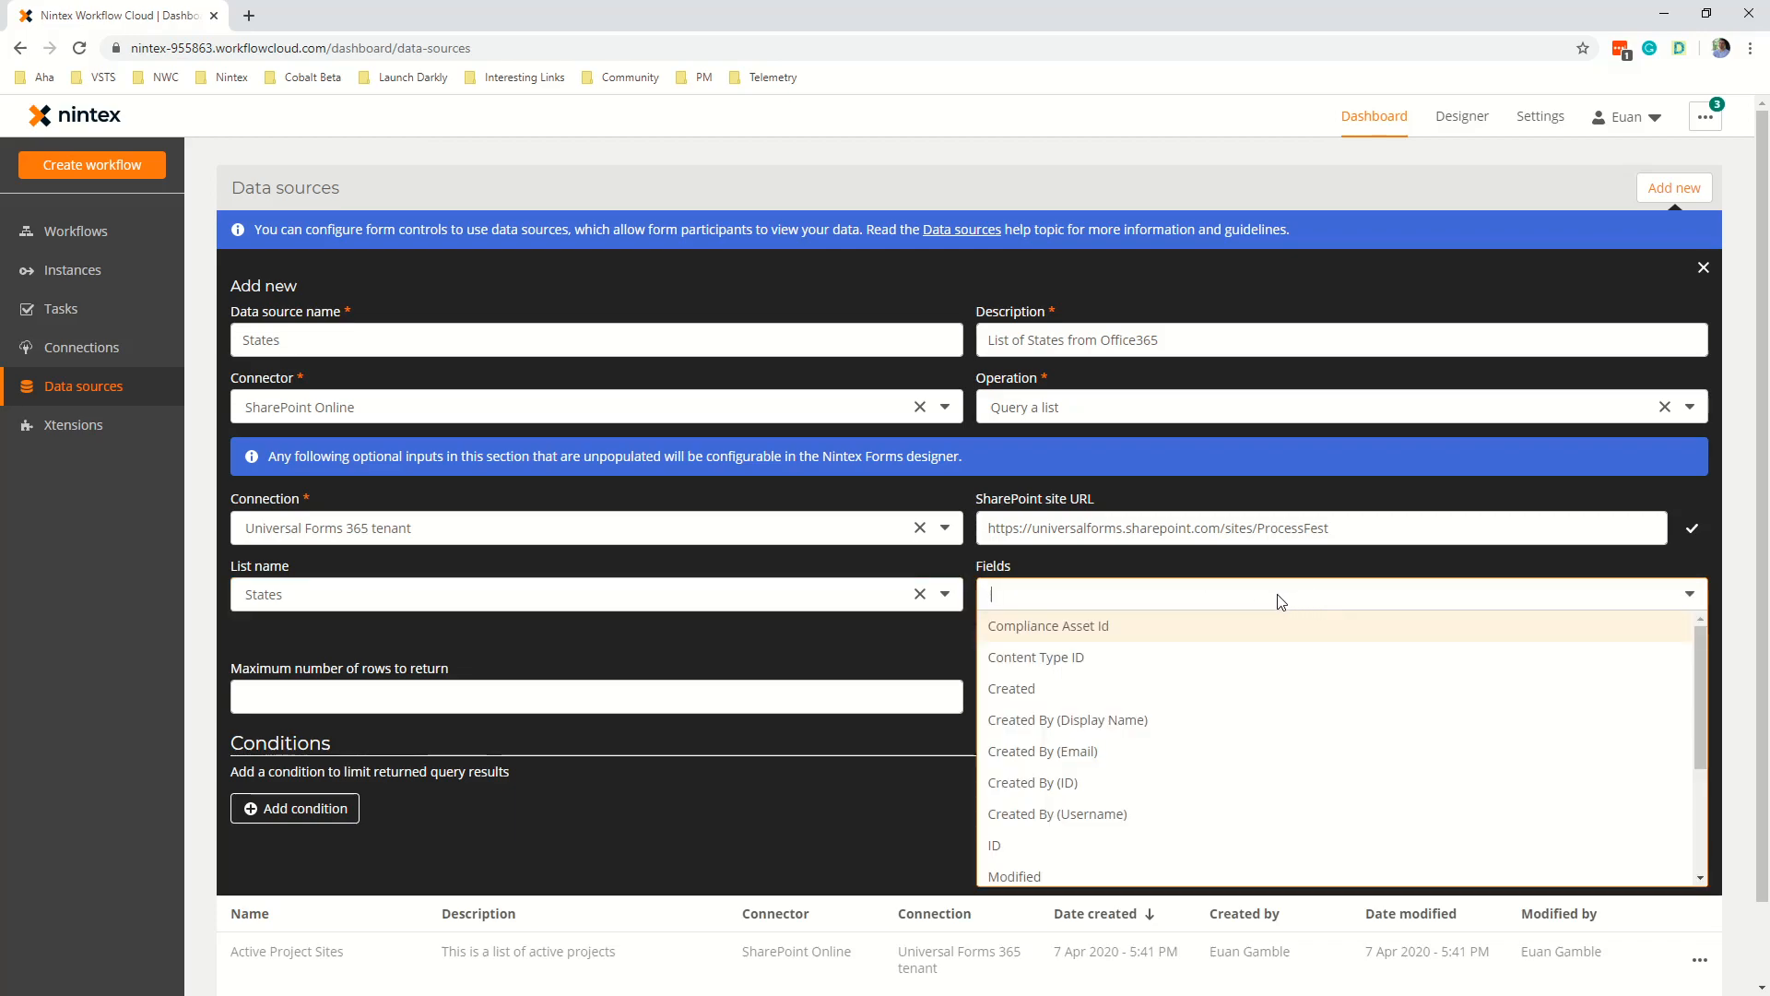
scroll(1067, 821, down, 2)
scroll(1061, 825, down, 1)
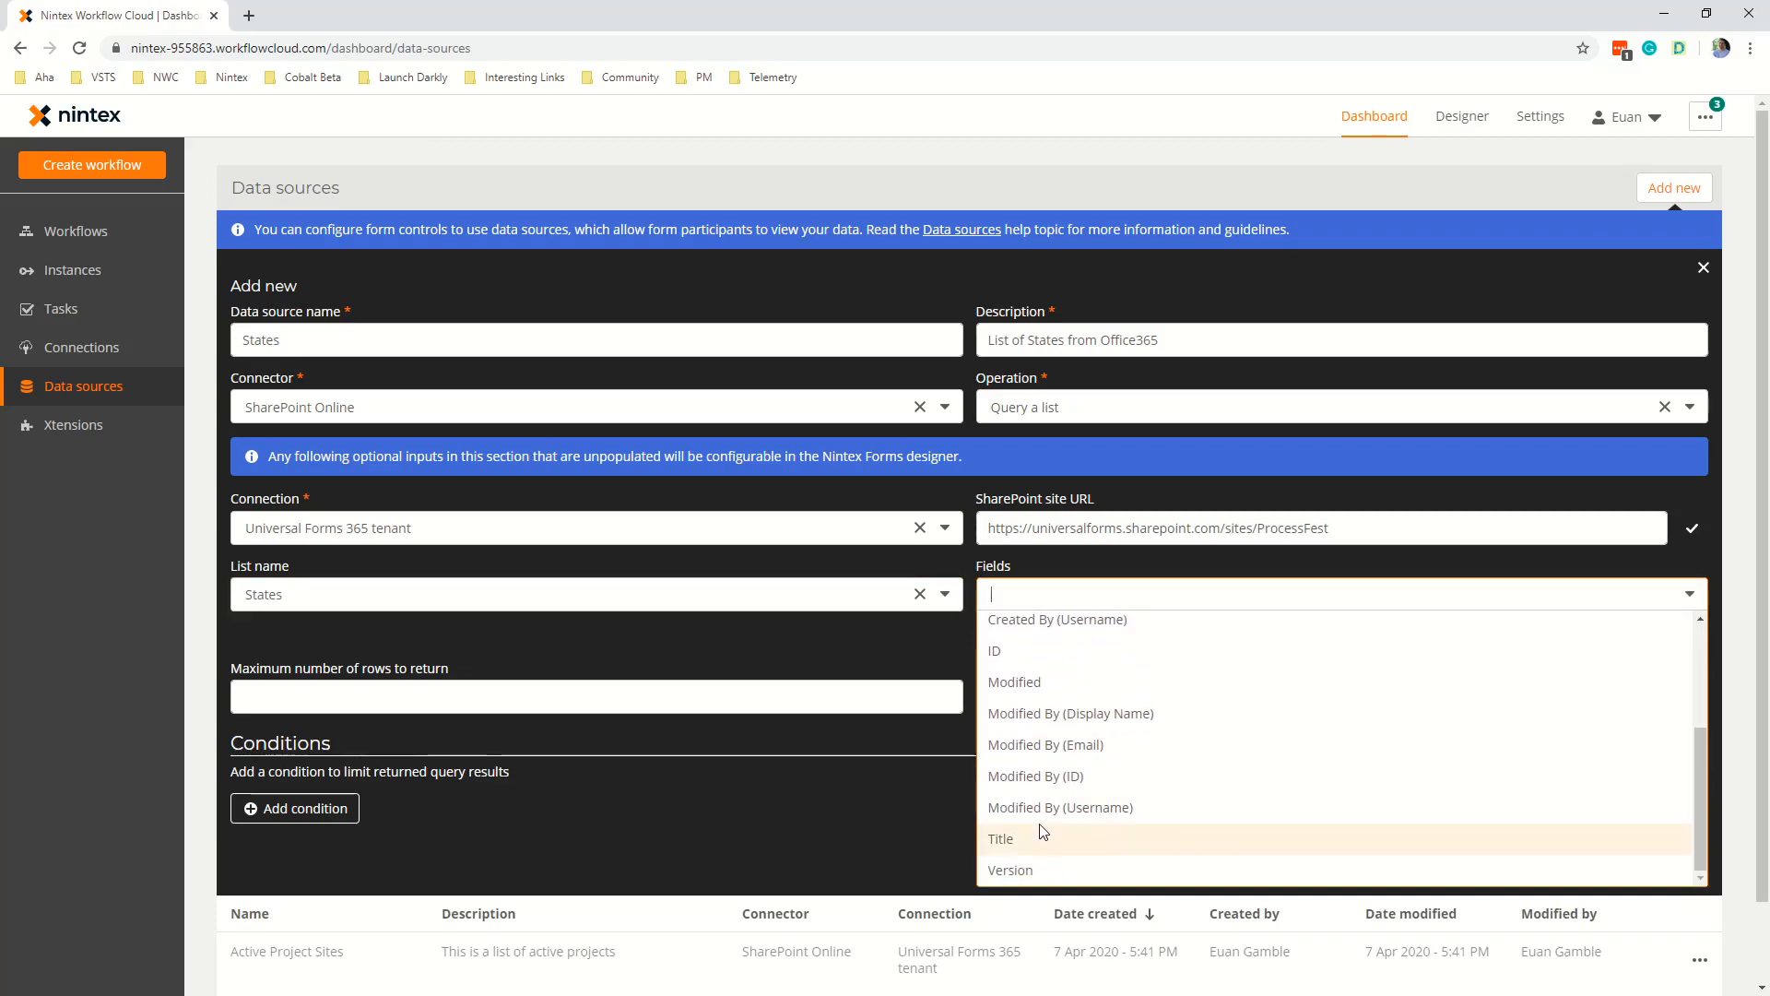
scroll(1043, 832, up, 2)
scroll(1037, 835, down, 2)
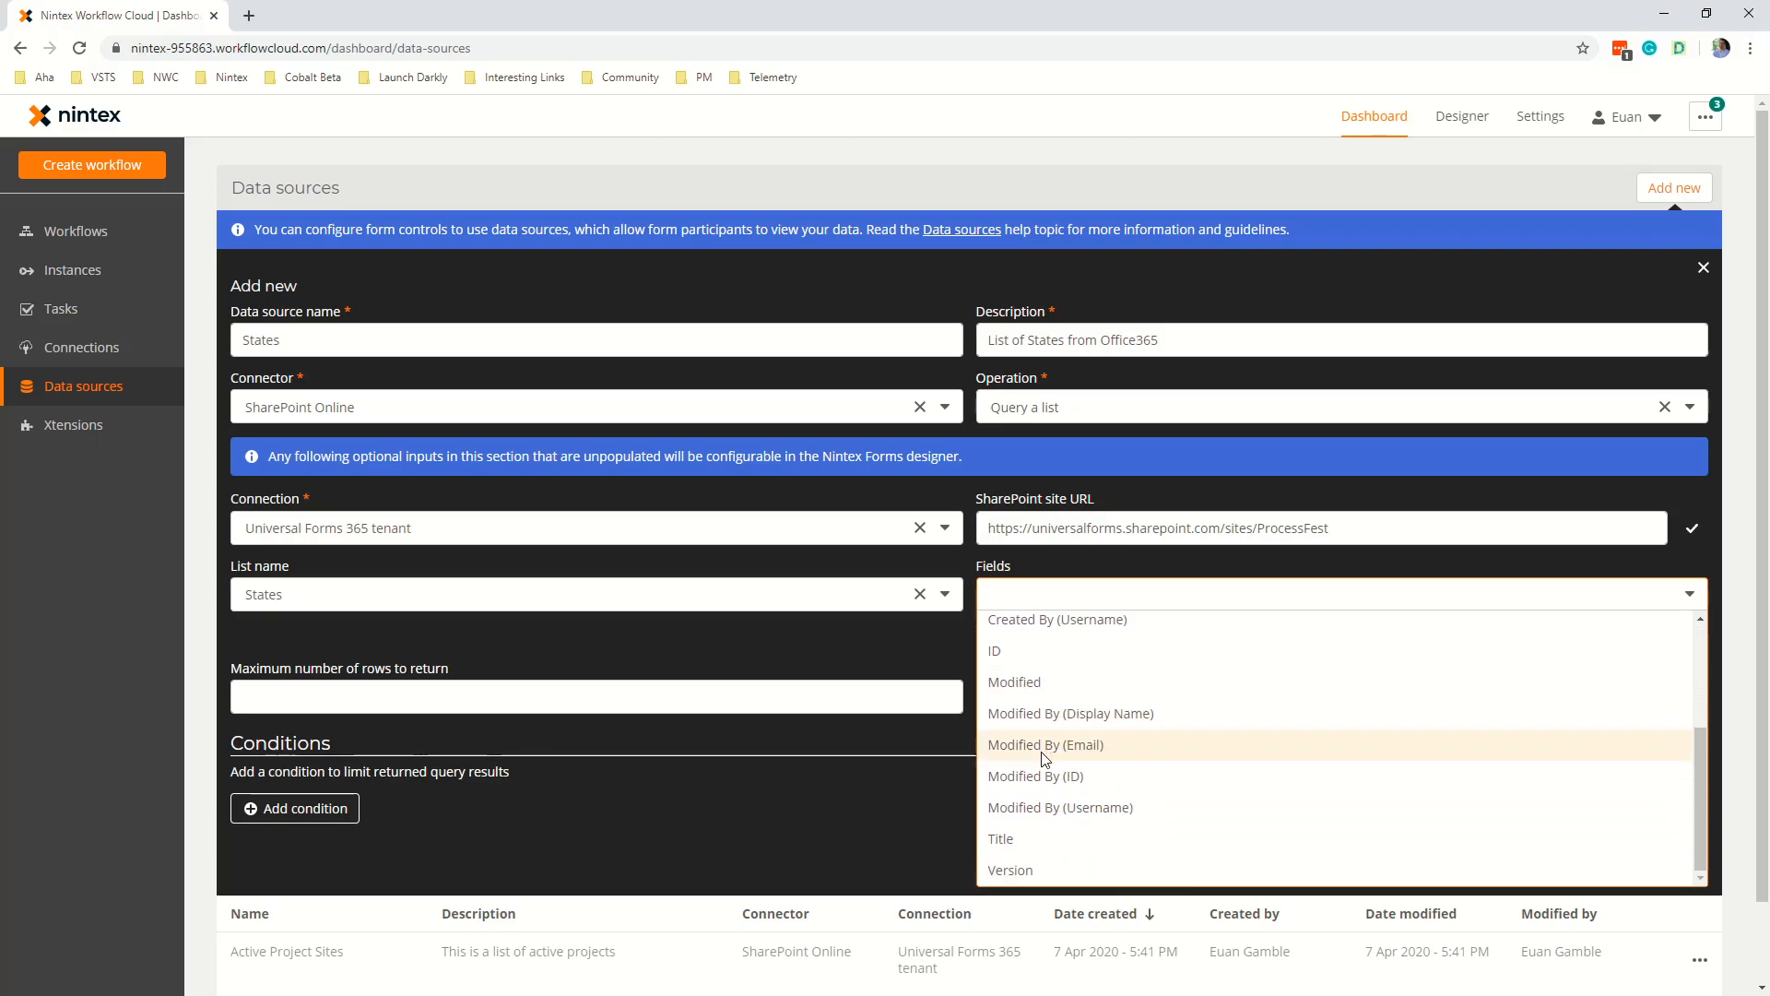
click(1037, 841)
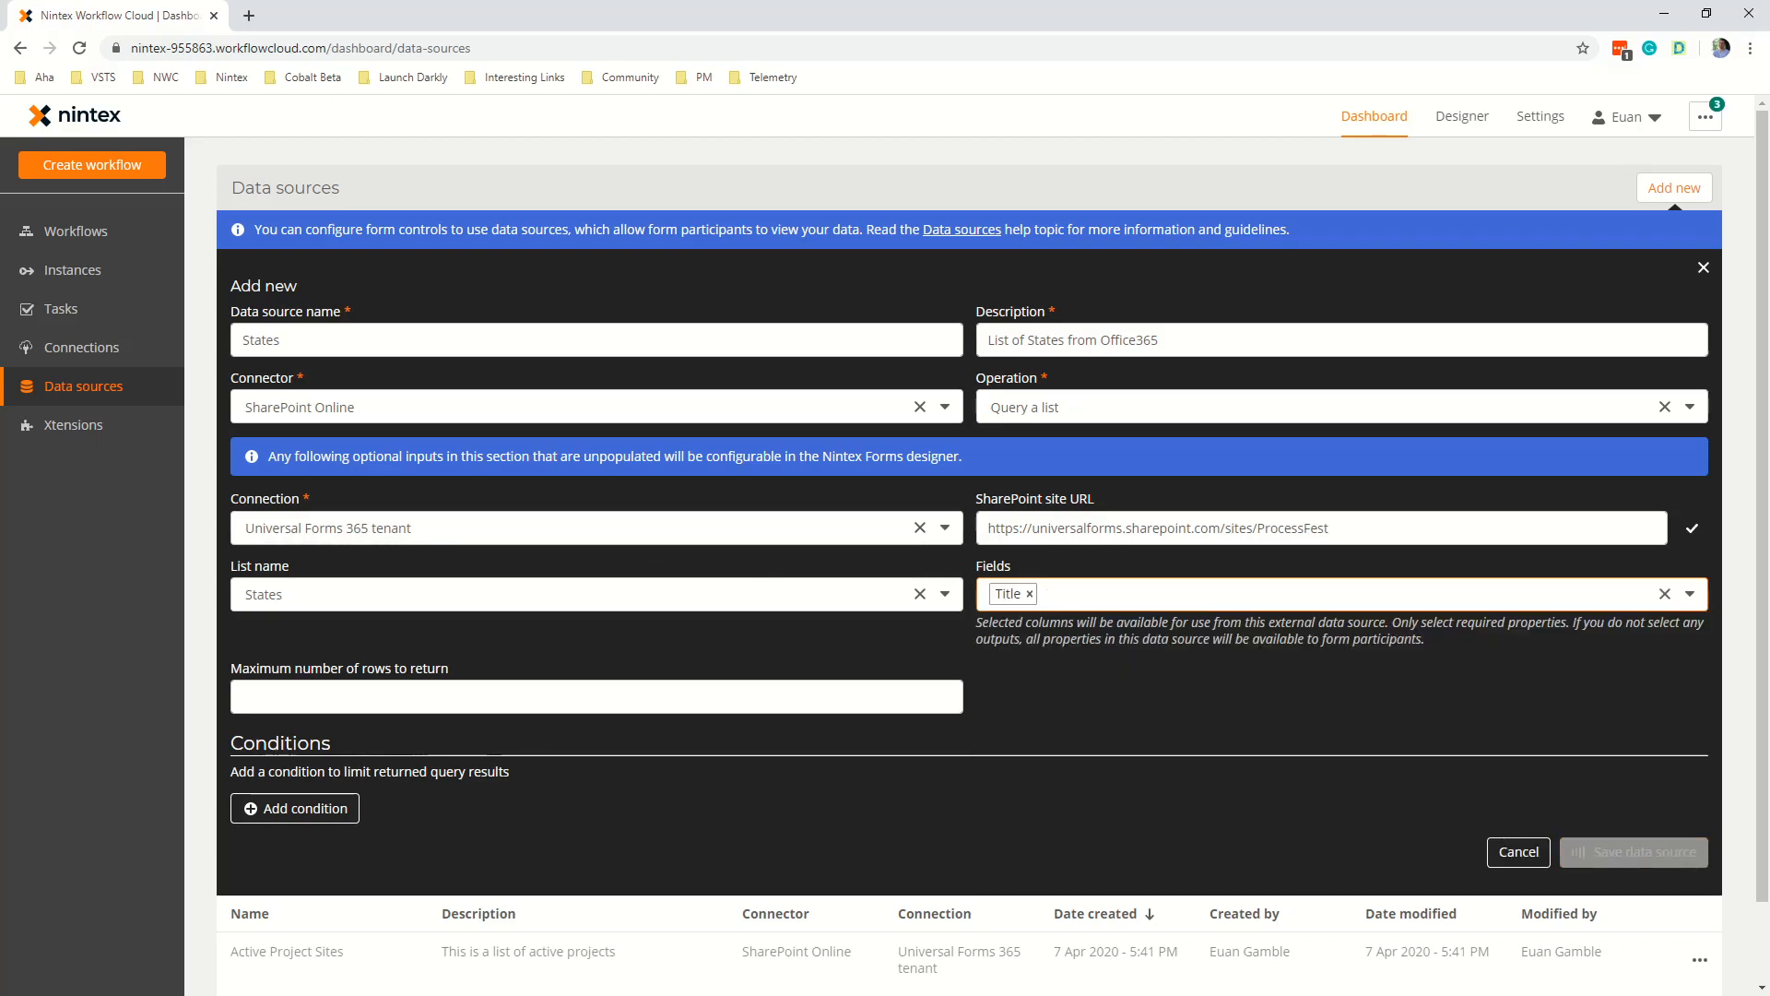
Set the States data source's maximum number of rows to return to 50 and save the data source.
key(alt+Tab)
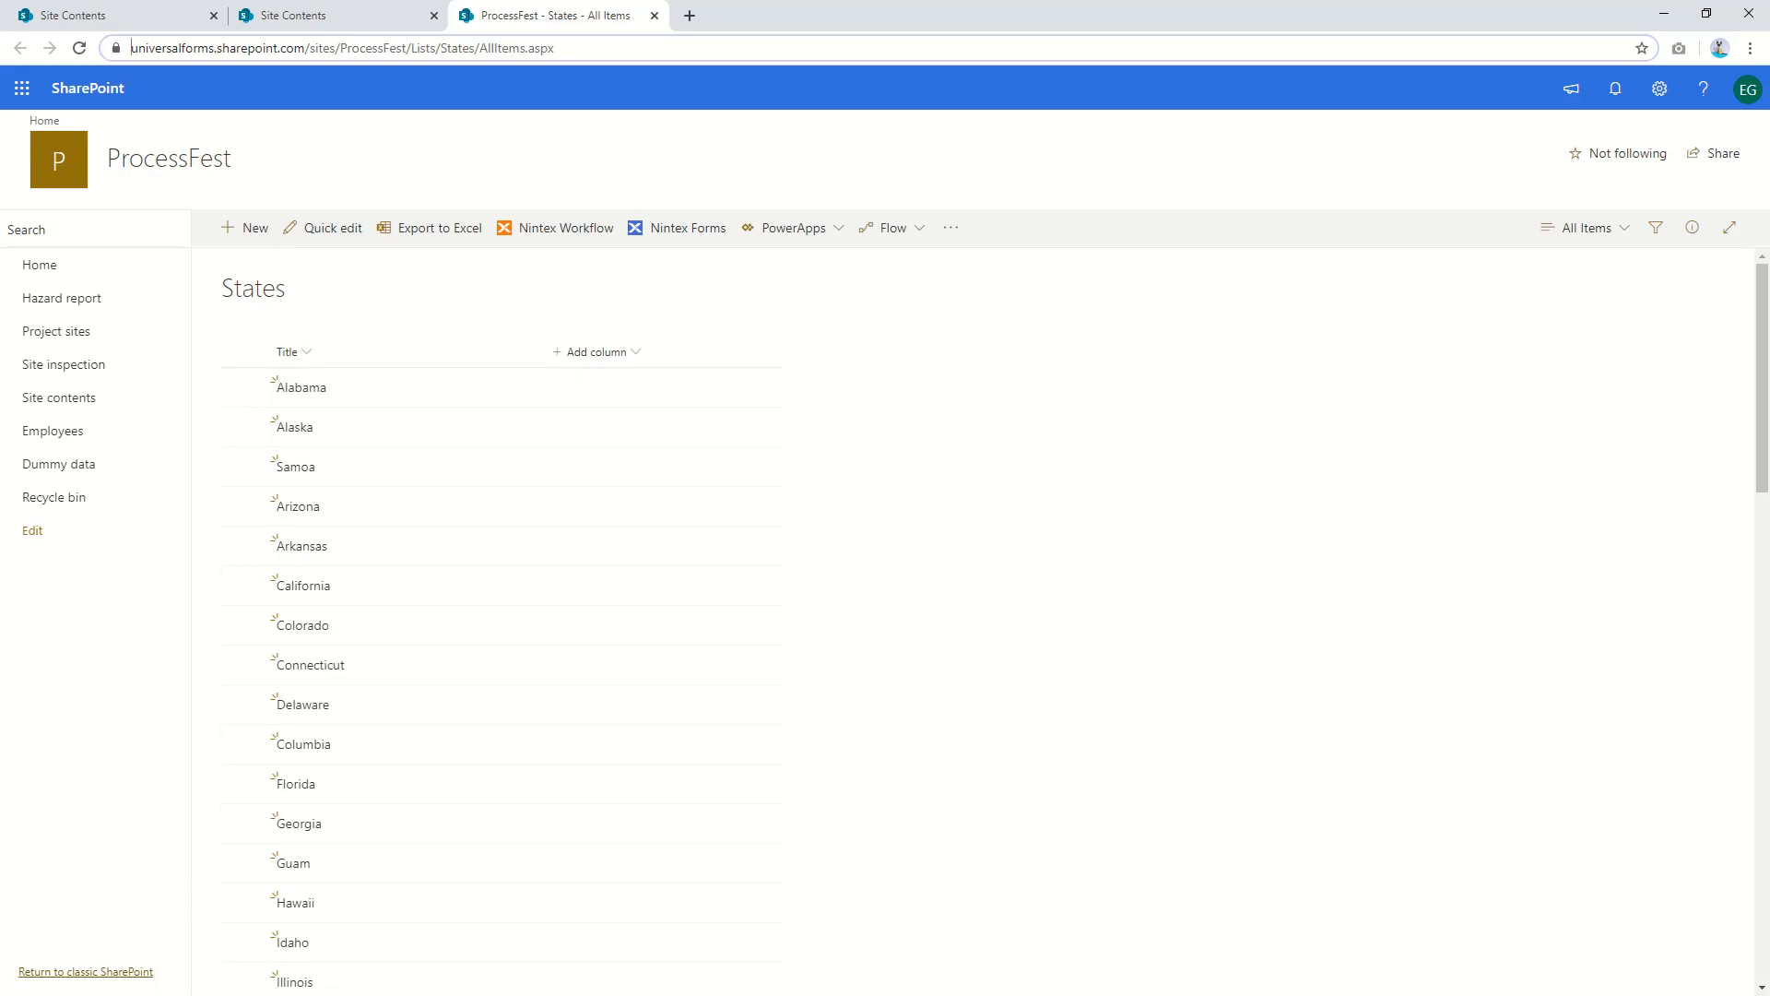
key(alt+Tab)
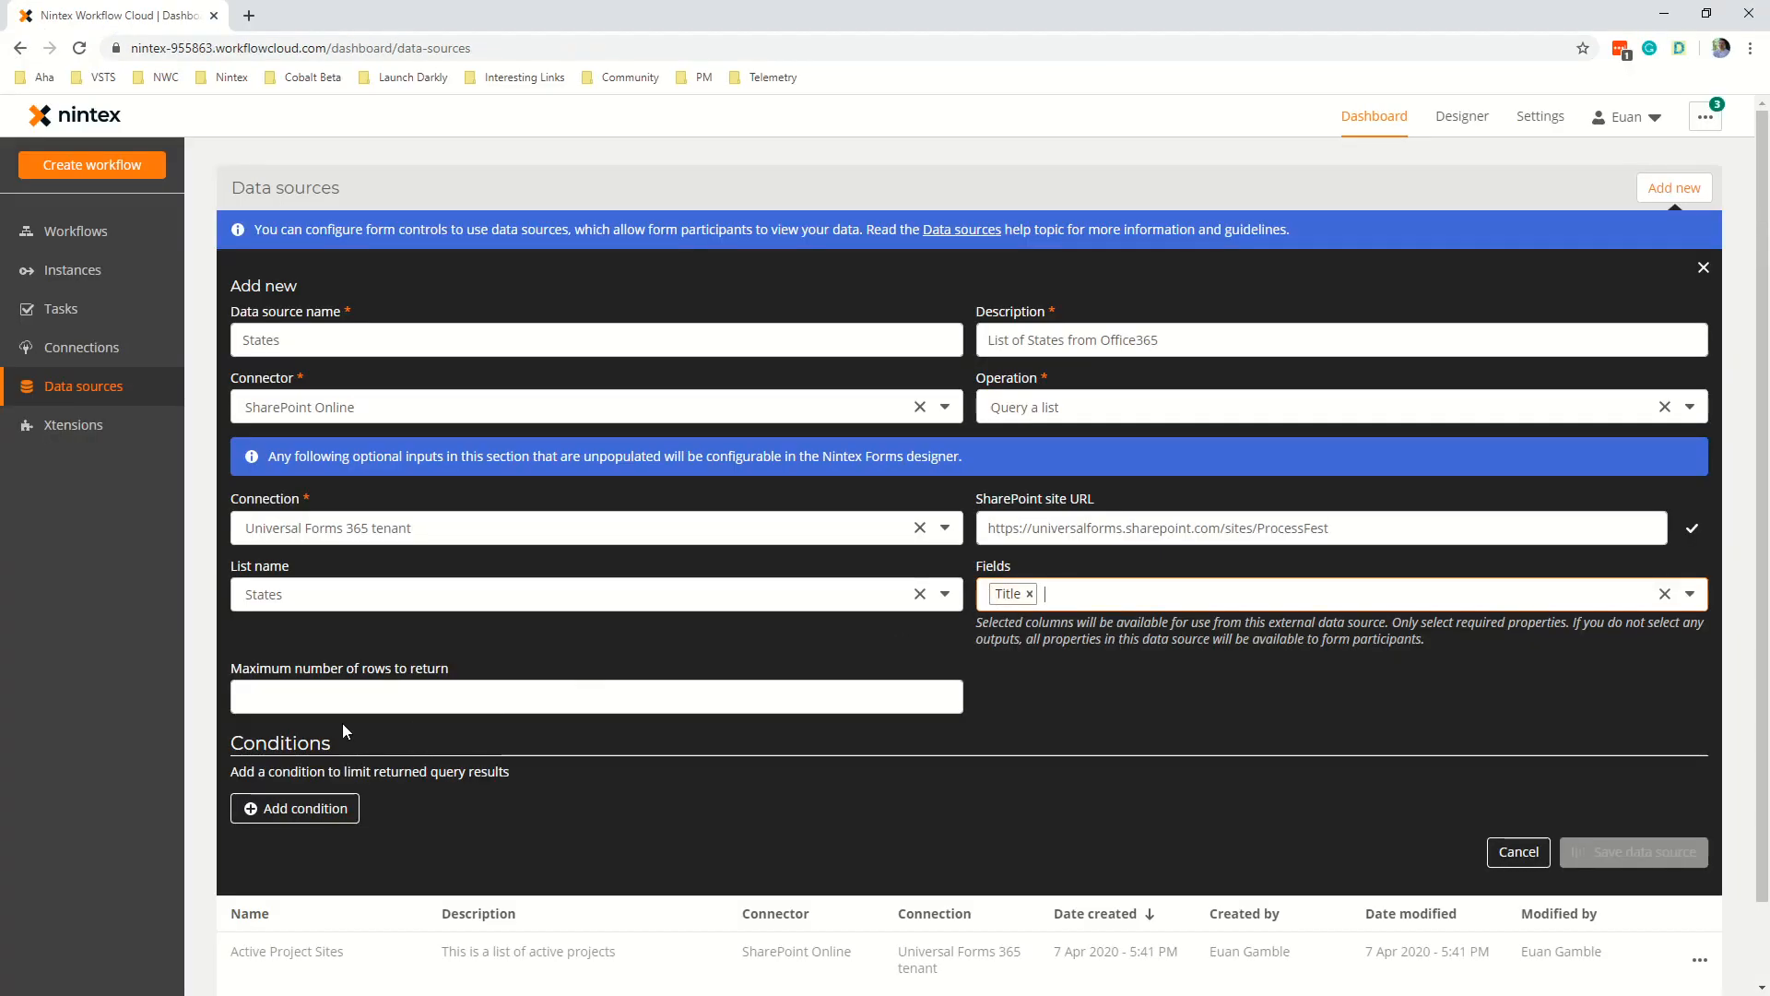
click(351, 697)
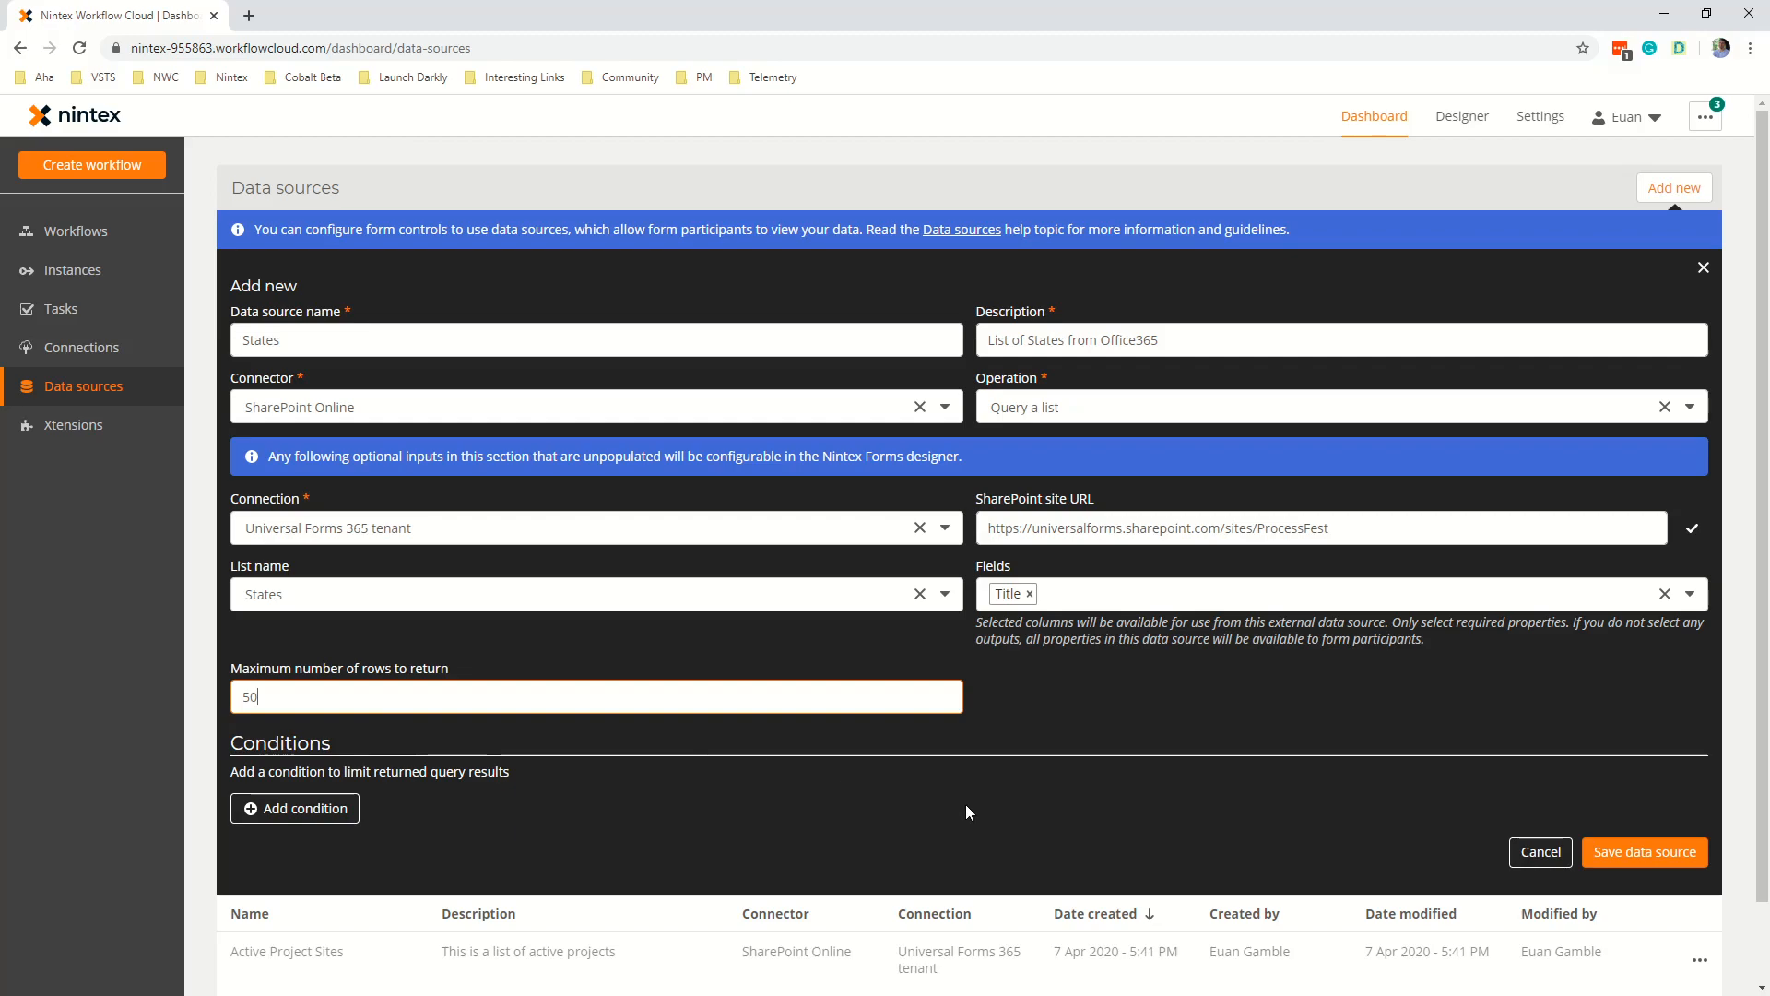
click(1635, 855)
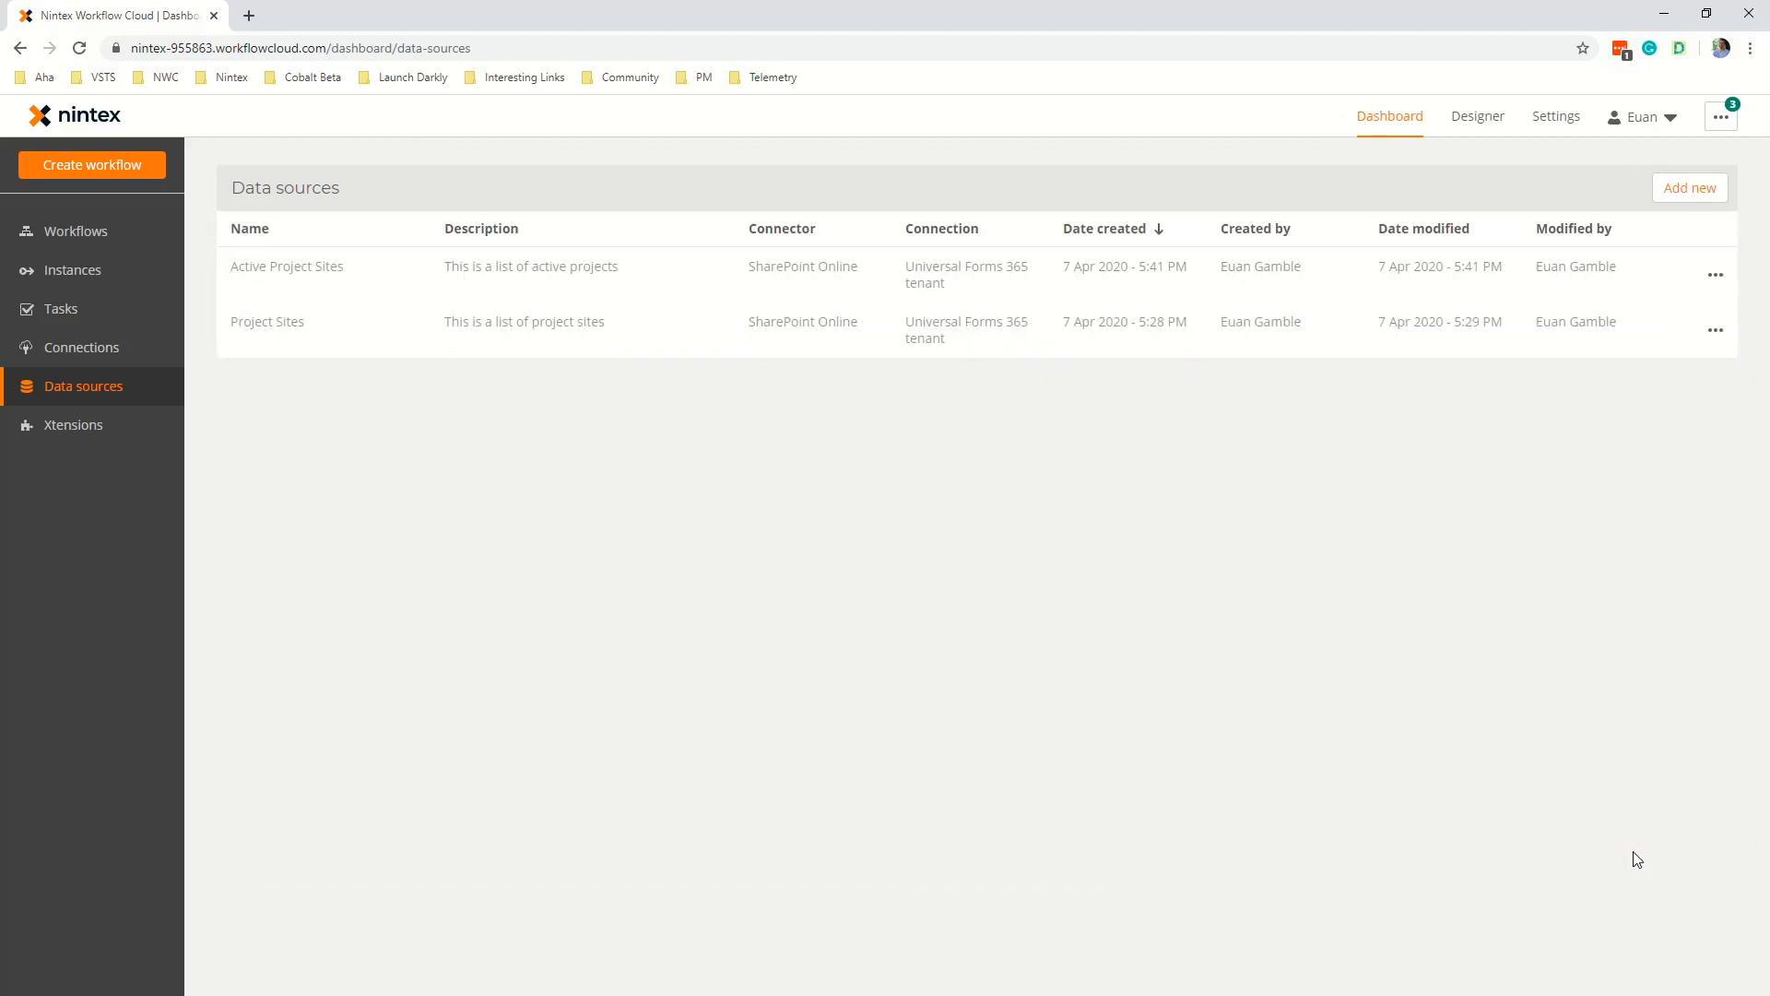
Open the Hazard report workflow and bring up its start event form for designing.
click(81, 234)
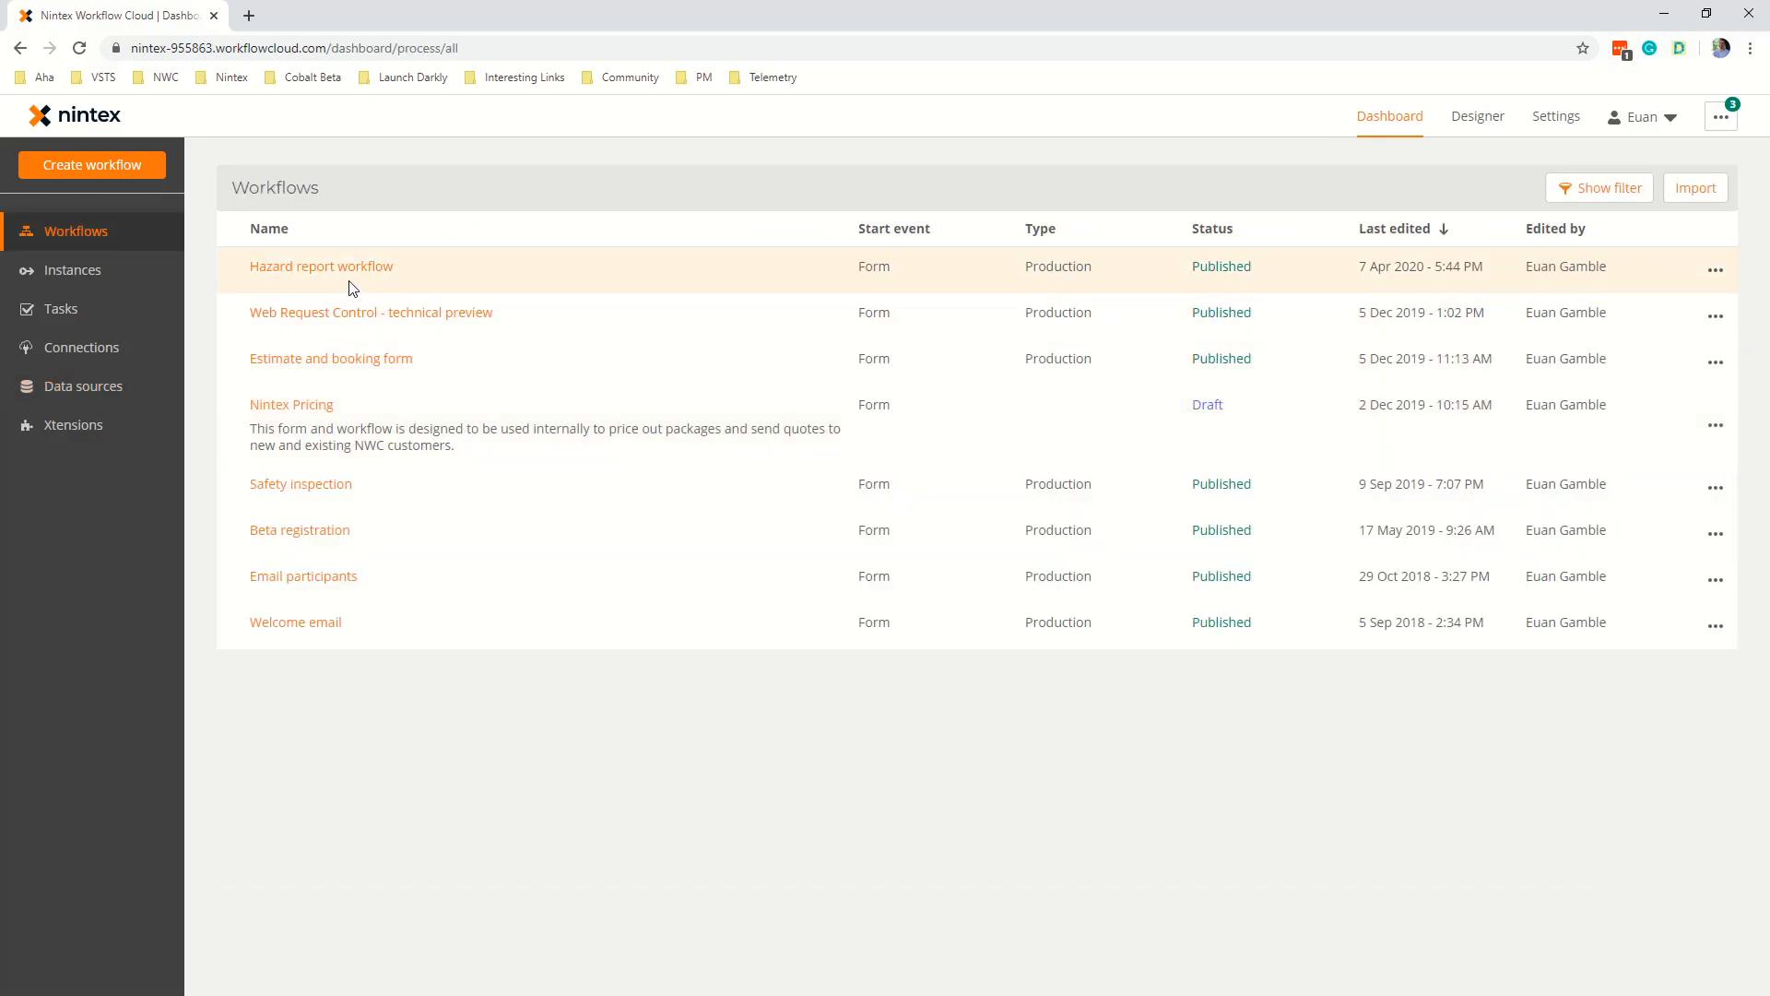
click(343, 268)
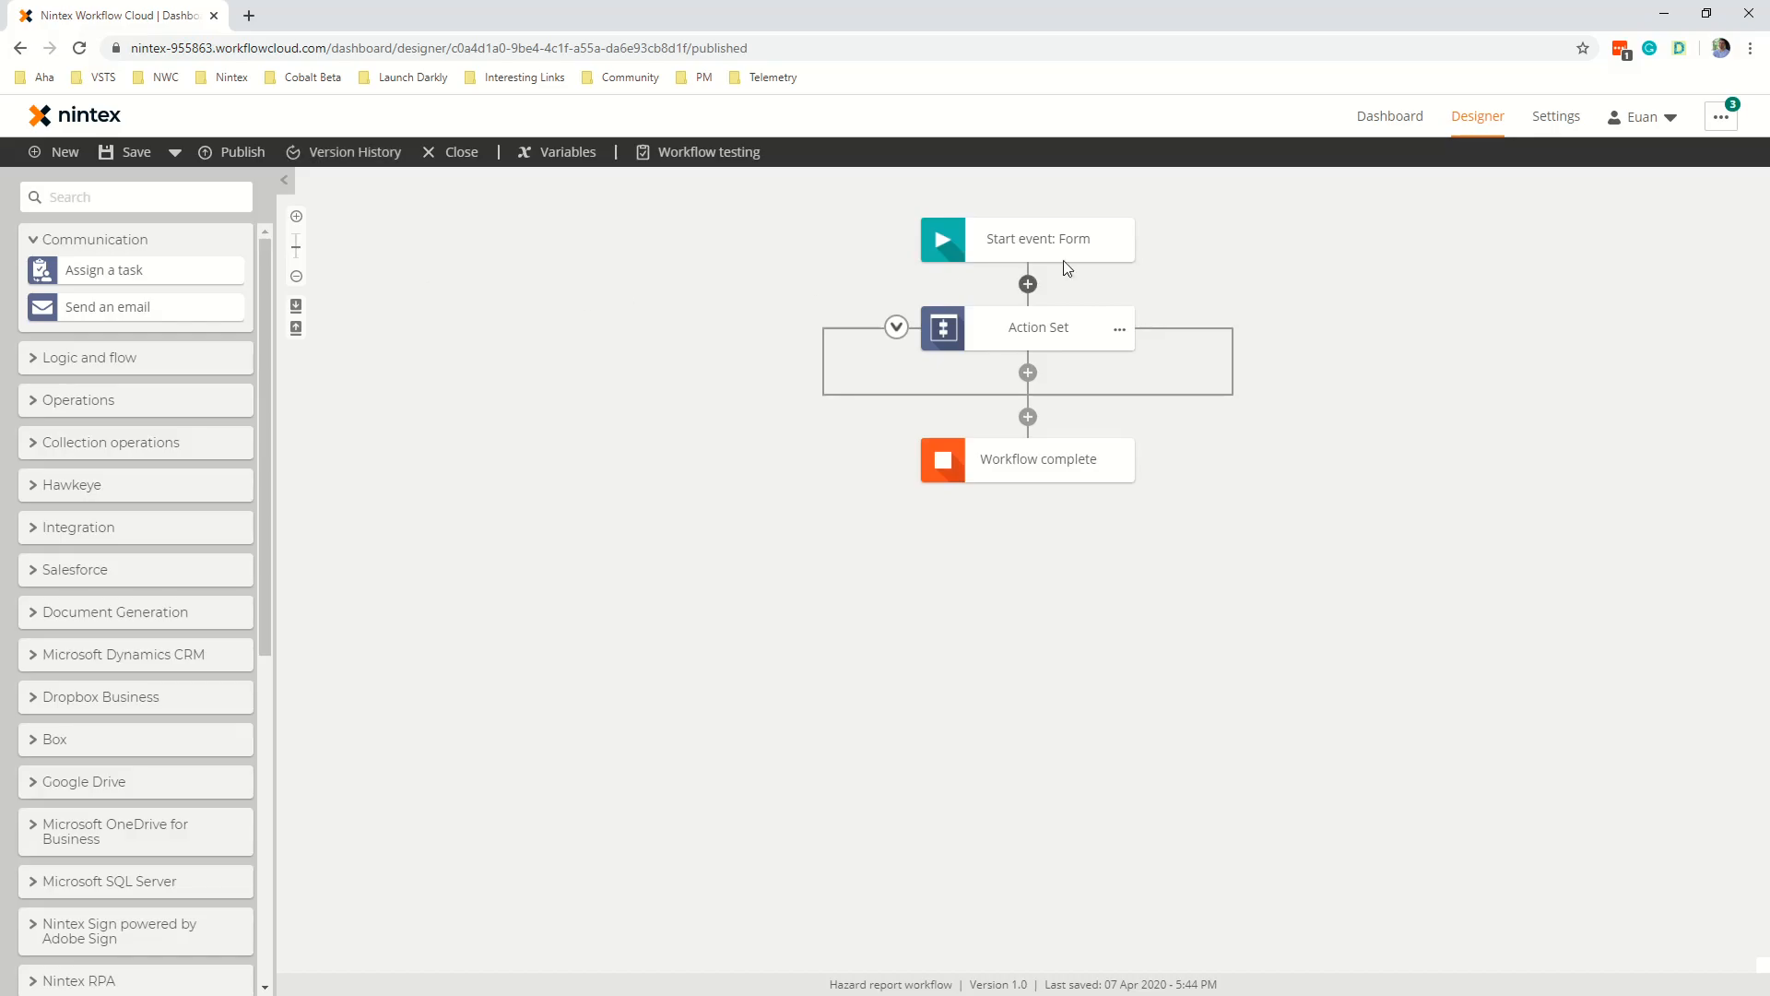
click(1067, 238)
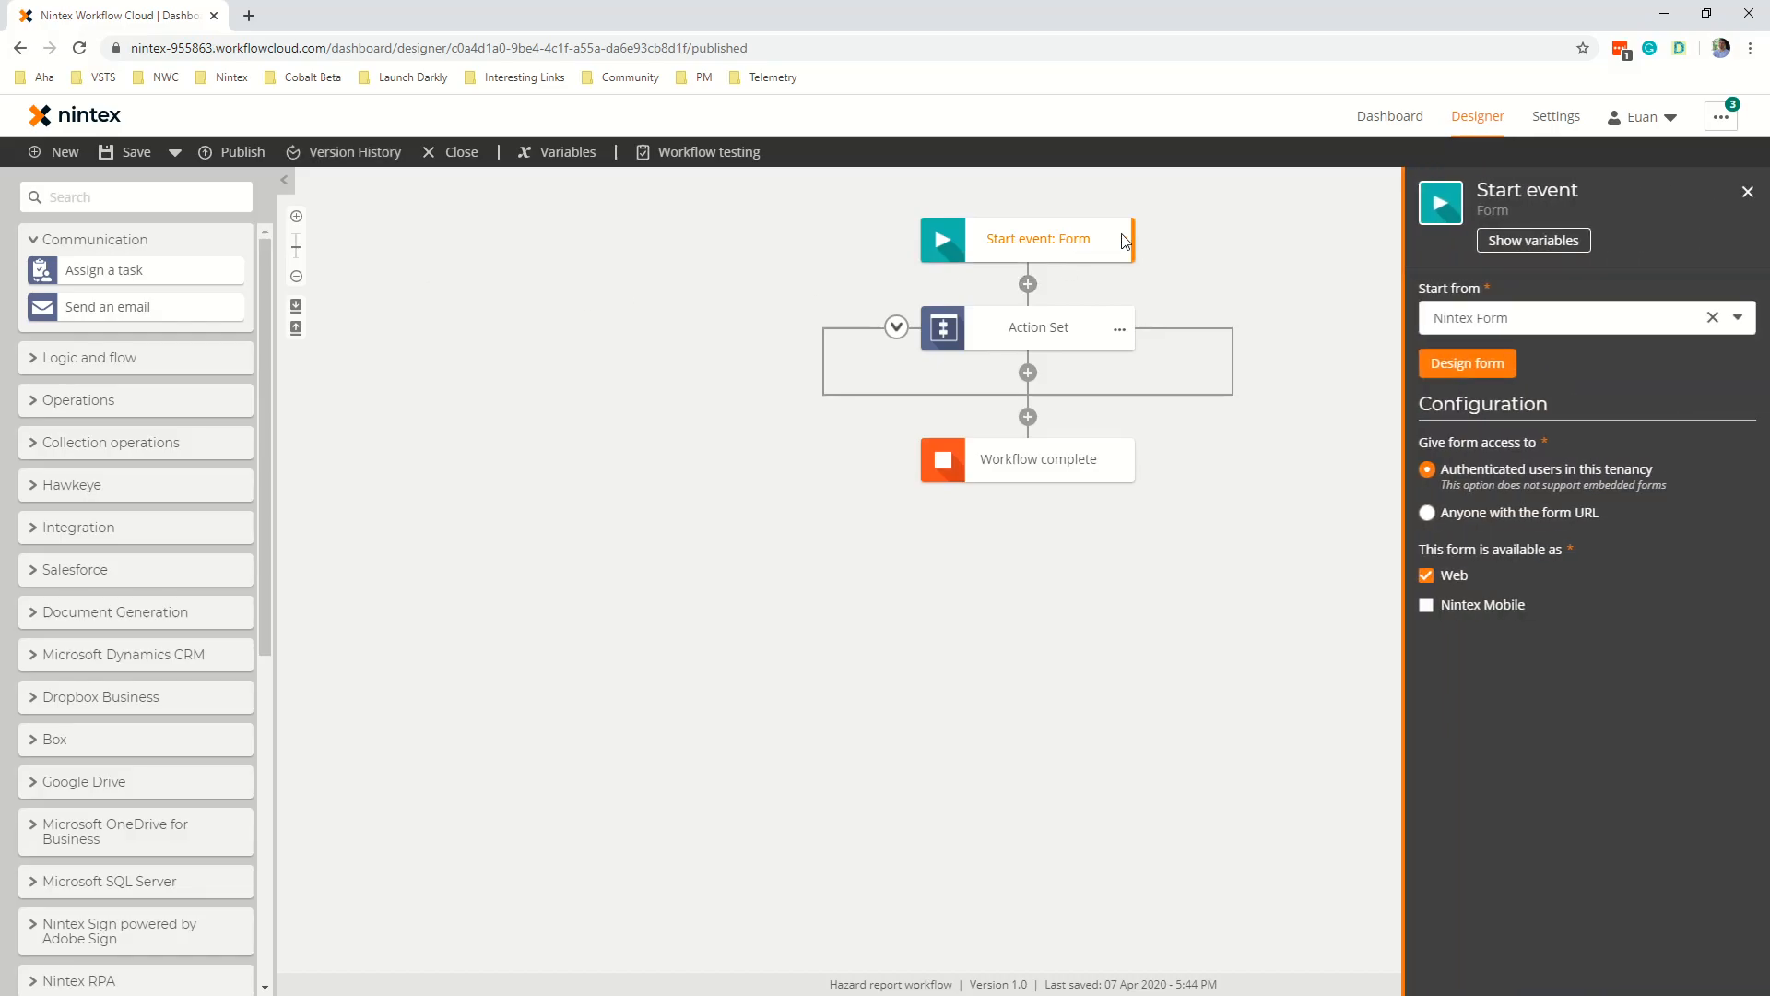
click(1490, 365)
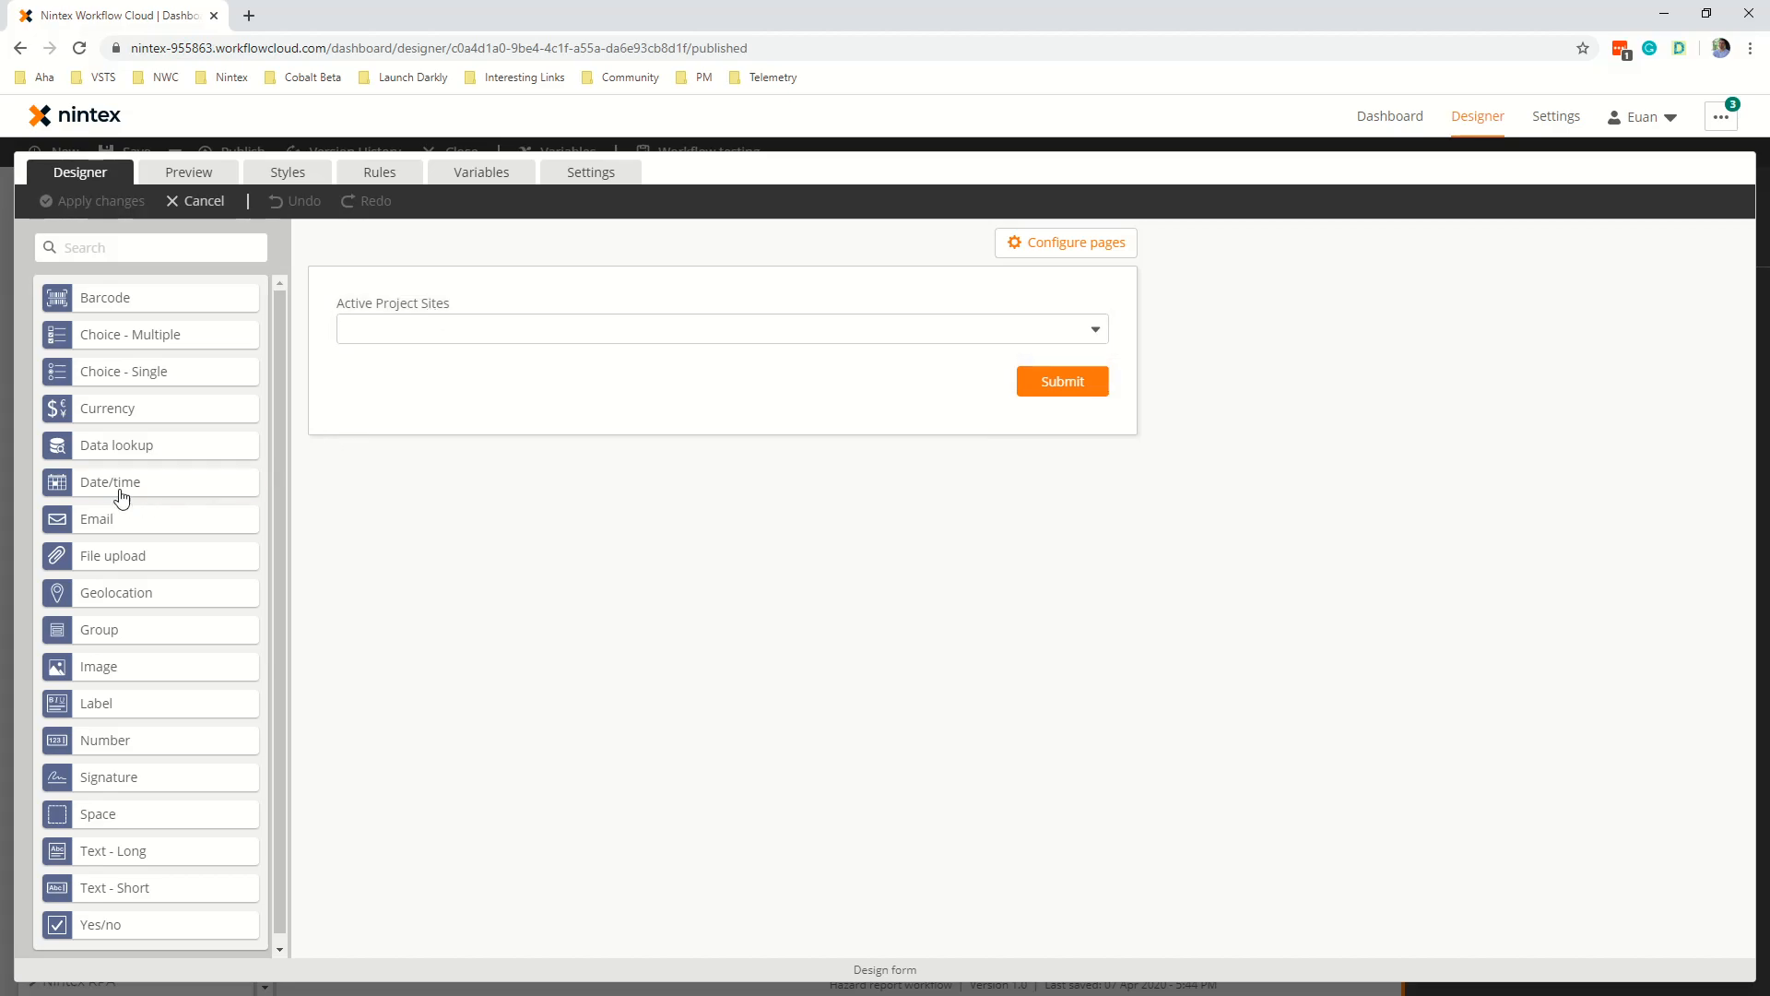
Duplicate the Active Project Sites lookup, place the copy above the original and title it States.
mouse_move(127, 451)
mouse_down()
mouse_move(458, 293)
mouse_move(119, 434)
mouse_move(142, 452)
mouse_up()
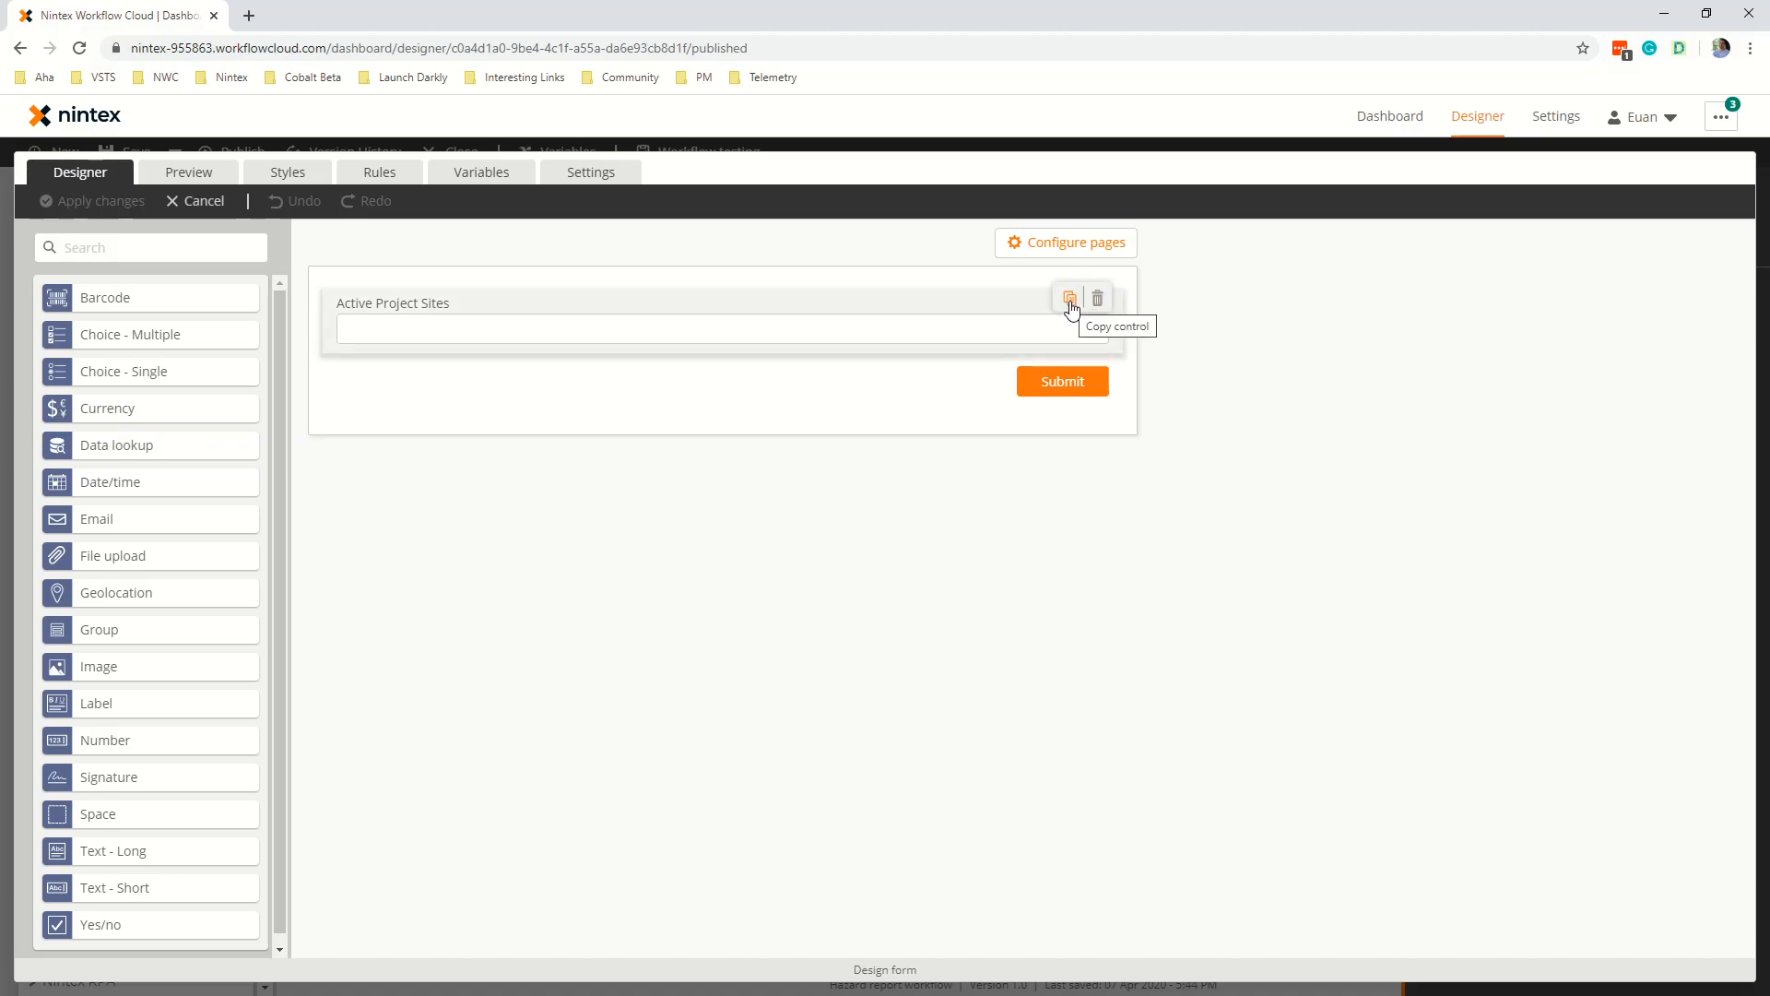
click(1070, 301)
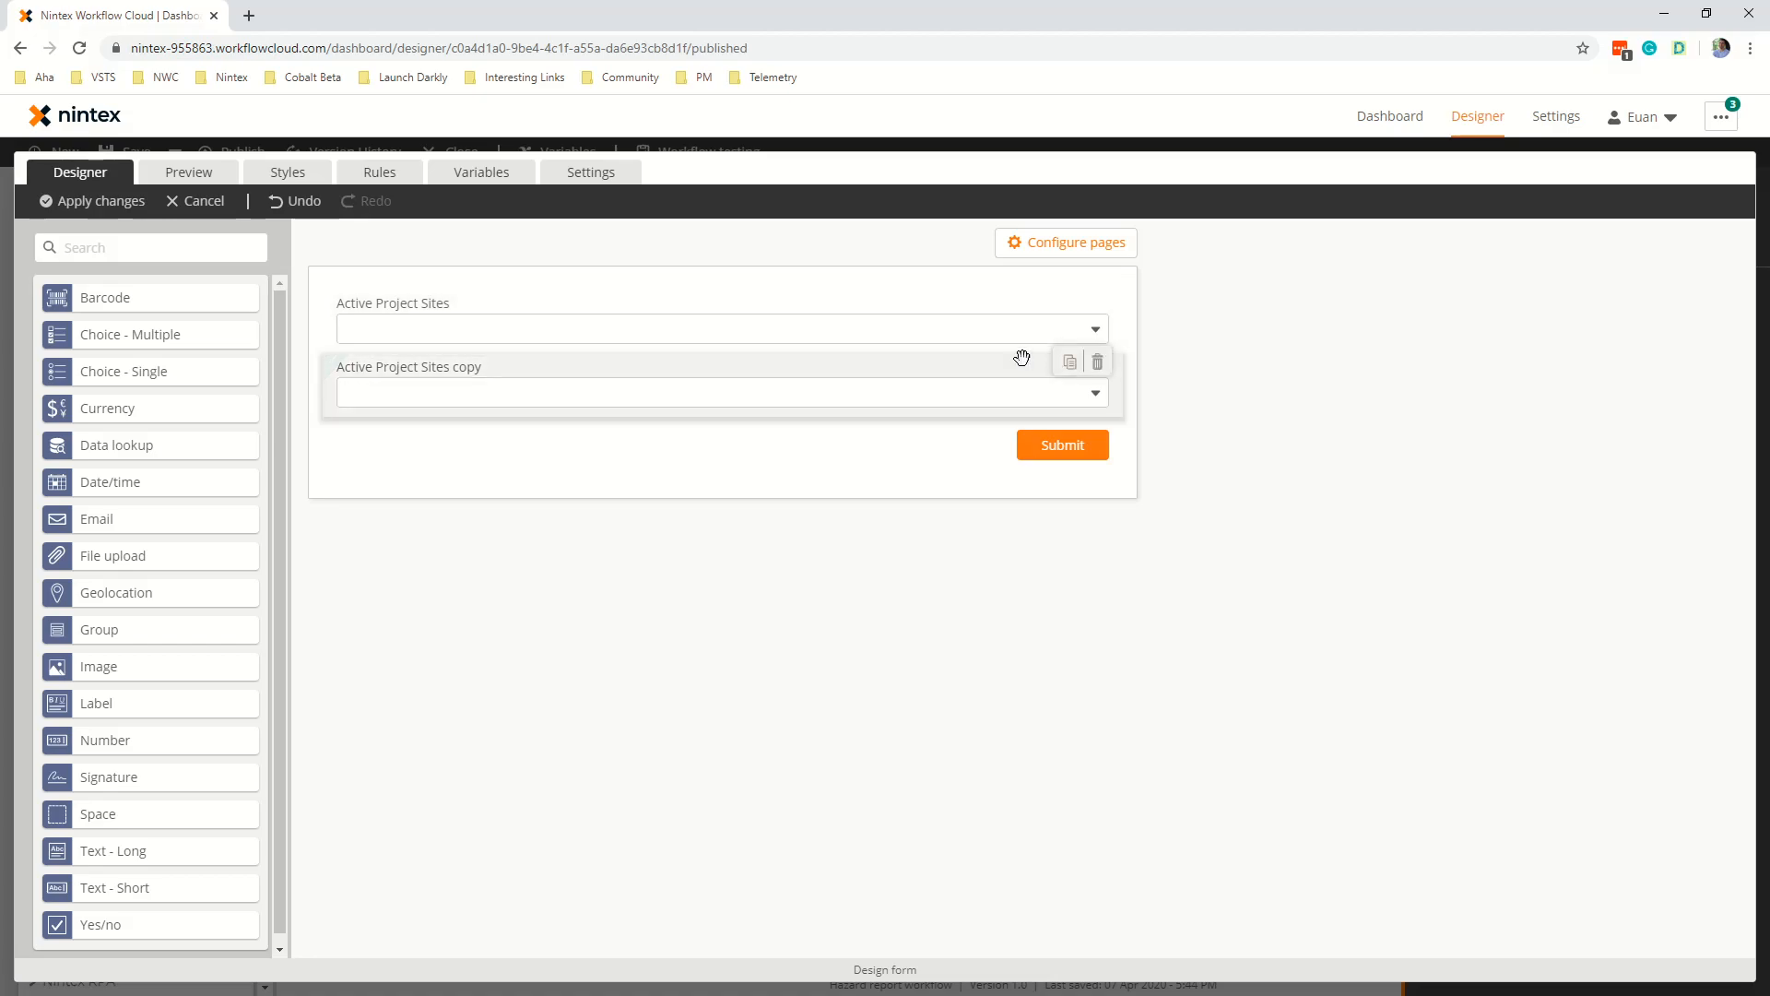
drag(793, 387, 771, 292)
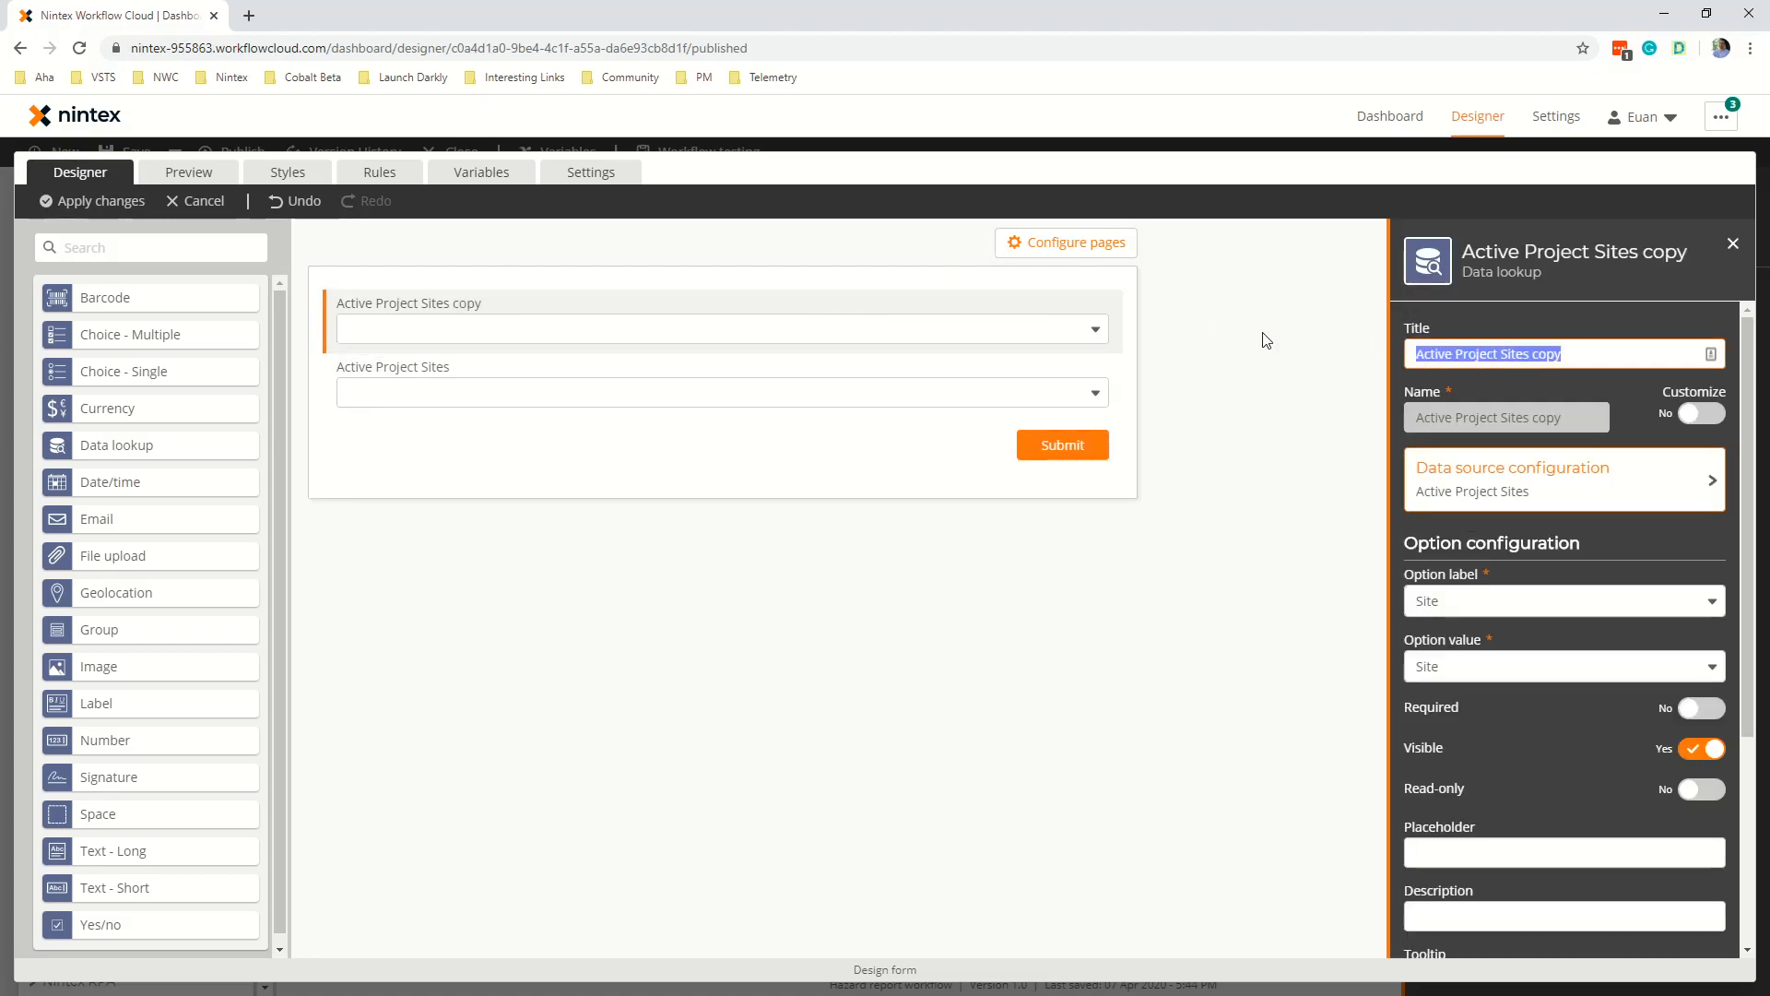
text(States)
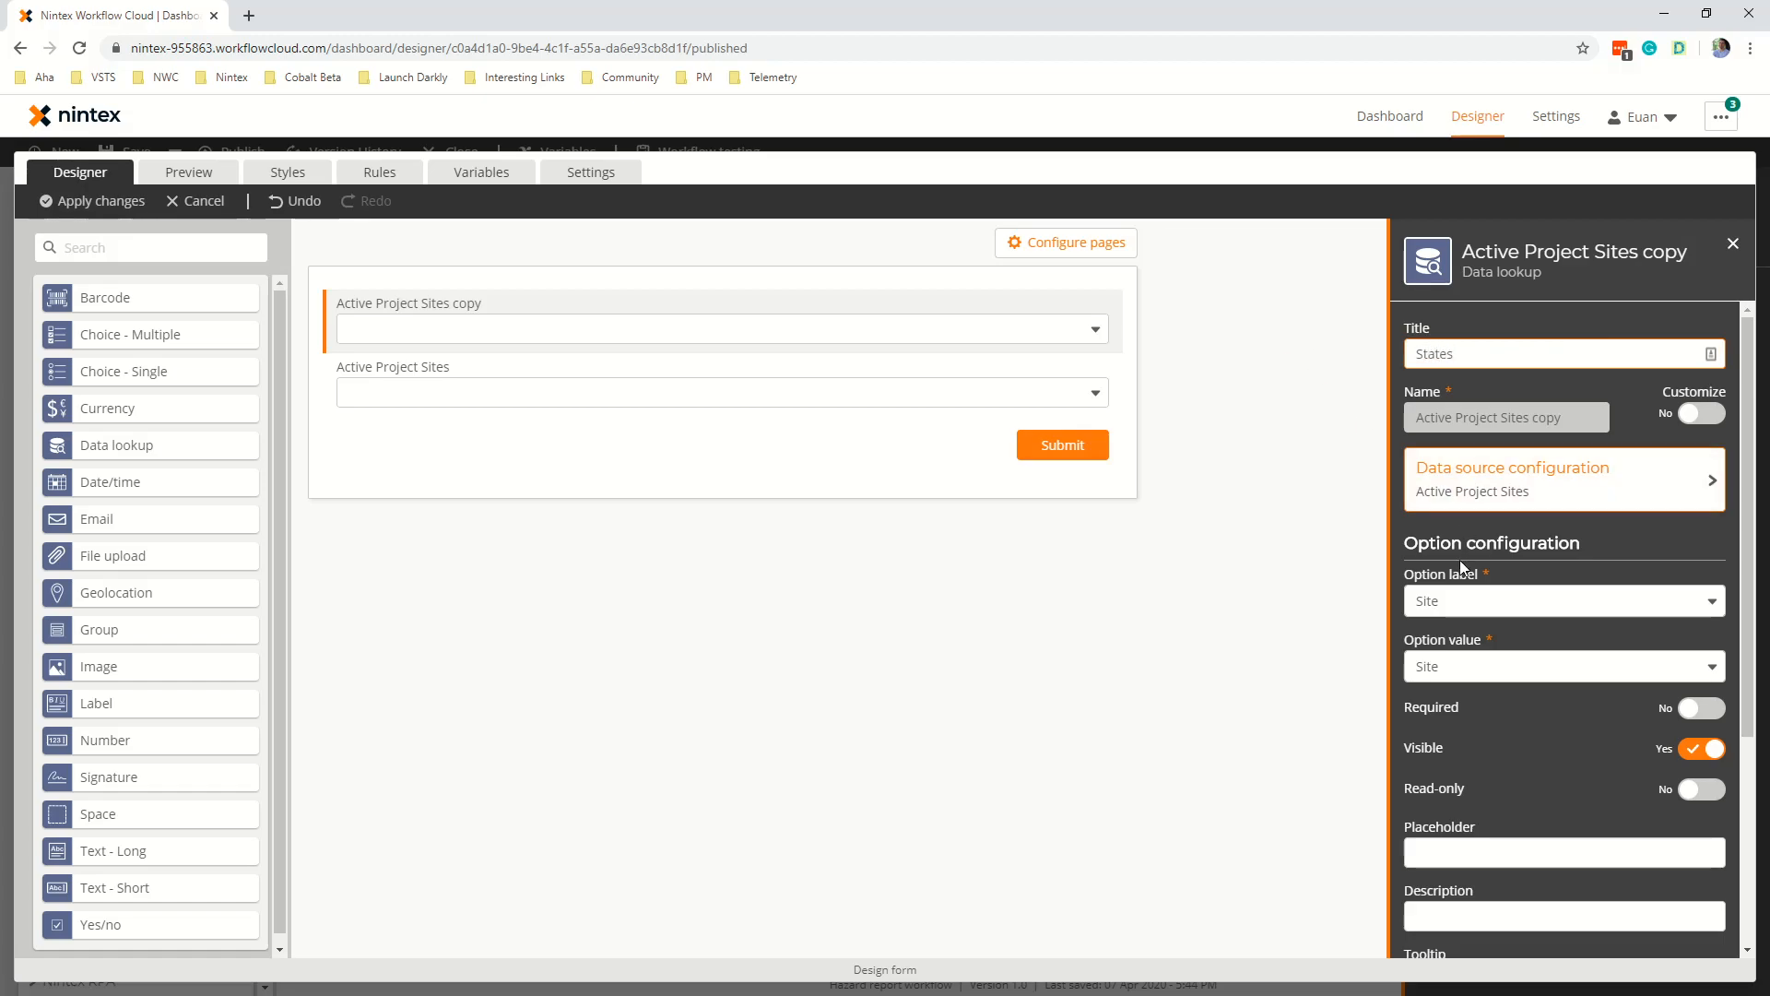
click(1481, 498)
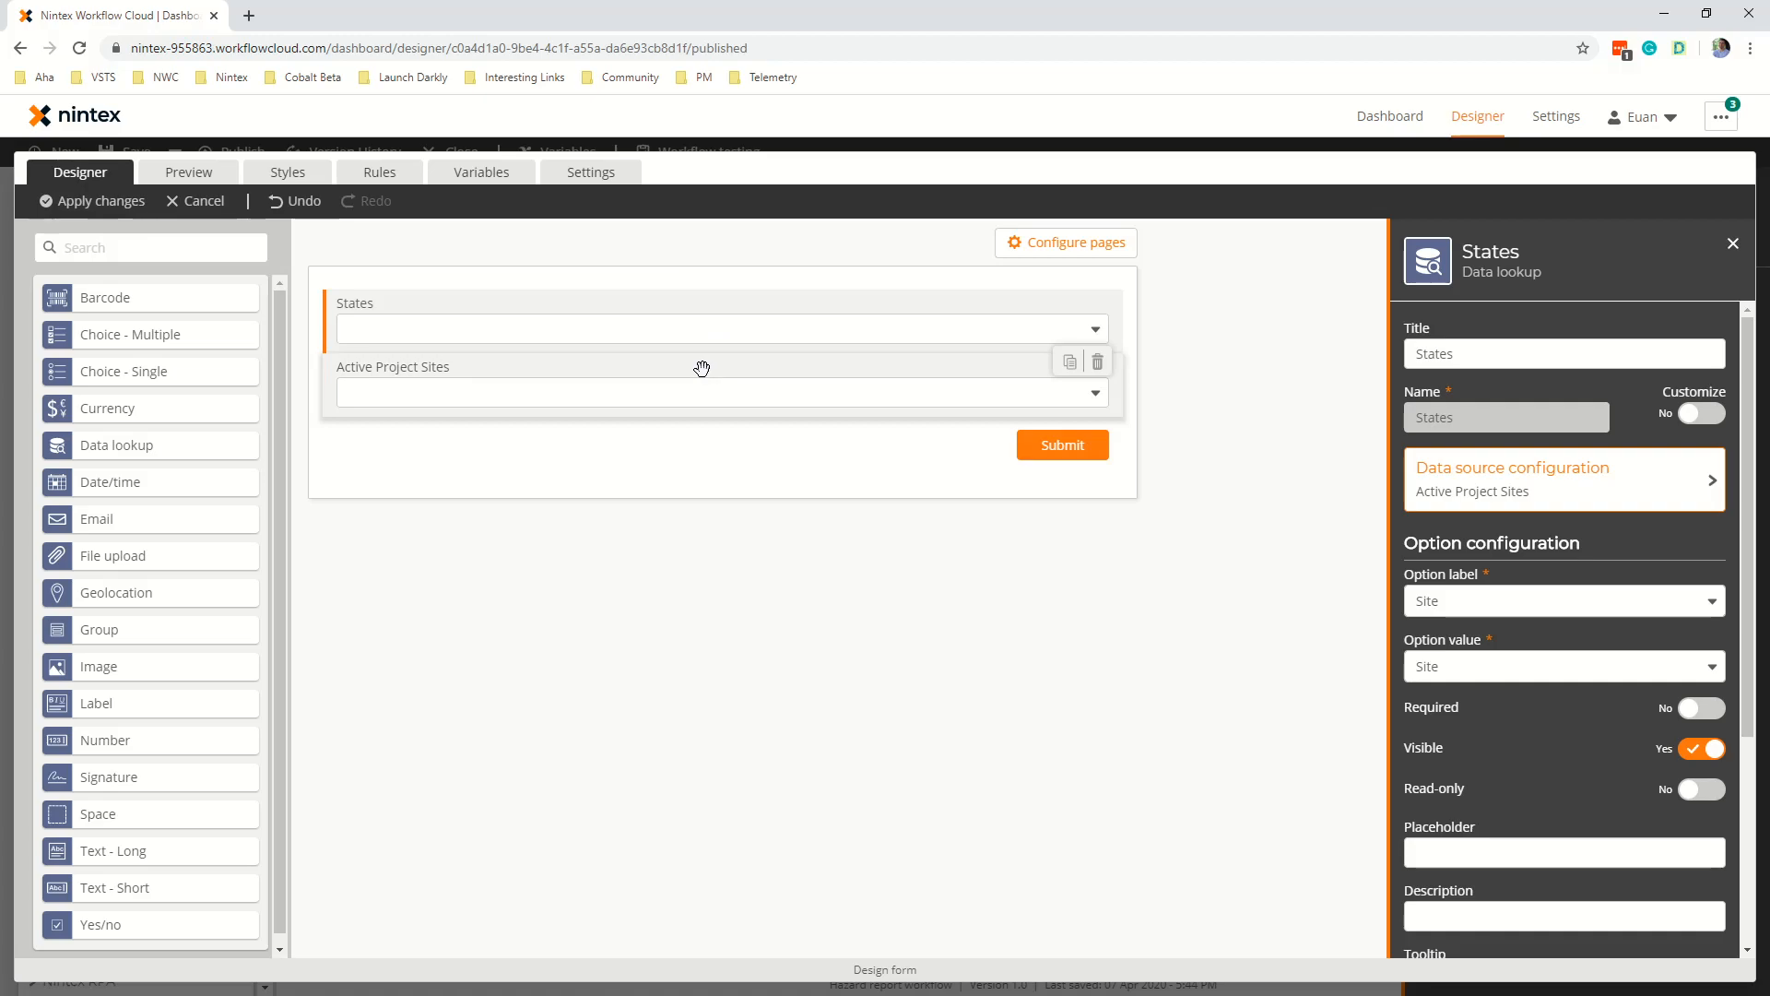
Change the States lookup's data source to States and return to its complete configuration.
click(1475, 465)
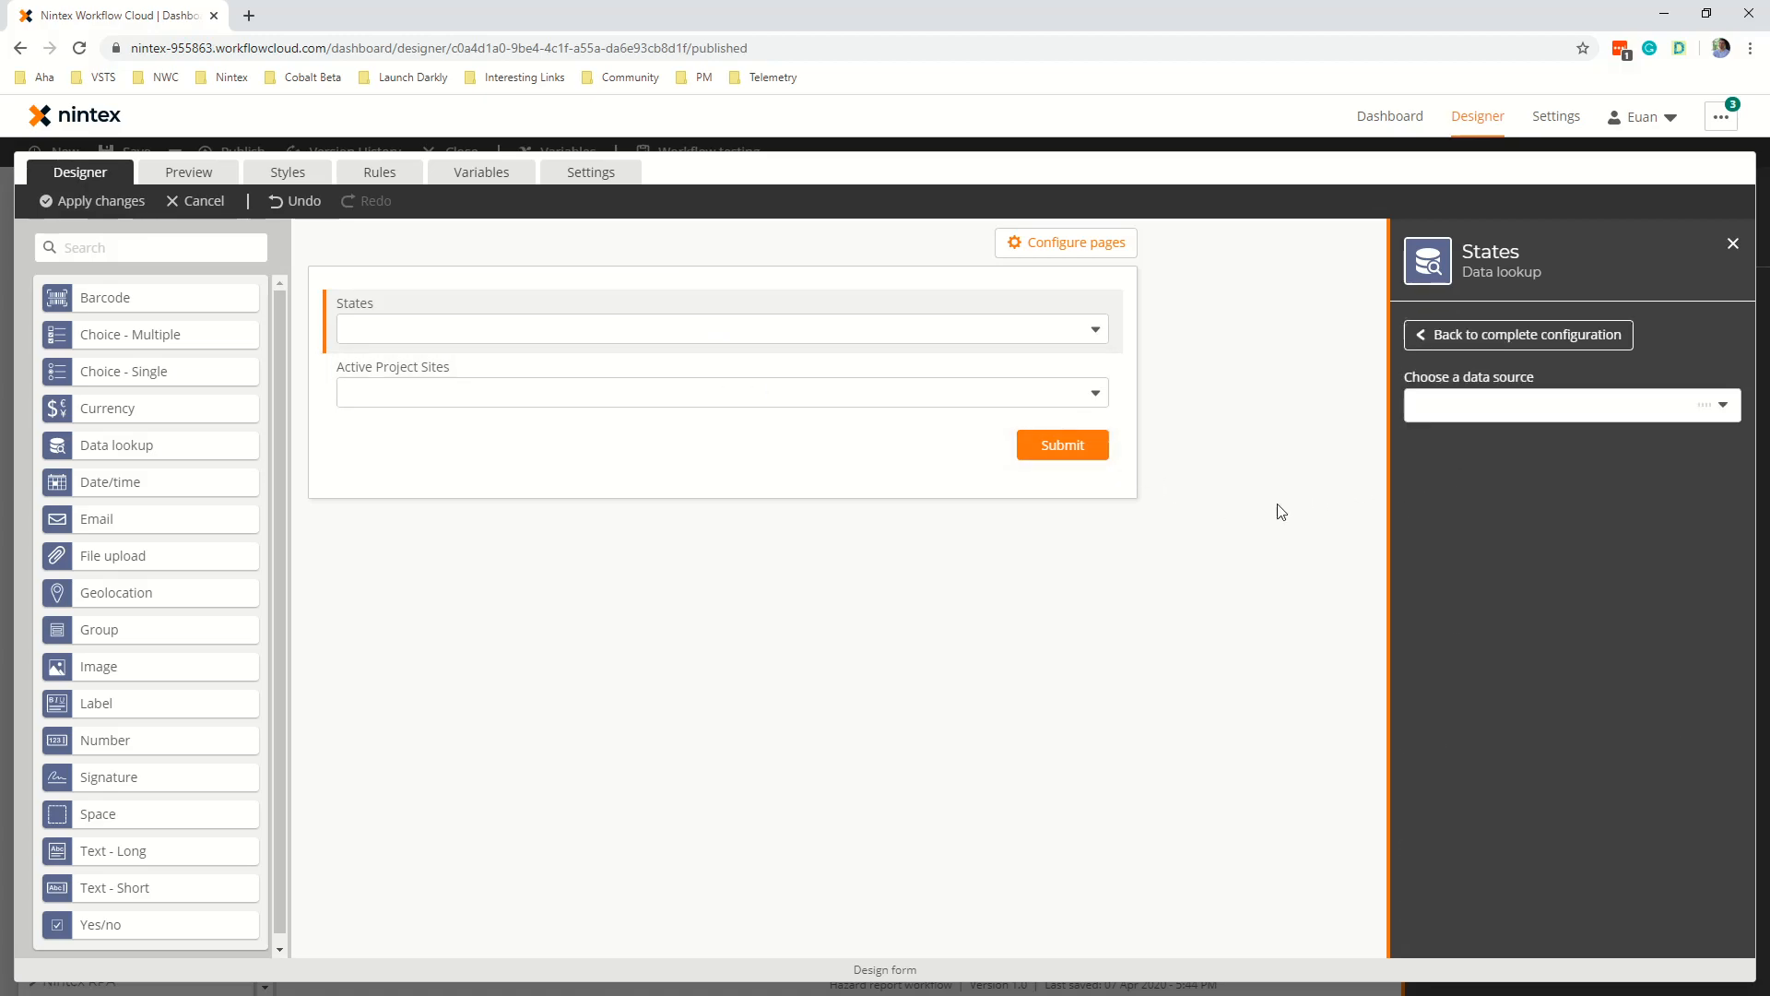
click(1535, 403)
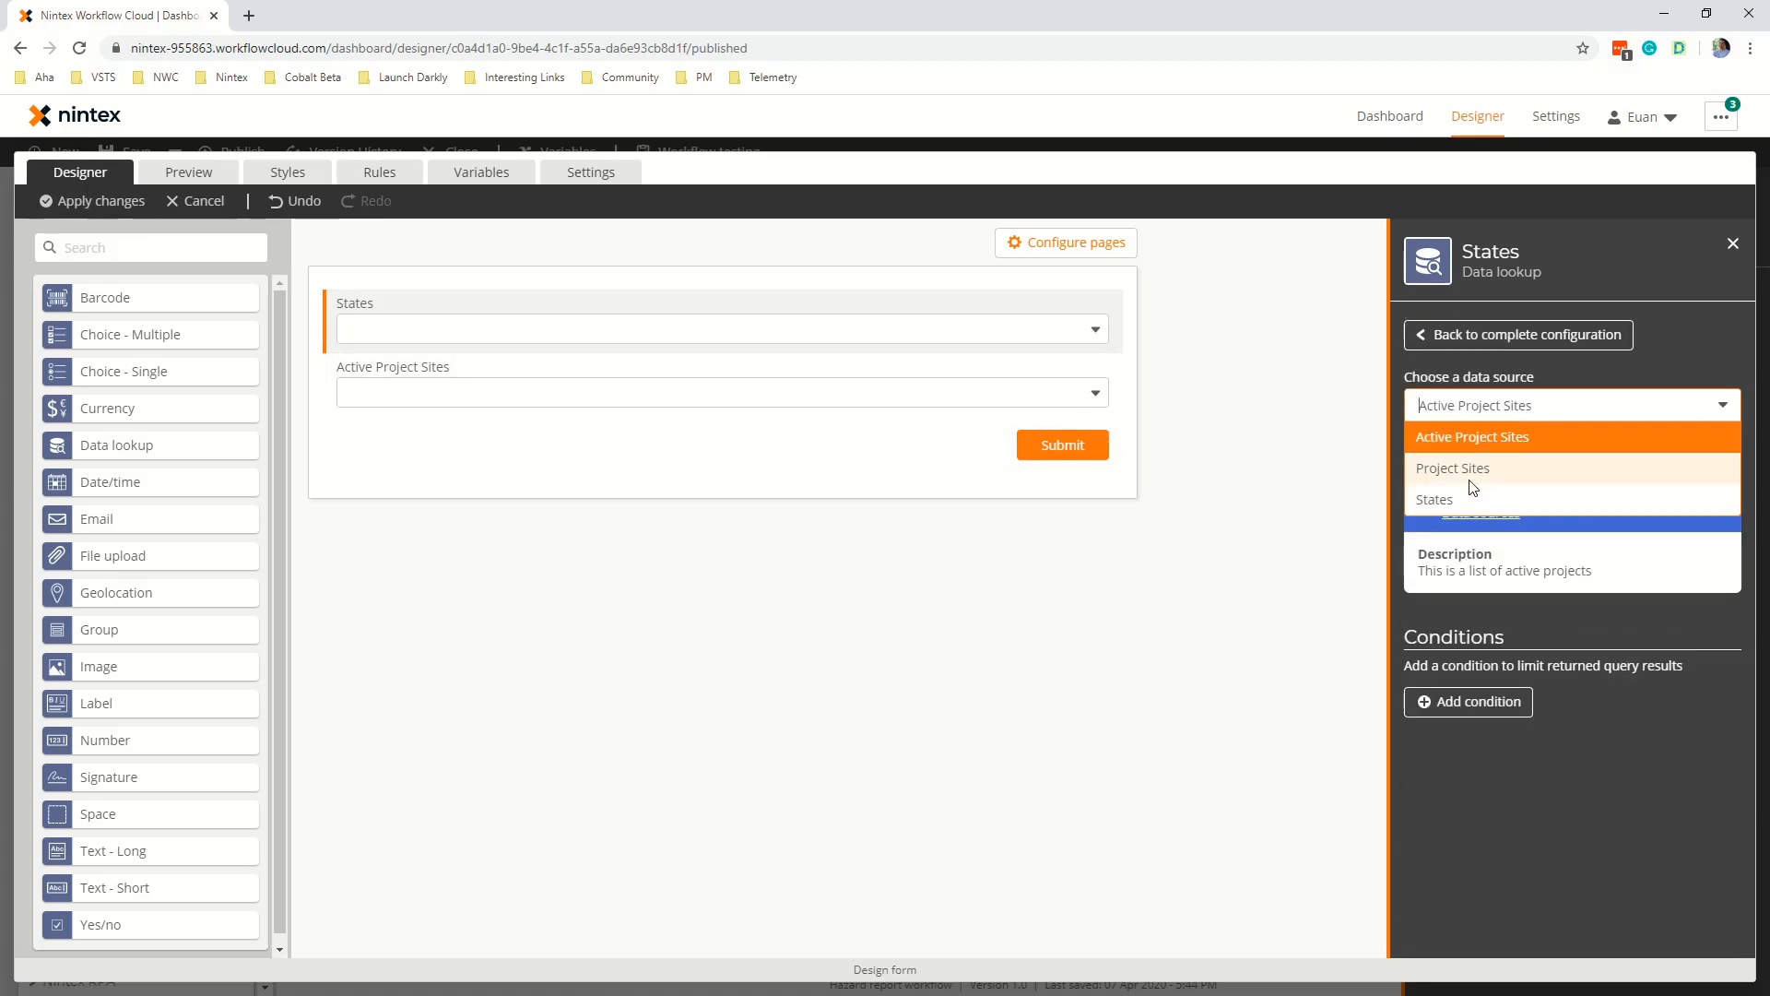
click(1454, 504)
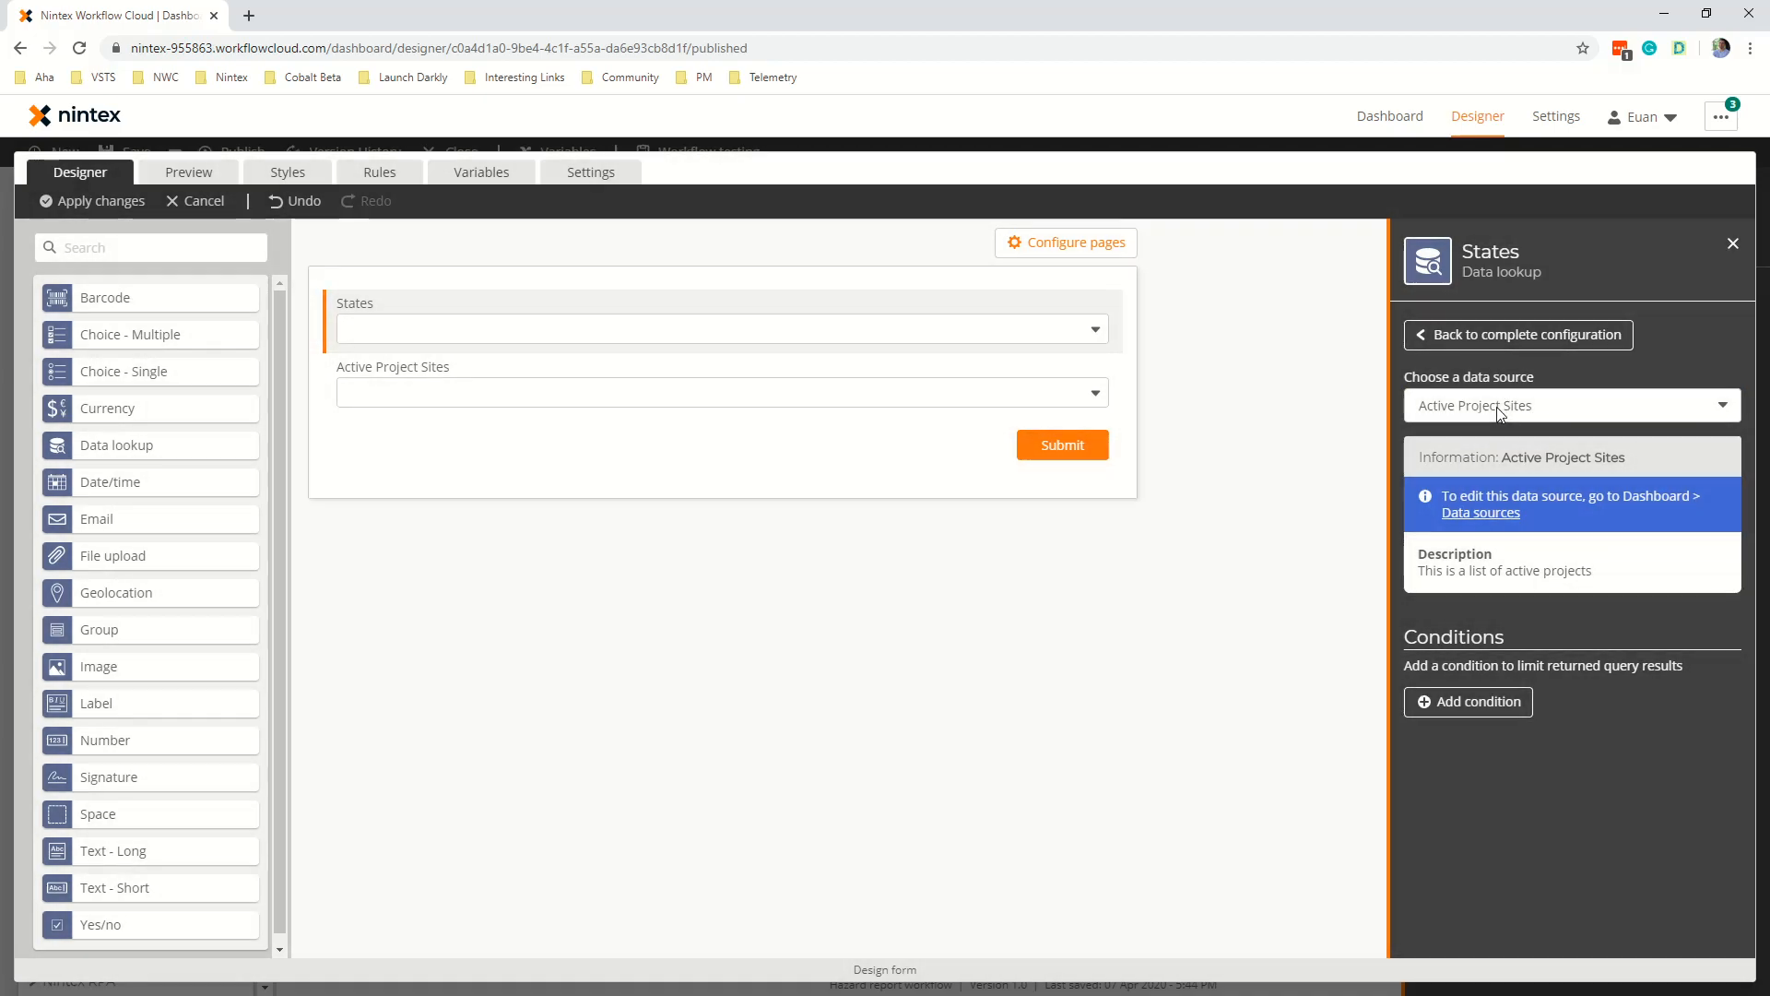
click(1497, 407)
click(1452, 500)
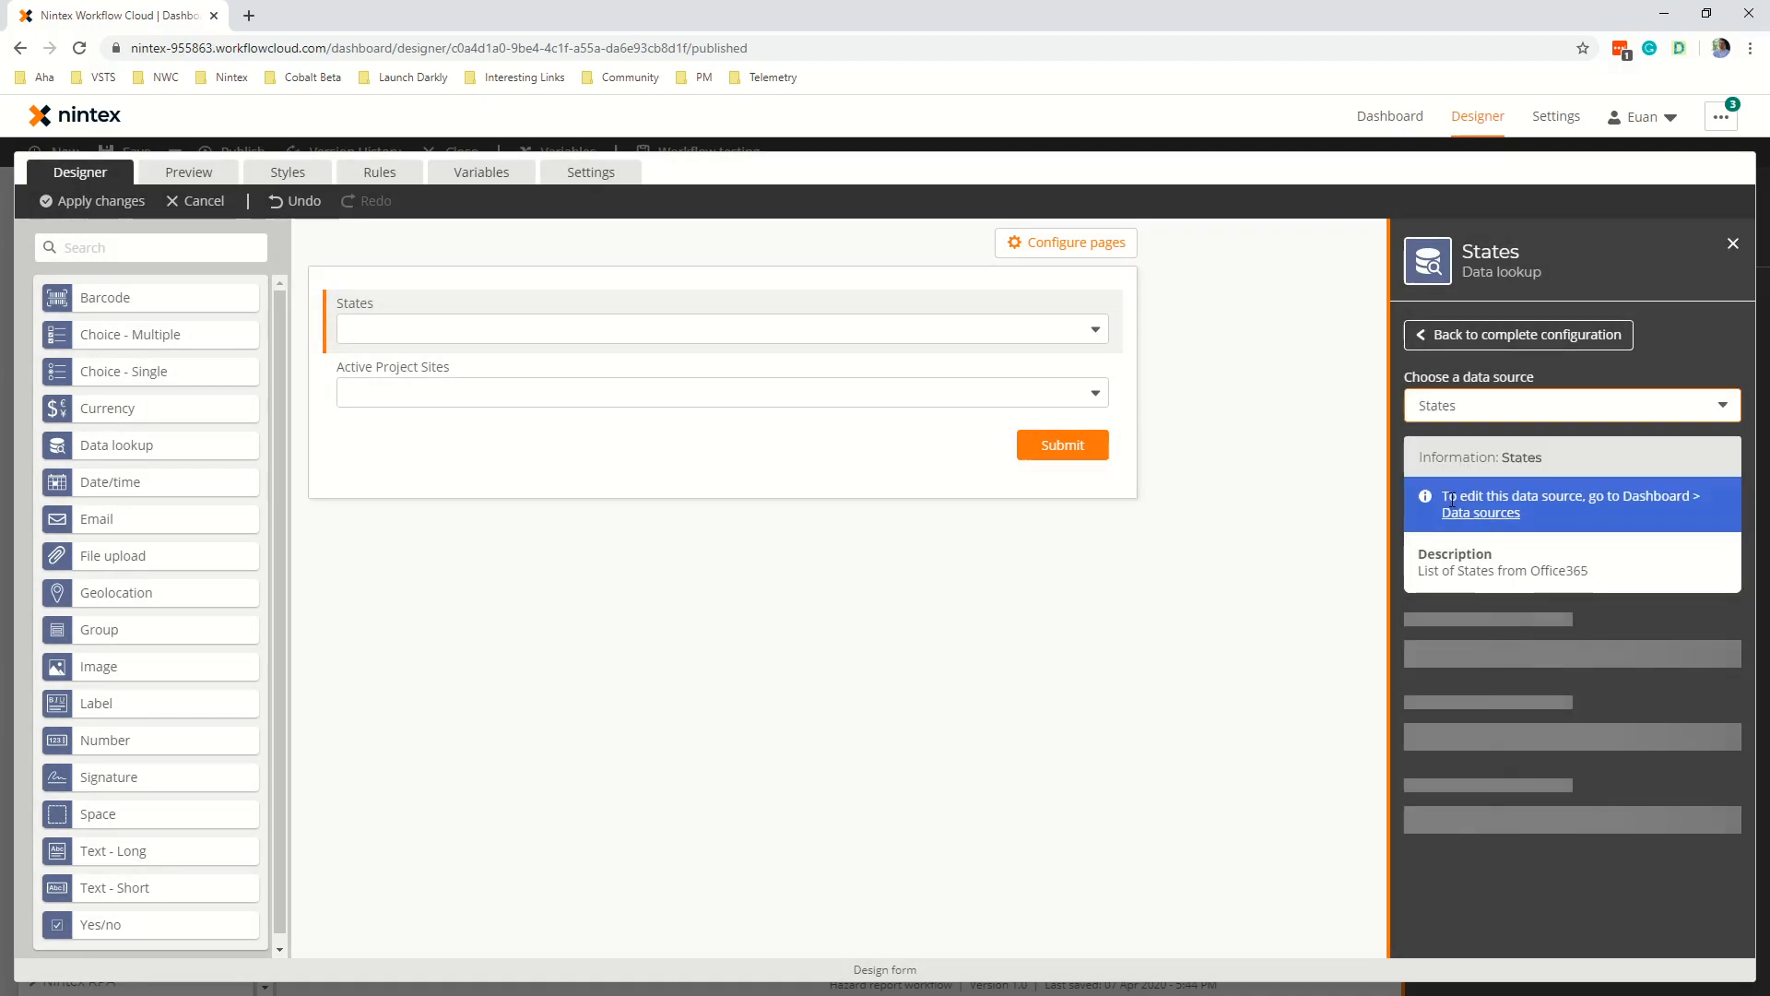
click(1469, 334)
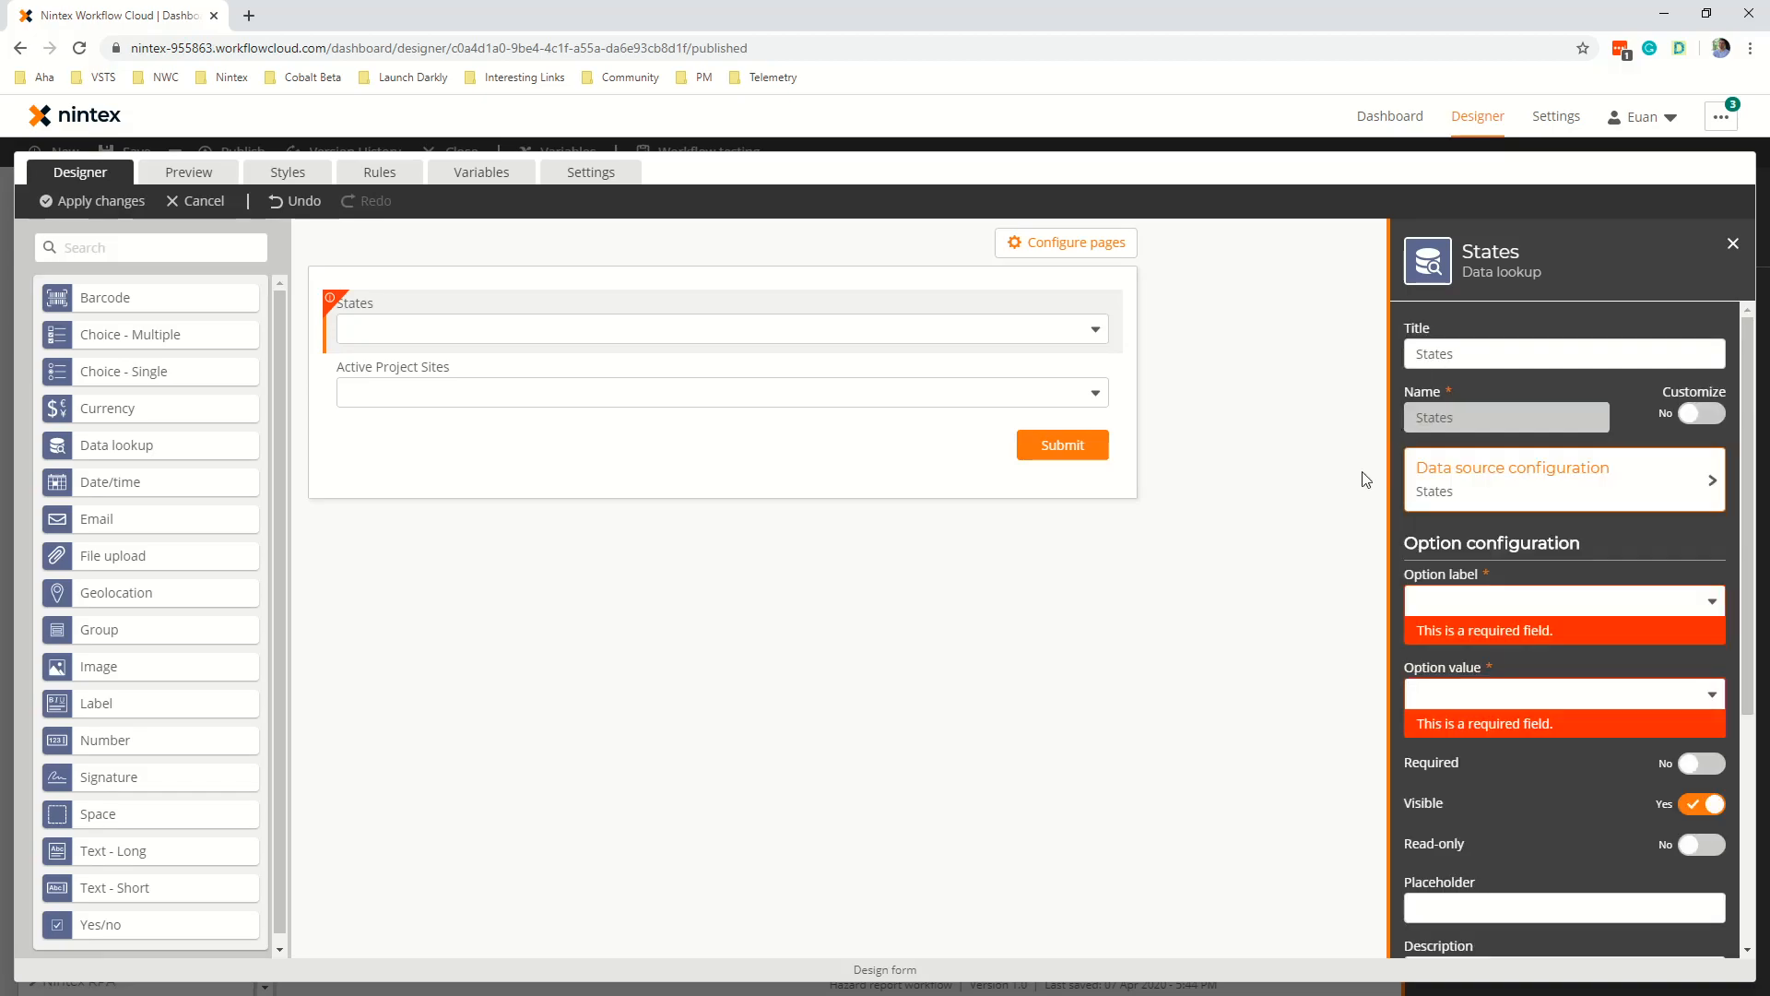
Set both the option label and the option value of the States lookup to Title.
click(1484, 602)
click(1455, 638)
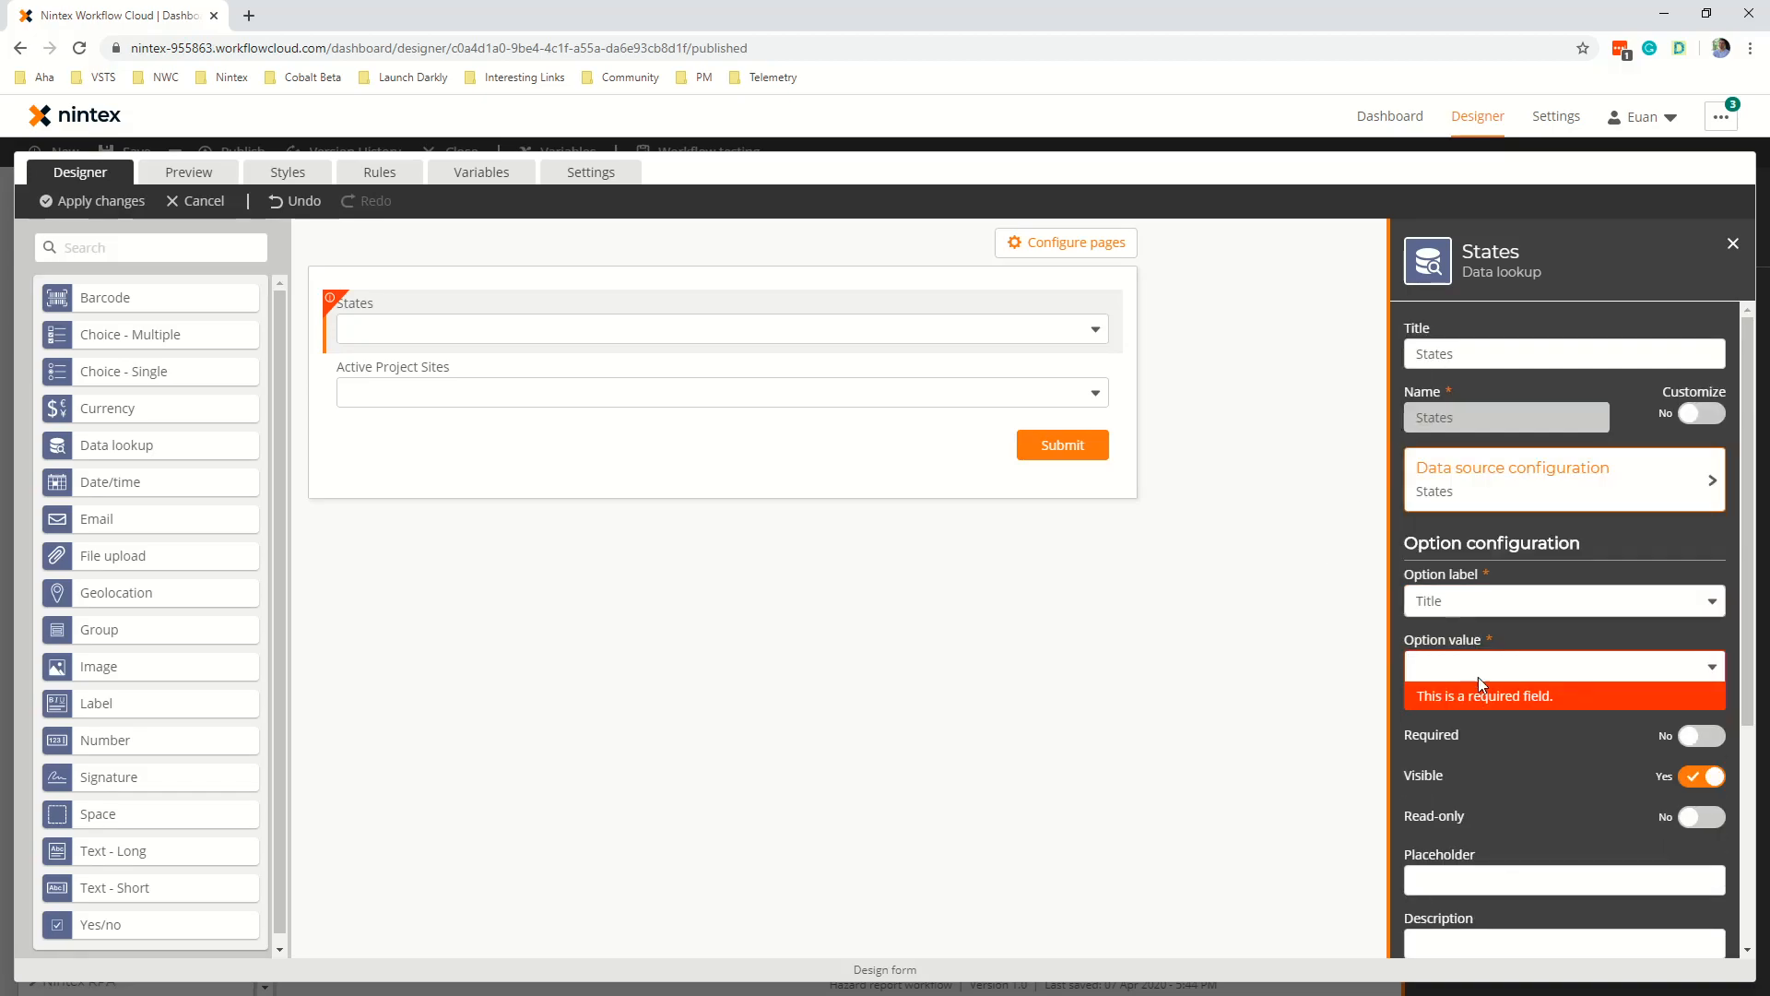
click(1479, 667)
click(1462, 697)
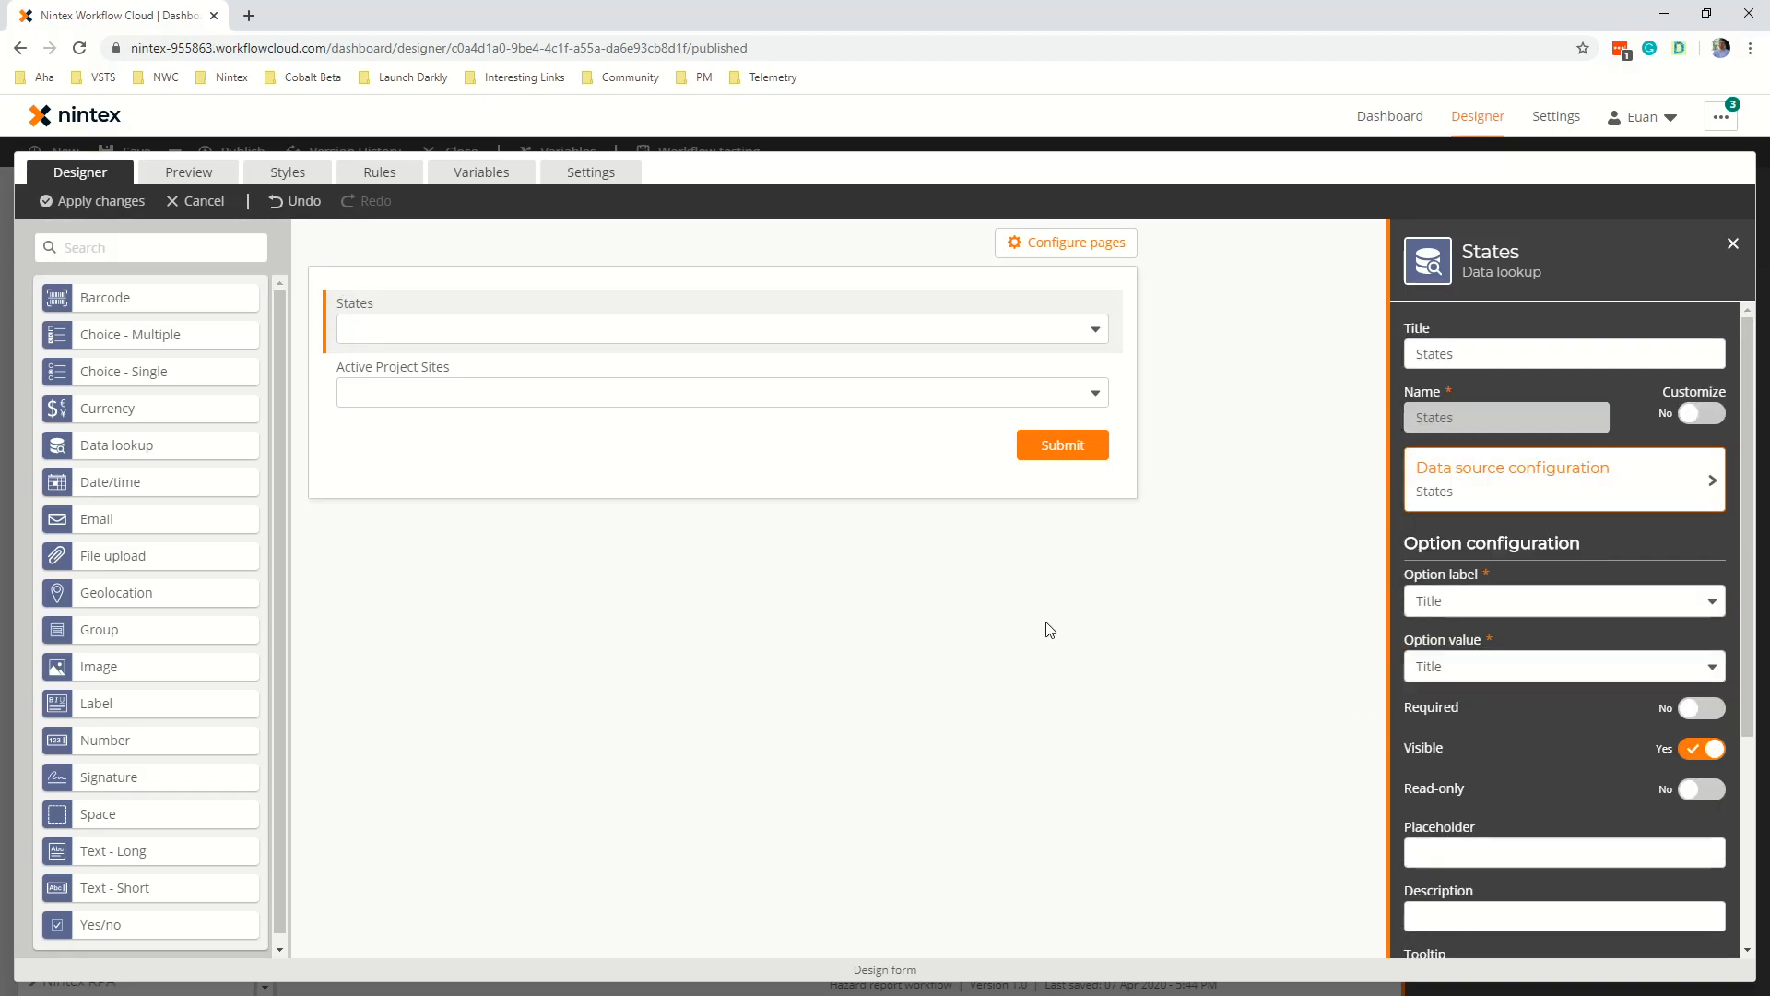
Preview the form and look through the options offered by the States lookup.
click(188, 172)
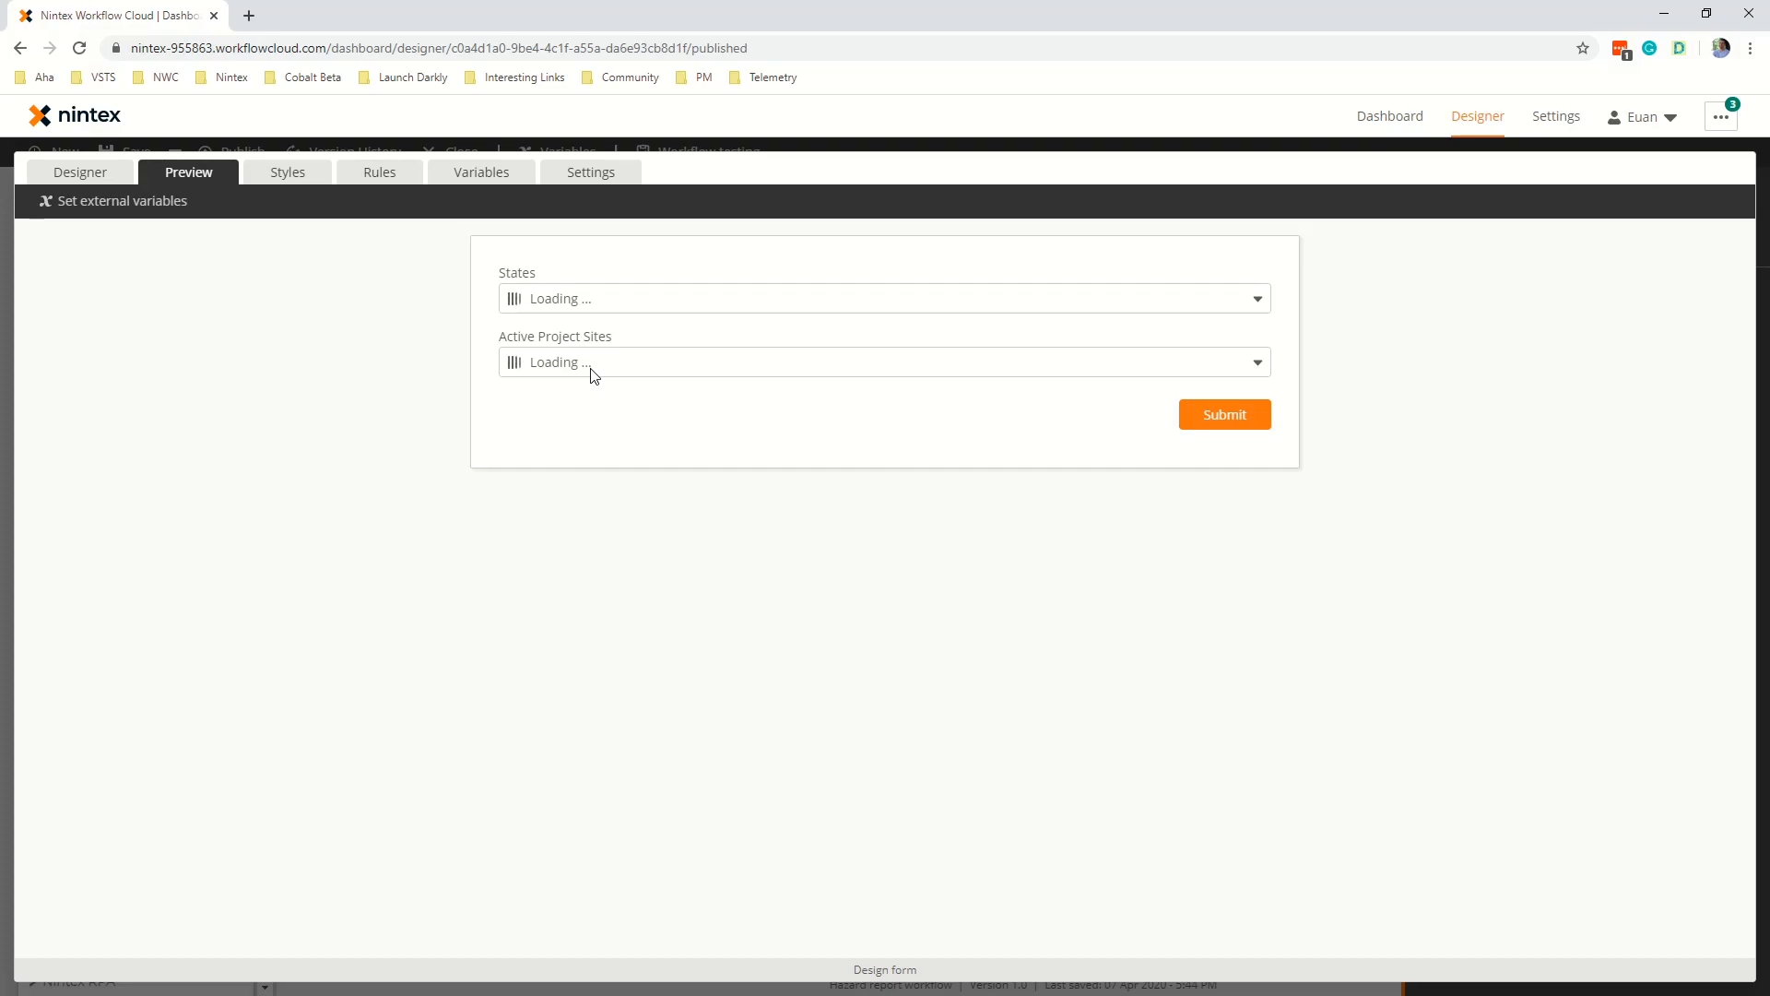
click(566, 297)
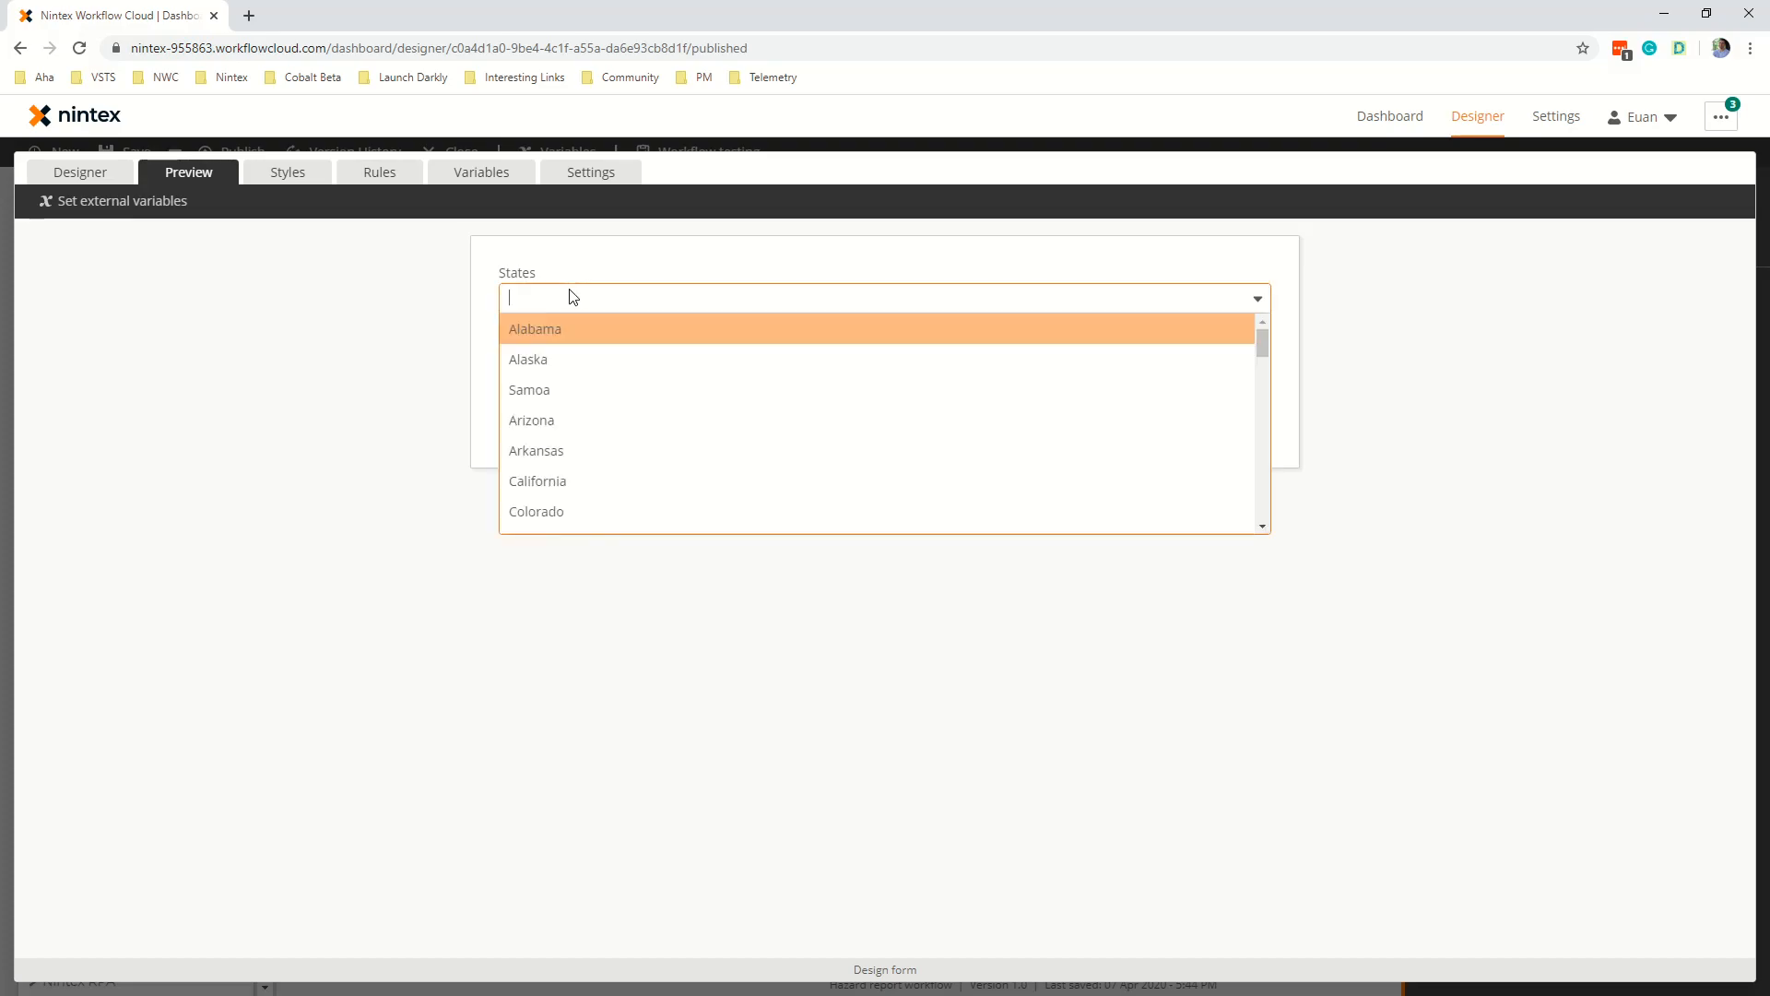
scroll(566, 348, down, 3)
scroll(566, 348, down, 10)
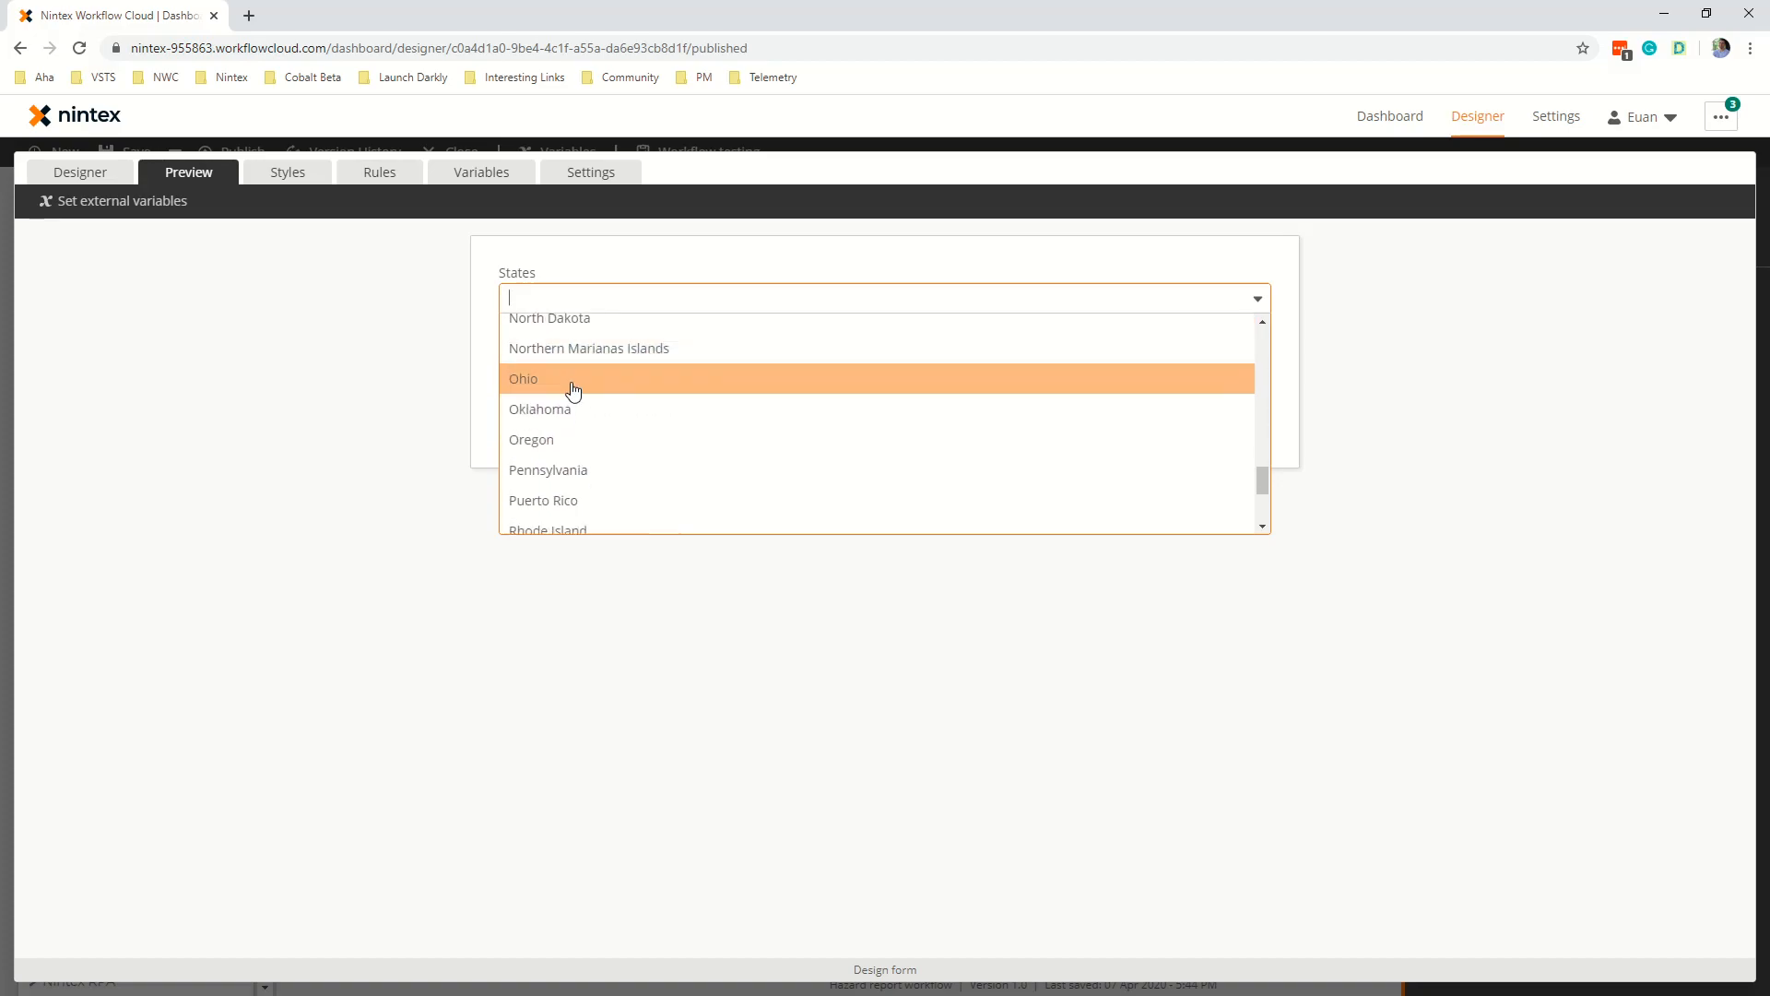
scroll(572, 474, up, 13)
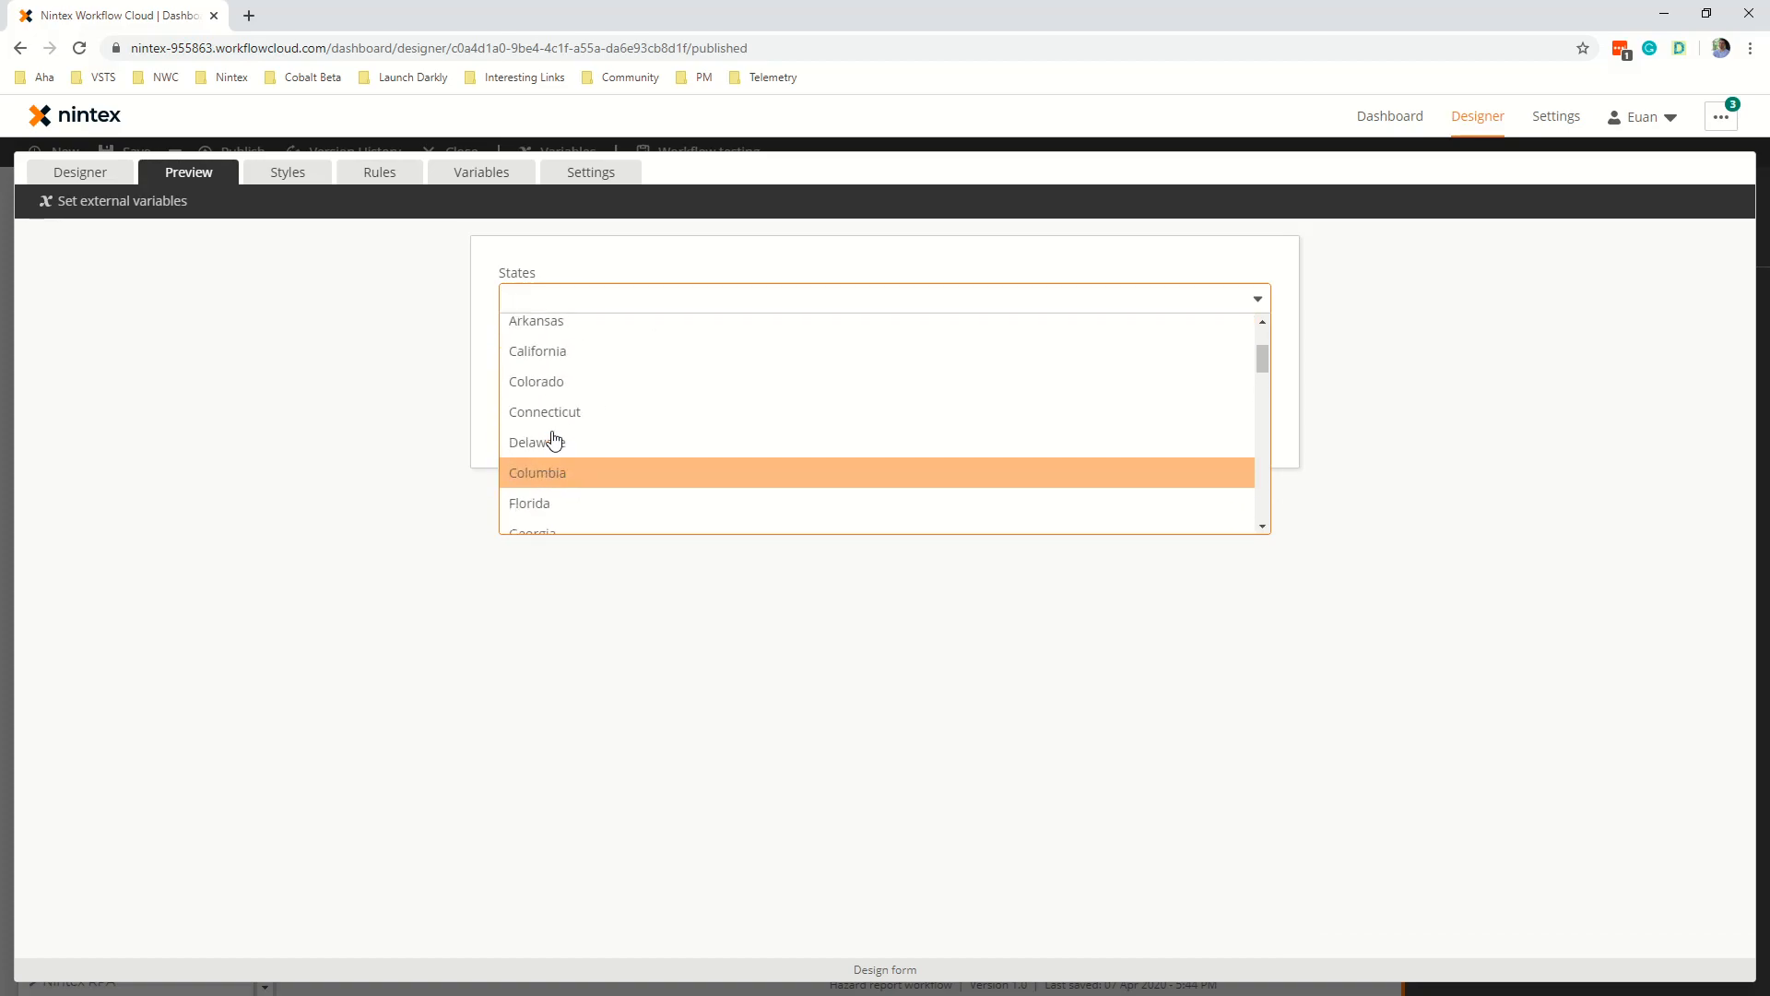
click(433, 406)
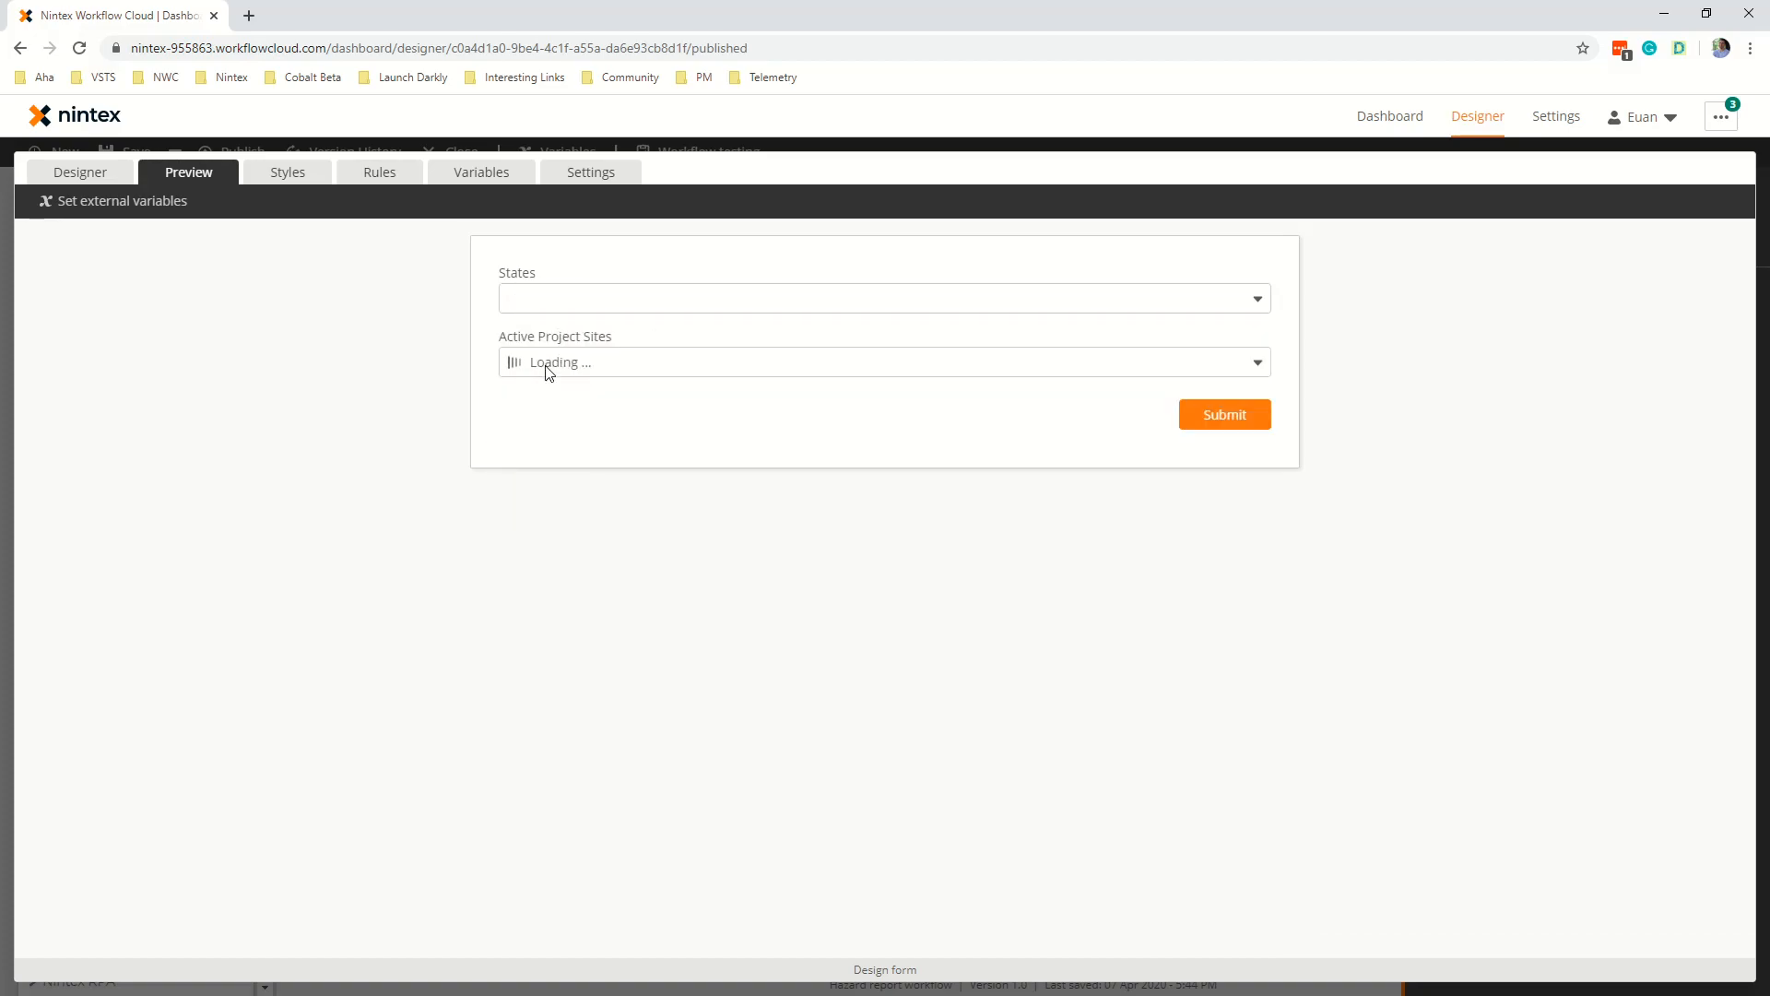
Browse the Active Project Sites options in the preview and compare them with the States options.
click(601, 368)
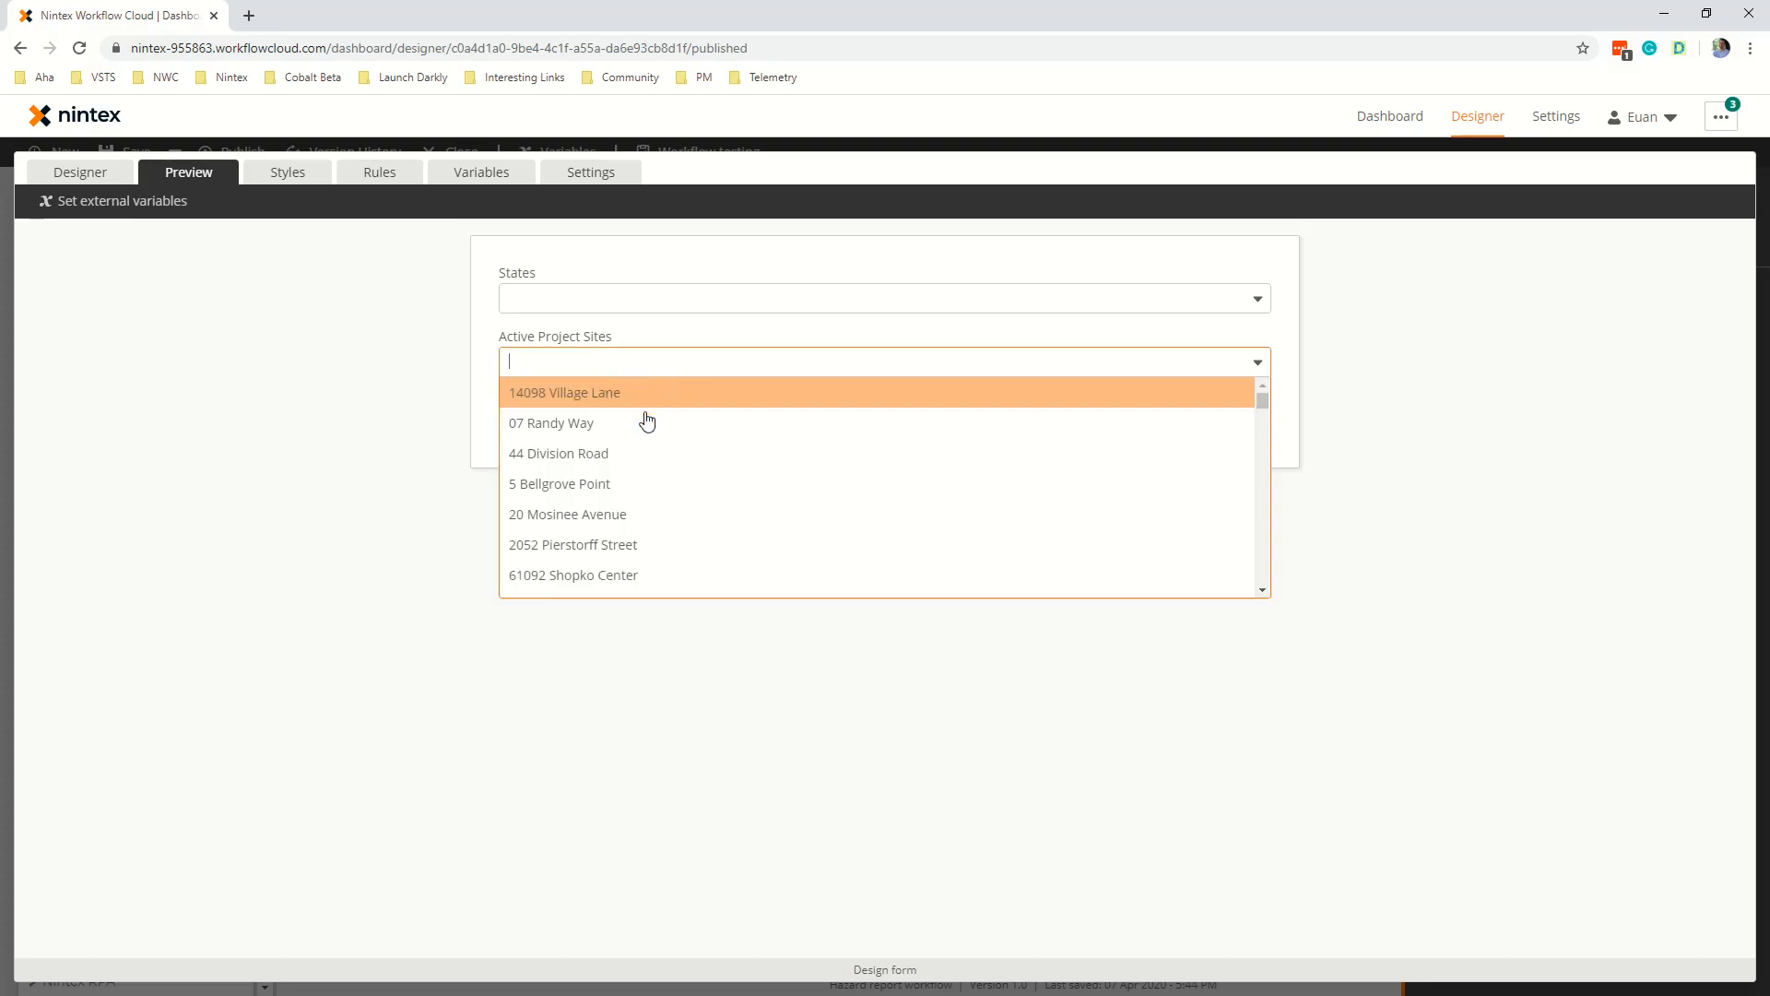
scroll(637, 442, down, 6)
scroll(628, 470, down, 10)
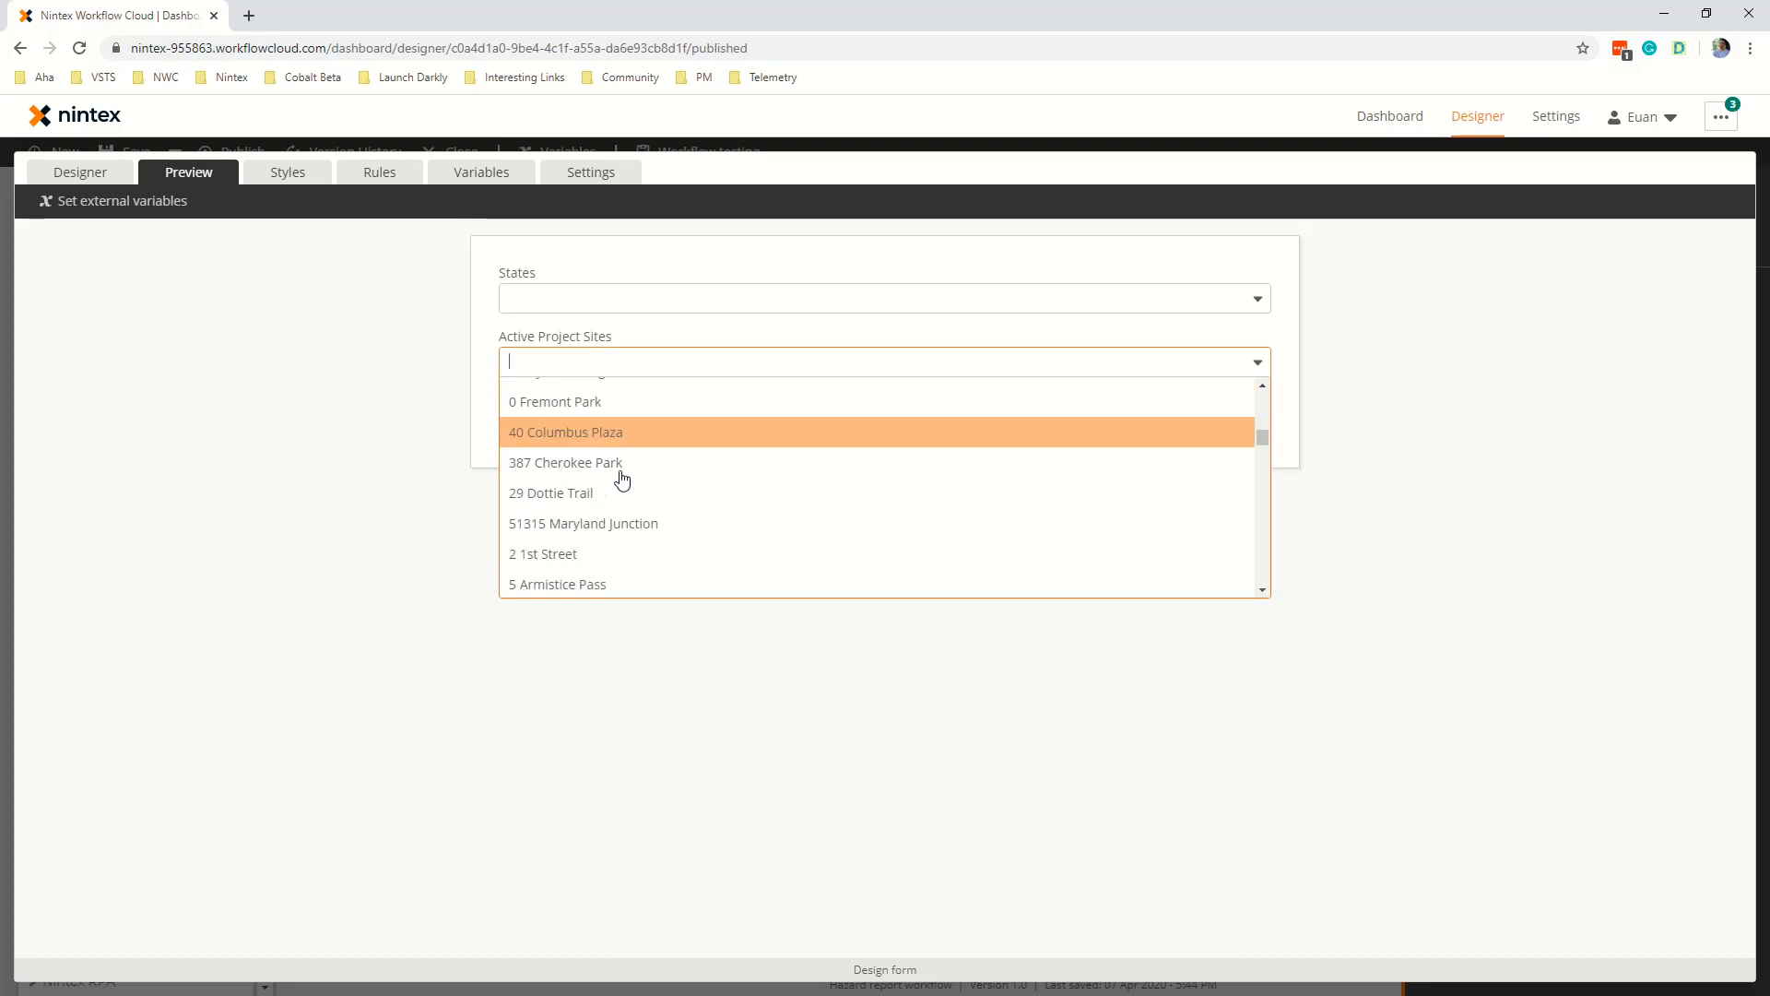
scroll(614, 469, down, 6)
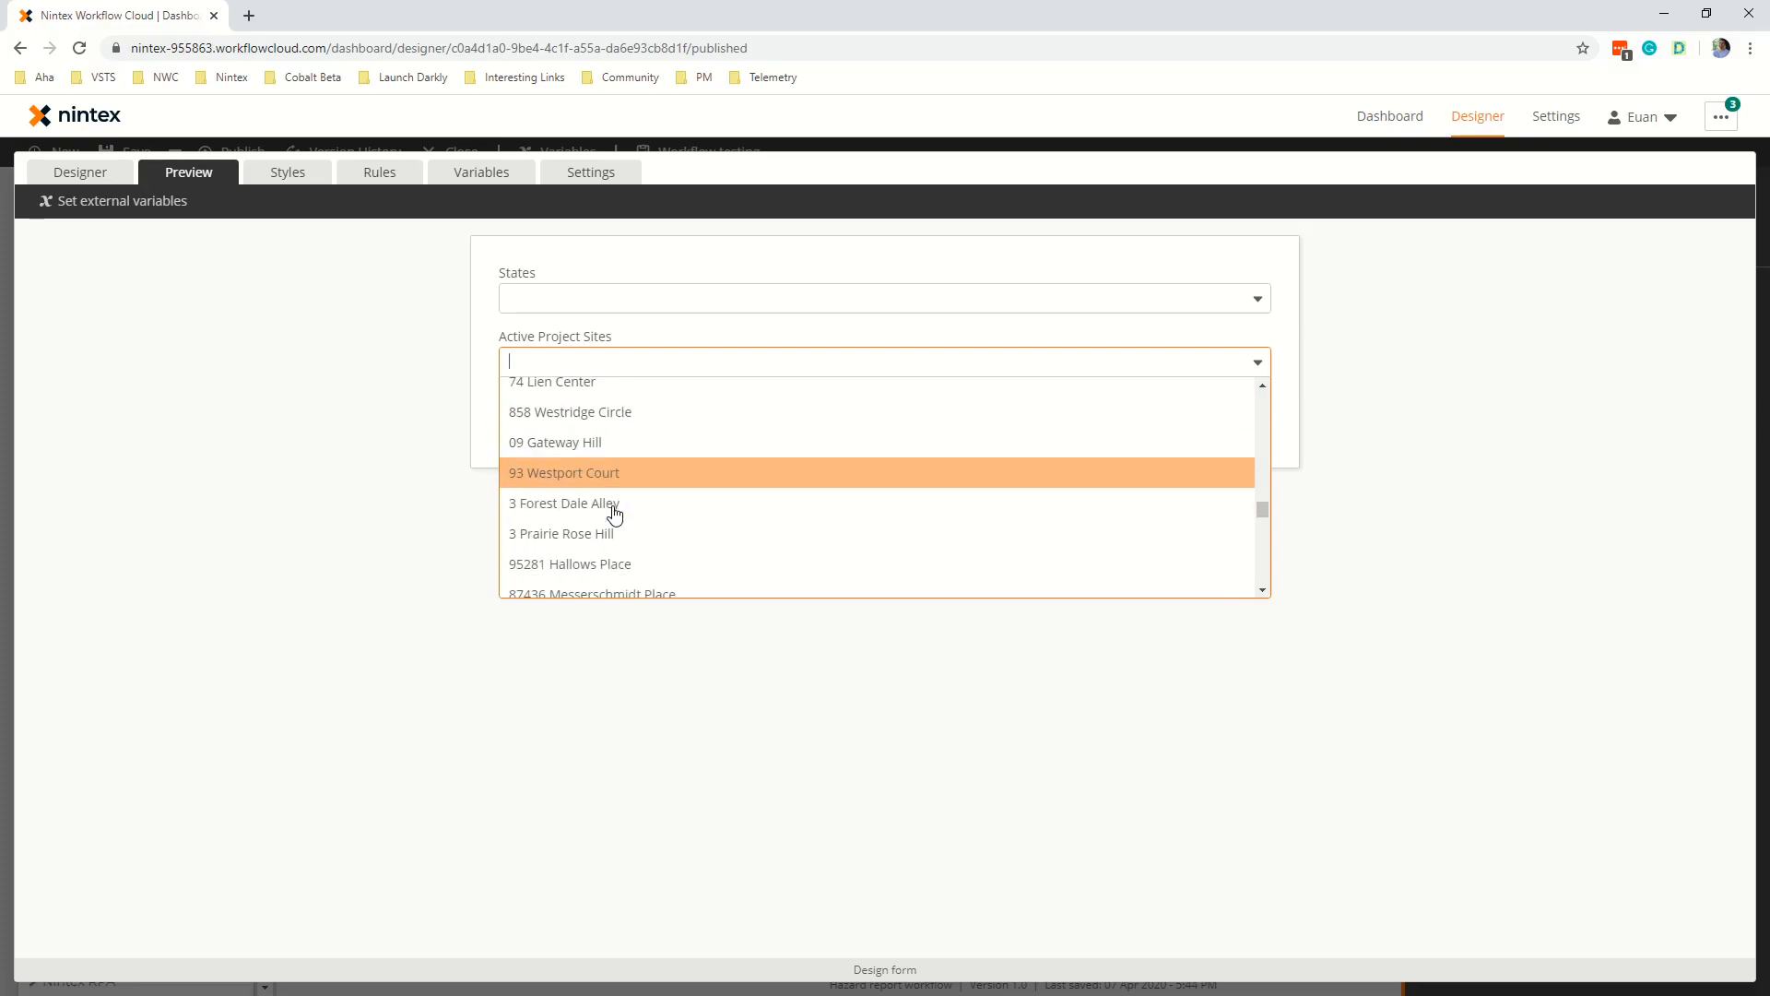
scroll(613, 502, down, 8)
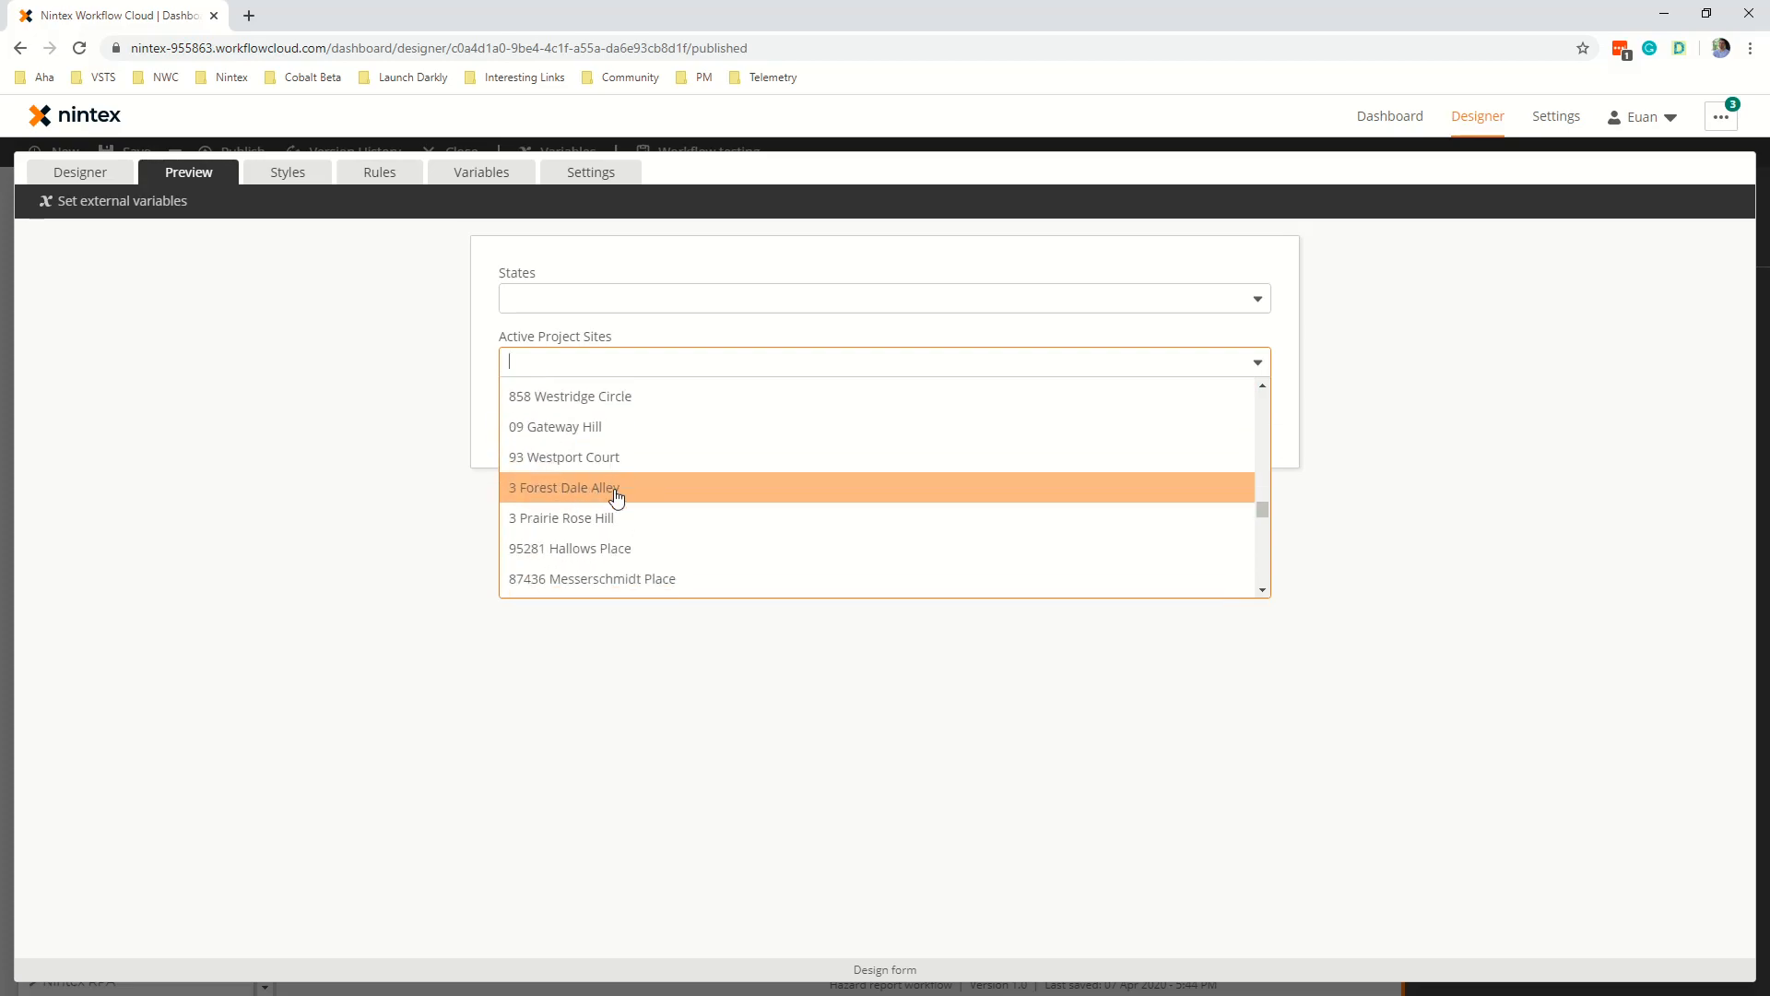
click(431, 398)
click(560, 304)
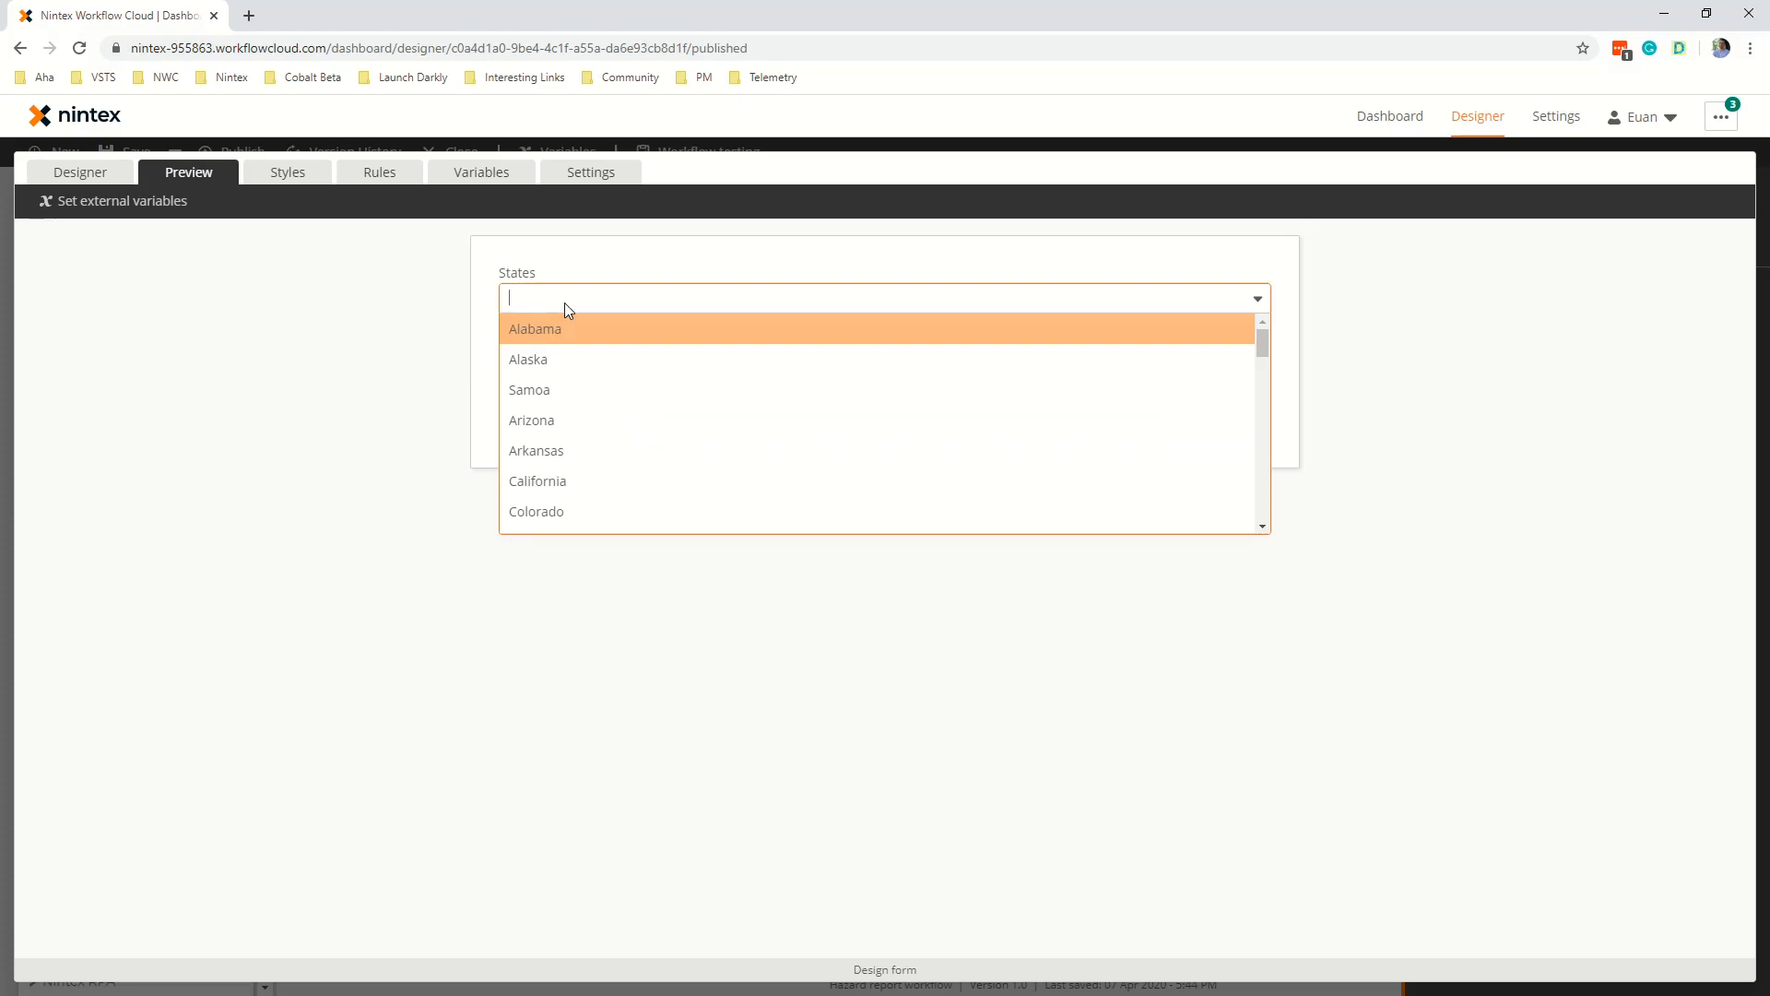
drag(455, 323, 552, 376)
click(553, 364)
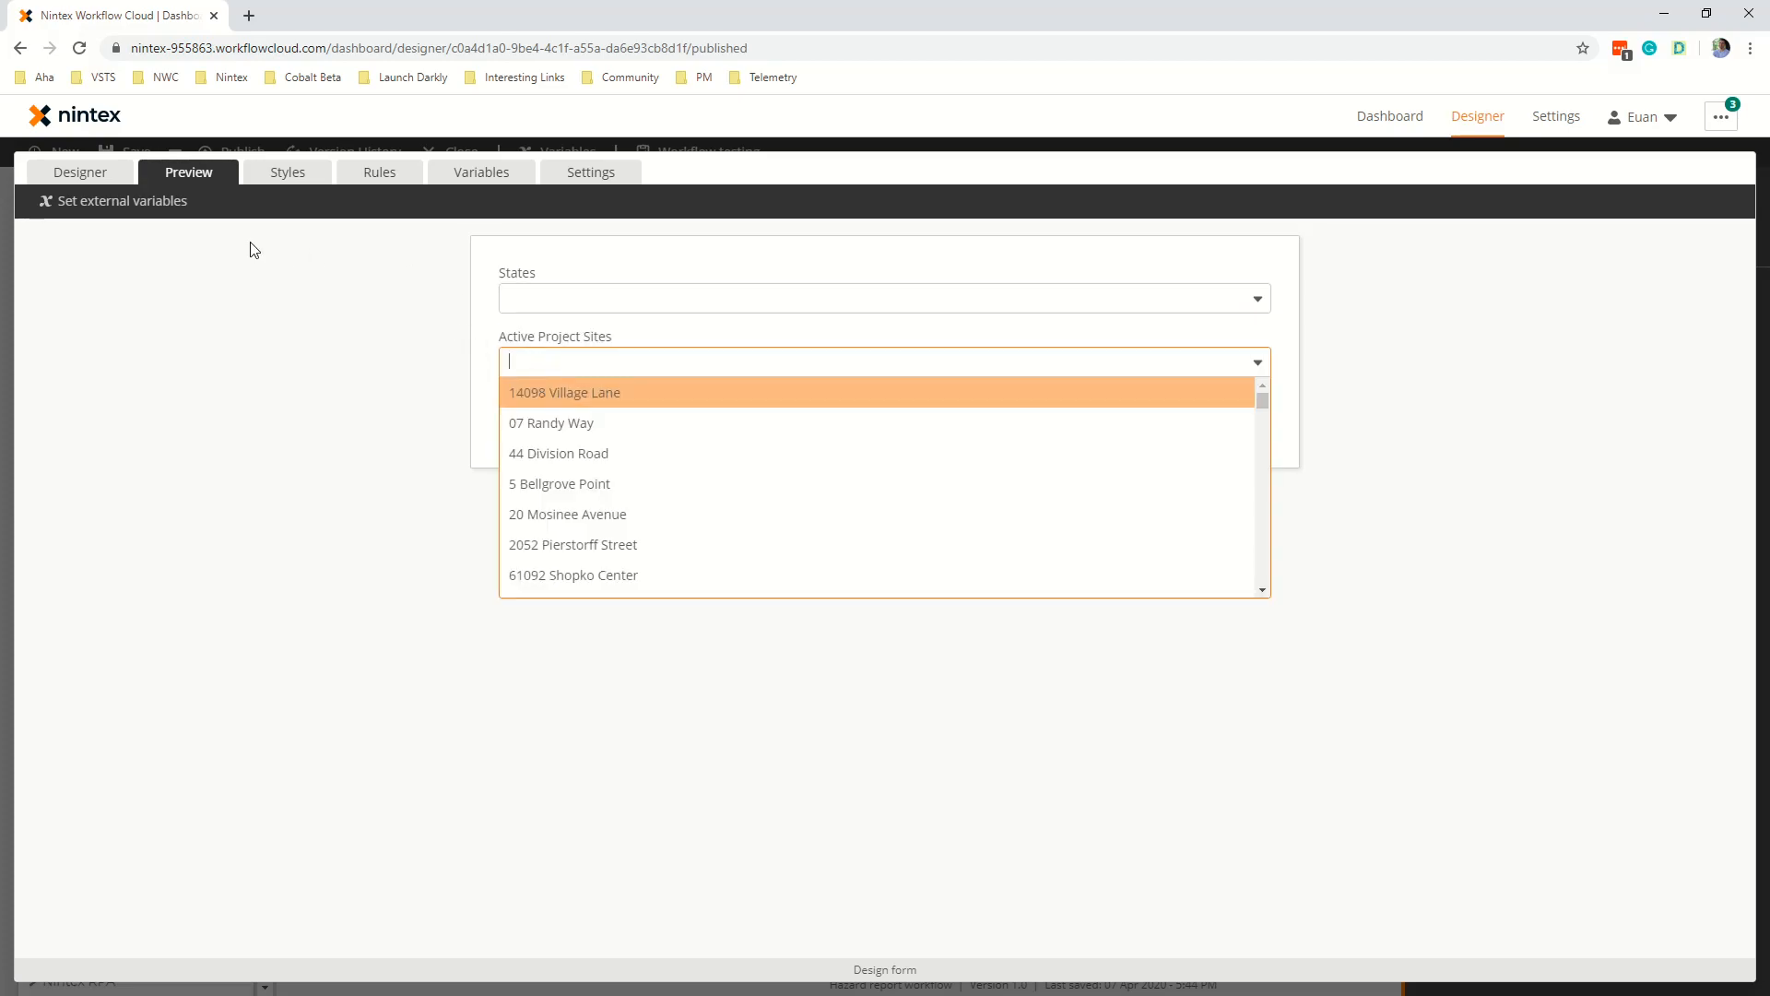
Start a condition on the Active Project Sites lookup's data source, using State with the operator equals (ignoring case).
click(83, 172)
click(729, 382)
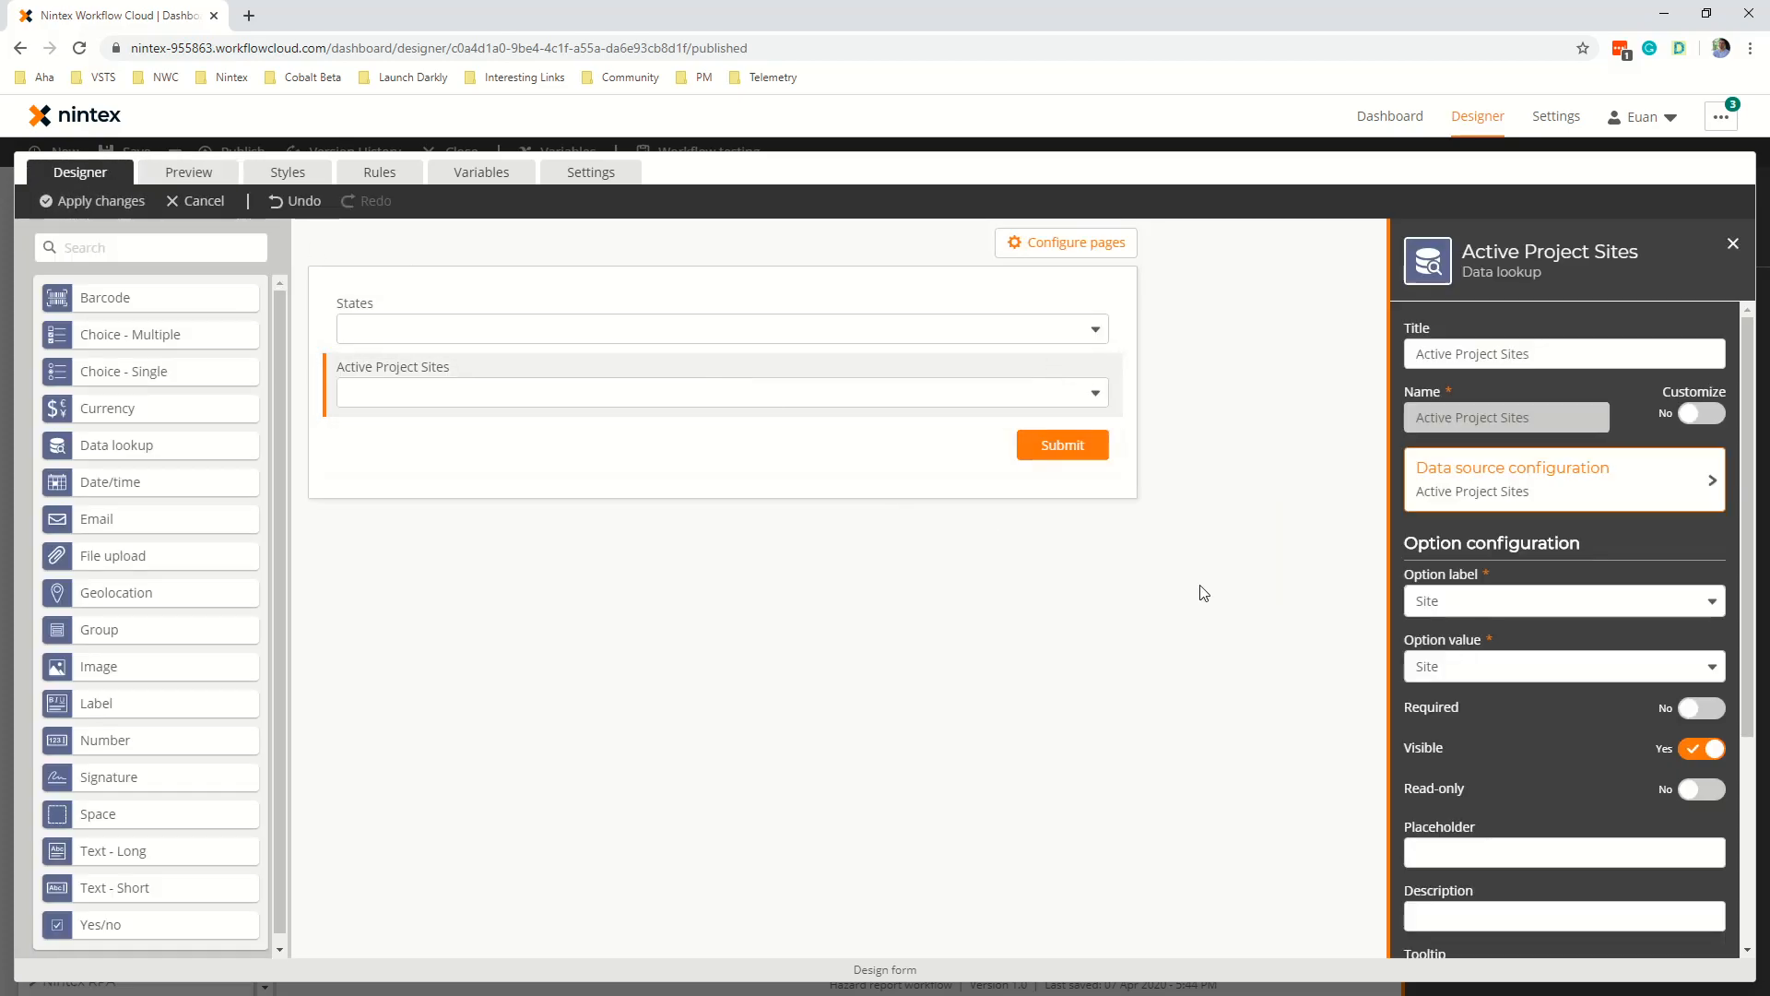
scroll(1541, 750, down, 2)
scroll(1538, 646, up, 2)
click(1529, 484)
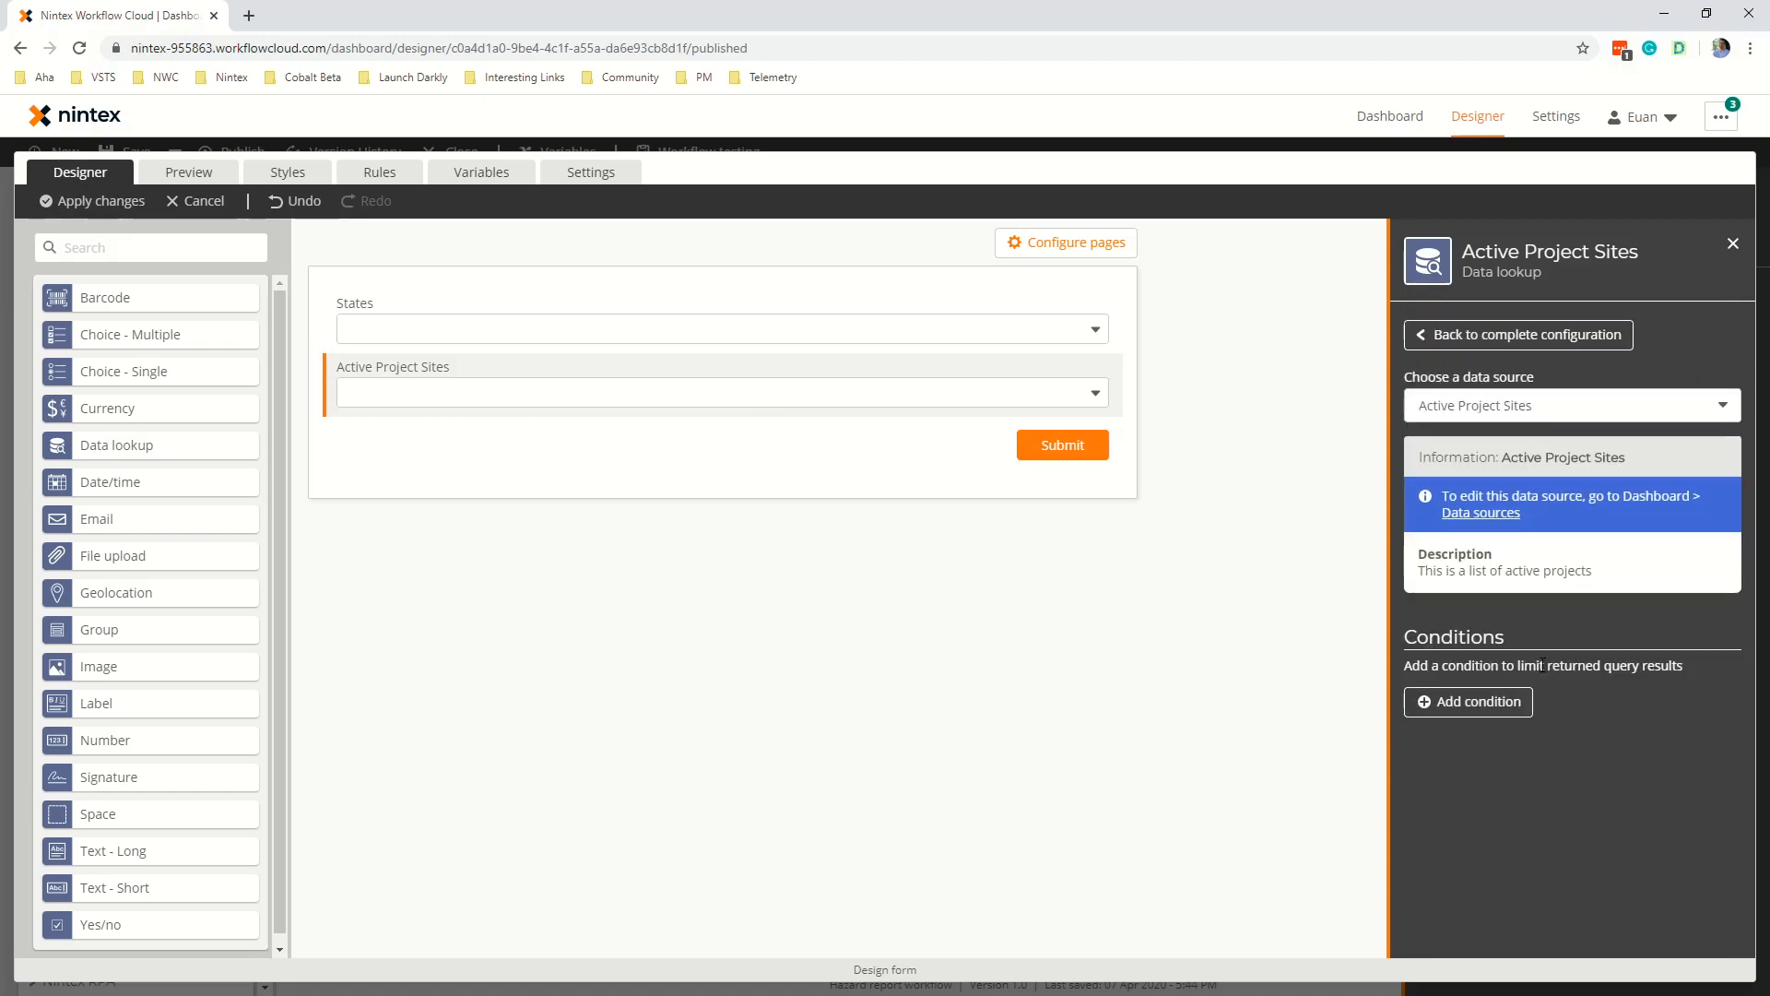
click(1484, 709)
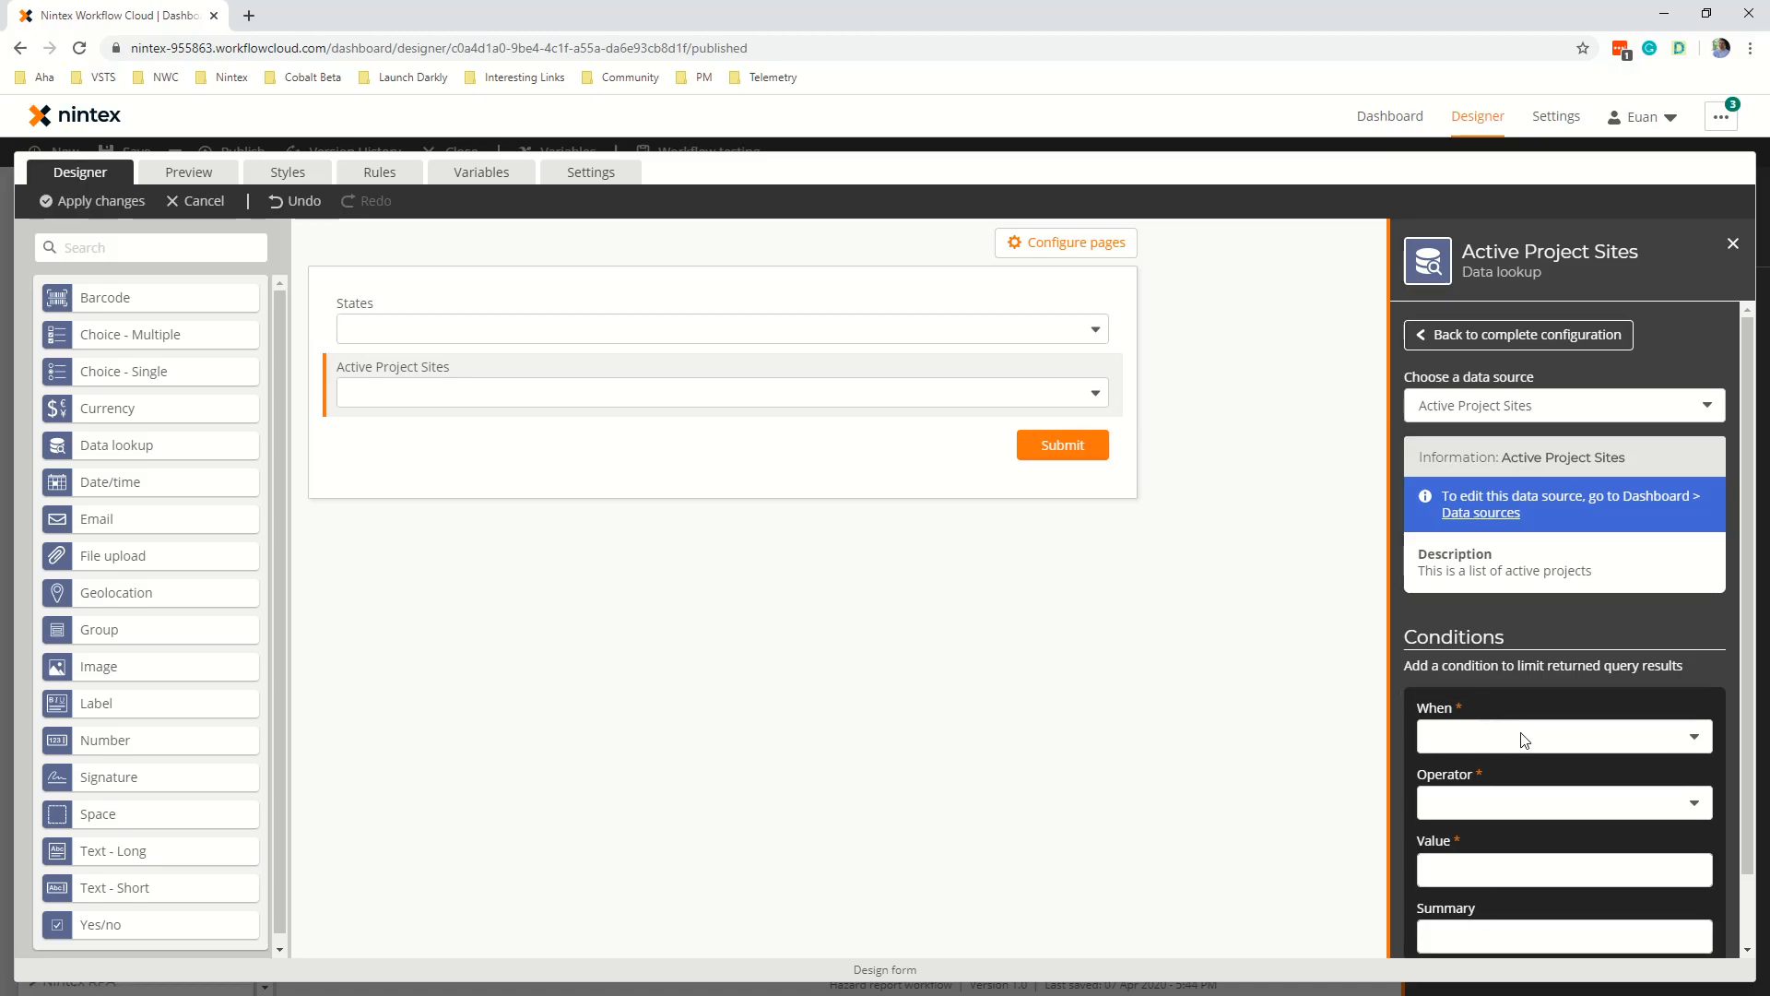
click(1518, 735)
scroll(1533, 830, down, 4)
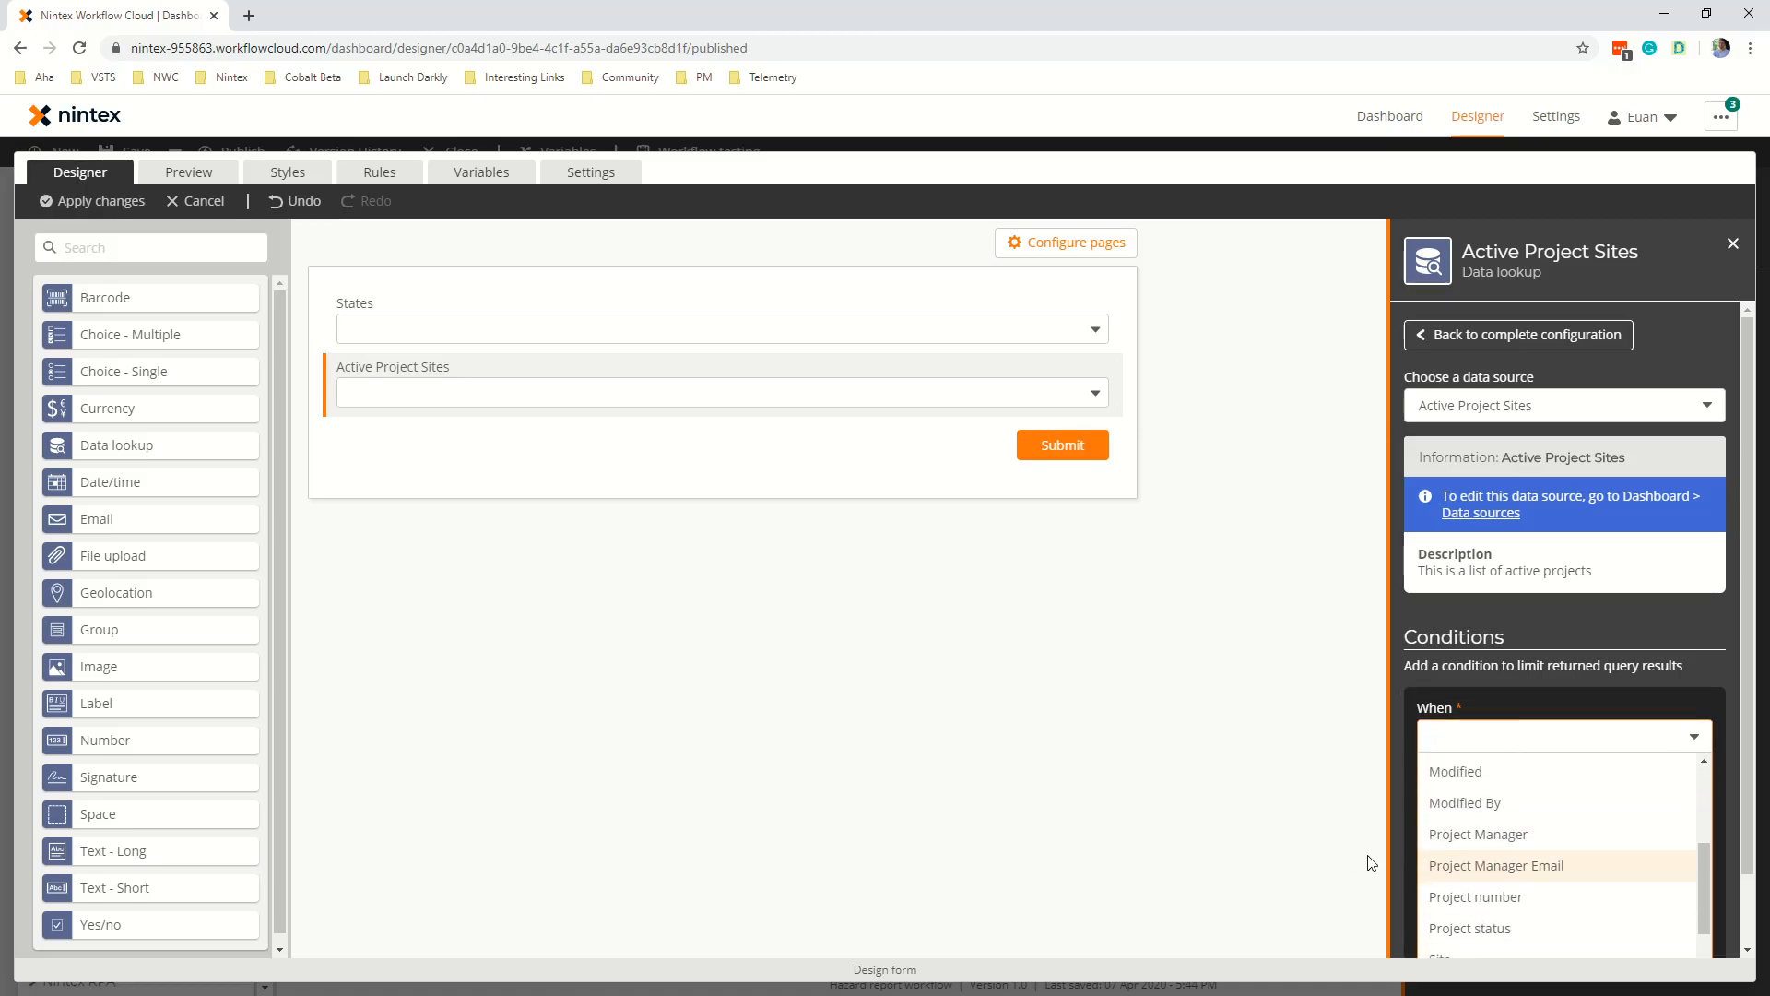
click(1525, 931)
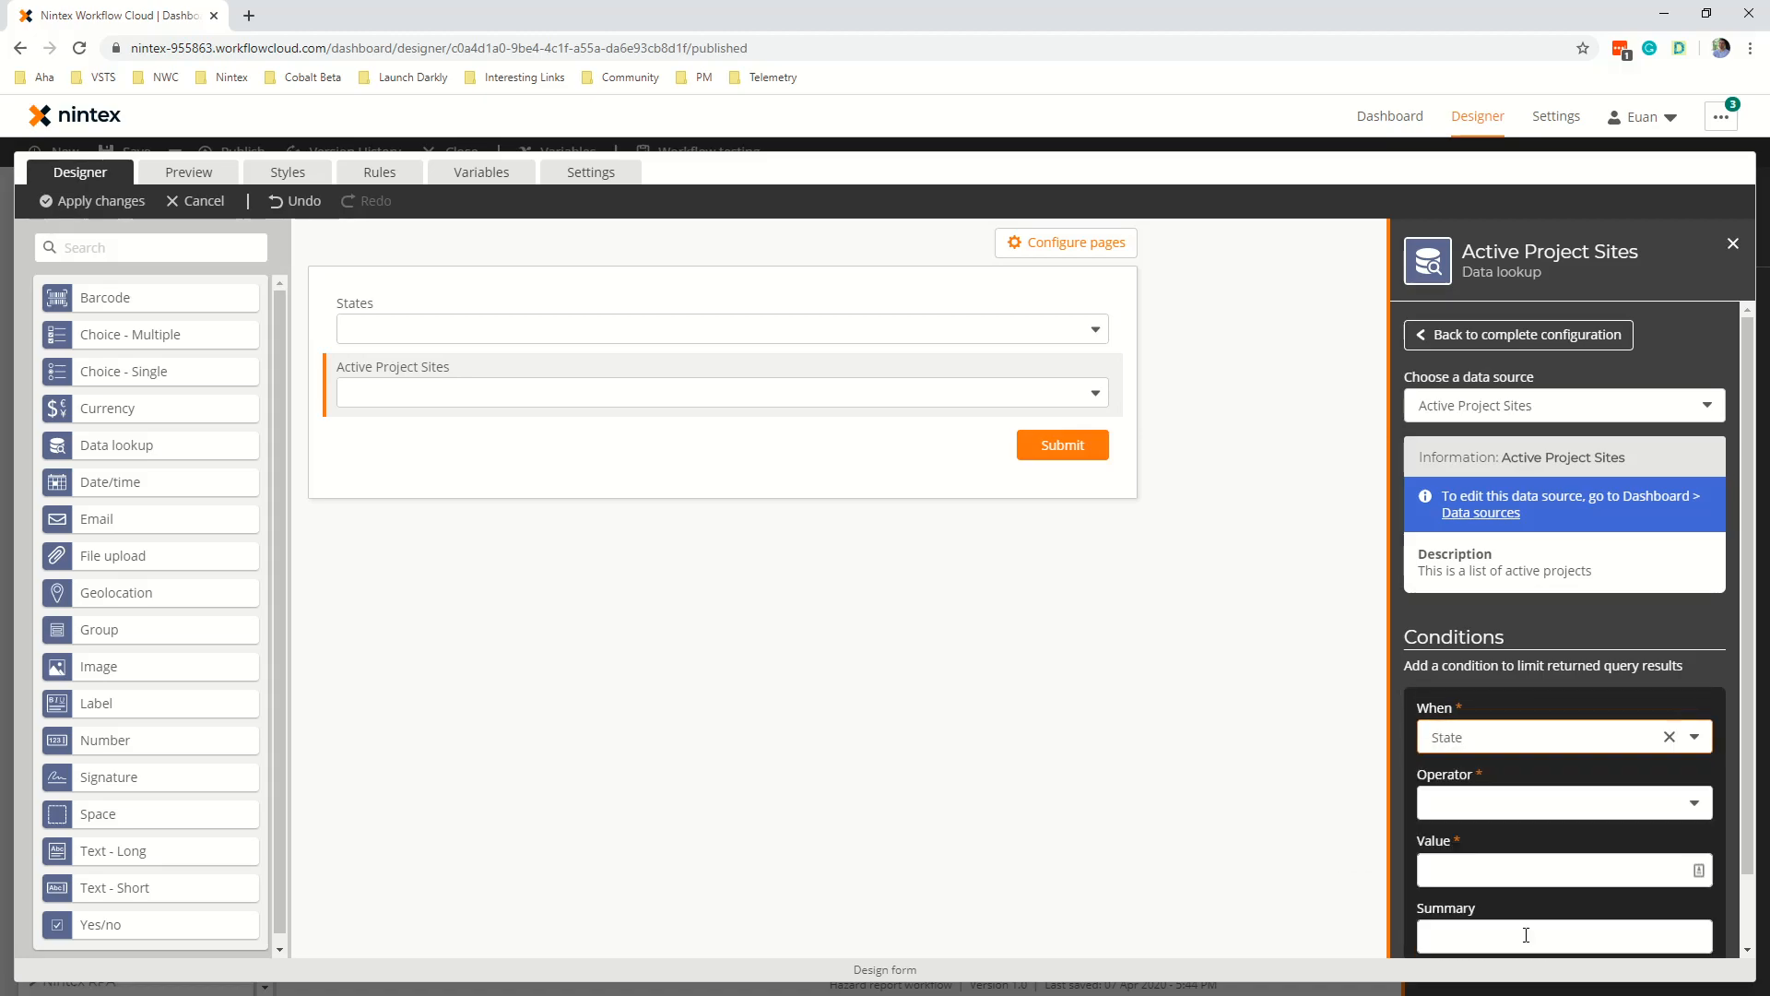
click(1670, 804)
click(1519, 837)
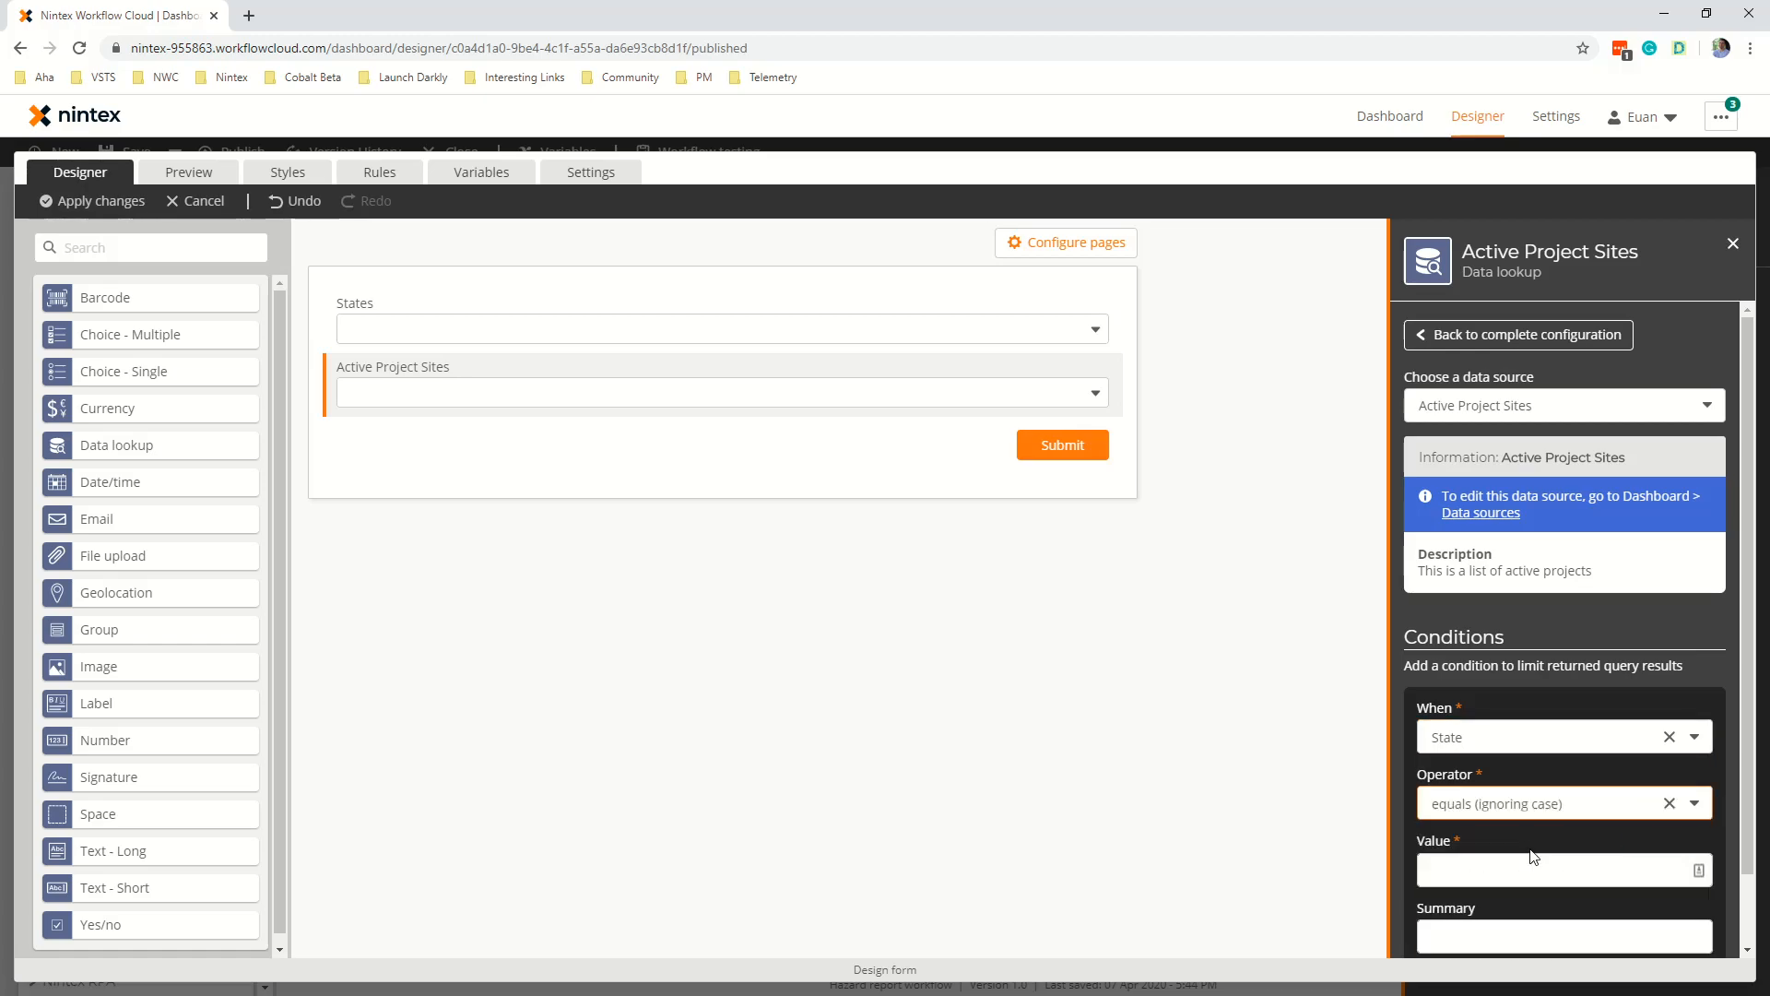
Set the condition's value to the States form control.
click(1692, 872)
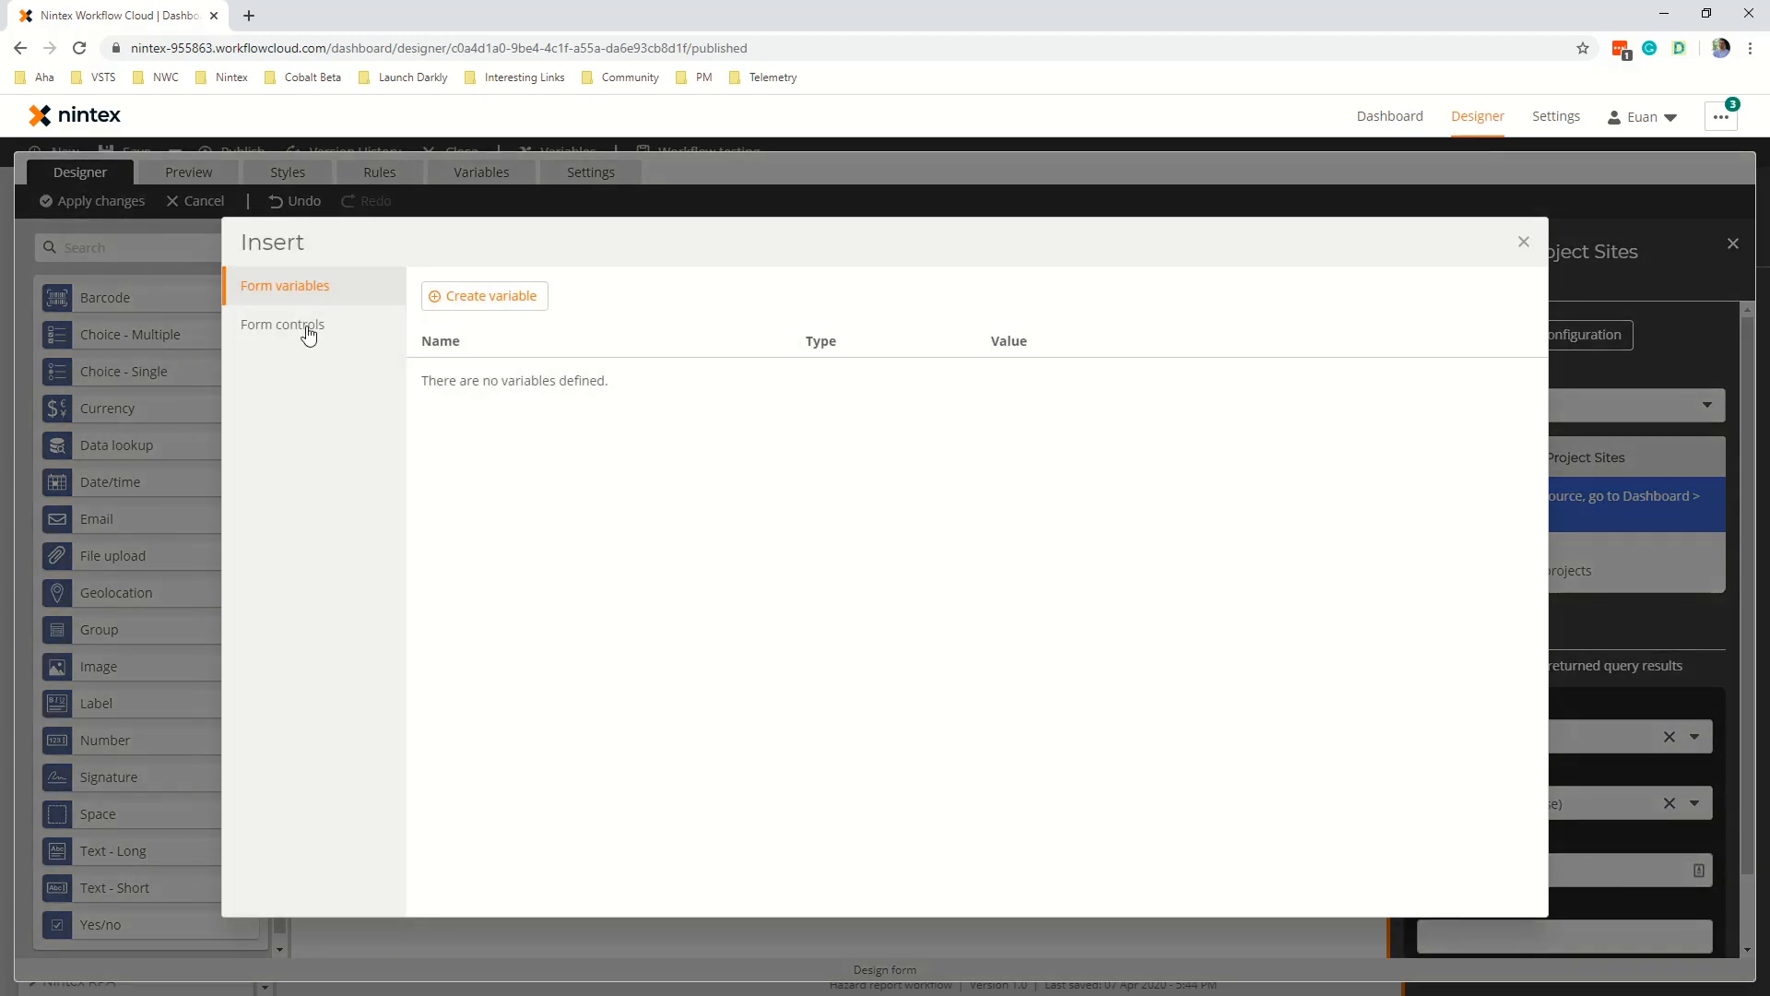
click(308, 328)
click(490, 367)
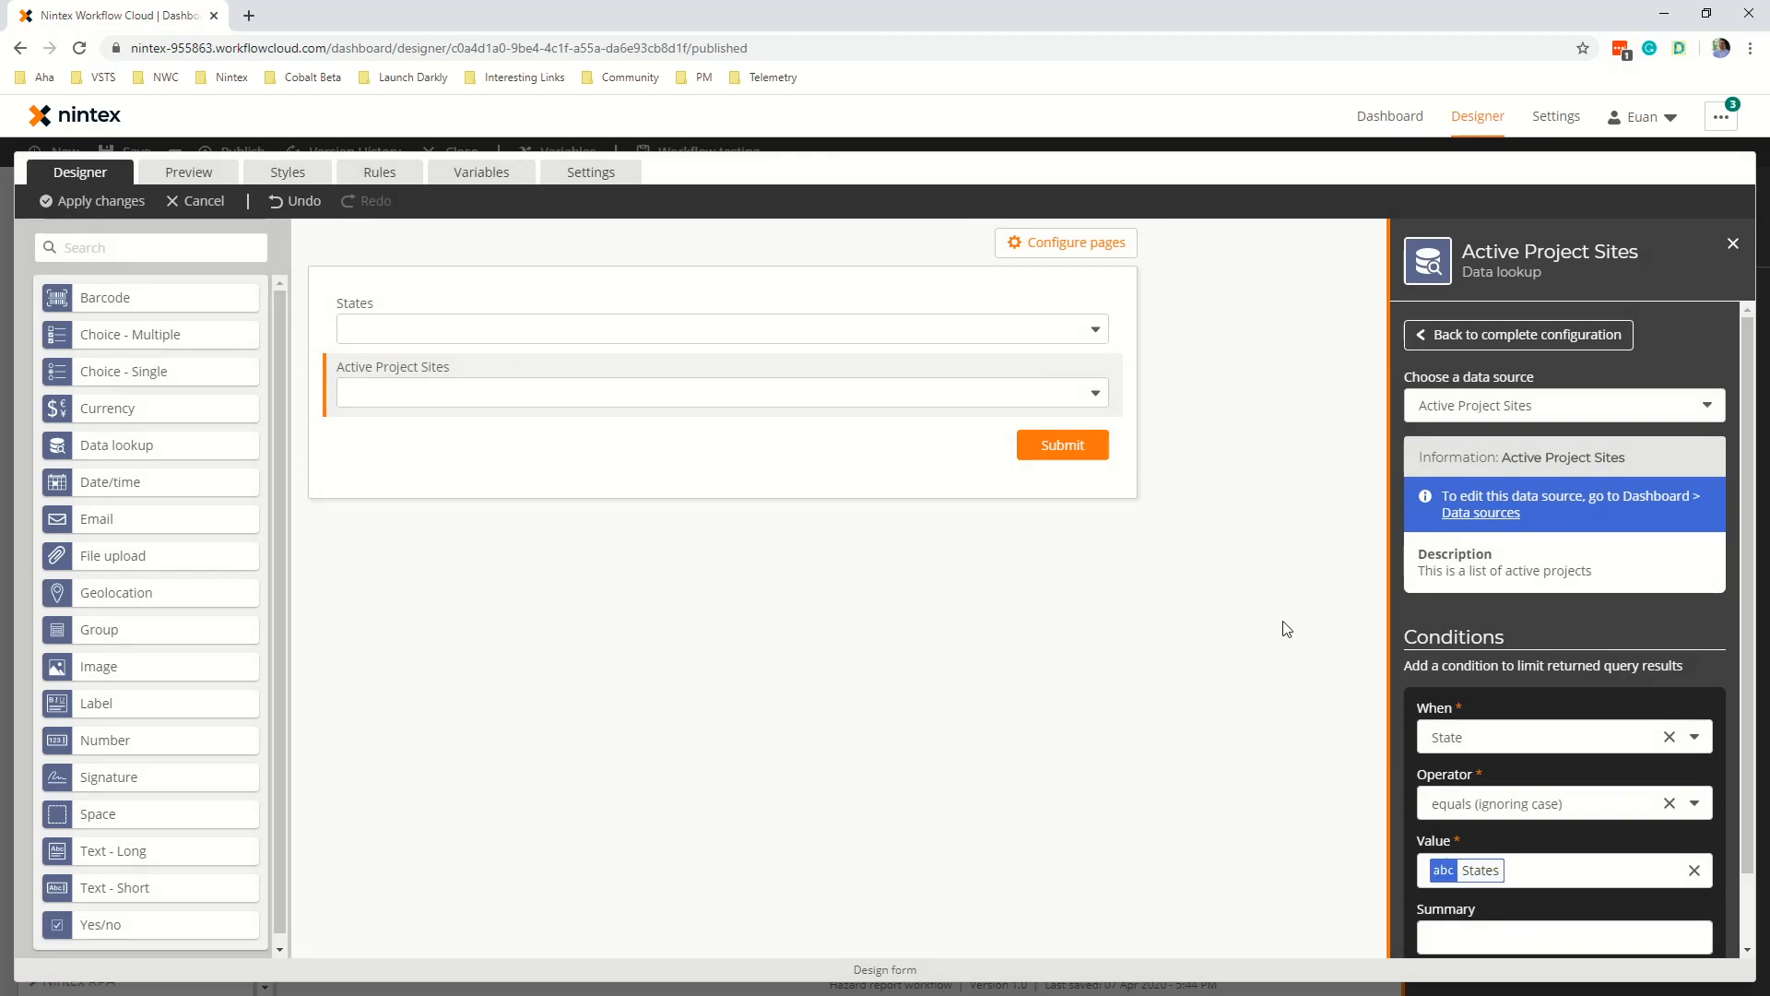
Give the condition the summary "State filter", add it and return to the lookup's complete configuration.
scroll(1502, 807, down, 1)
scroll(1502, 808, down, 1)
click(1547, 847)
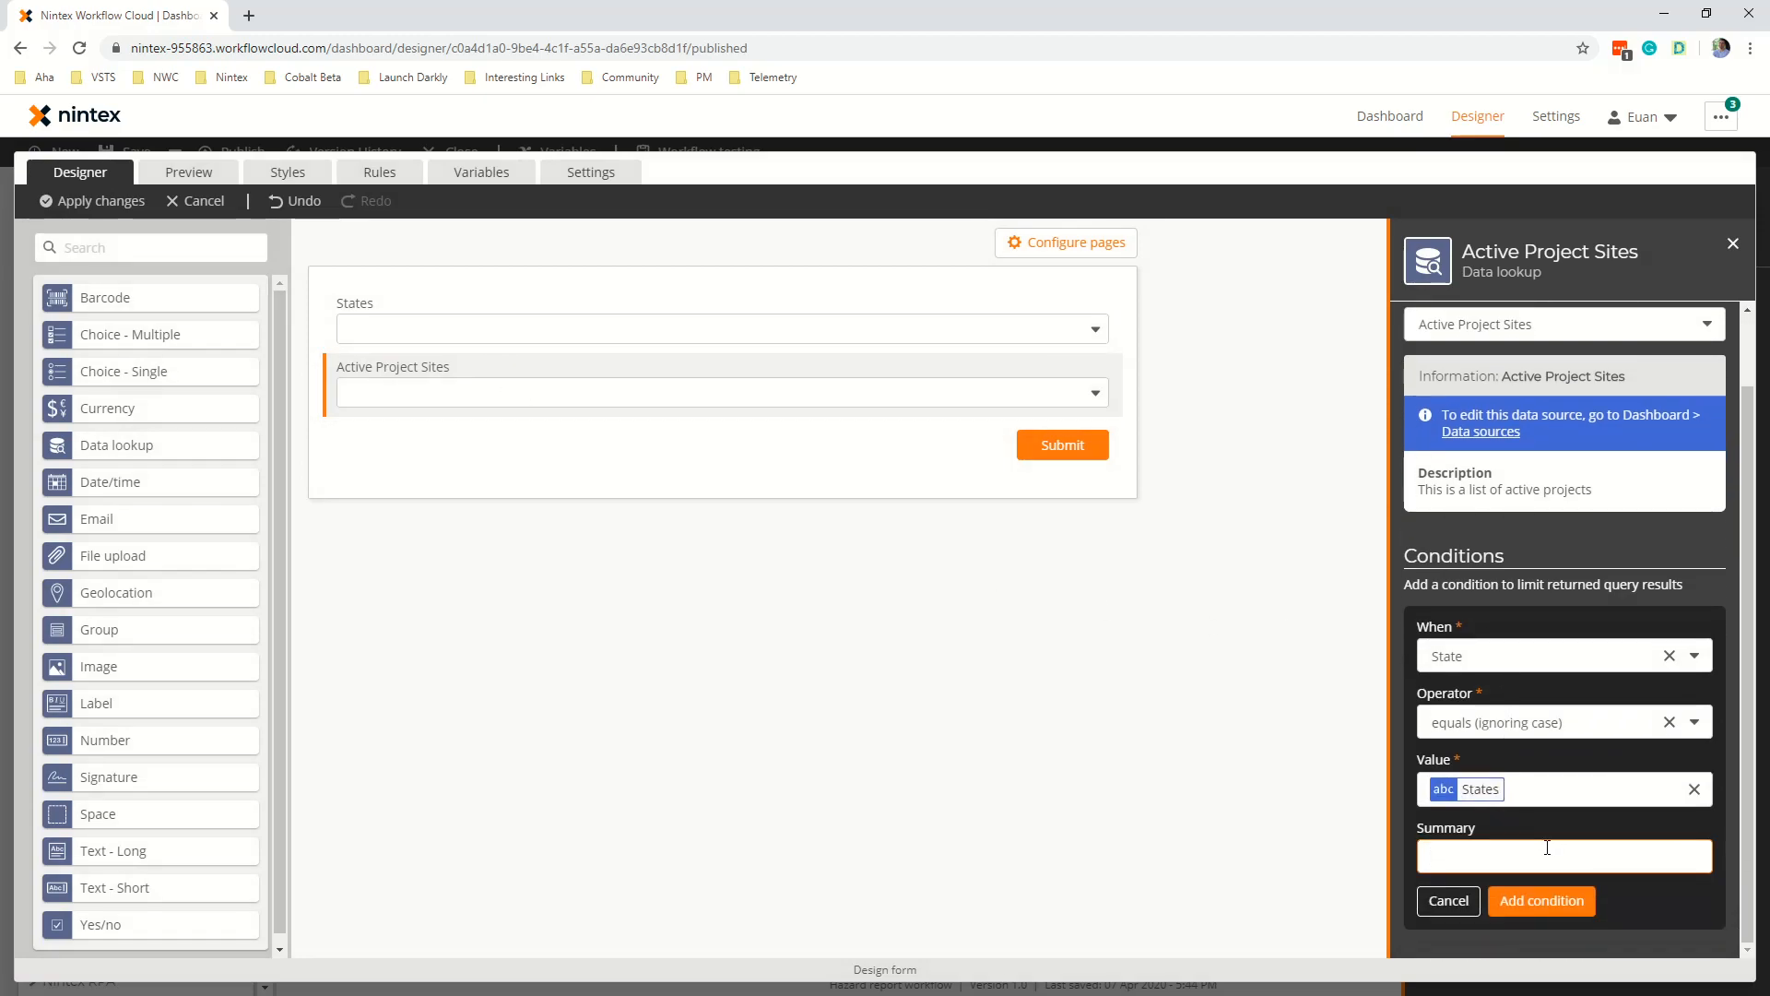
text(State filter)
click(1512, 901)
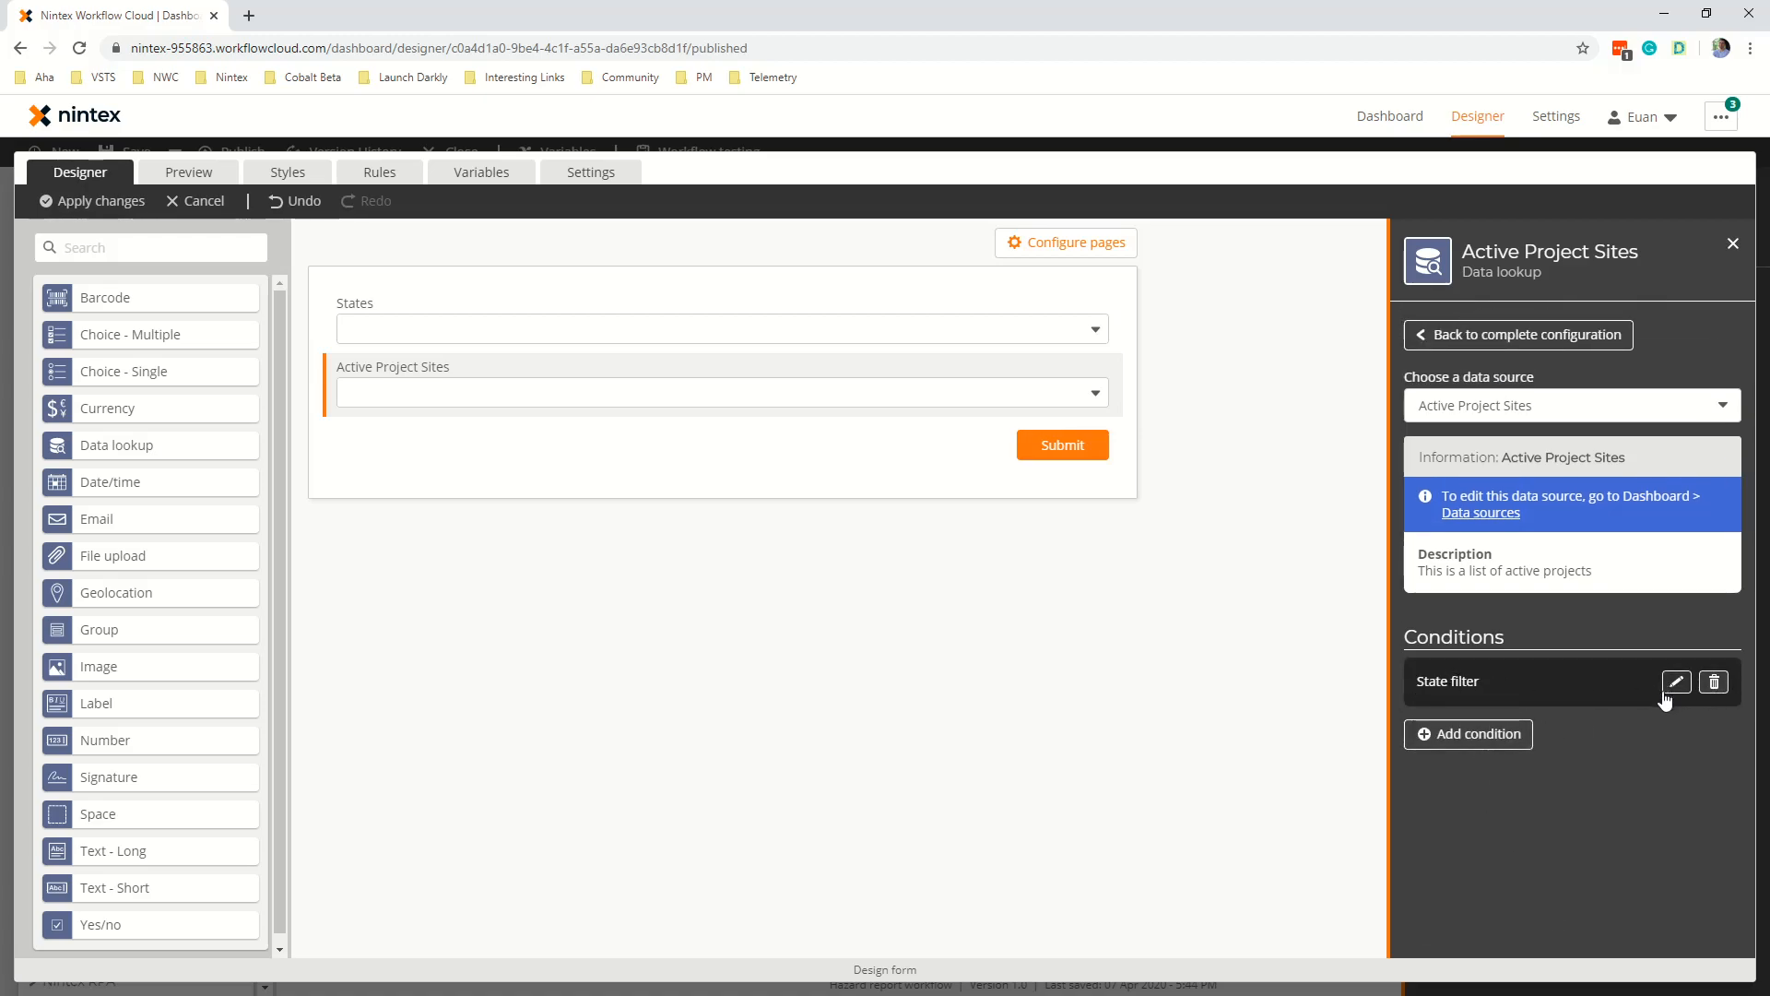
click(1484, 335)
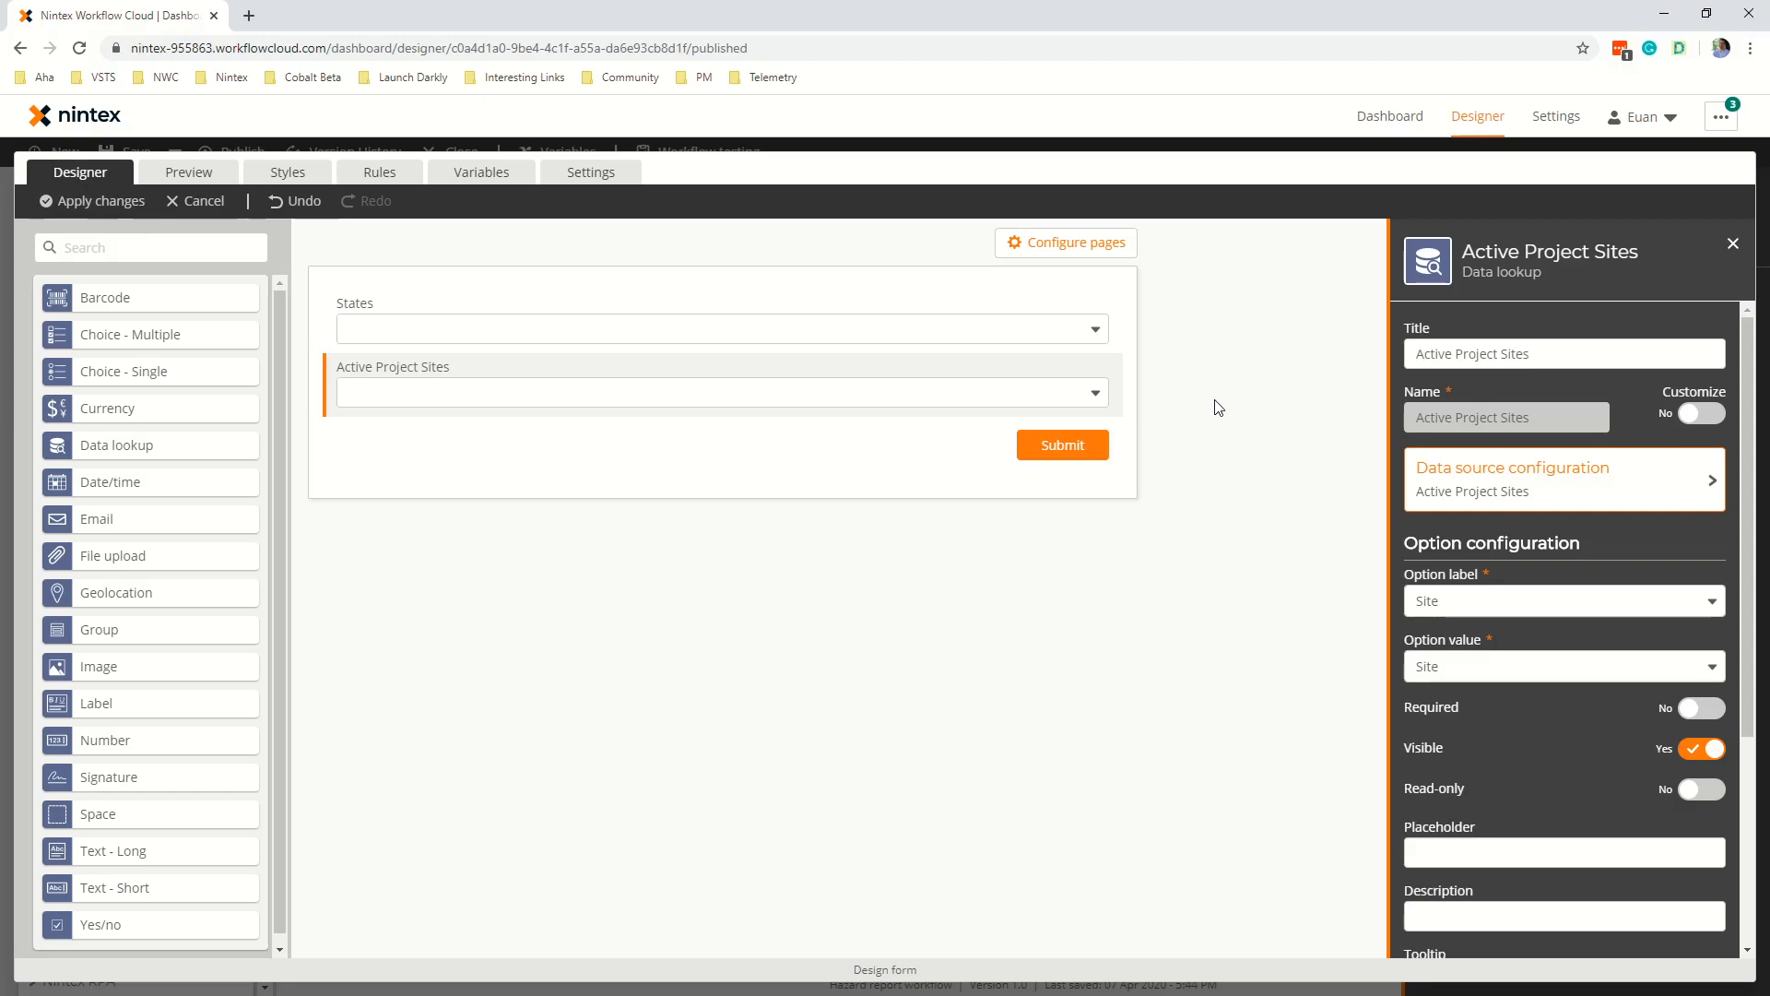
Preview the form, choose Florida as the state and look through the Active Project Sites options.
click(204, 173)
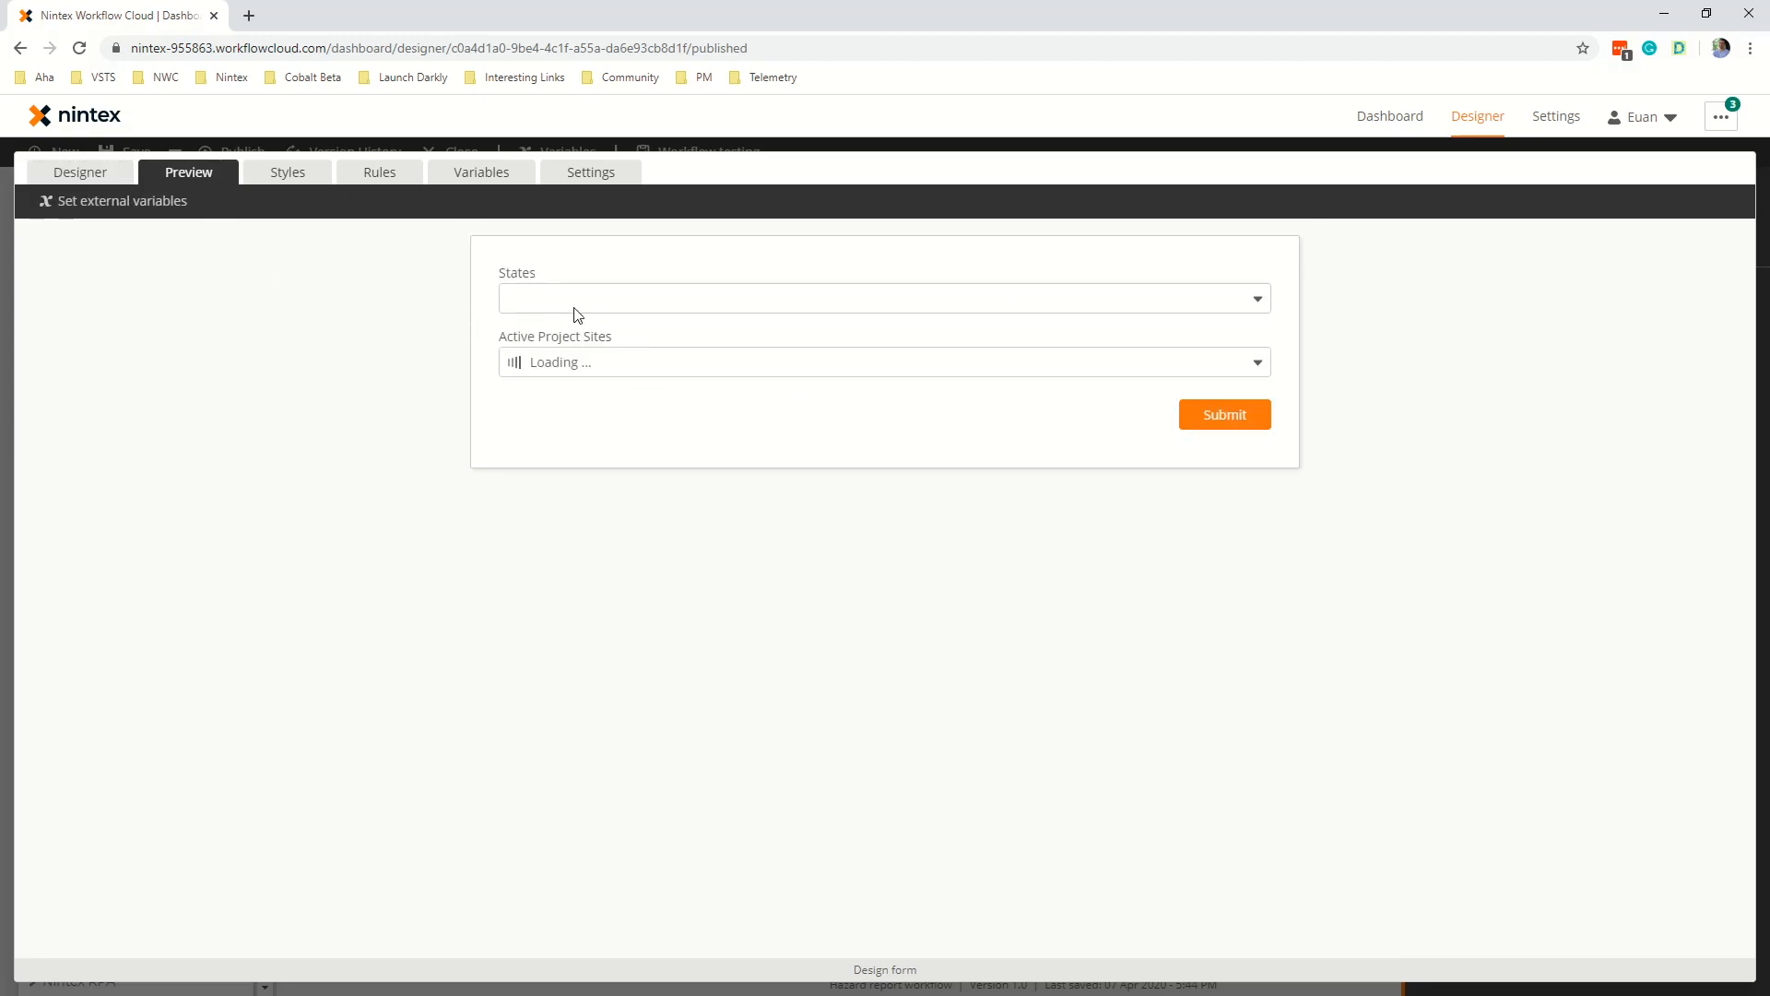
click(632, 300)
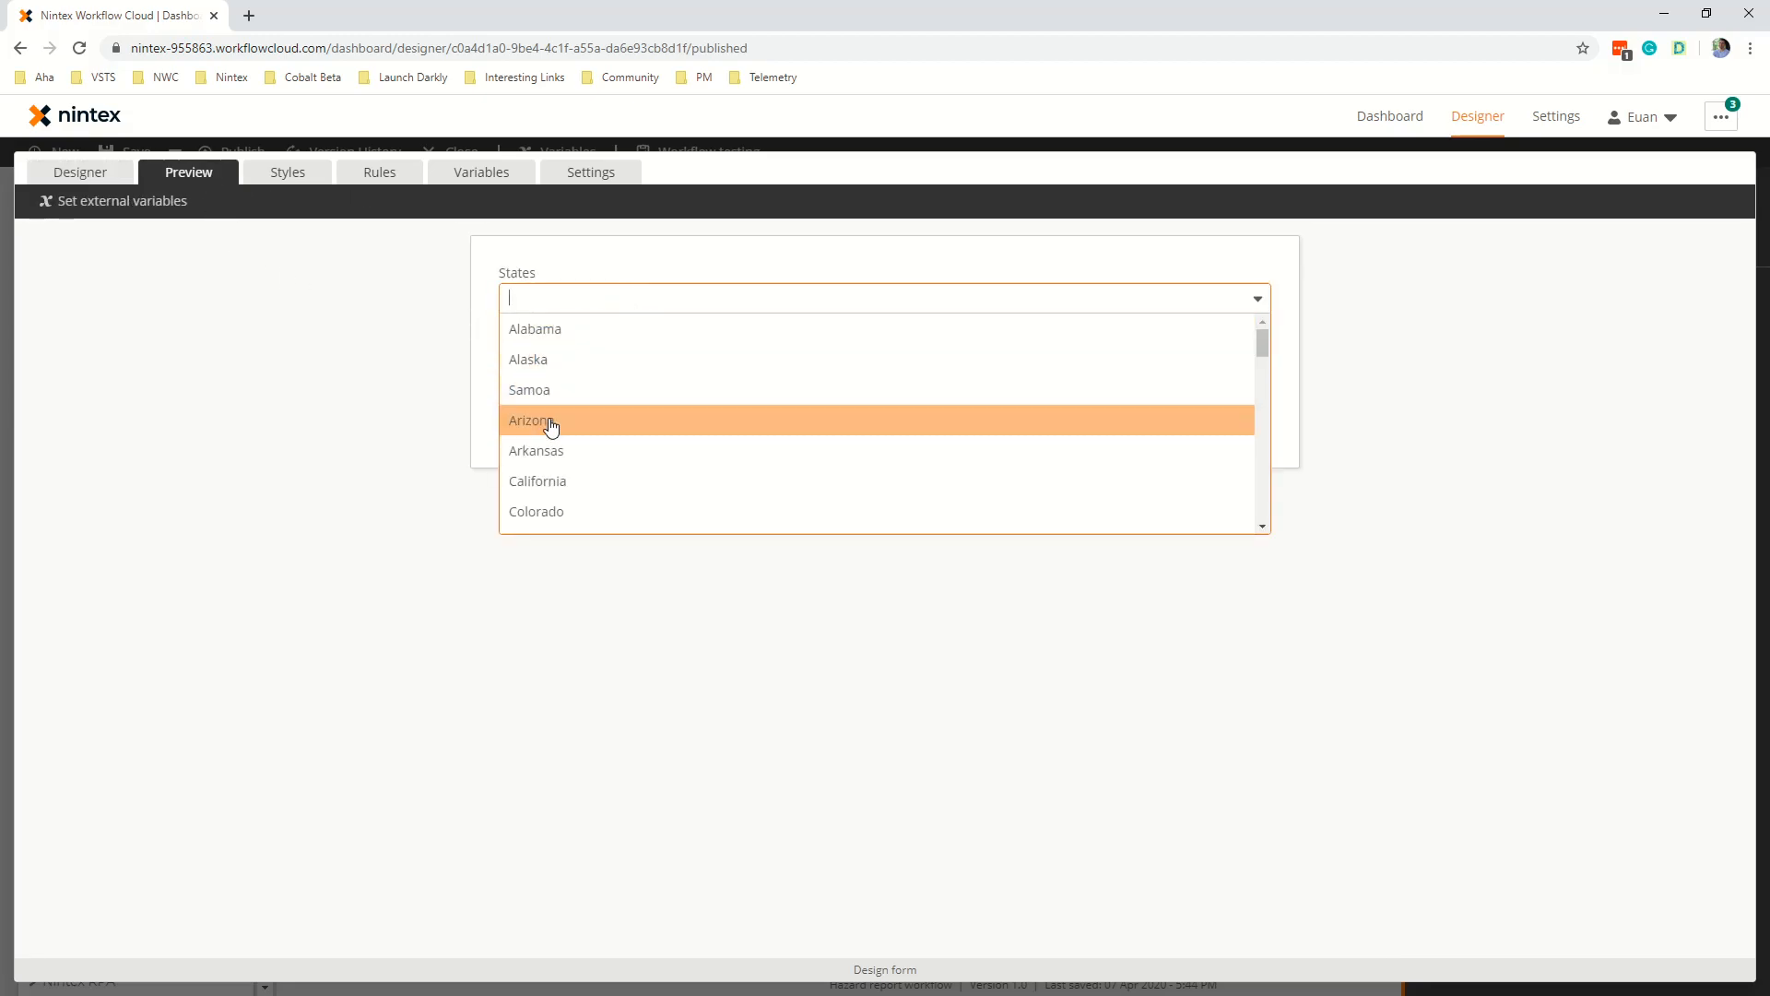
scroll(583, 480, down, 1)
scroll(582, 479, down, 3)
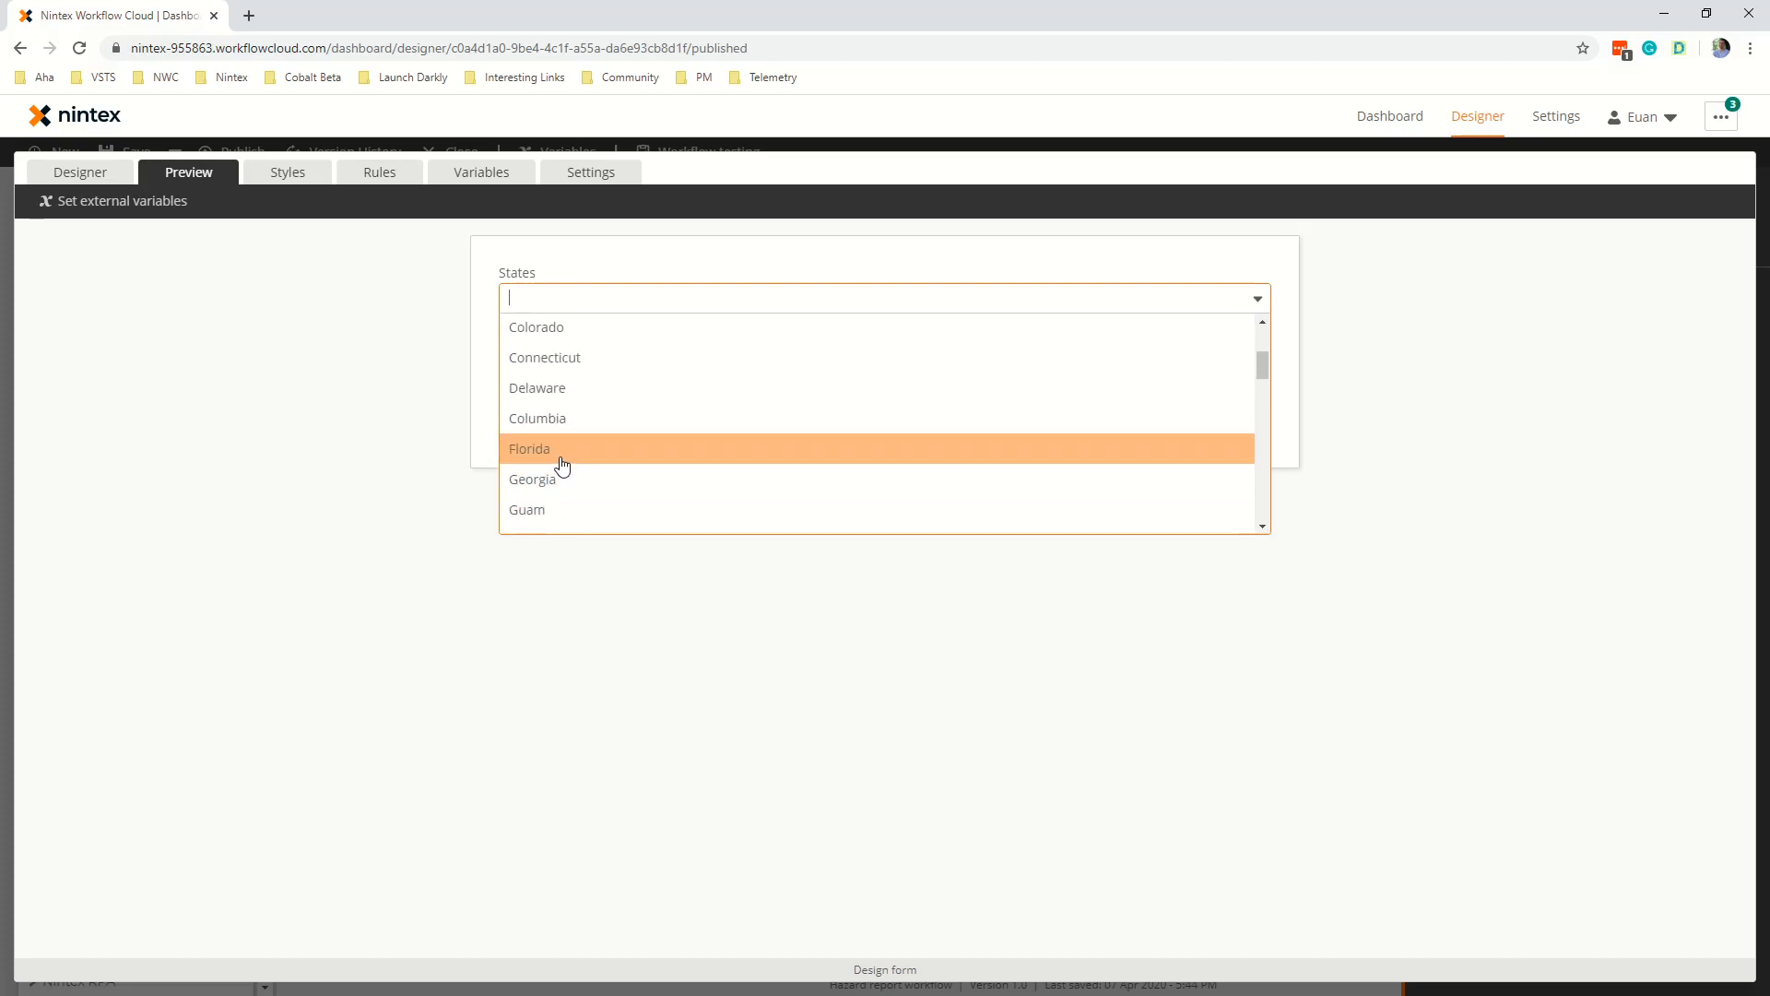
click(557, 458)
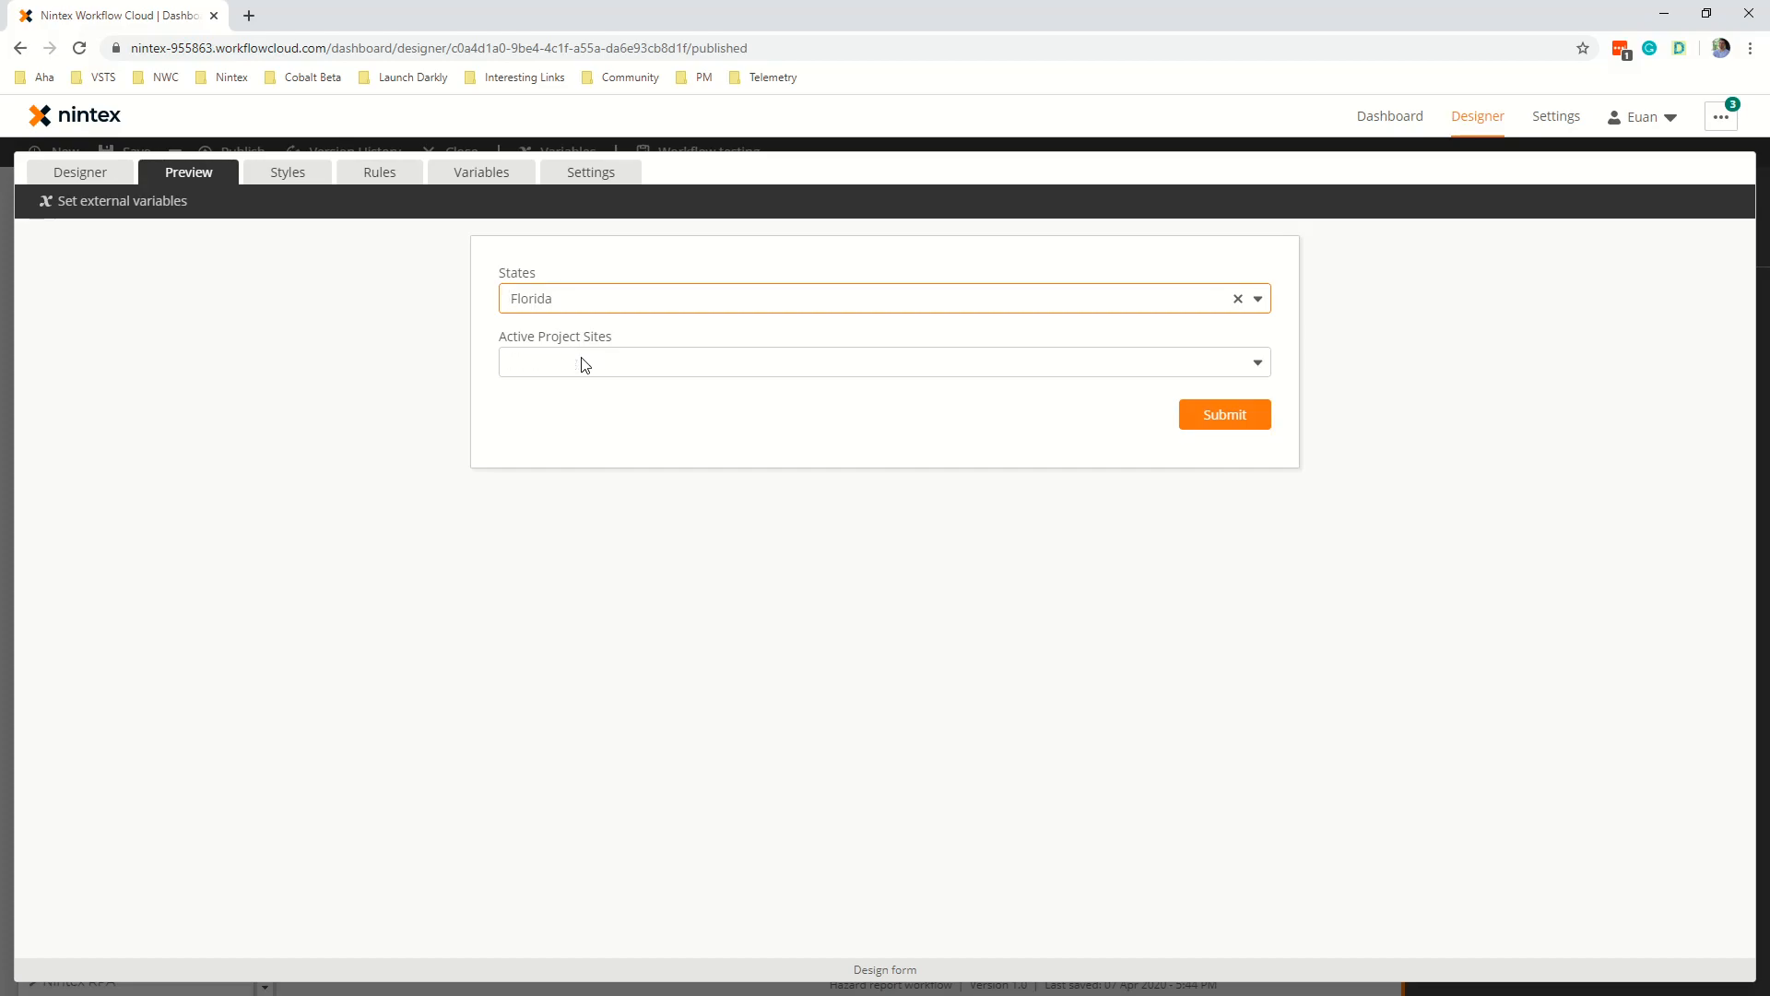
click(582, 364)
scroll(632, 459, down, 5)
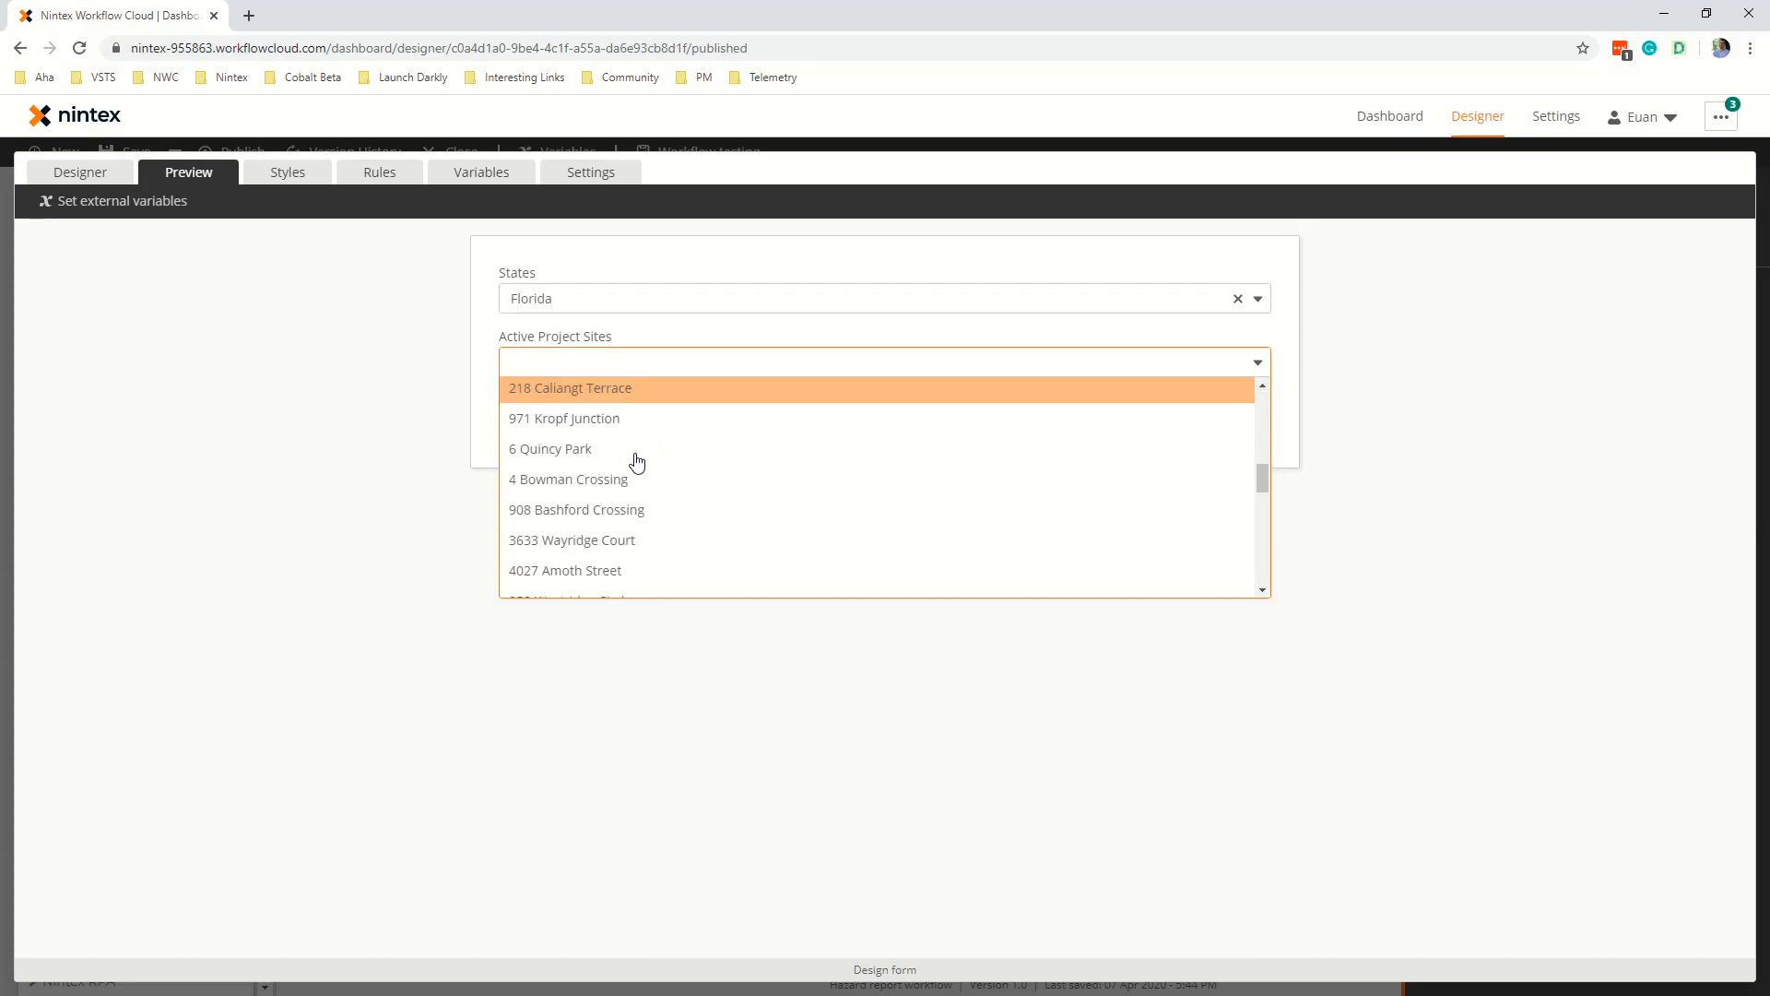
scroll(627, 493, up, 5)
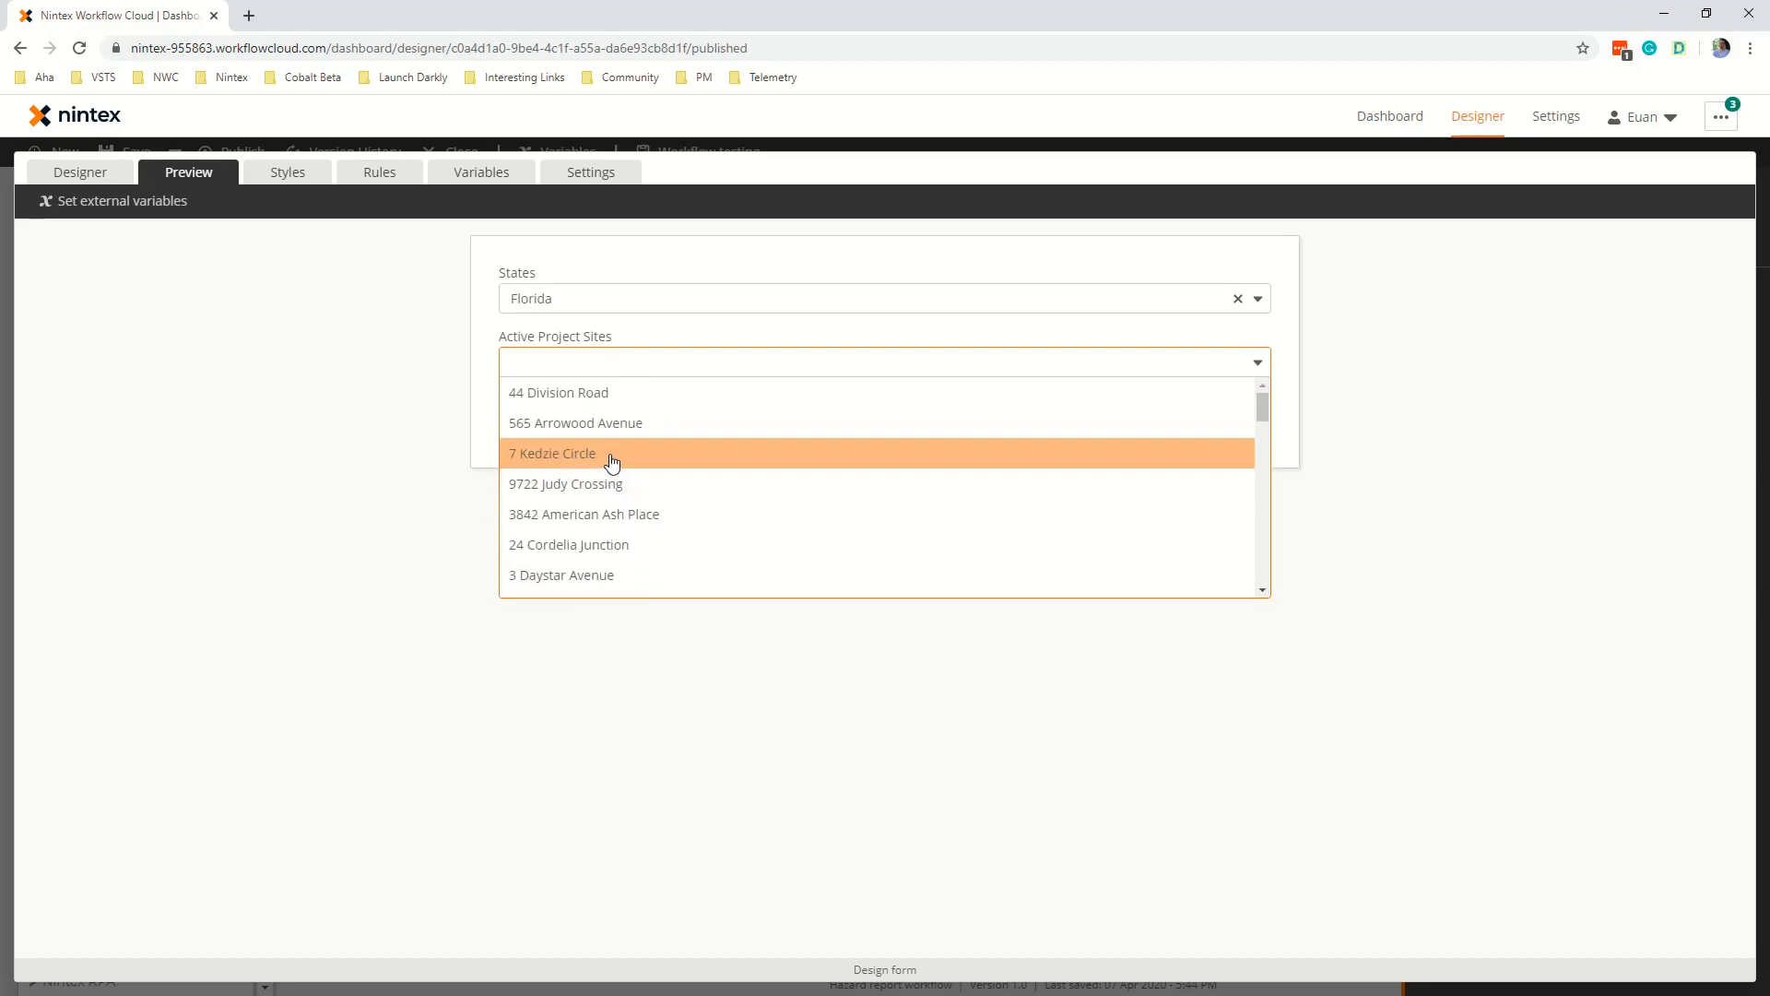
scroll(612, 465, down, 5)
scroll(605, 486, up, 5)
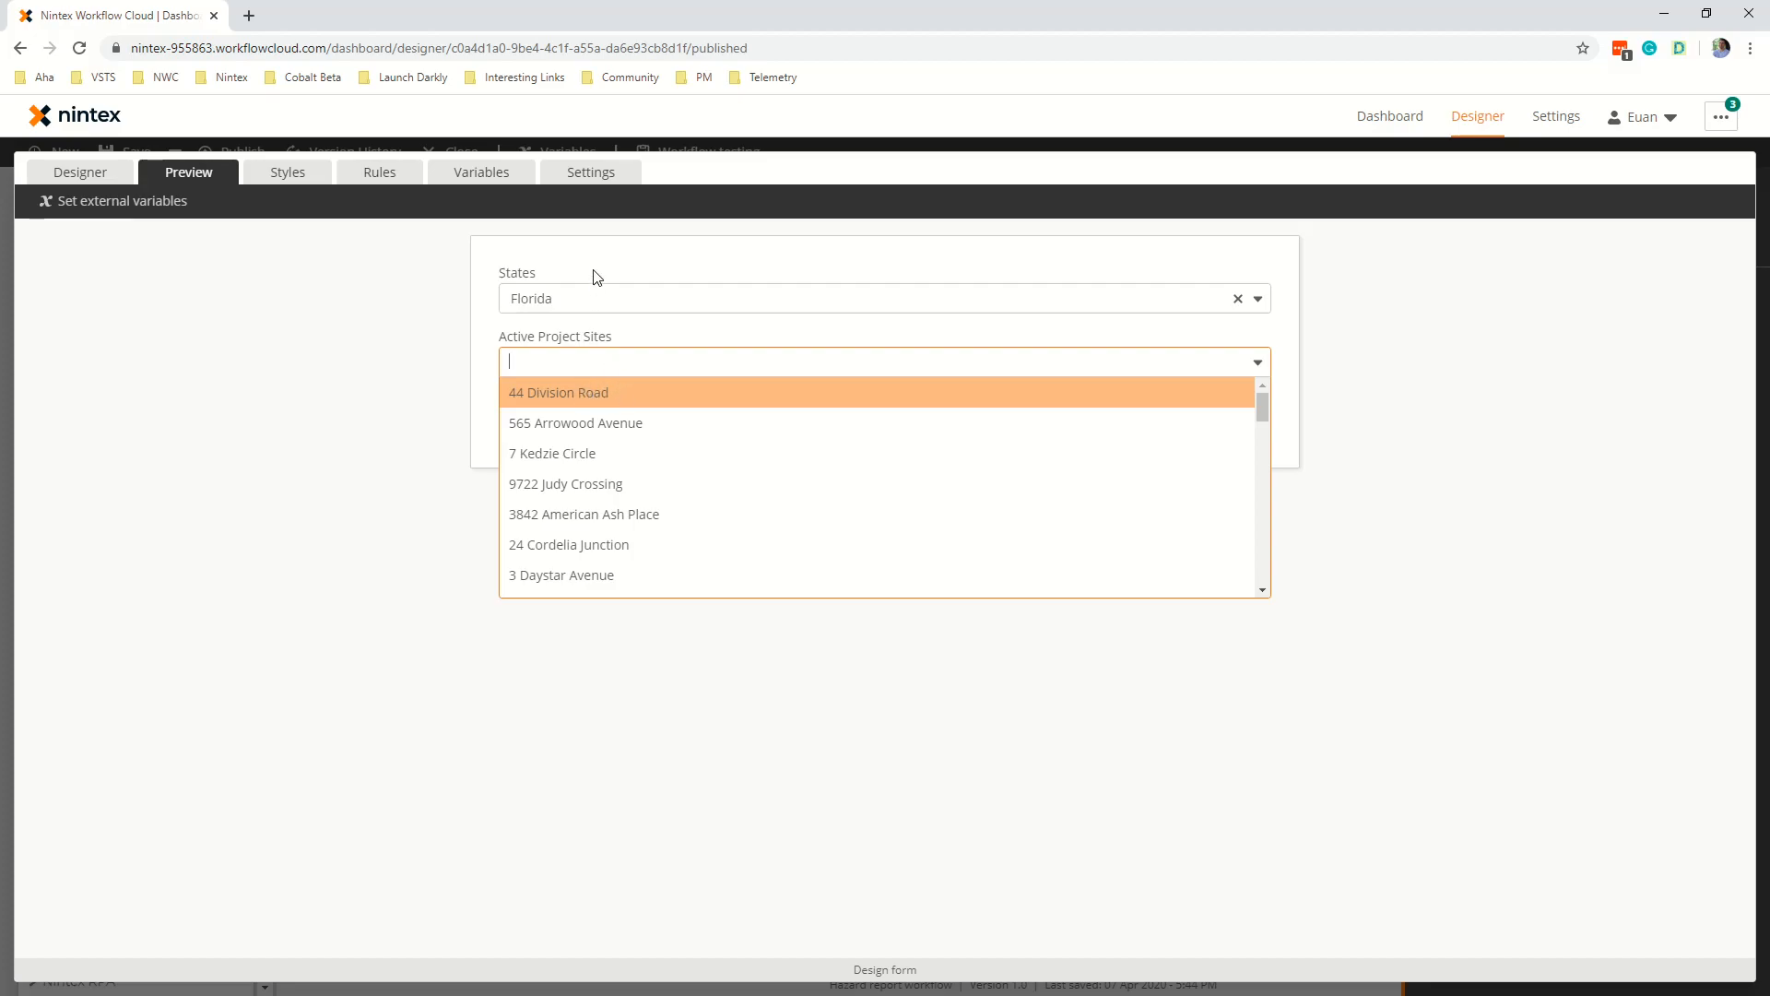
Check the Active Project Sites options in the preview with Georgia and then Hawaii chosen as the state.
click(607, 298)
click(579, 363)
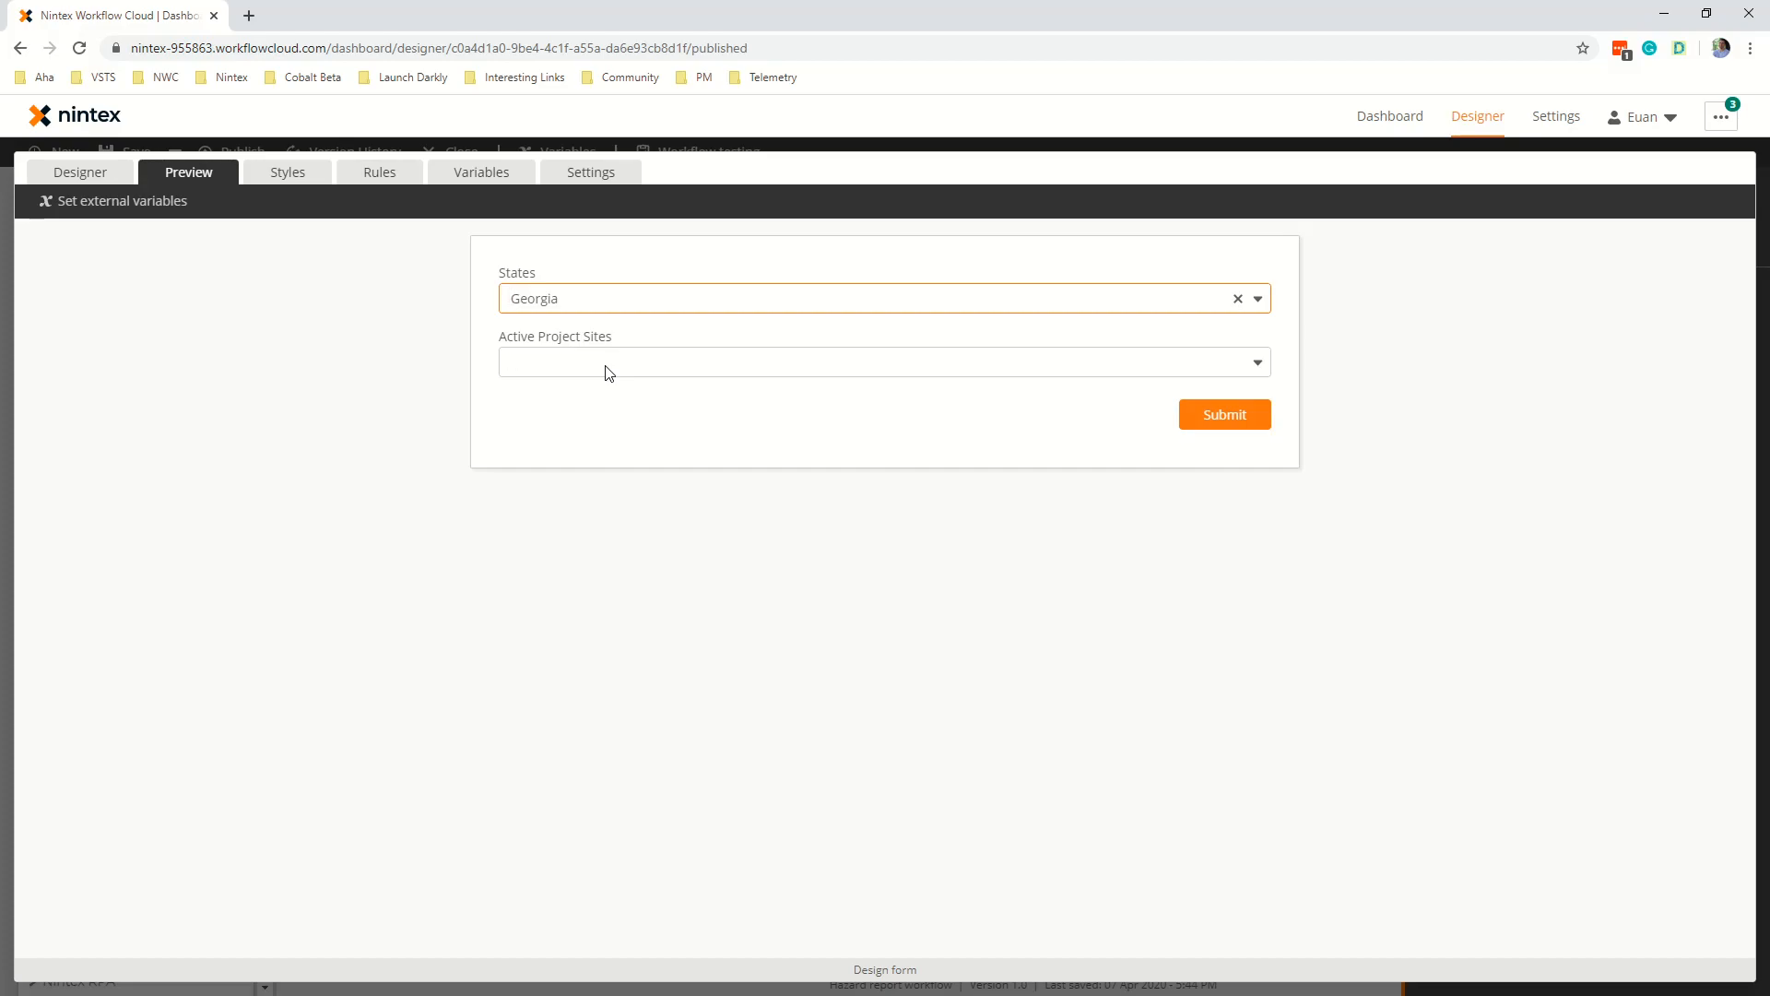
click(606, 371)
click(613, 298)
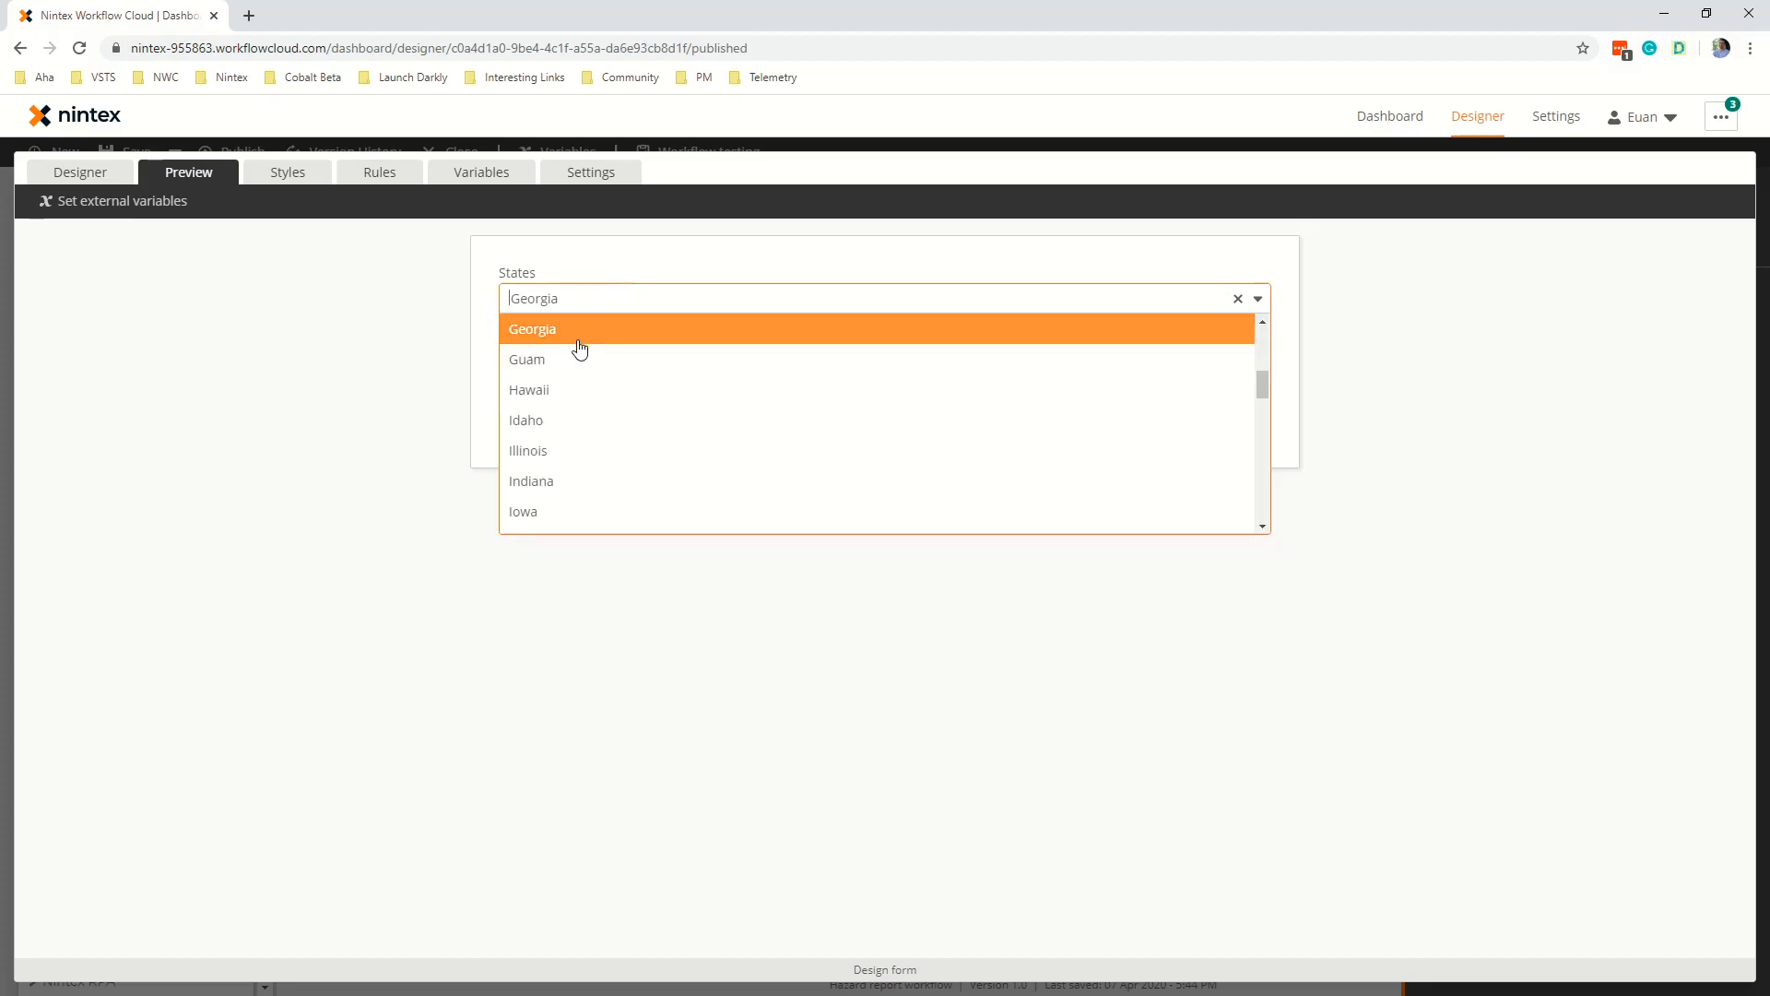
click(573, 390)
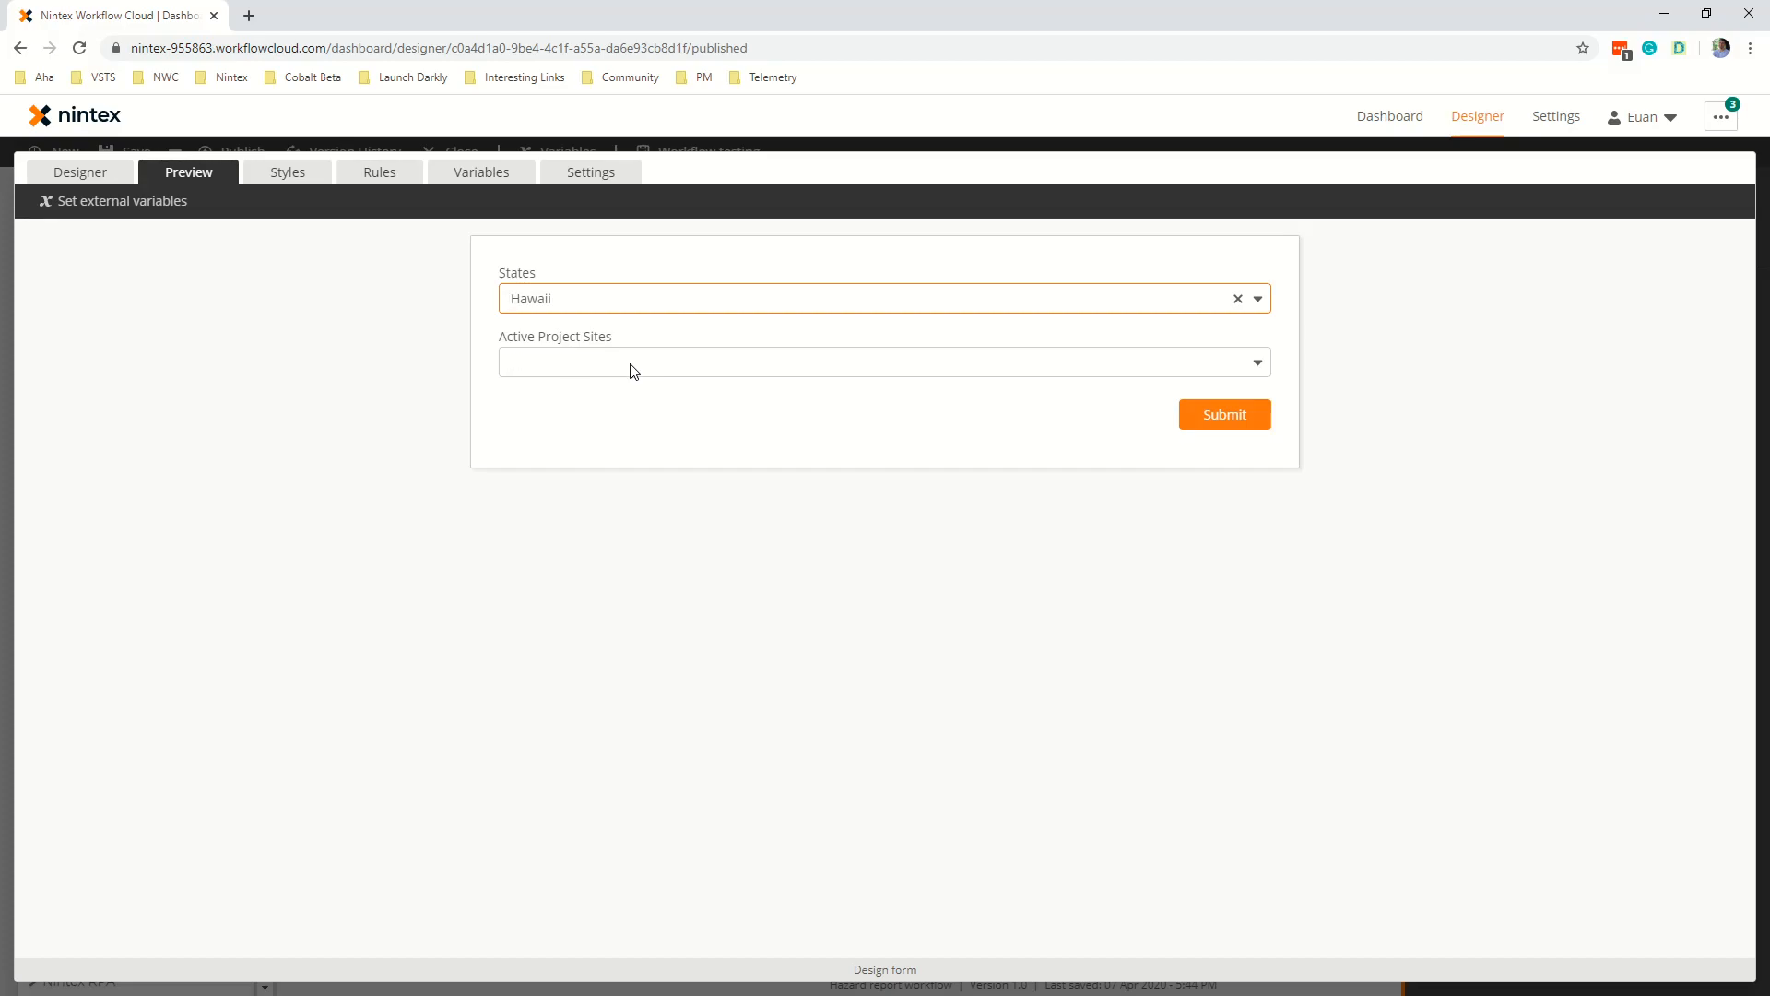
click(634, 371)
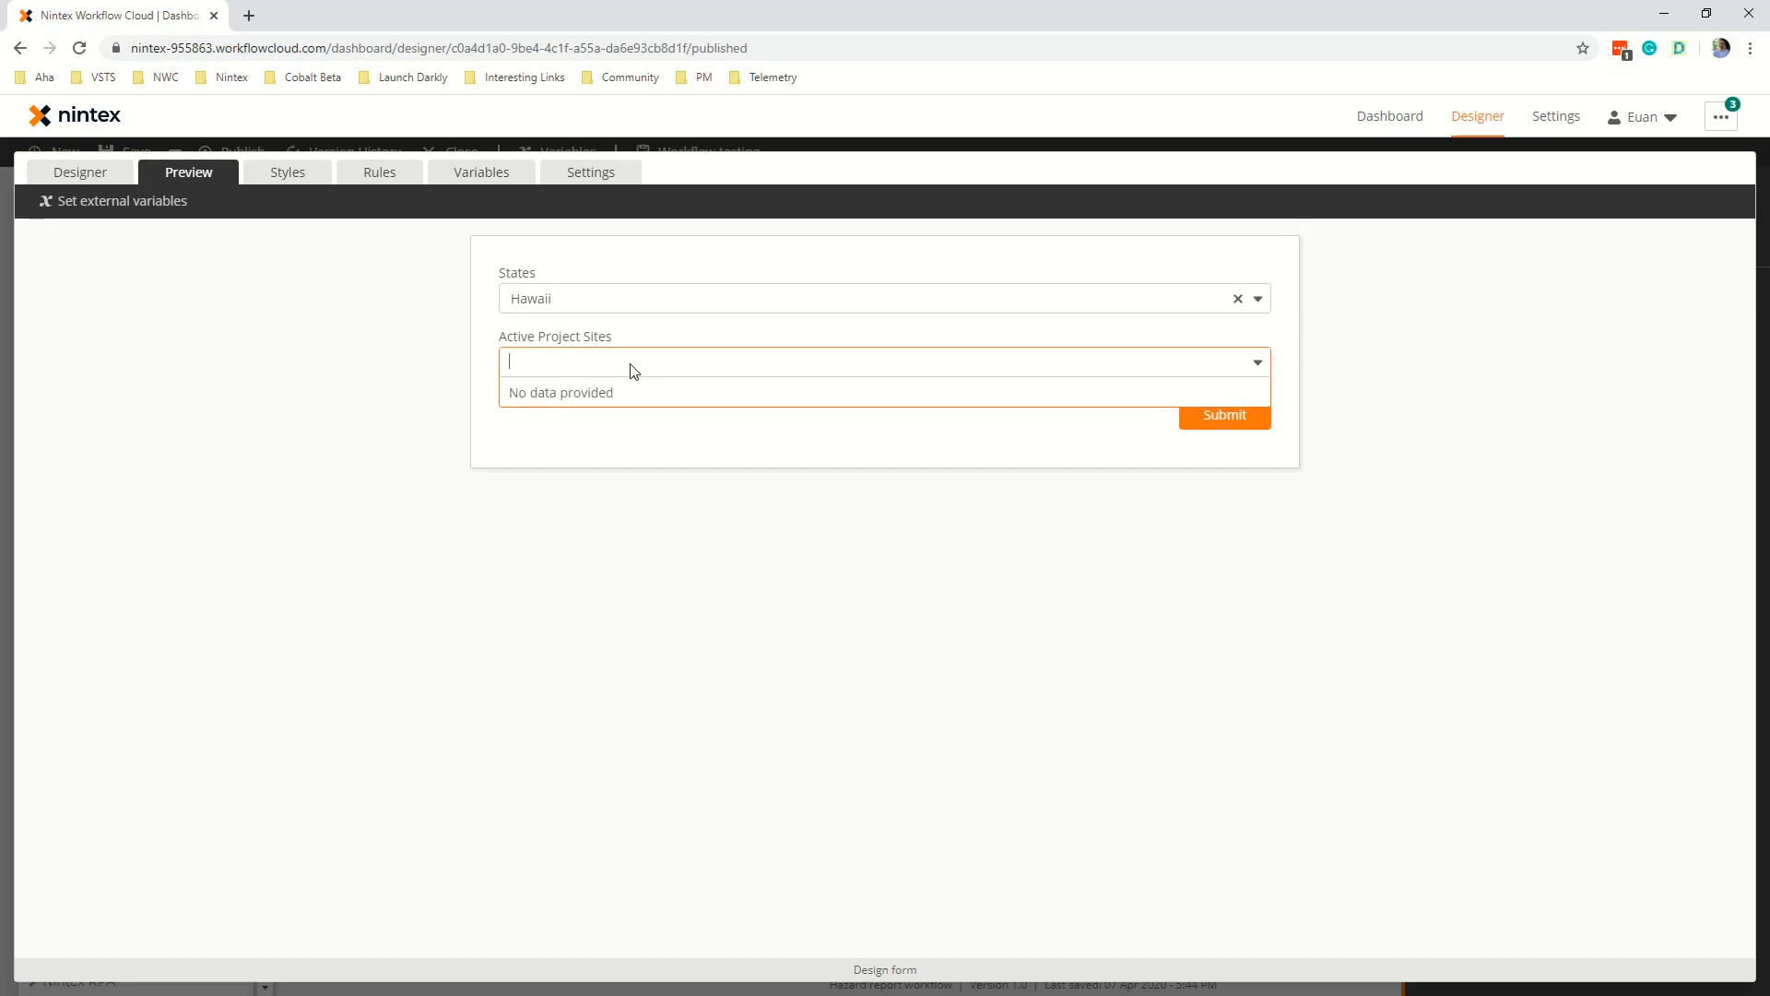
Change the previewed state to Idaho and check its Active Project Sites options.
click(617, 301)
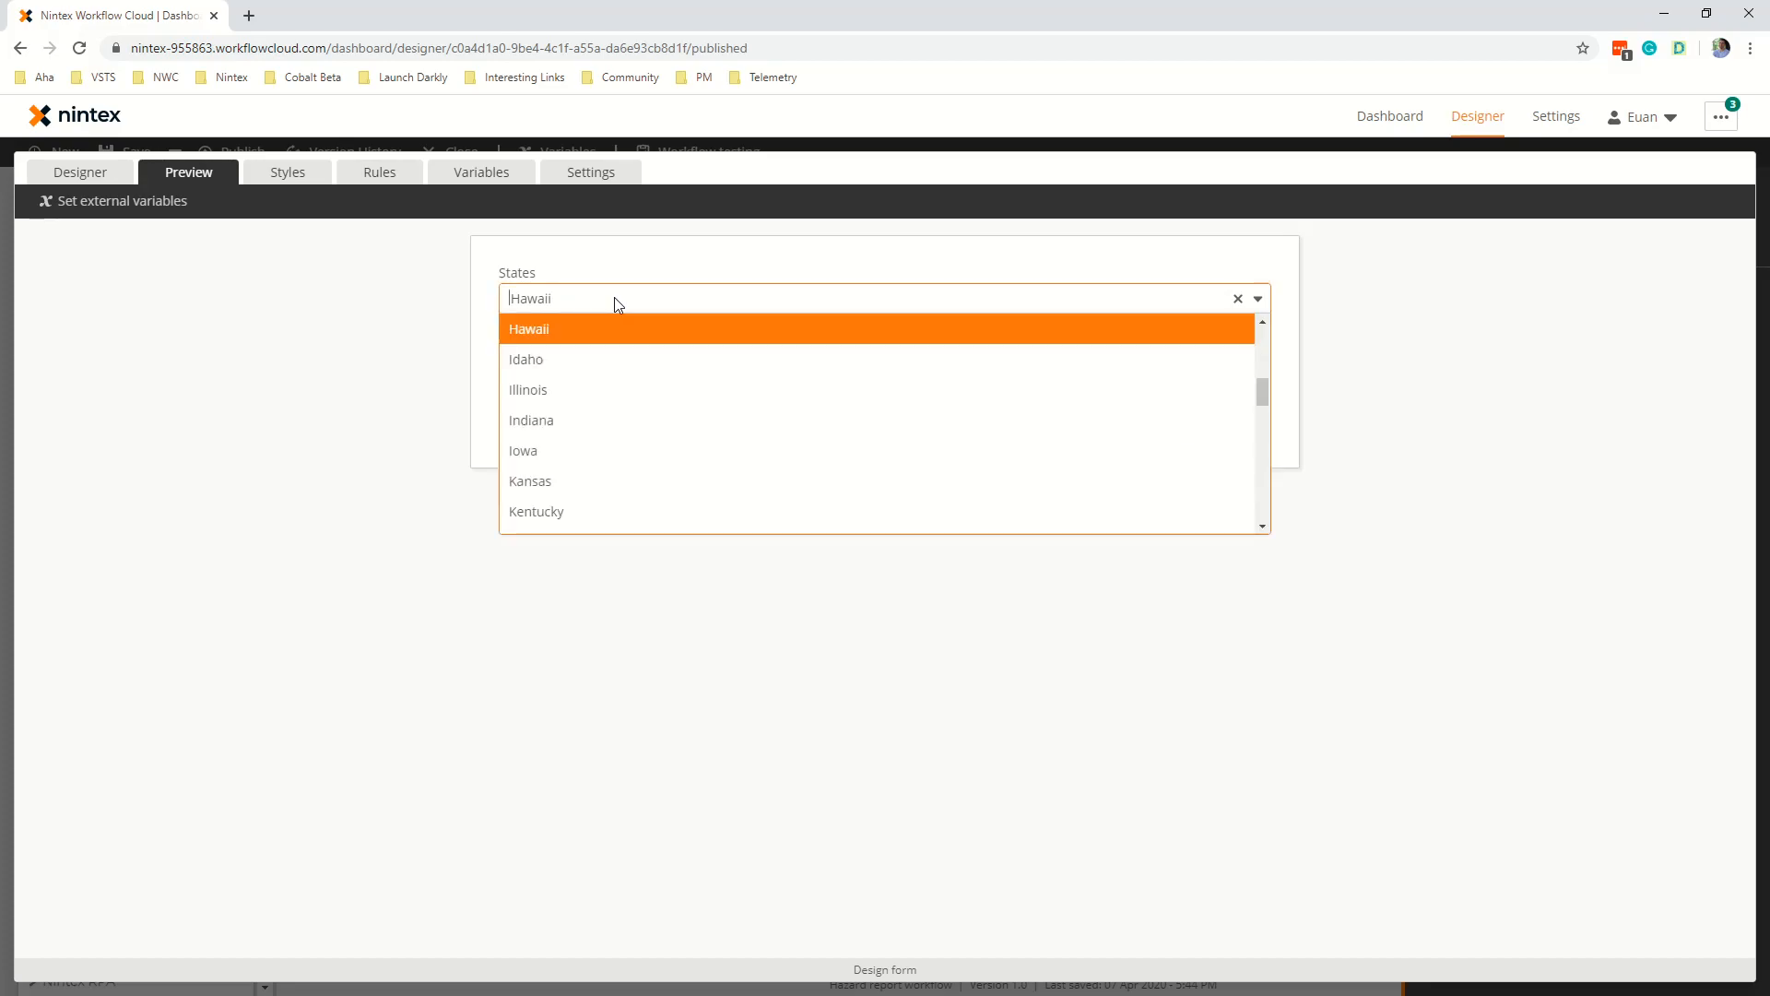
click(591, 359)
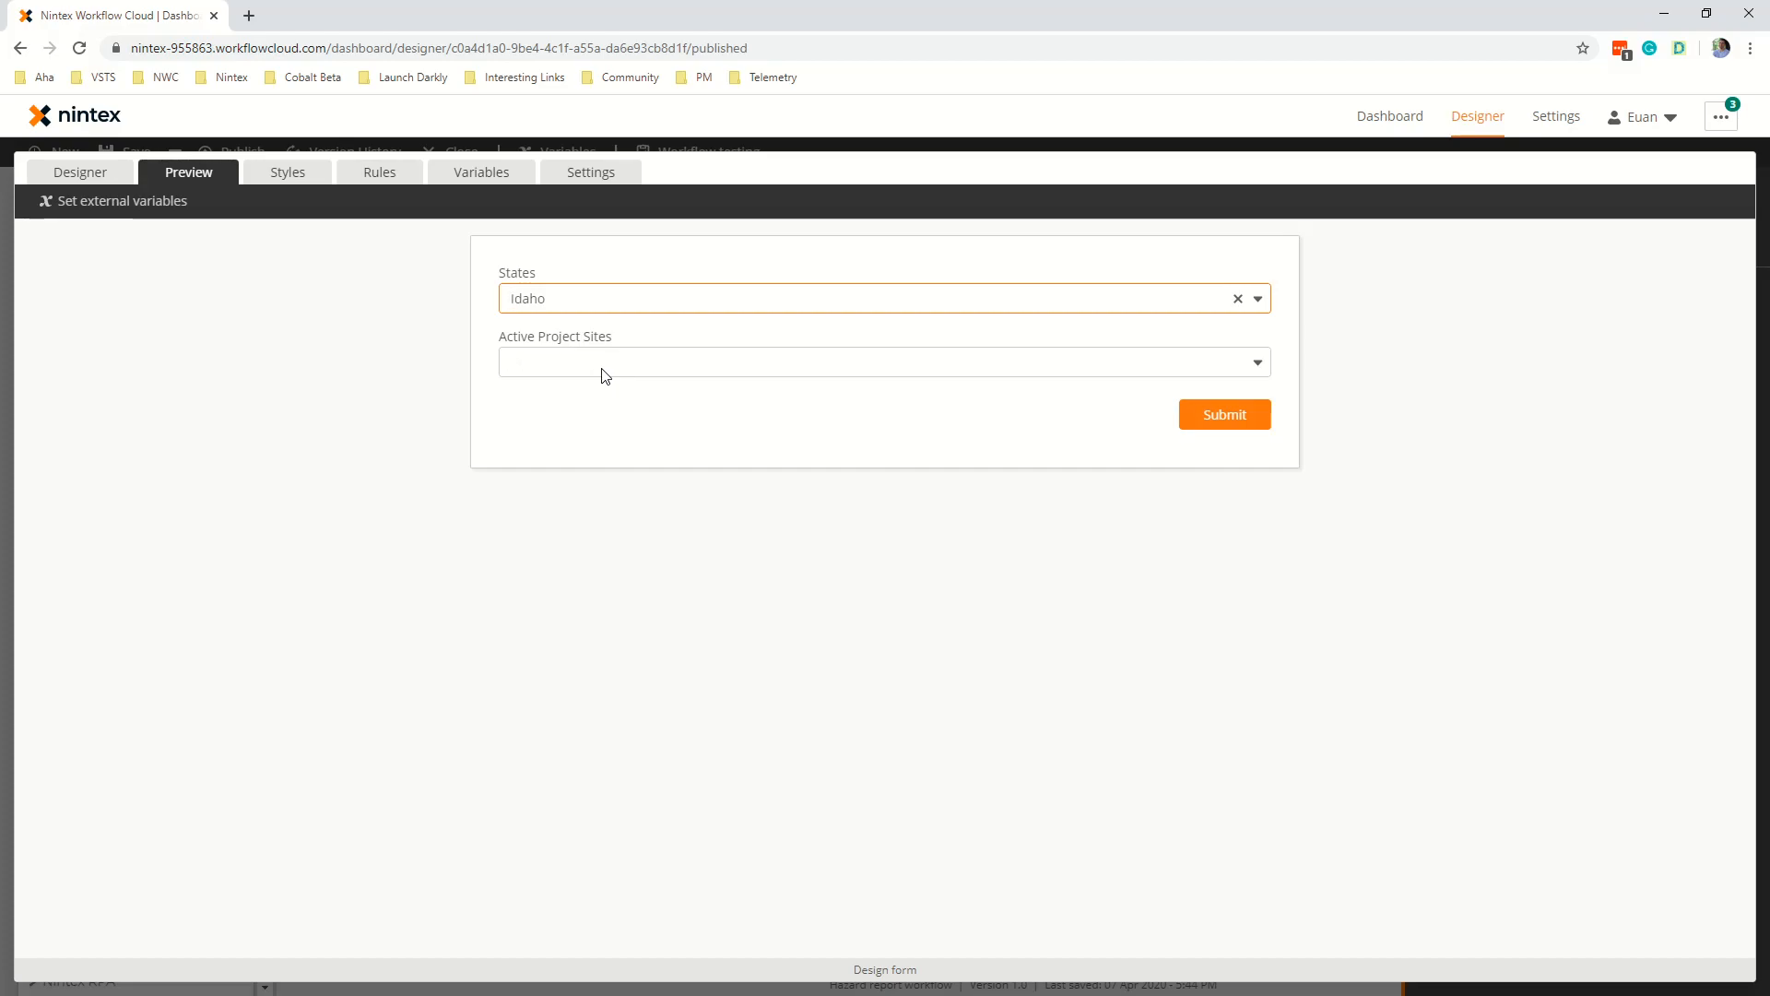
click(604, 369)
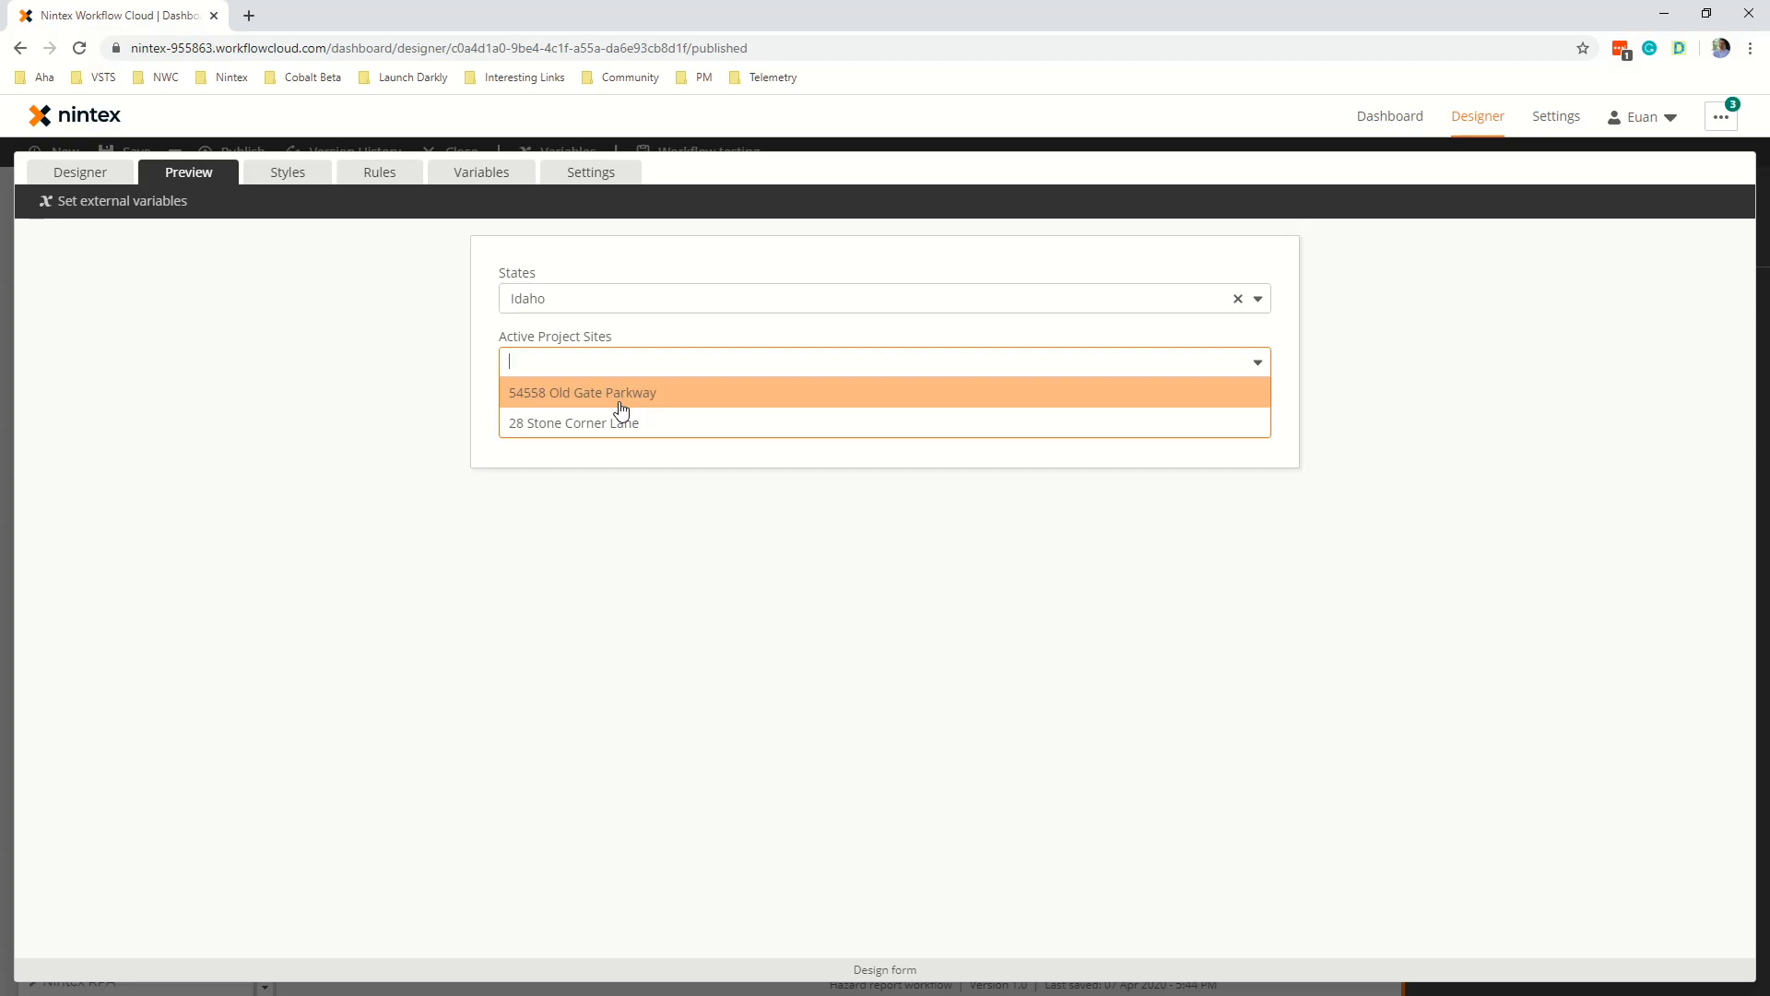
Return to designing the form and open the configuration of the States lookup.
click(80, 172)
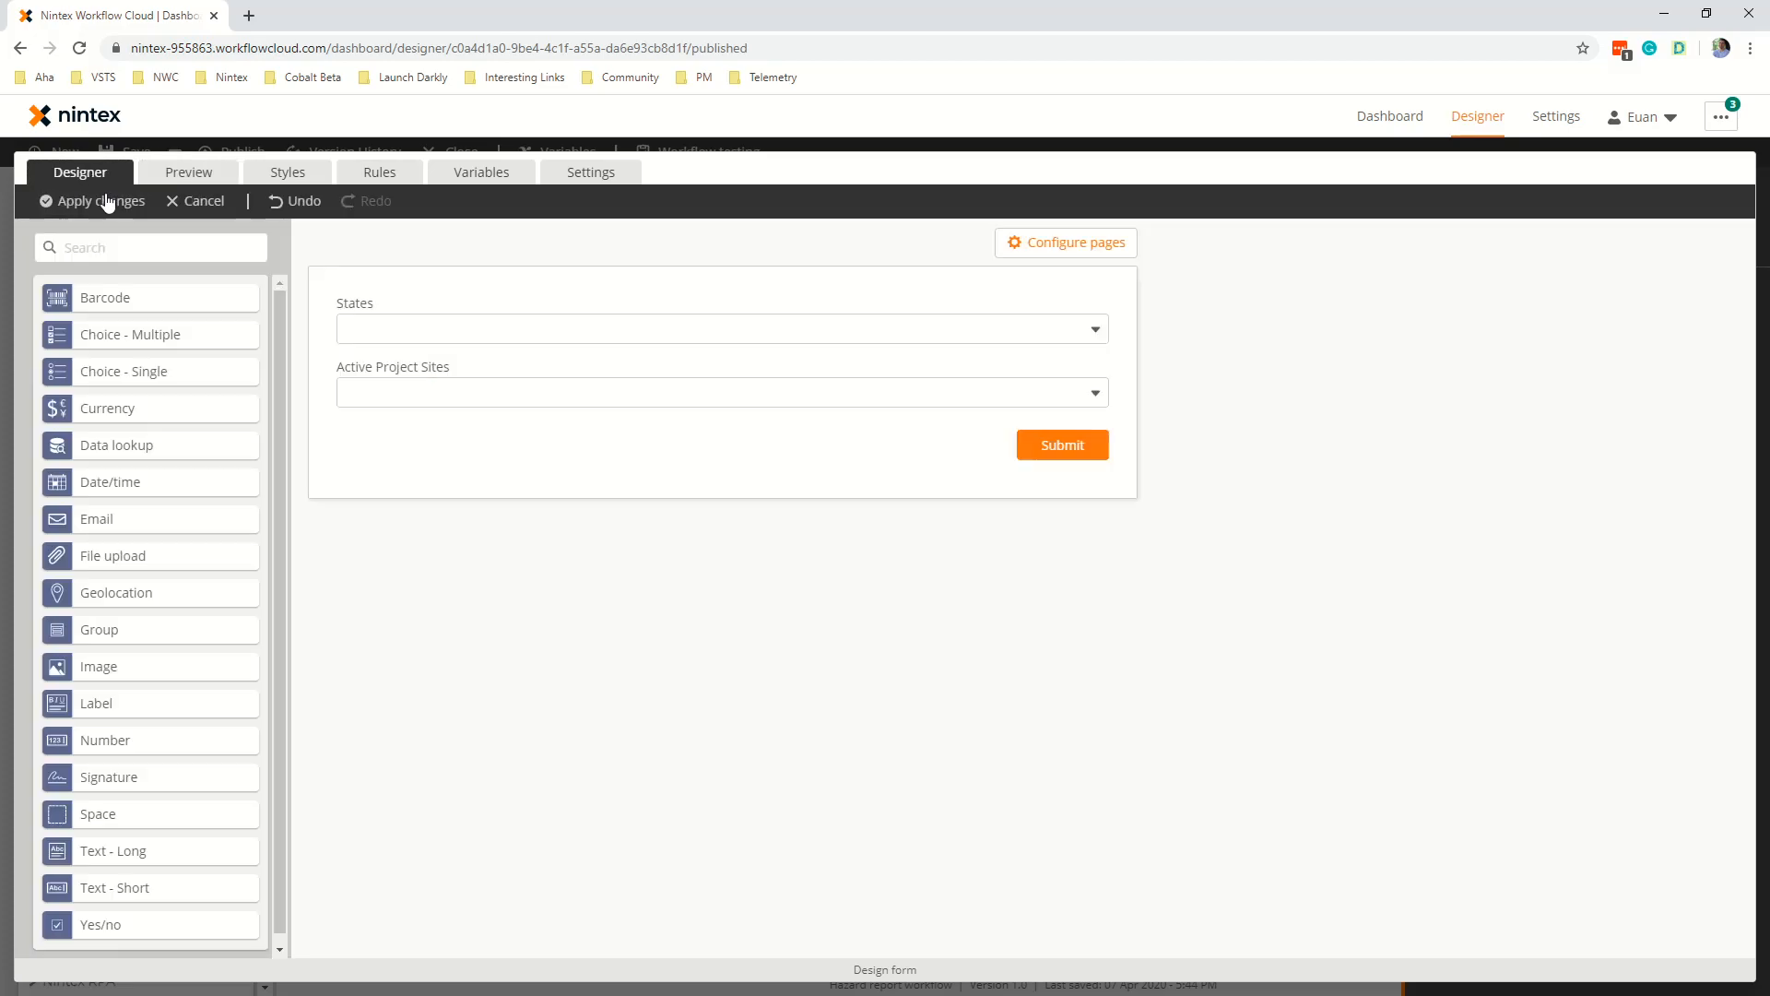
click(503, 333)
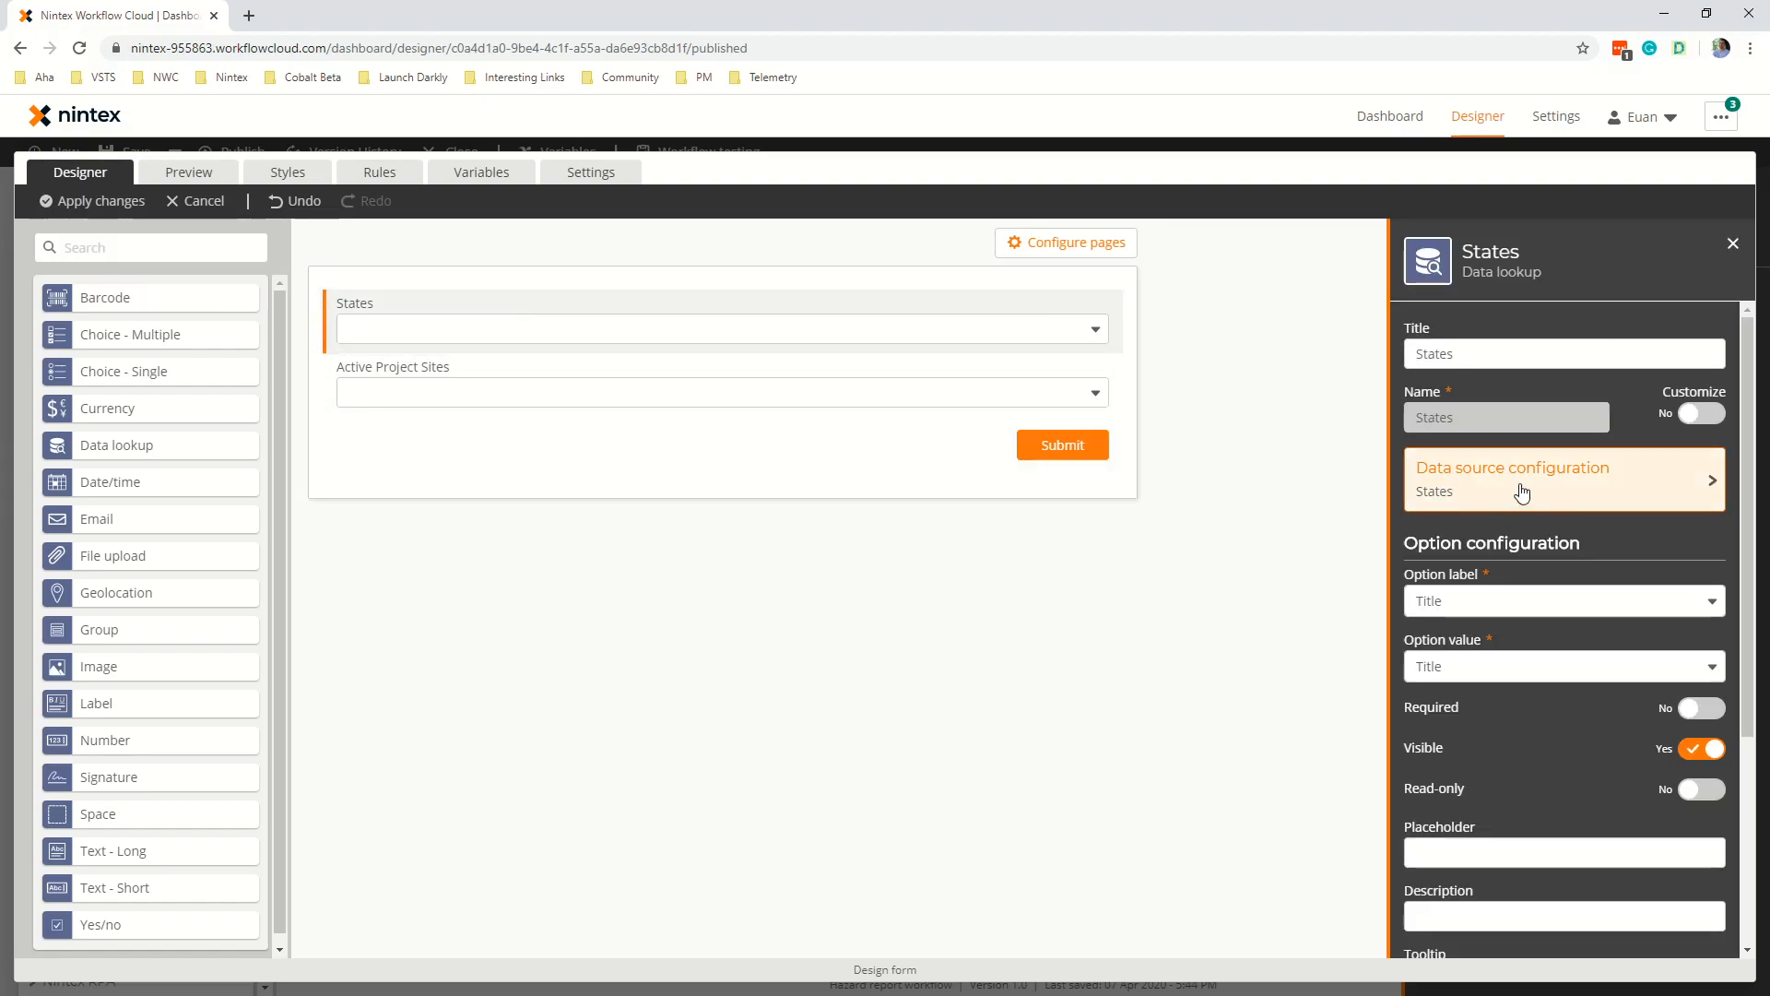